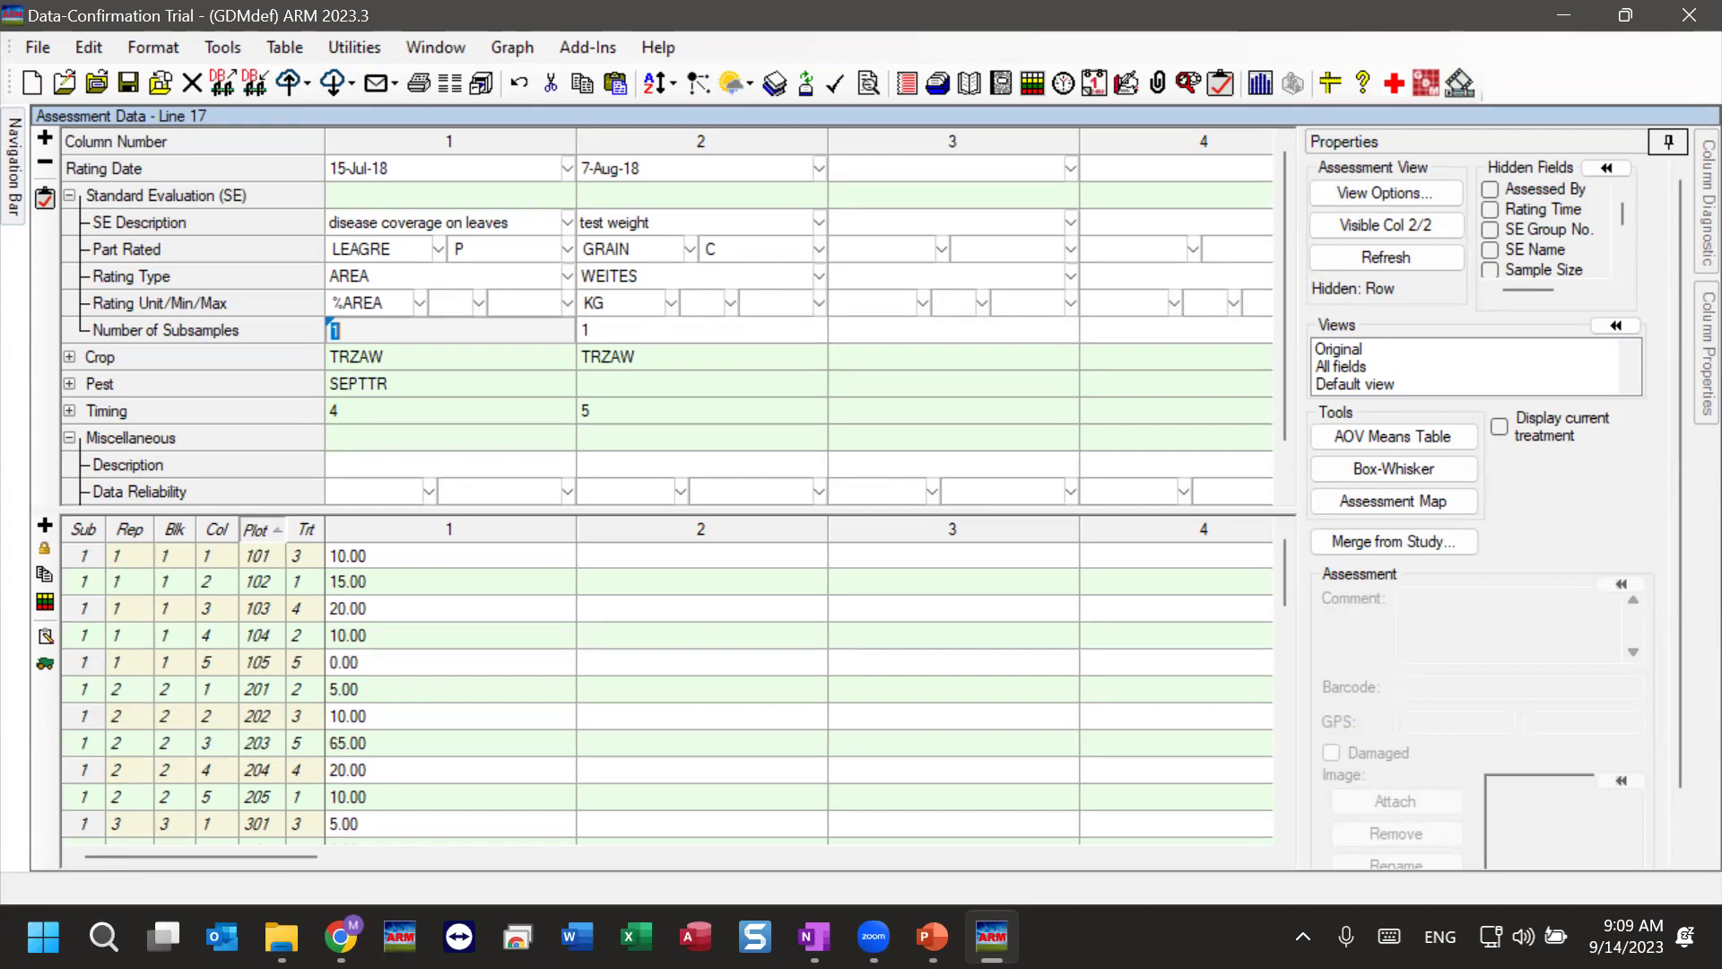
- Review the plot 103 value, rating date and rating unit of assessment column 1
{"action": "left_click", "coordinate": [466, 611]}
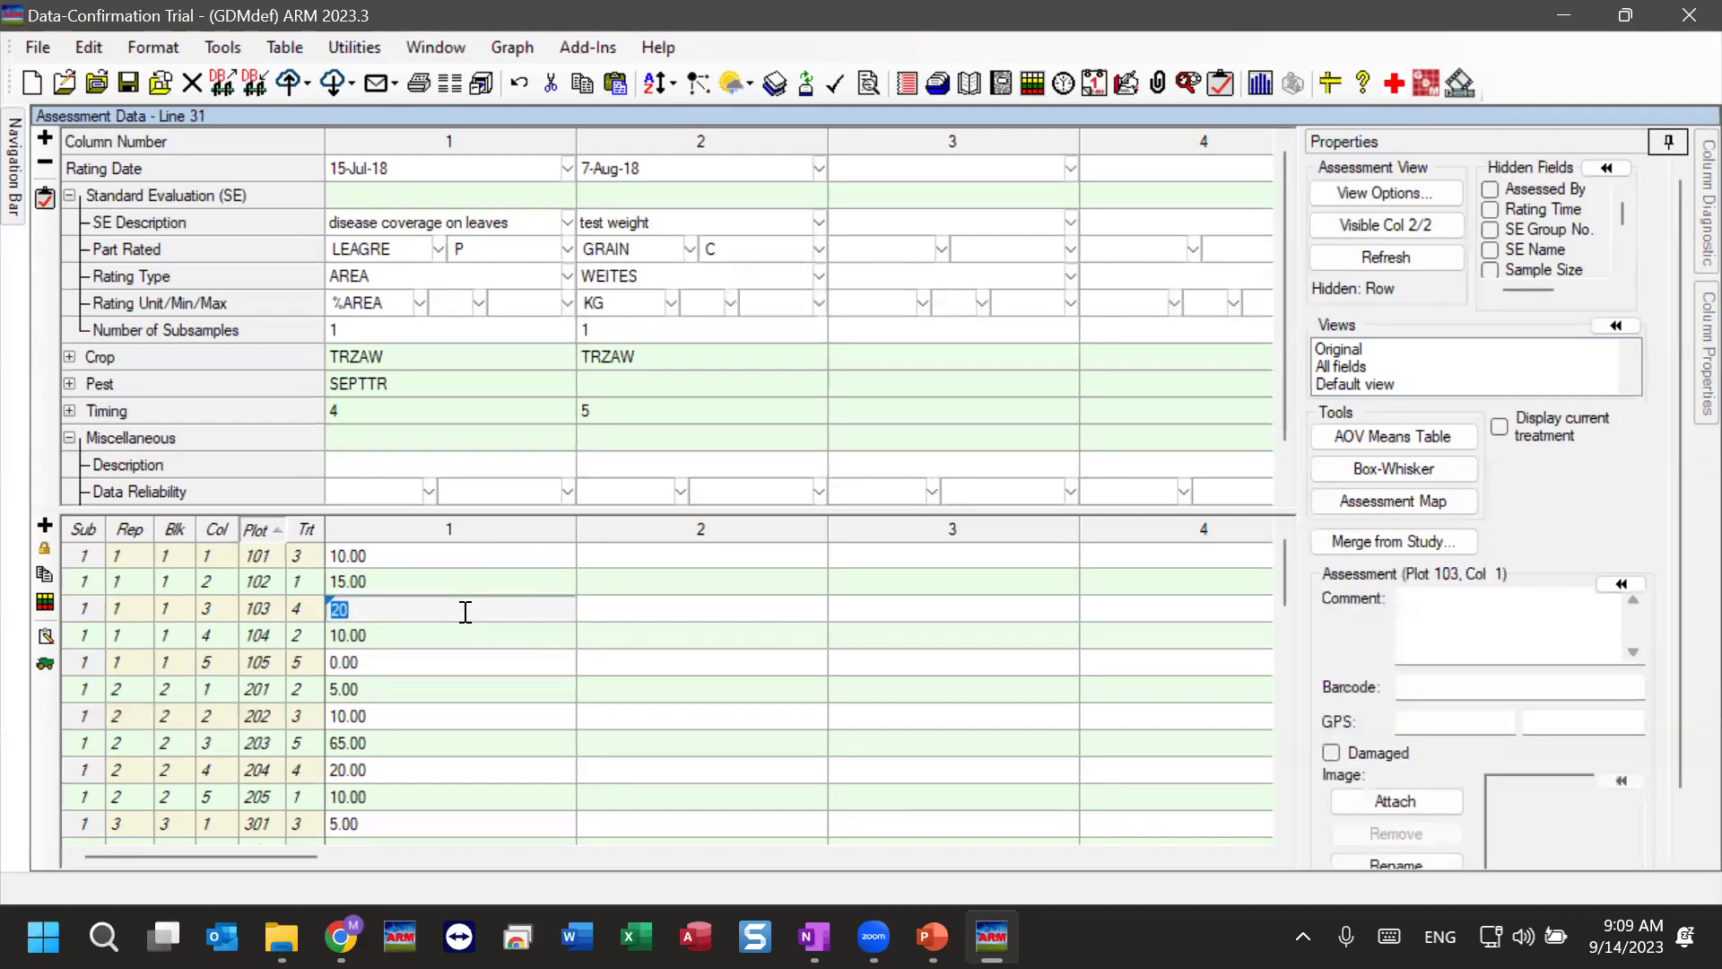
{"action": "left_click", "coordinate": [377, 166]}
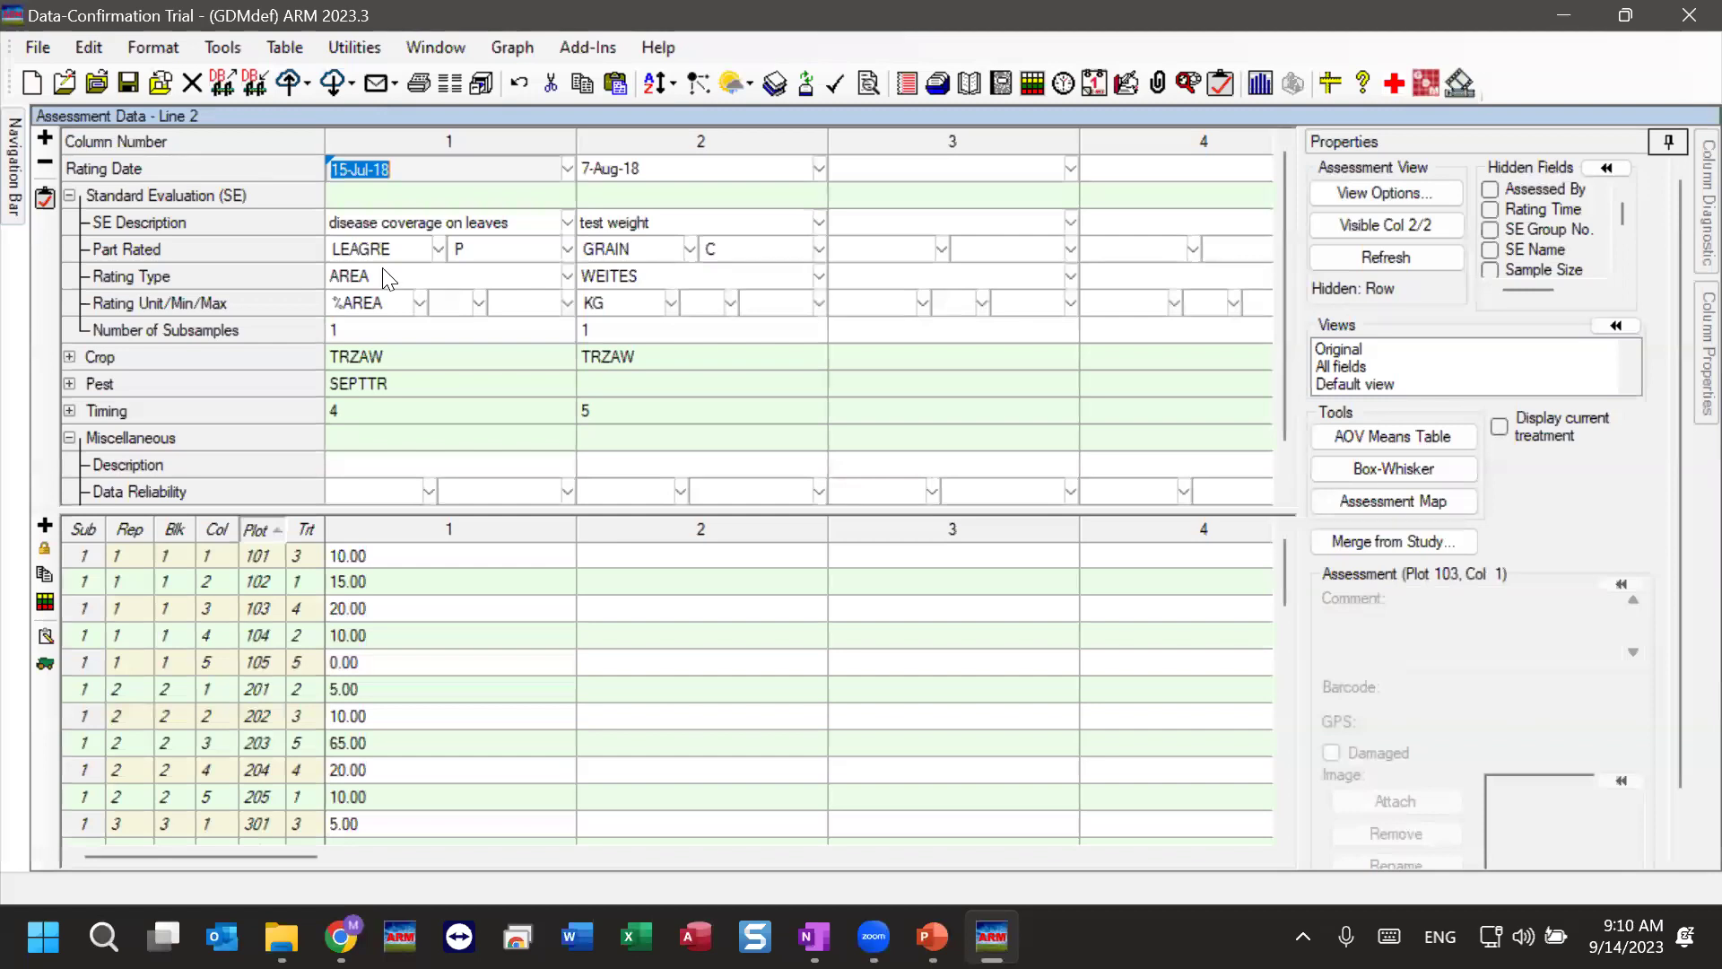
{"action": "left_click", "coordinate": [399, 312]}
{"action": "left_click", "coordinate": [381, 299]}
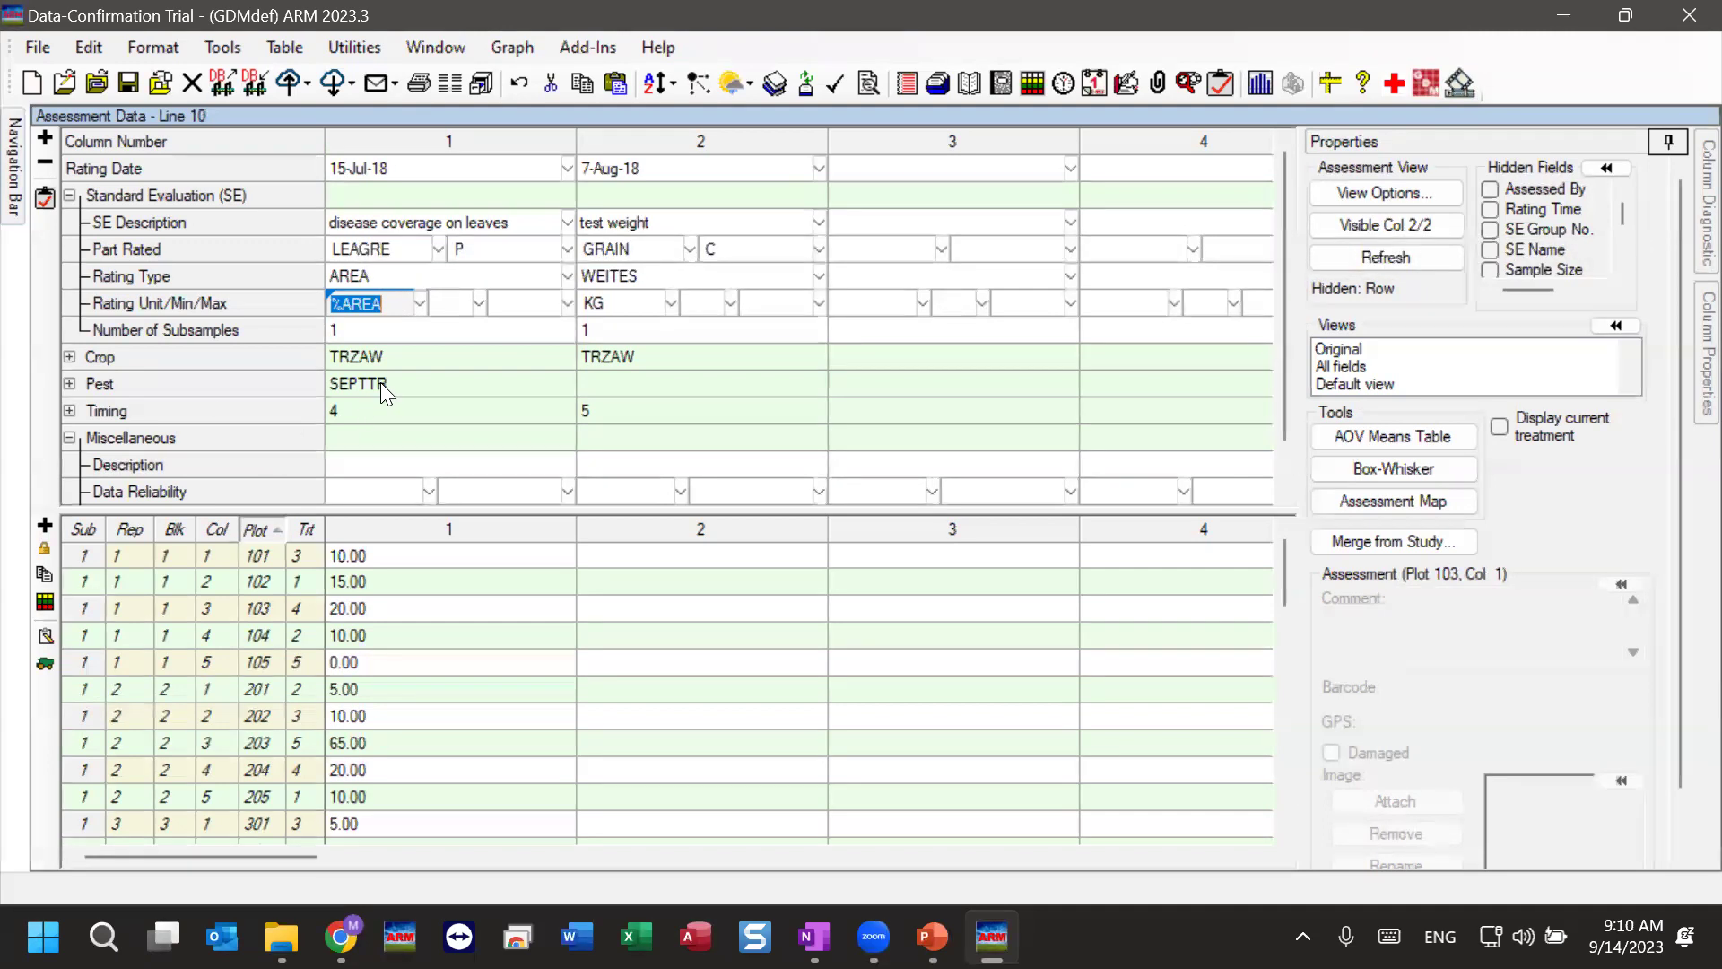
- Expand the Pest section to review the pest details of column 1, and collapse it again
{"action": "left_click", "coordinate": [269, 384]}
{"action": "scroll", "coordinate": [269, 383], "scroll_direction": "down", "scroll_amount": 1}
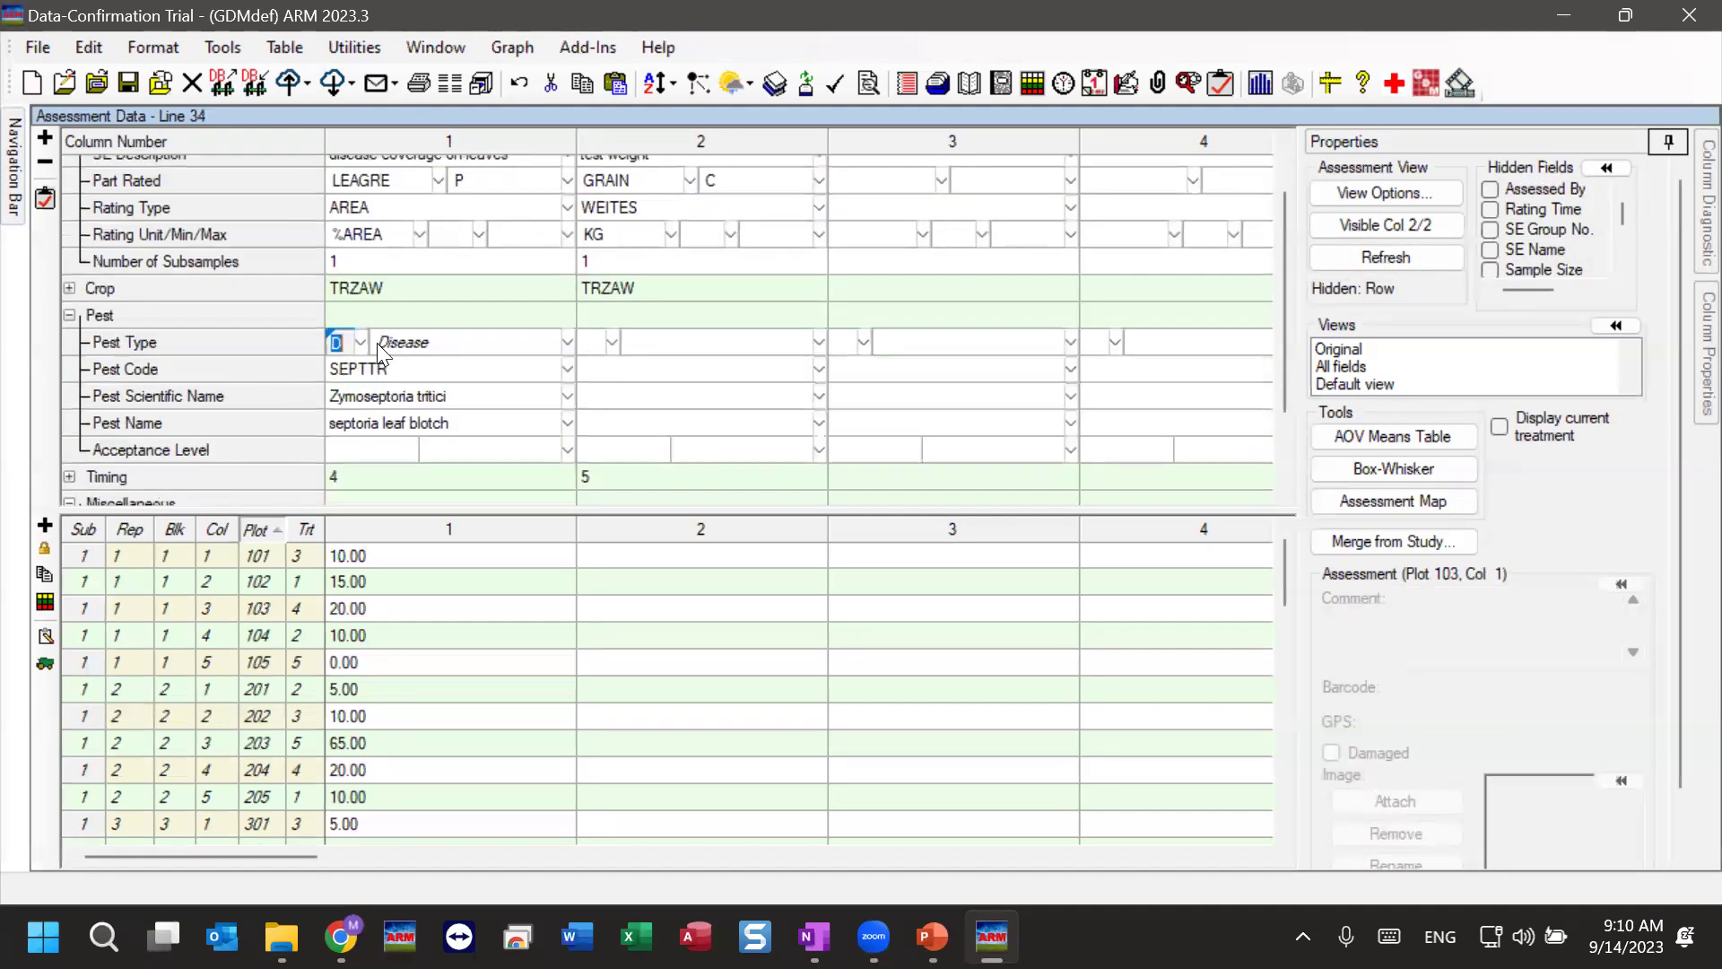
{"action": "left_click", "coordinate": [213, 313]}
{"action": "left_click", "coordinate": [213, 312]}
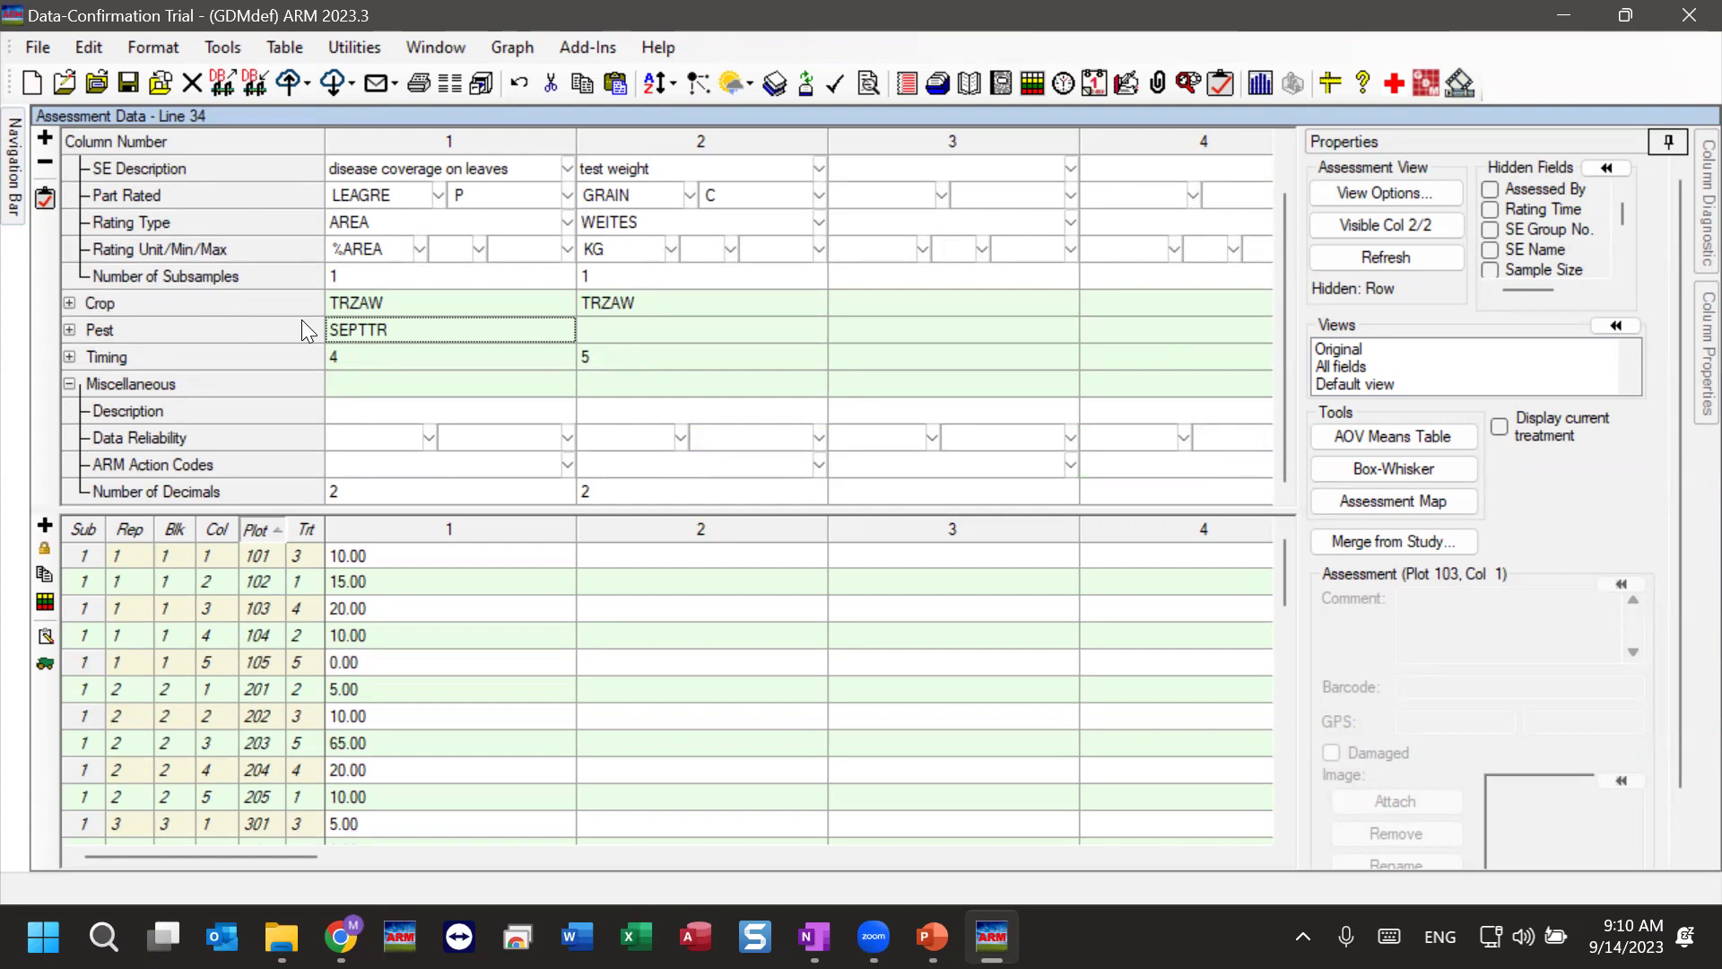
{"action": "scroll", "coordinate": [443, 366], "scroll_direction": "up", "scroll_amount": 1}
{"action": "left_click", "coordinate": [395, 464]}
{"action": "left_click", "coordinate": [395, 579]}
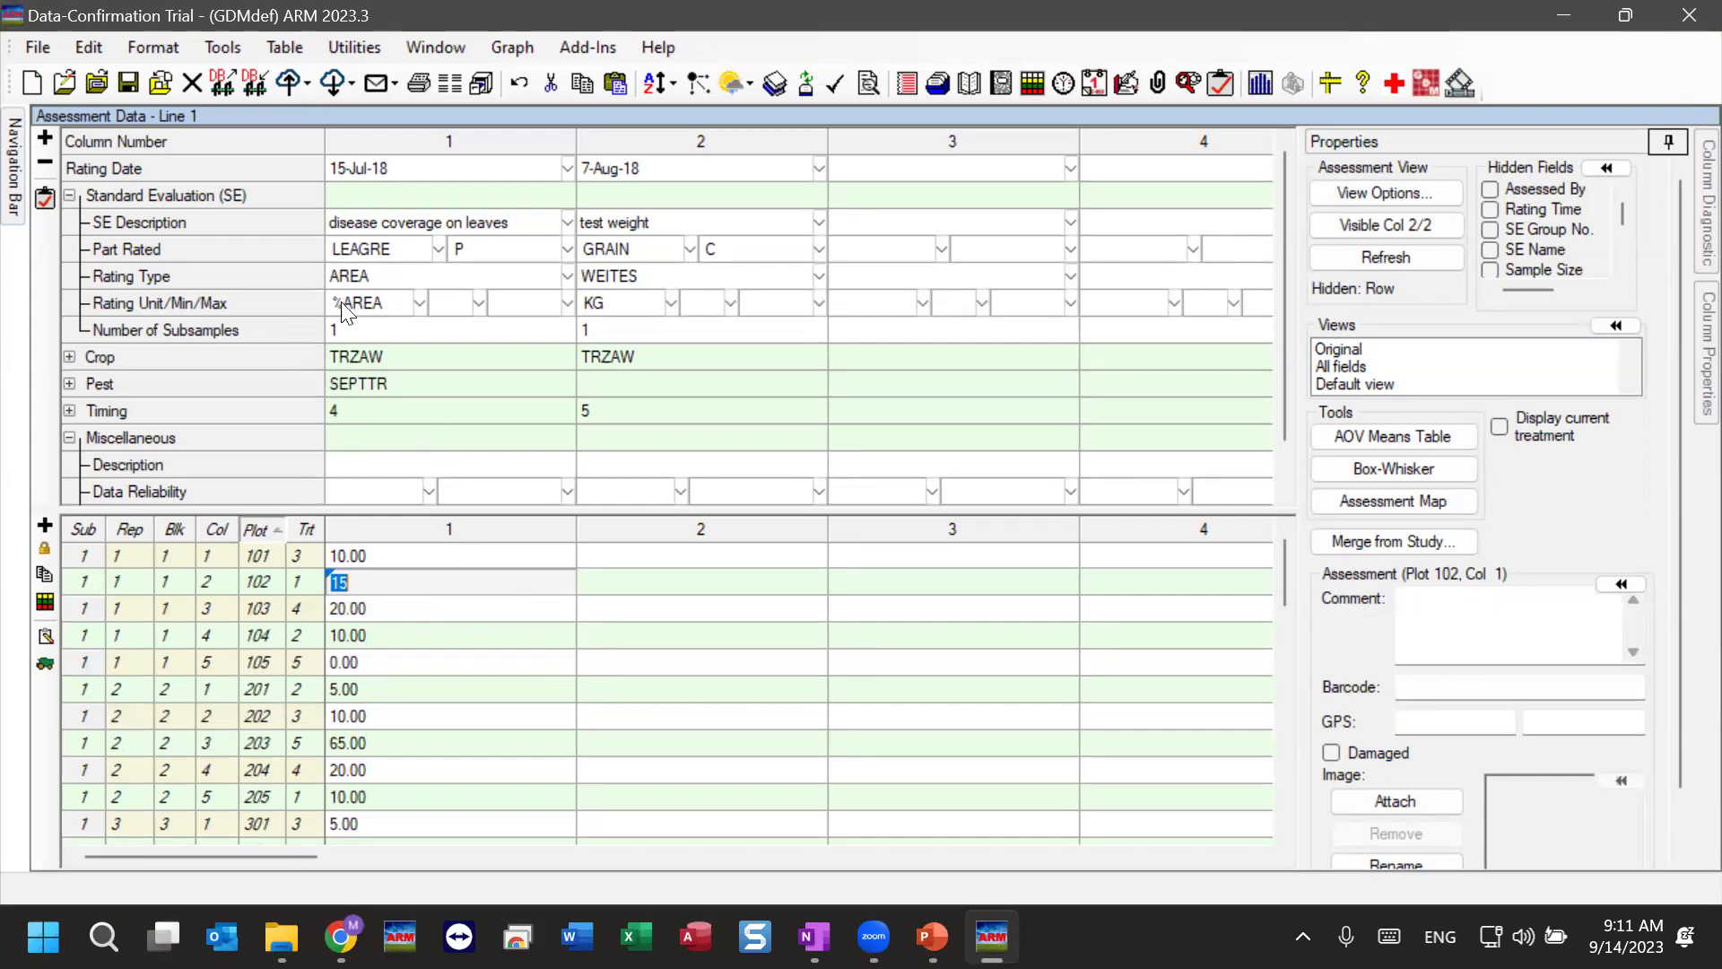
- Open the list of rating units for column 1 and widen its Rating Minimum and Rating Maximum columns
{"action": "left_click", "coordinate": [365, 305]}
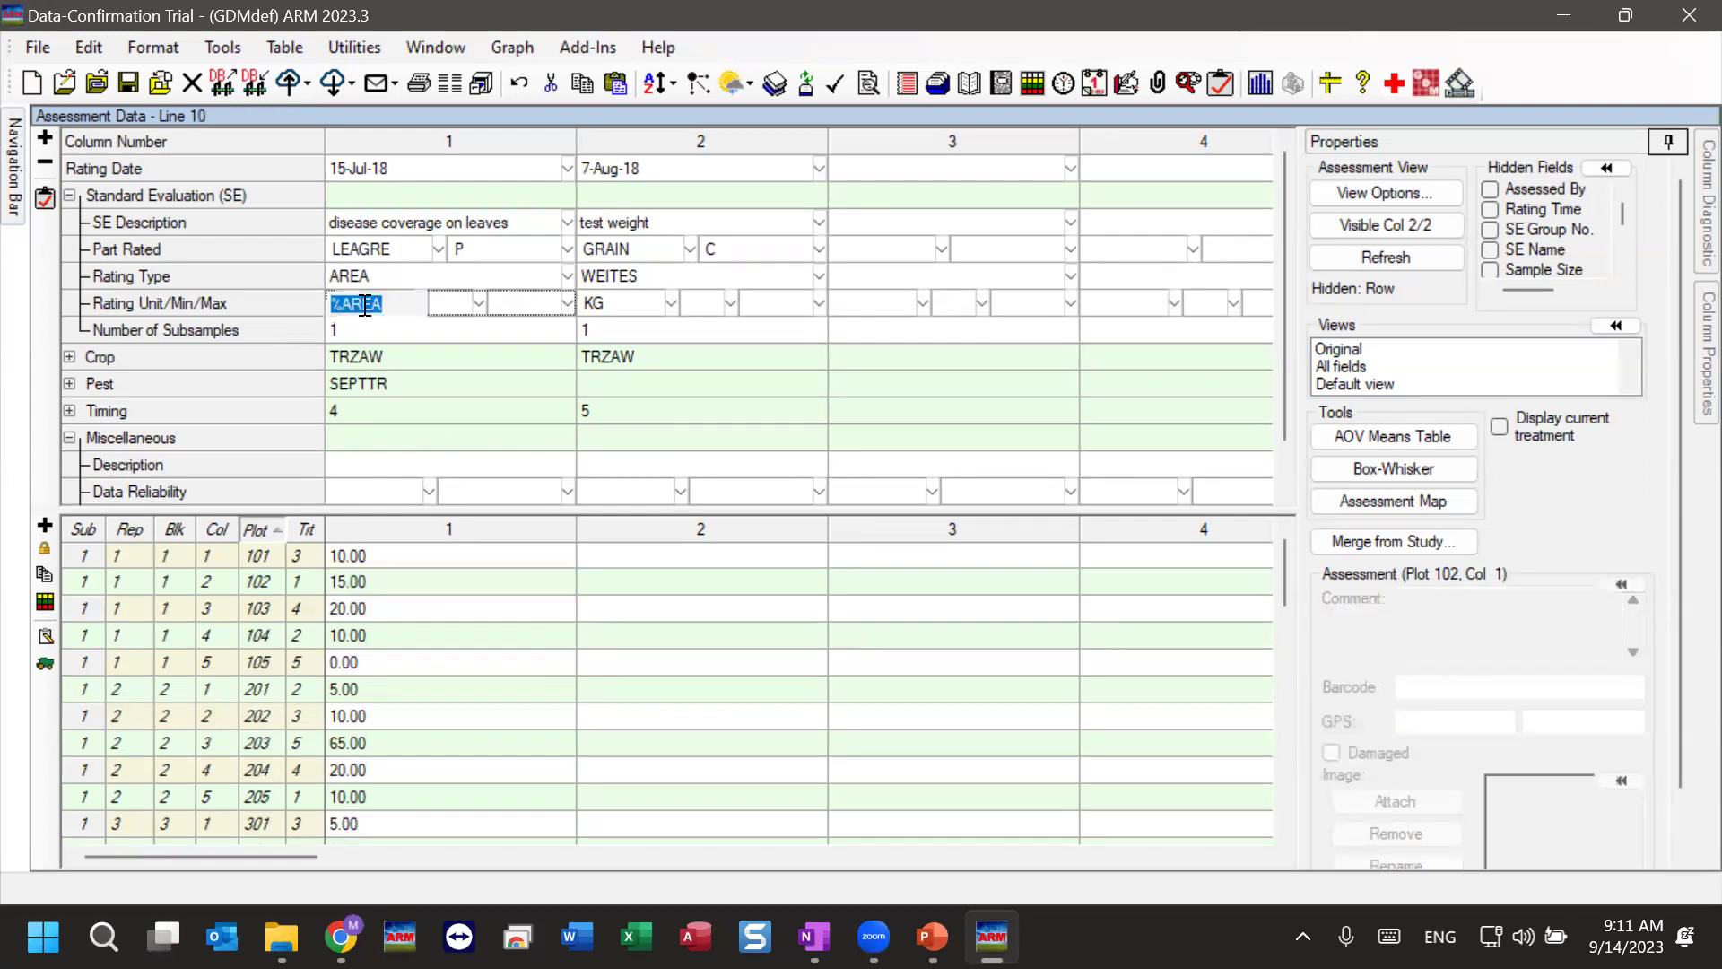
{"action": "left_click", "coordinate": [418, 305]}
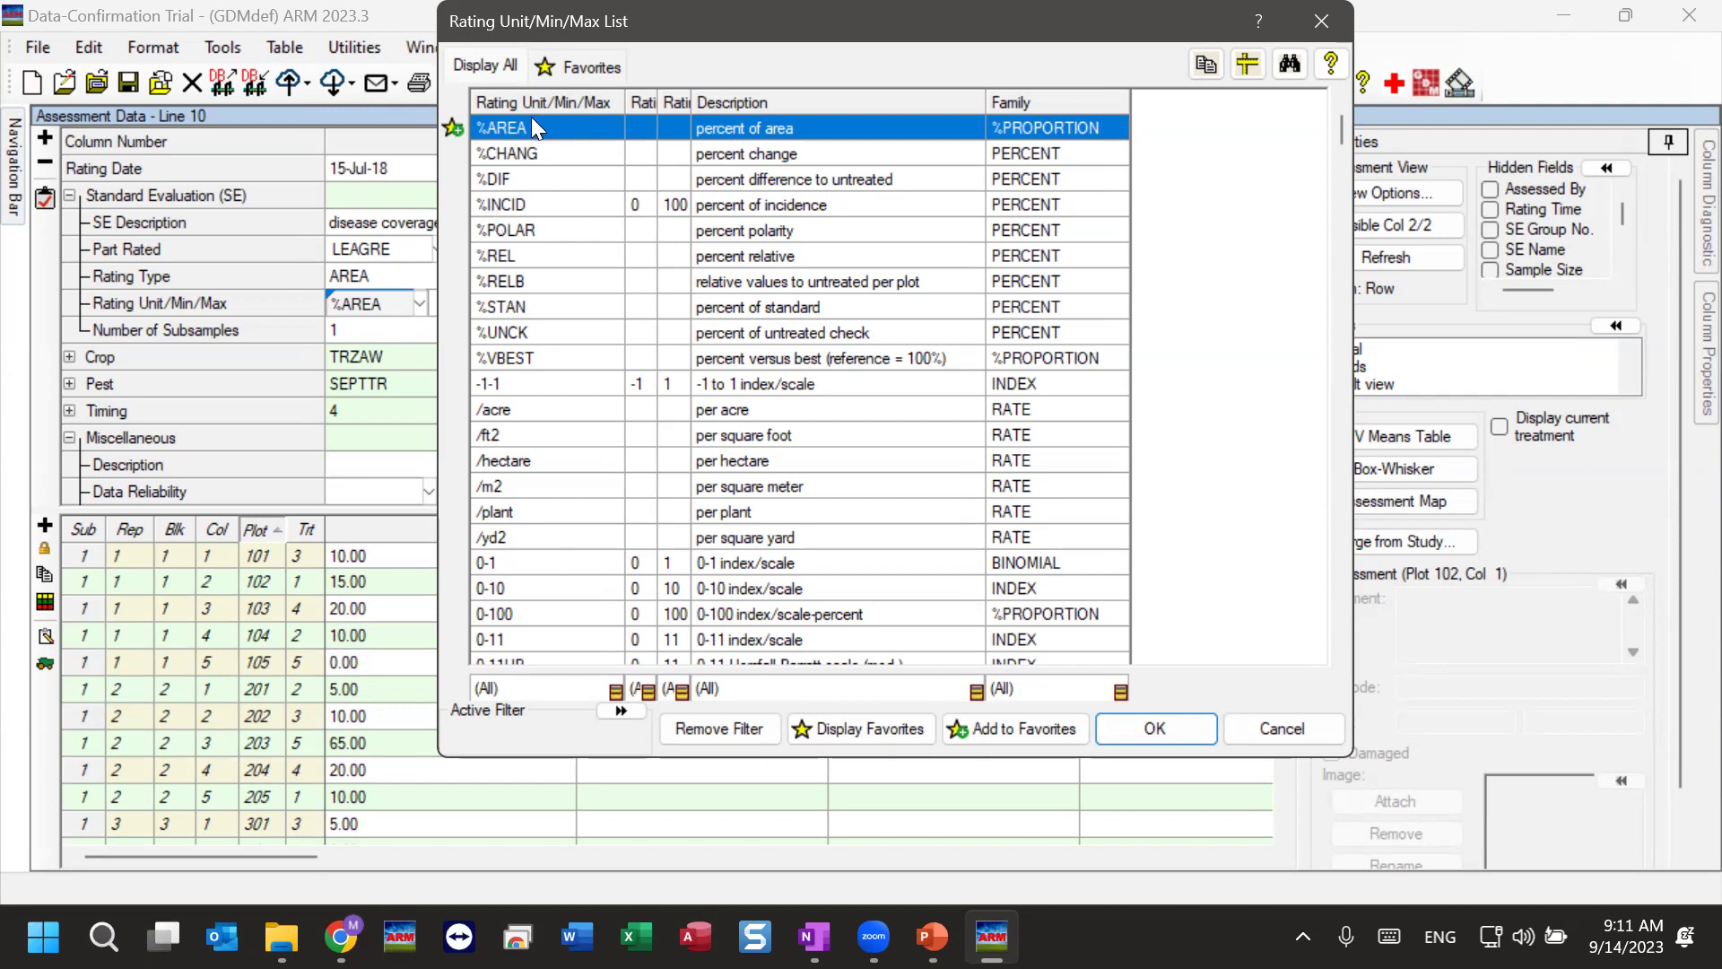
{"action": "left_click_drag", "start_coordinate": [653, 97], "coordinate": [880, 101]}
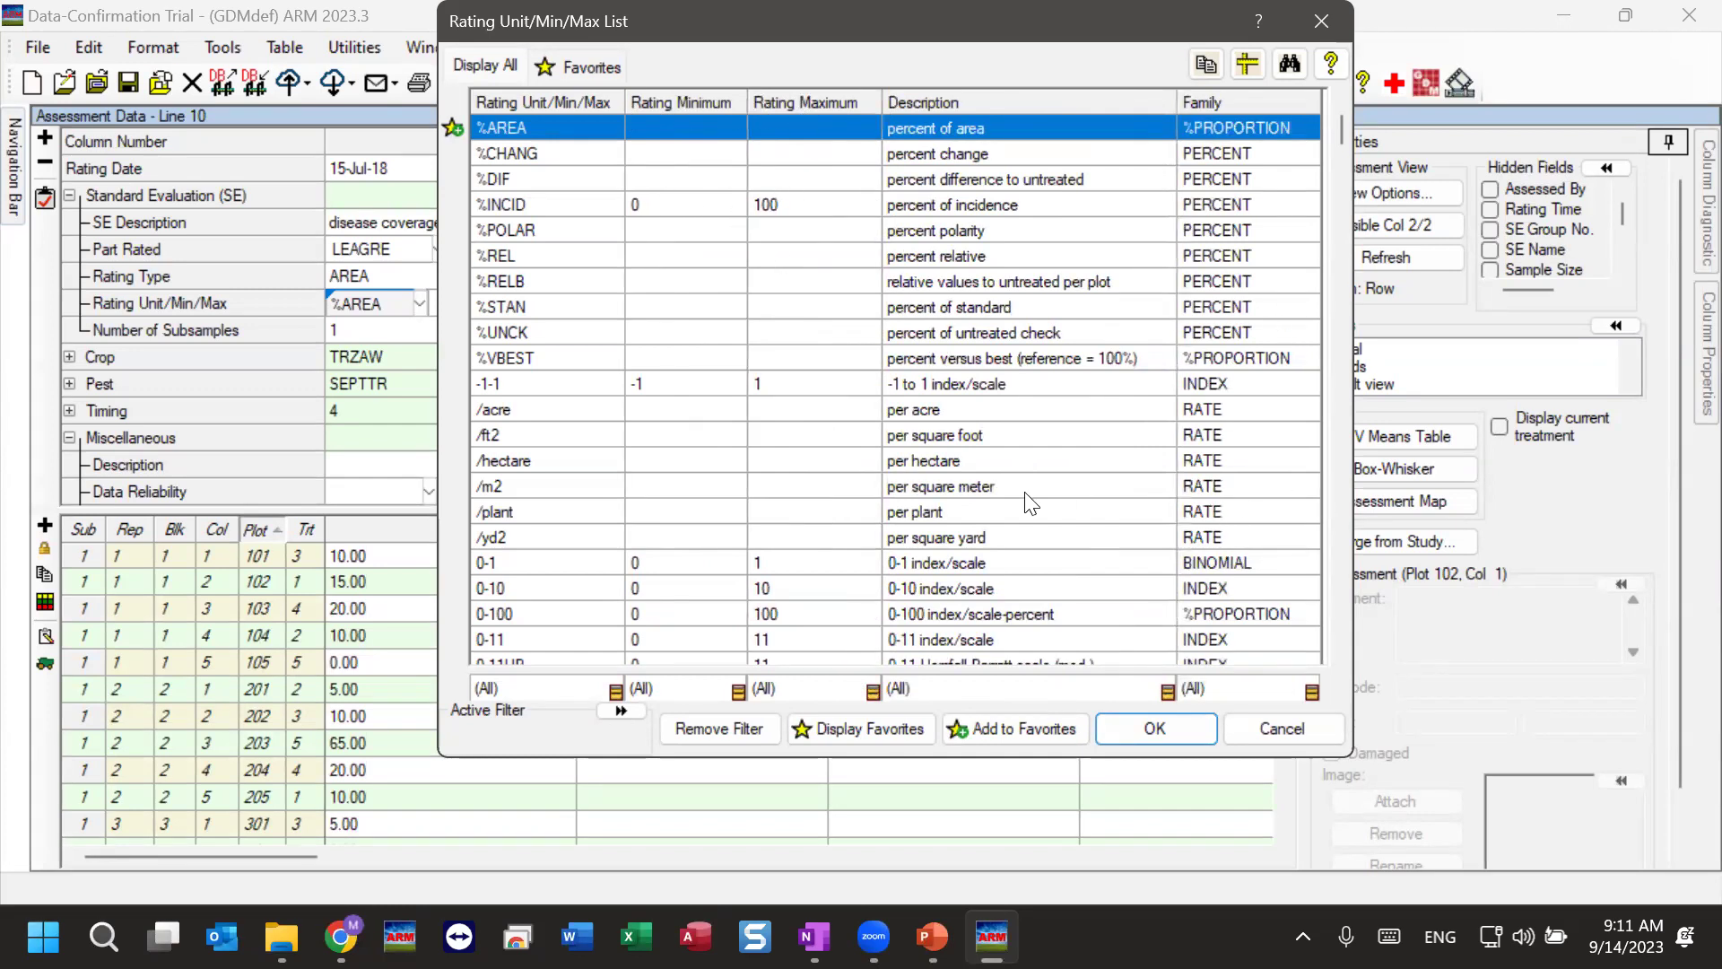
- Examine the minimum and maximum of the index scales down to 0-5, and close the list without choosing a unit
{"action": "key", "text": "Down"}
{"action": "key", "text": "Down"}
{"action": "key", "text": "Down"}
{"action": "key", "text": "Down"}
{"action": "key", "text": "Down"}
{"action": "key", "text": "Down"}
{"action": "key", "text": "Down"}
{"action": "key", "text": "Down"}
{"action": "key", "text": "Down"}
{"action": "key", "text": "Down"}
{"action": "key", "text": "Down"}
{"action": "key", "text": "Down"}
{"action": "key", "text": "Down"}
{"action": "key", "text": "Down"}
{"action": "key", "text": "Down"}
{"action": "key", "text": "Down"}
{"action": "key", "text": "Down"}
{"action": "key", "text": "Down"}
{"action": "key", "text": "Down"}
{"action": "key", "text": "Down"}
{"action": "key", "text": "Down"}
{"action": "key", "text": "Down"}
{"action": "key", "text": "Down"}
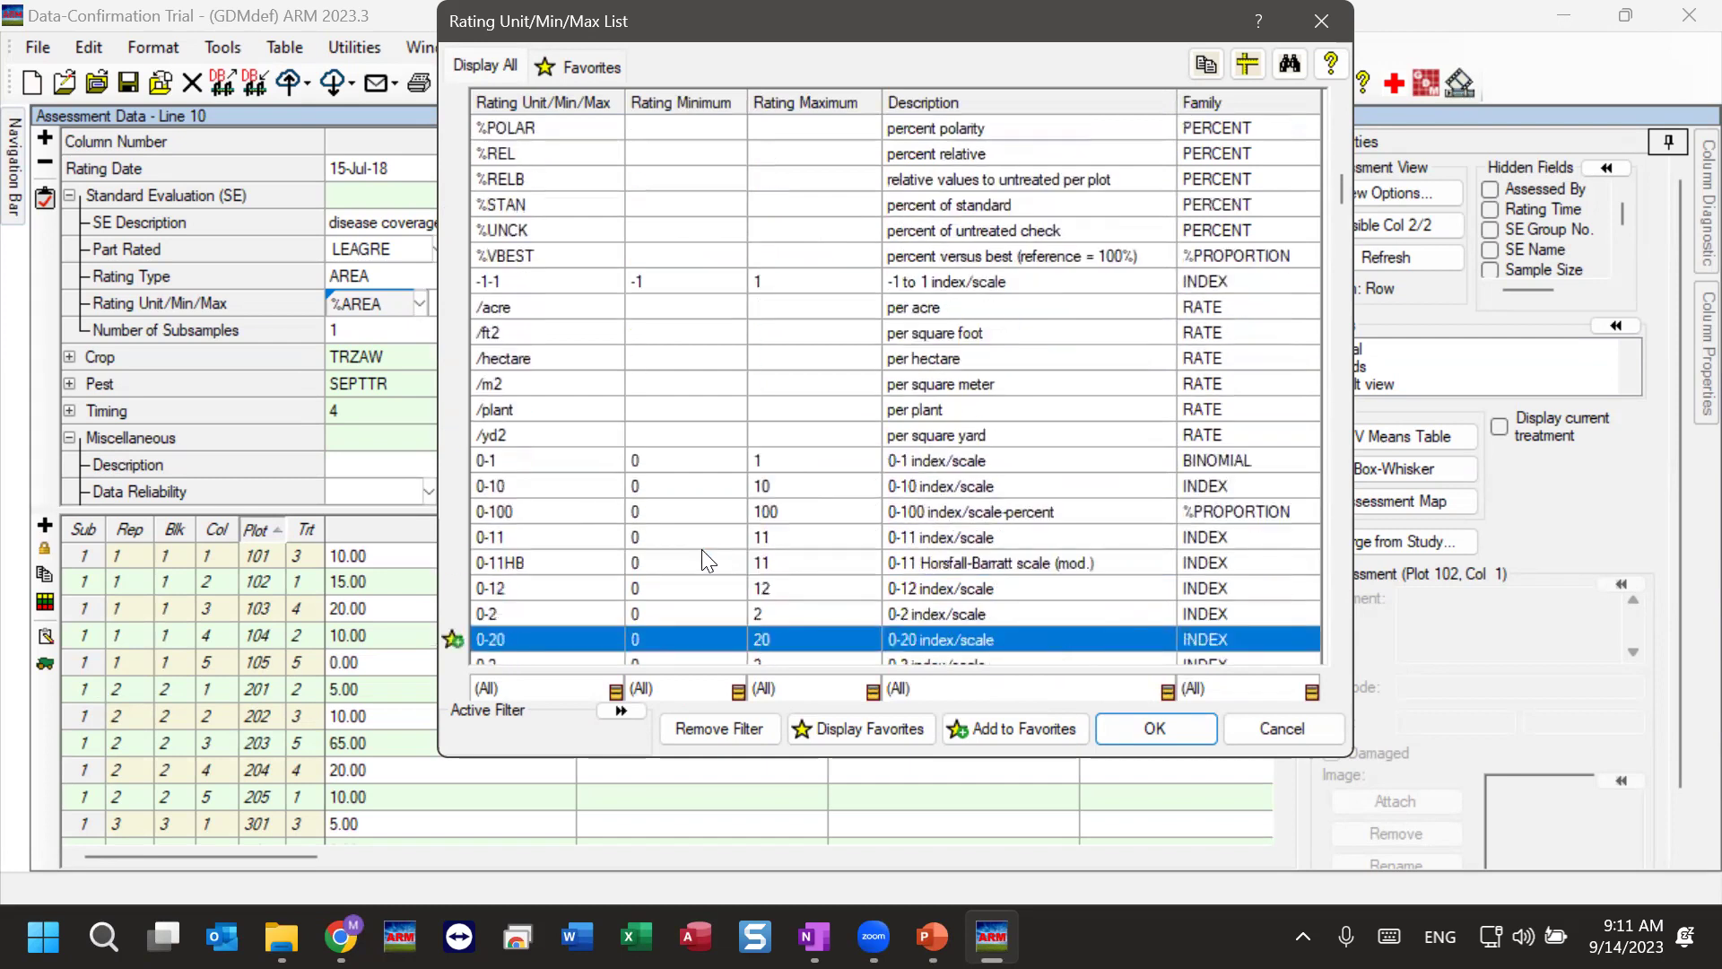
{"action": "key", "text": "Down"}
{"action": "key", "text": "Down"}
{"action": "key", "text": "Down"}
{"action": "key", "text": "Down"}
{"action": "key", "text": "Down"}
{"action": "left_click", "coordinate": [707, 486]}
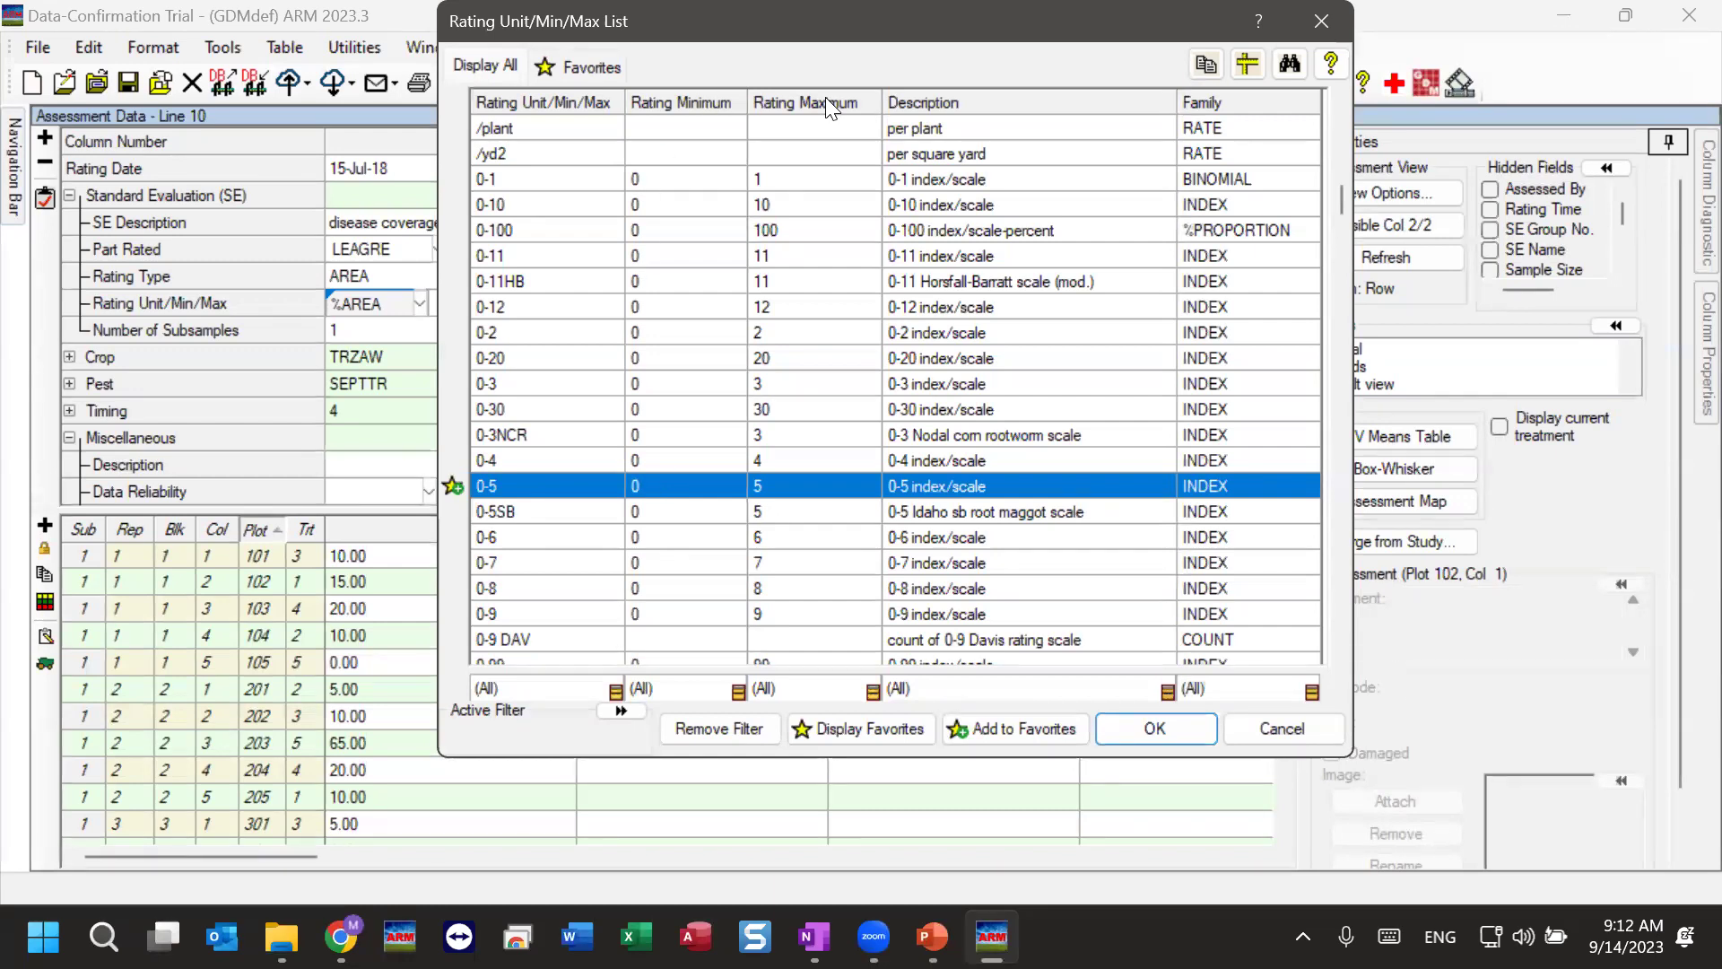
{"action": "left_click", "coordinate": [1290, 732]}
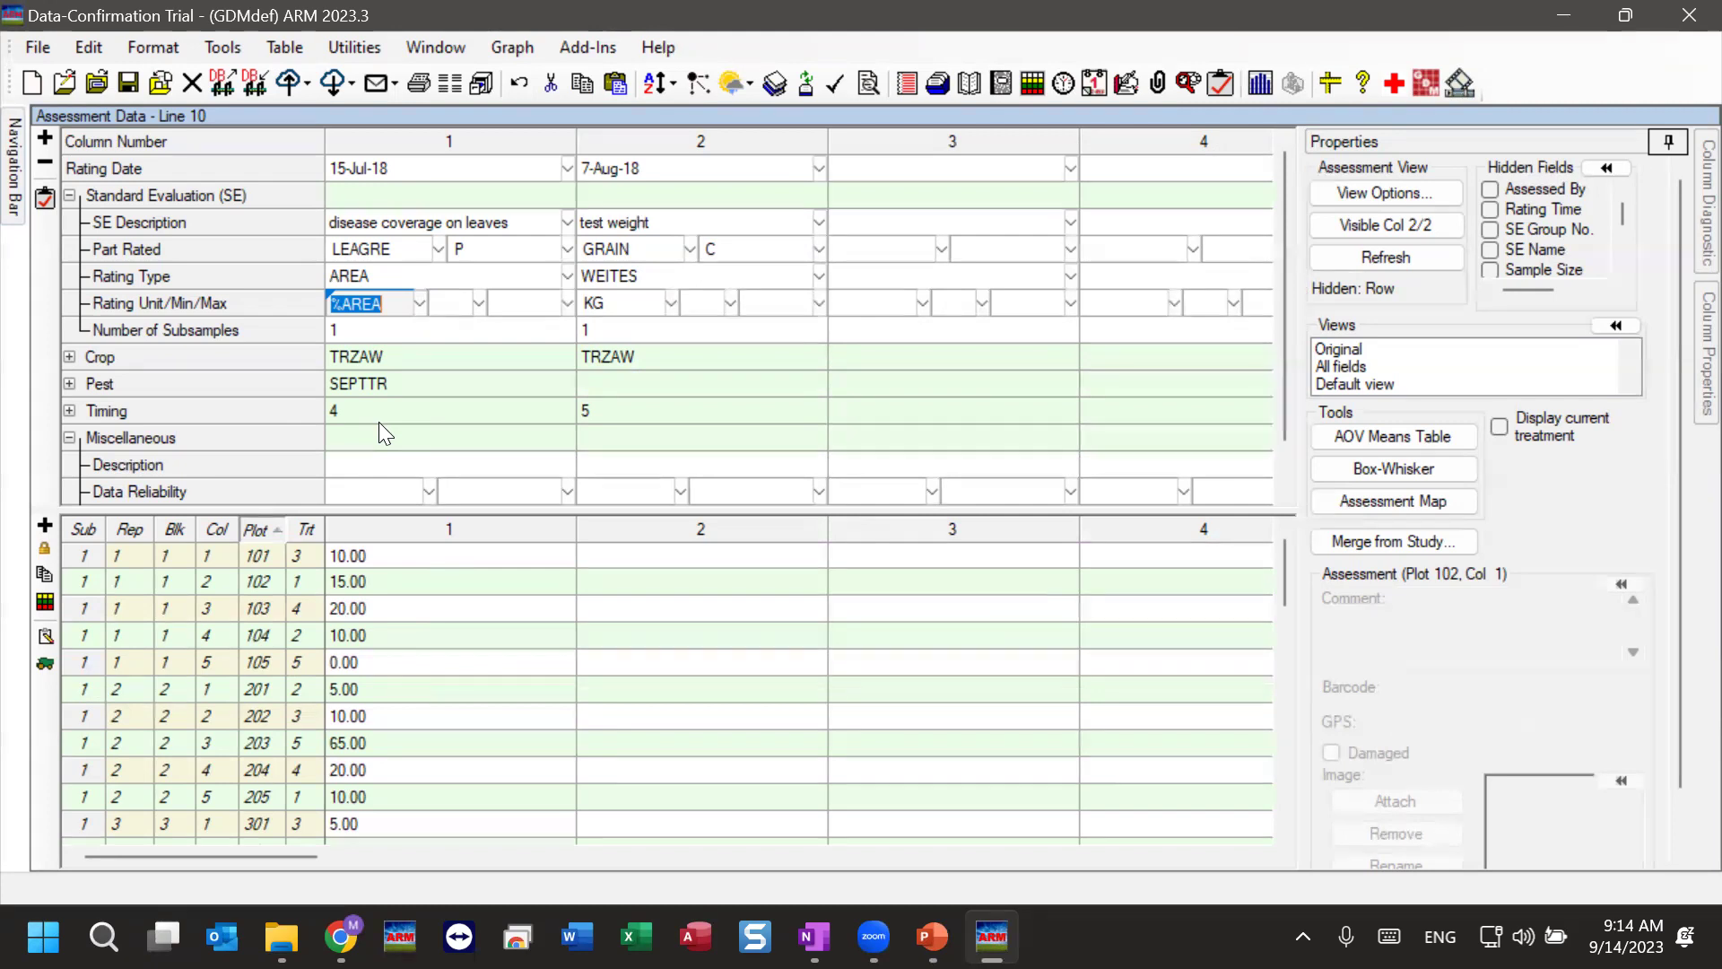
- Sort the plot data by treatment and select all treatment 1 values in assessment column 1
{"action": "left_click", "coordinate": [305, 537]}
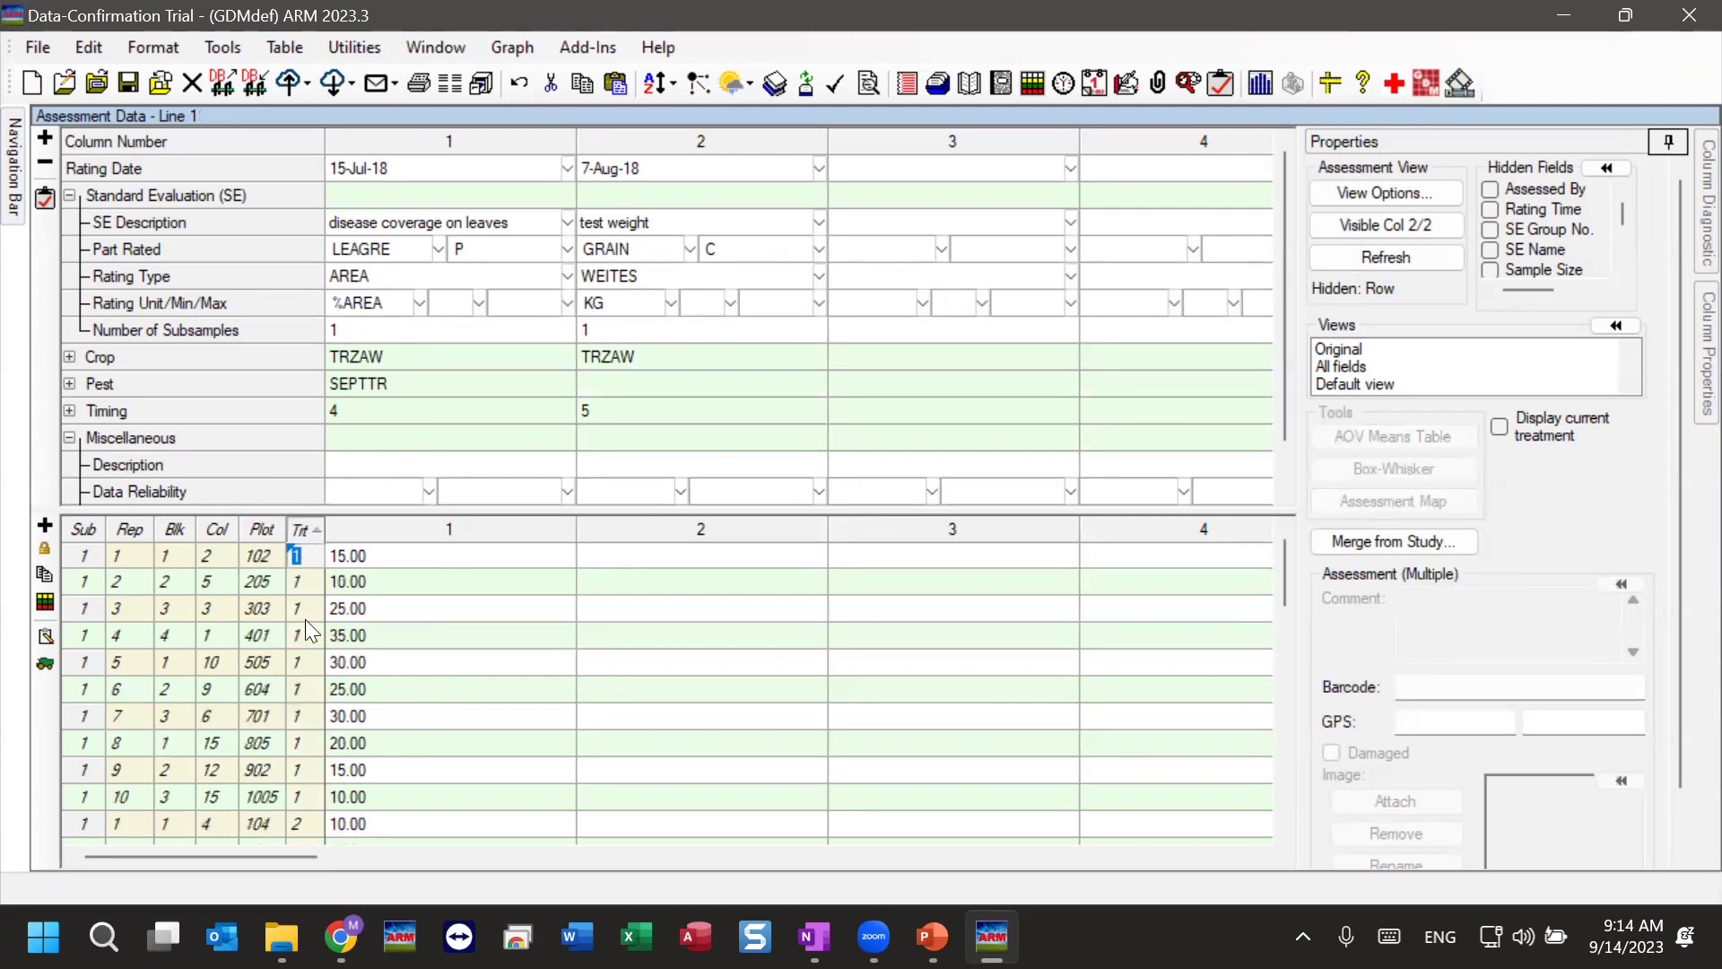
{"action": "left_click_drag", "start_coordinate": [377, 561], "coordinate": [431, 800]}
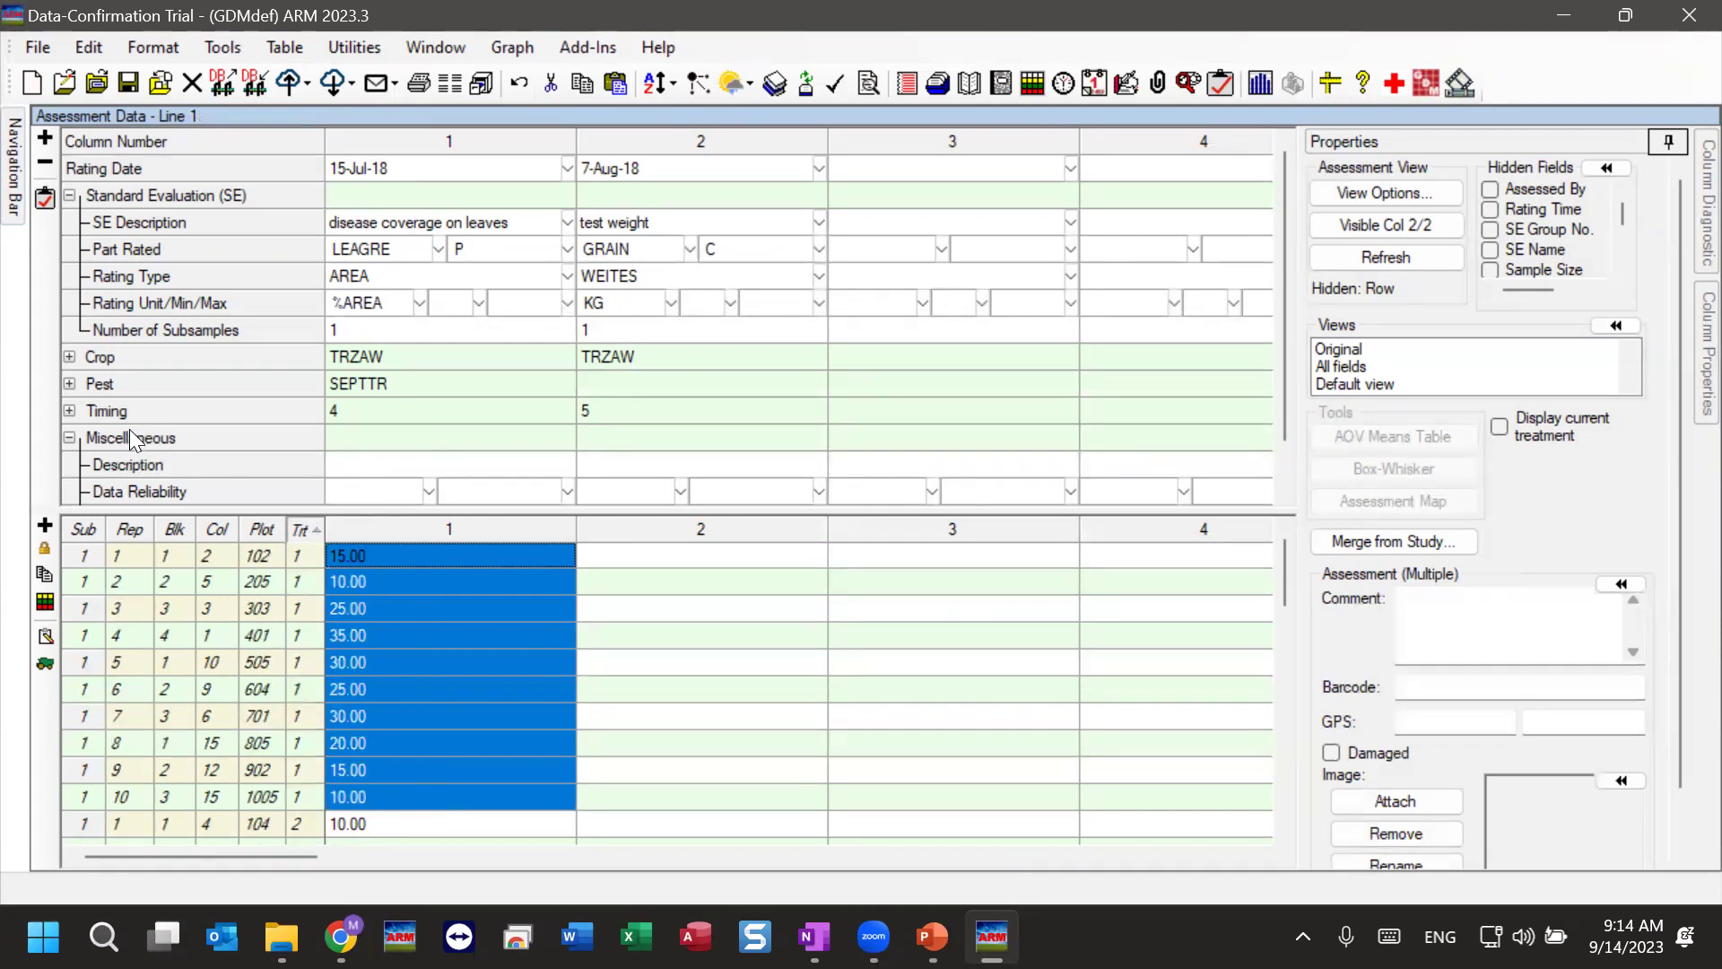
- Expand the Pest section and go to the Acceptance Level field of column 1
{"action": "double_click", "coordinate": [117, 386]}
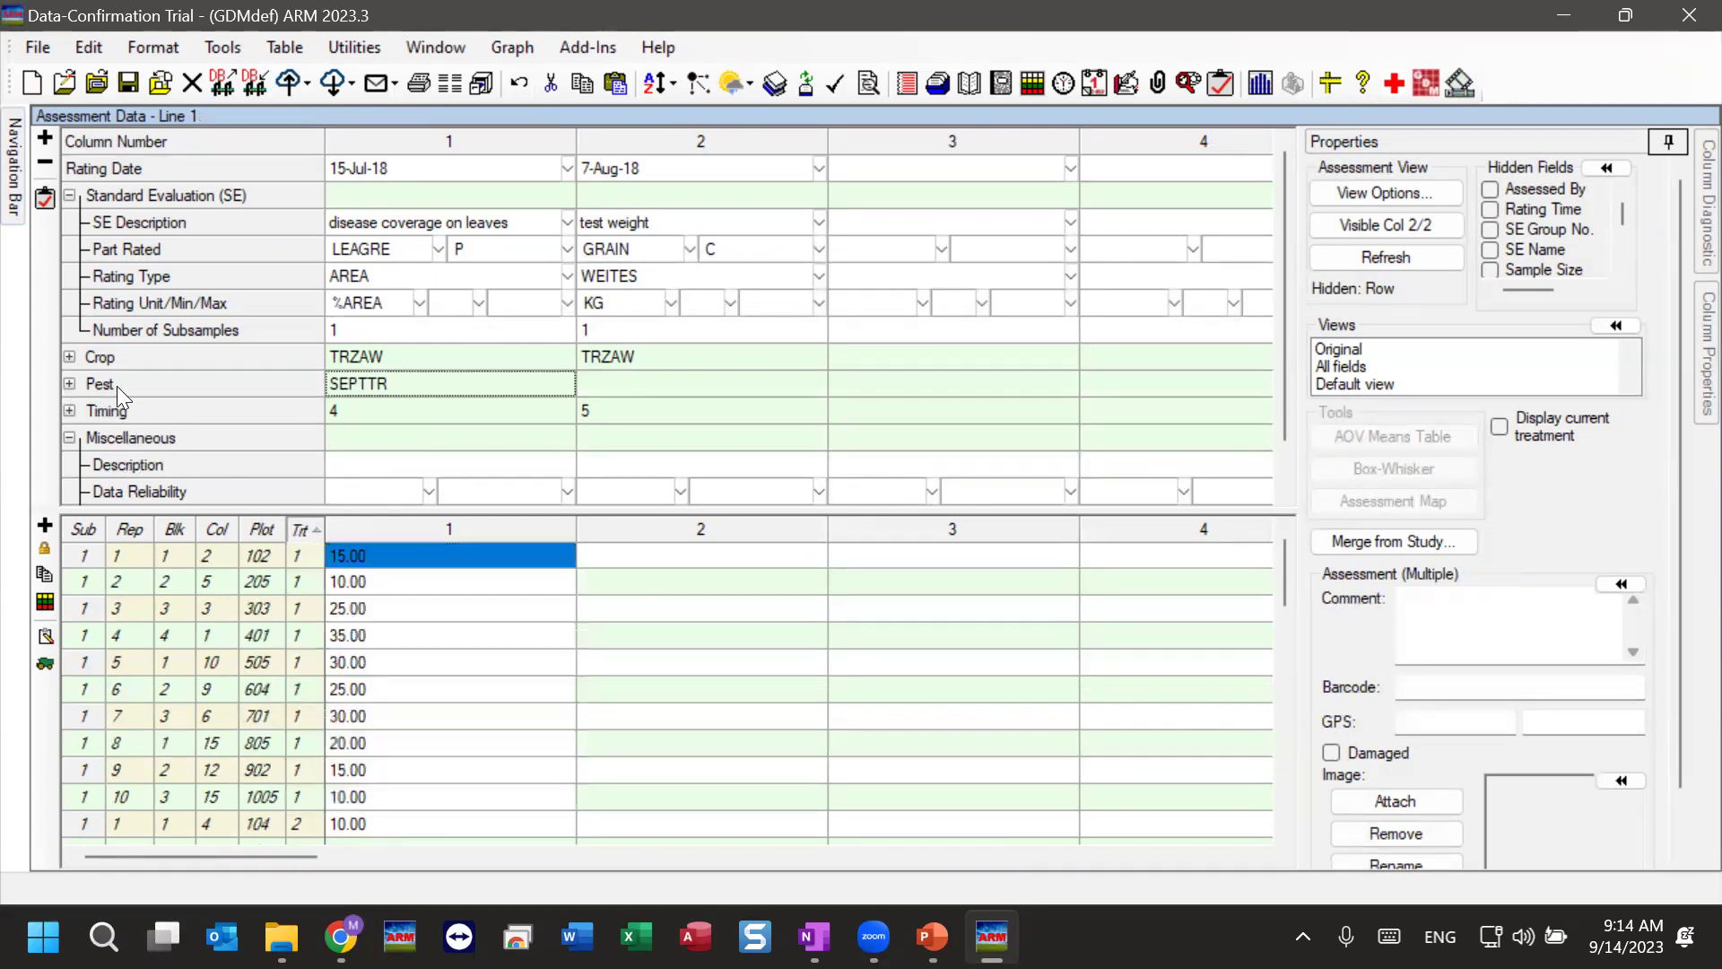
{"action": "scroll", "coordinate": [128, 380], "scroll_direction": "down", "scroll_amount": 1}
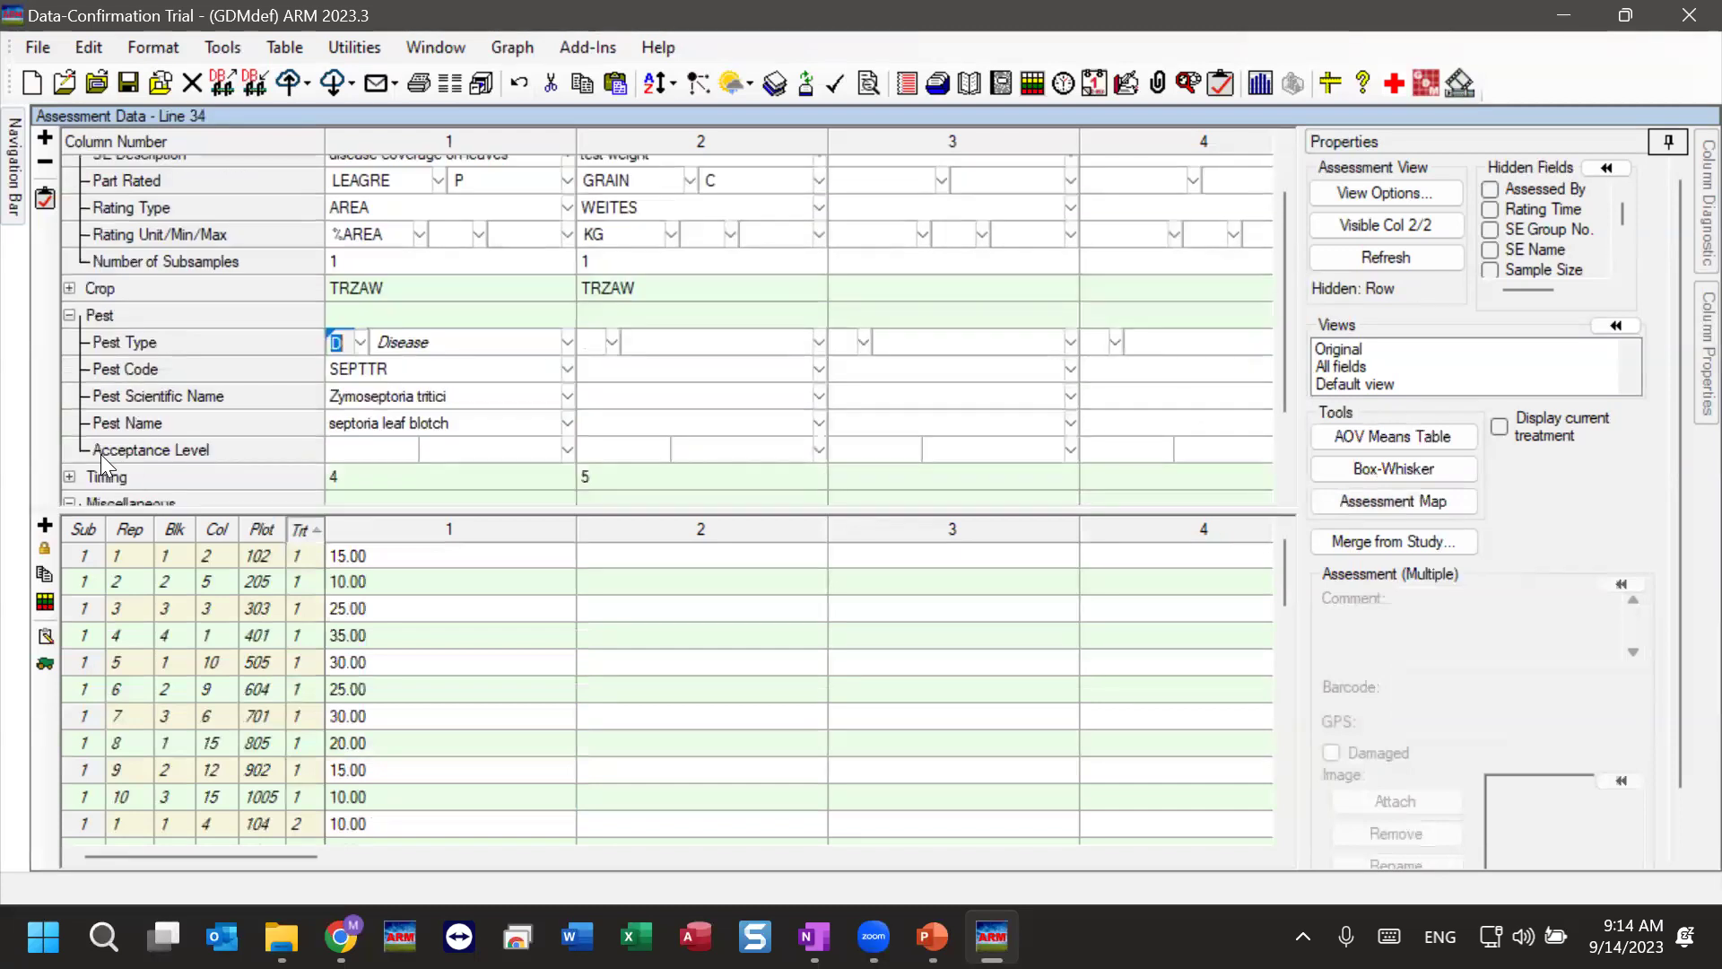
{"action": "left_click", "coordinate": [360, 449]}
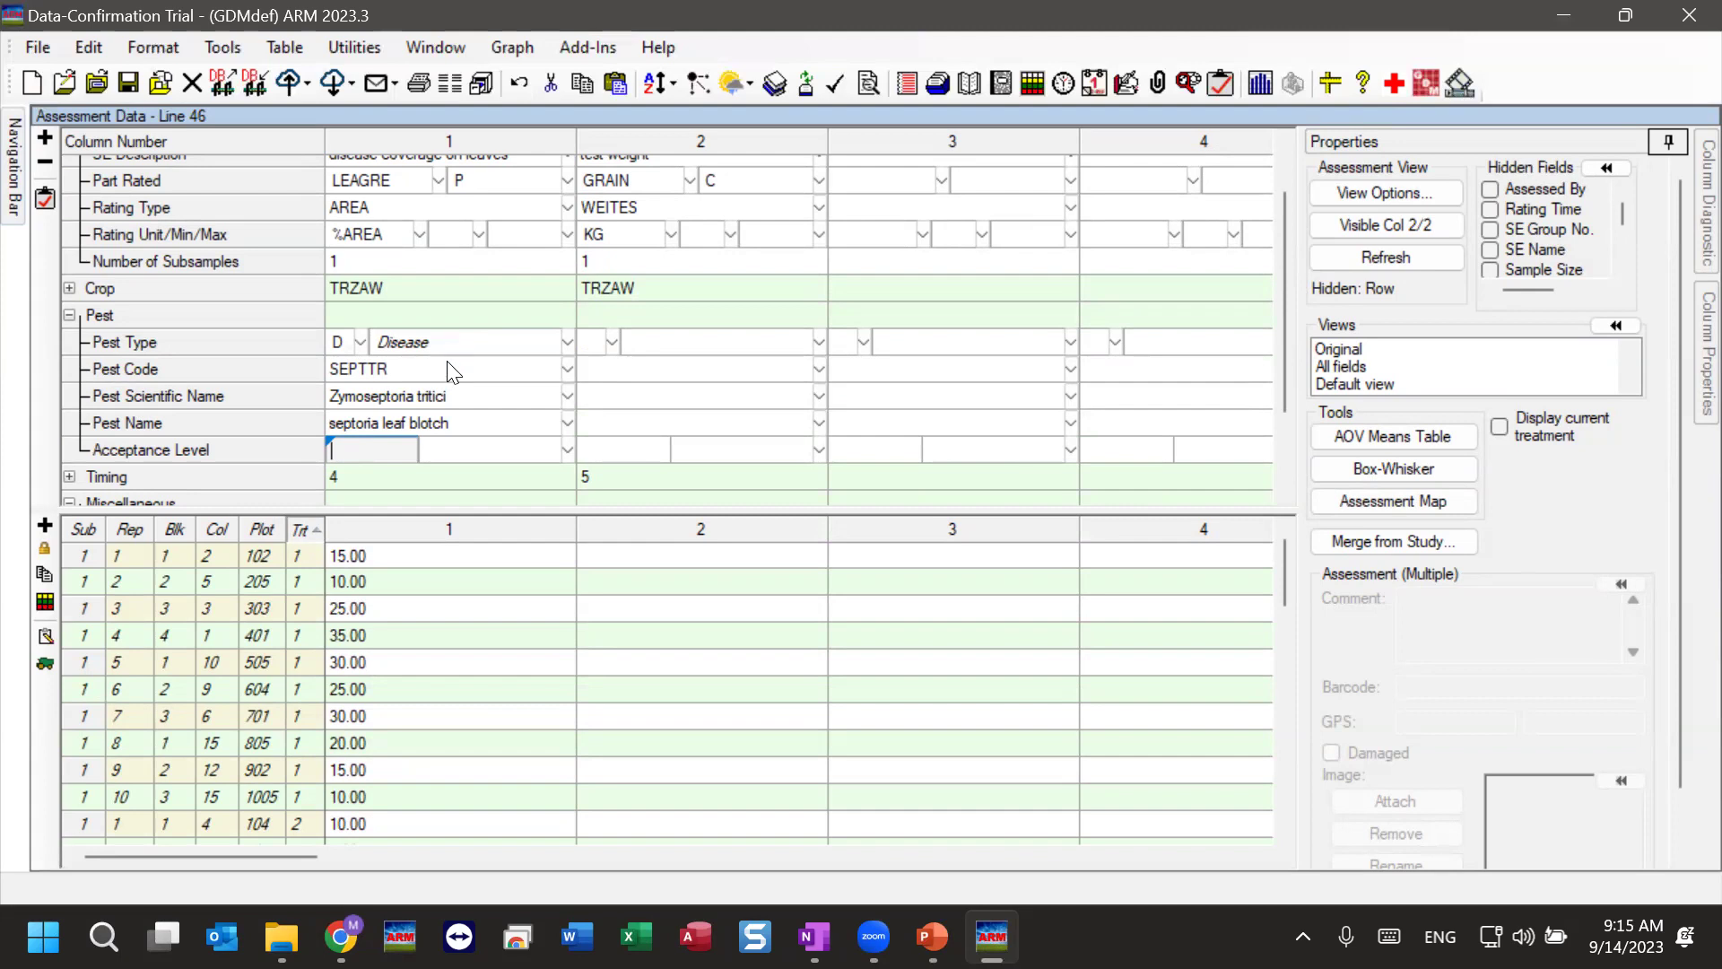
- Open the list of ARM Action Codes for column 1, enlarge it and look through the available codes
{"action": "scroll", "coordinate": [436, 355], "scroll_direction": "down", "scroll_amount": 2}
{"action": "left_click", "coordinate": [373, 463]}
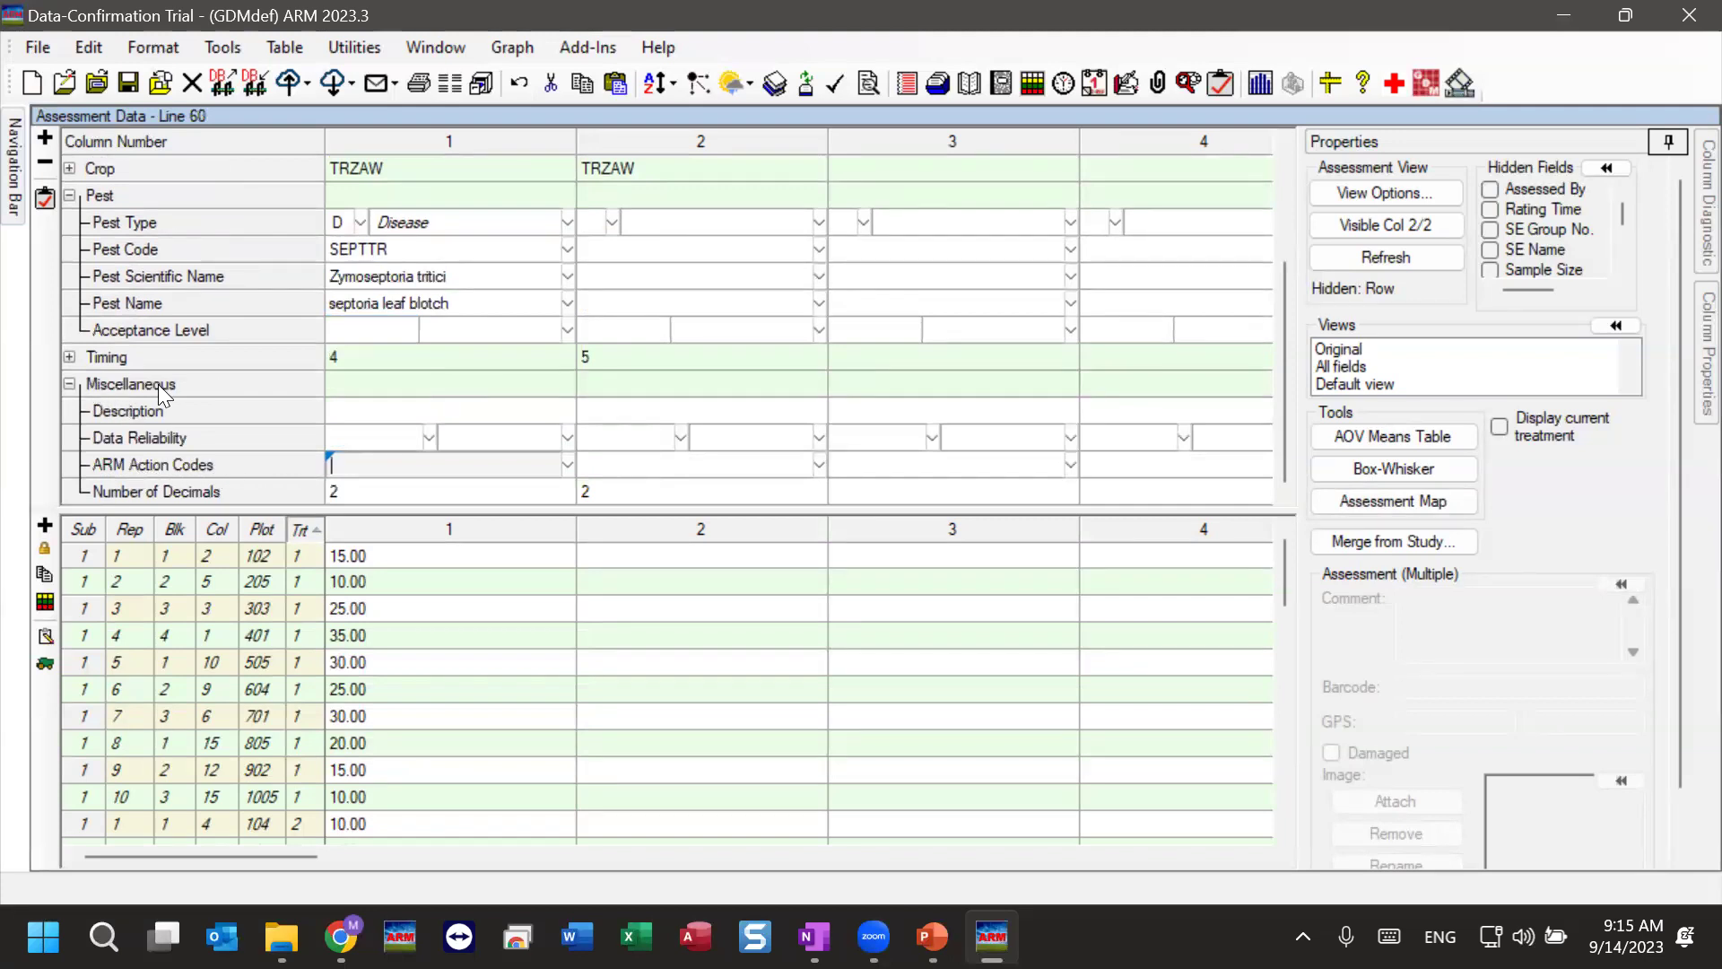
{"action": "left_click", "coordinate": [565, 464]}
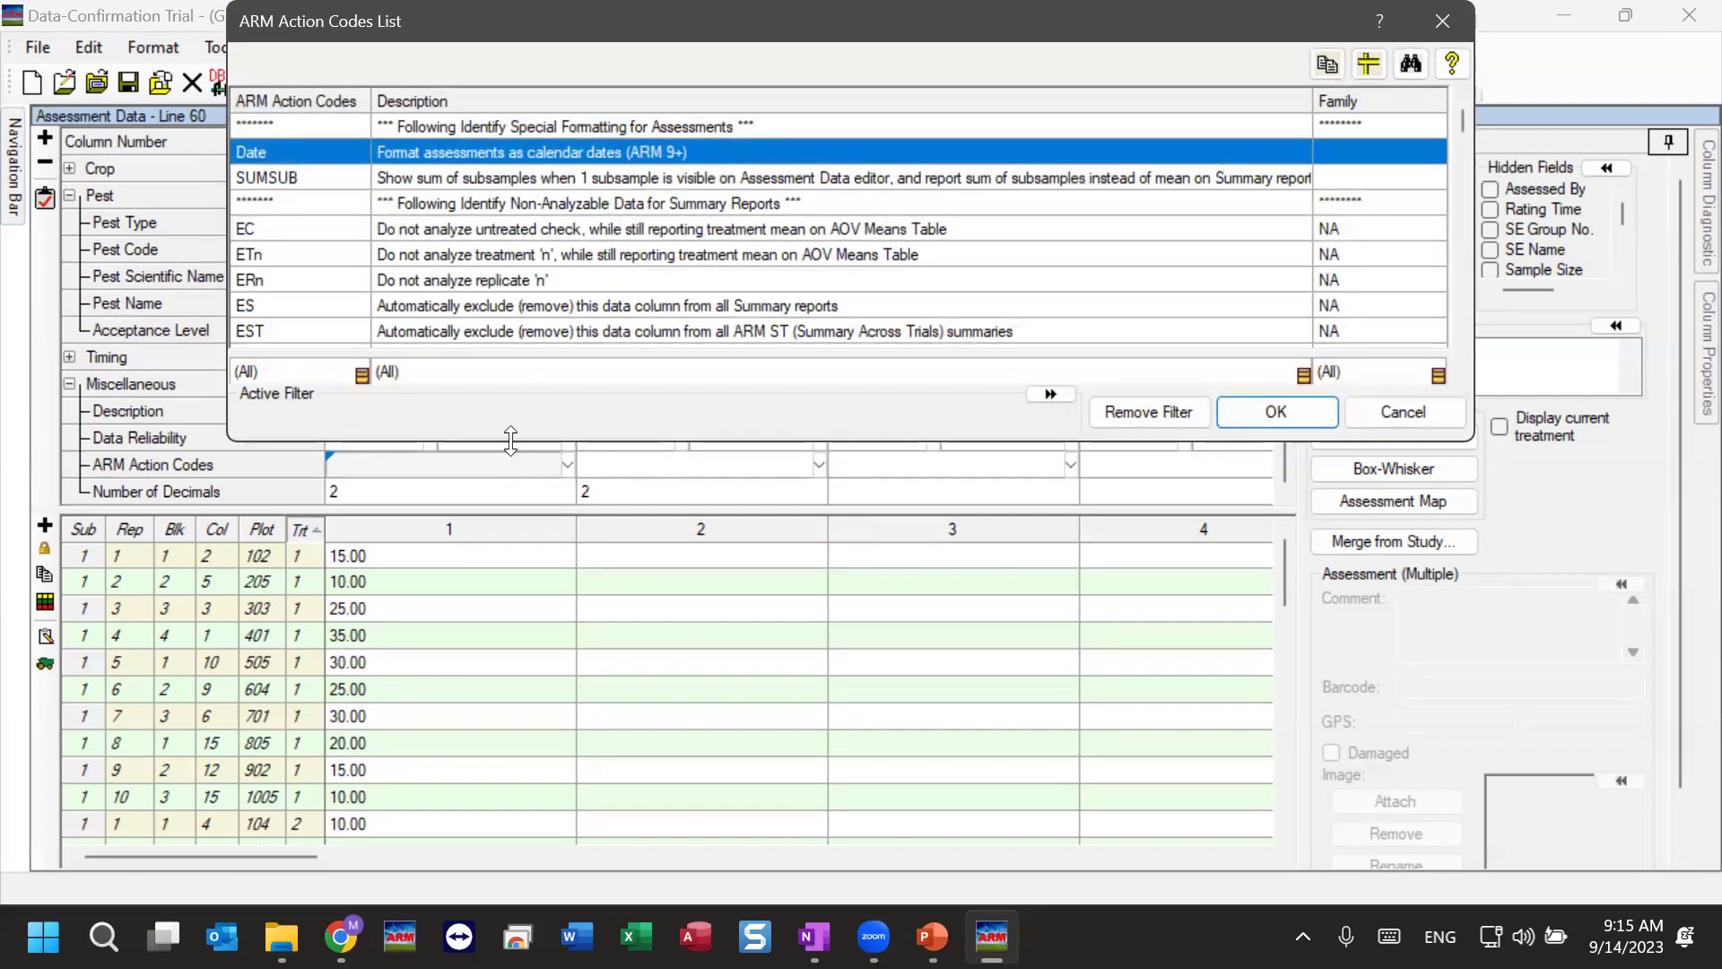
{"action": "left_click_drag", "start_coordinate": [510, 439], "coordinate": [510, 823]}
{"action": "scroll", "coordinate": [538, 403], "scroll_direction": "down", "scroll_amount": 8}
{"action": "scroll", "coordinate": [538, 358], "scroll_direction": "up", "scroll_amount": 6}
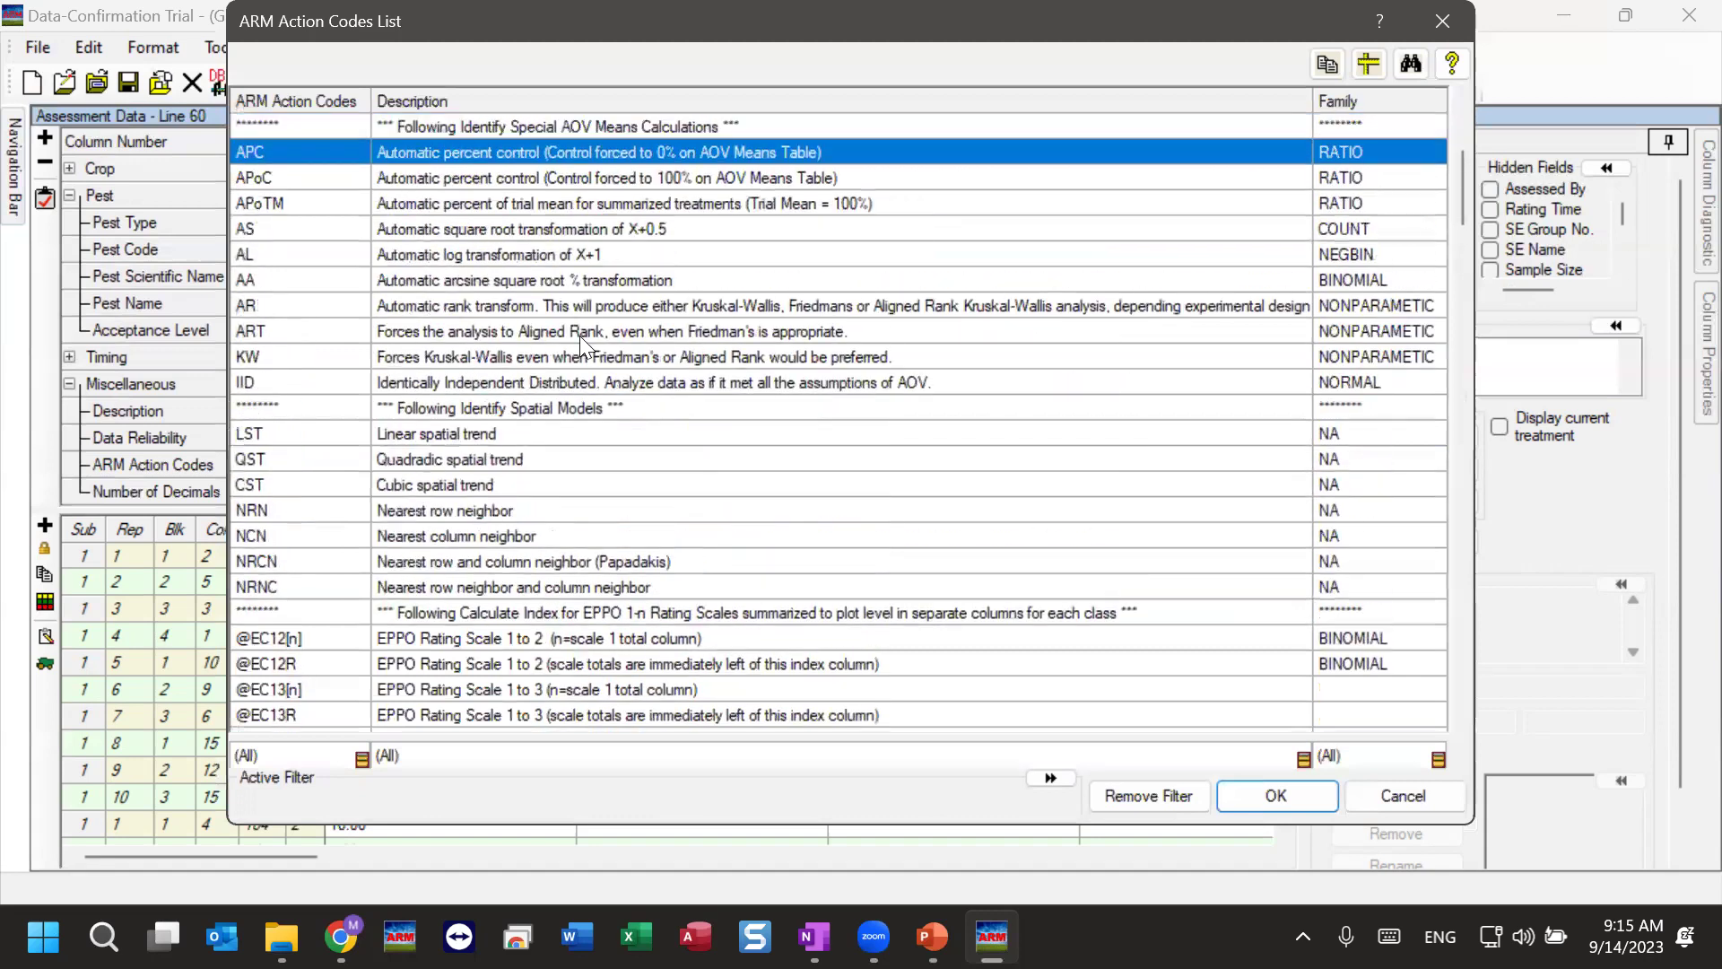
{"action": "scroll", "coordinate": [488, 359], "scroll_direction": "up", "scroll_amount": 5}
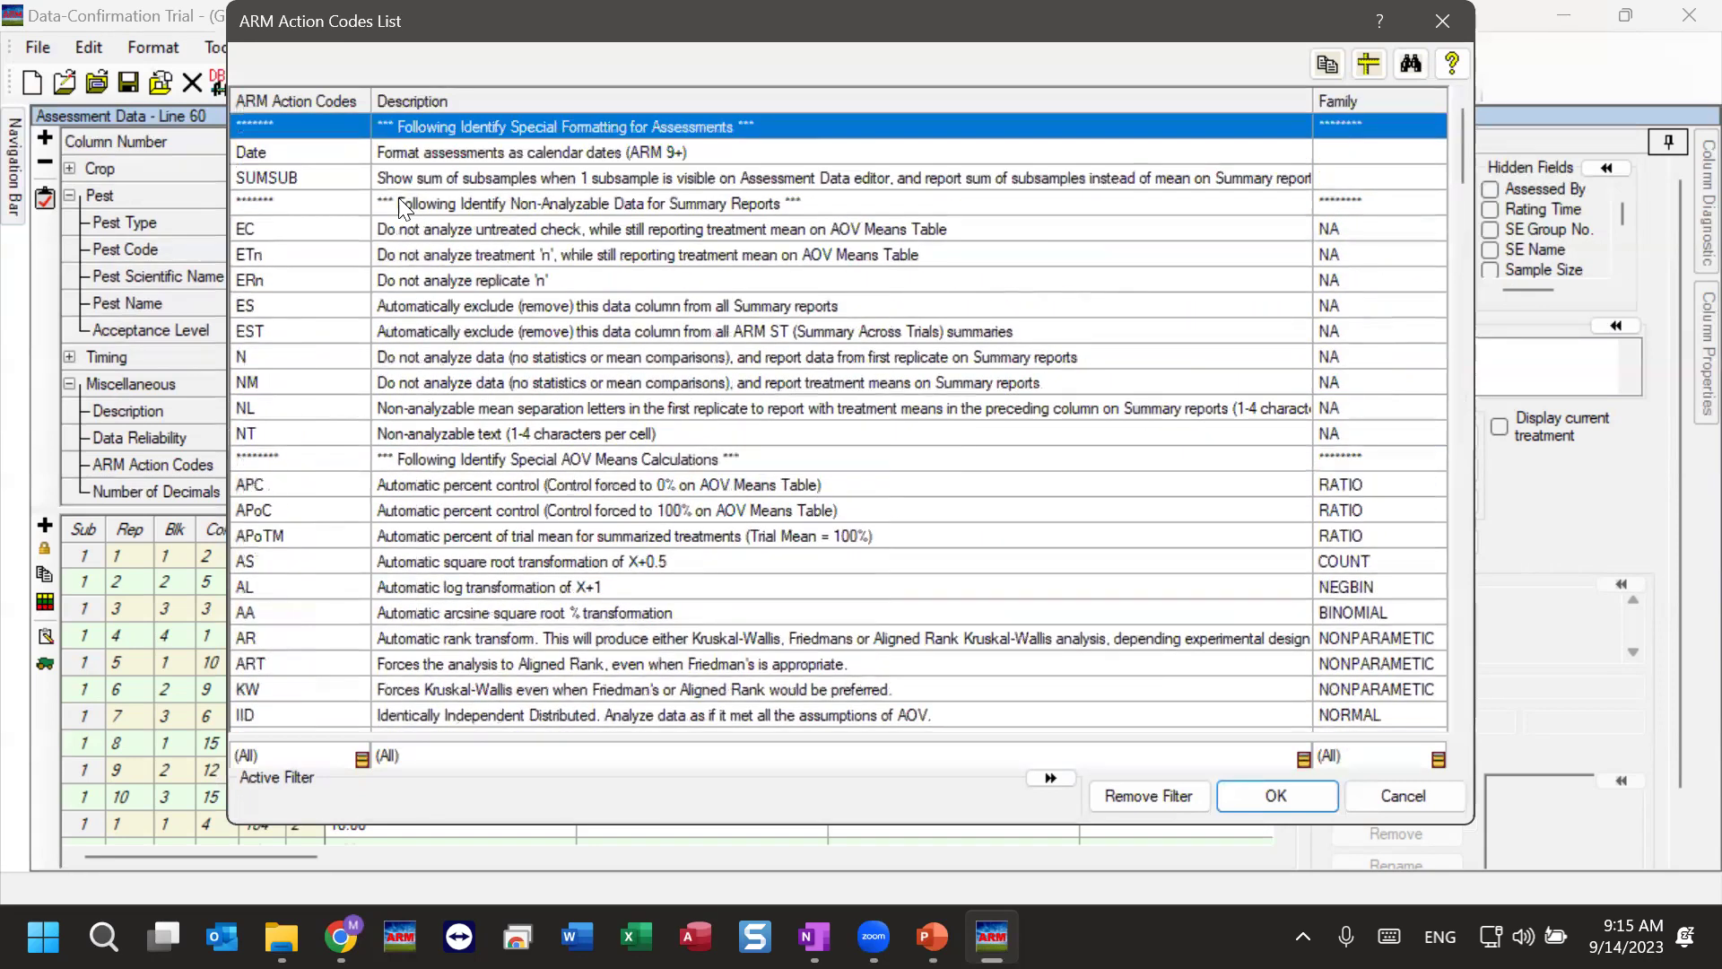
- Examine the non-analyzable data codes ES, N and NM, and close the list without choosing one
{"action": "left_click", "coordinate": [525, 205]}
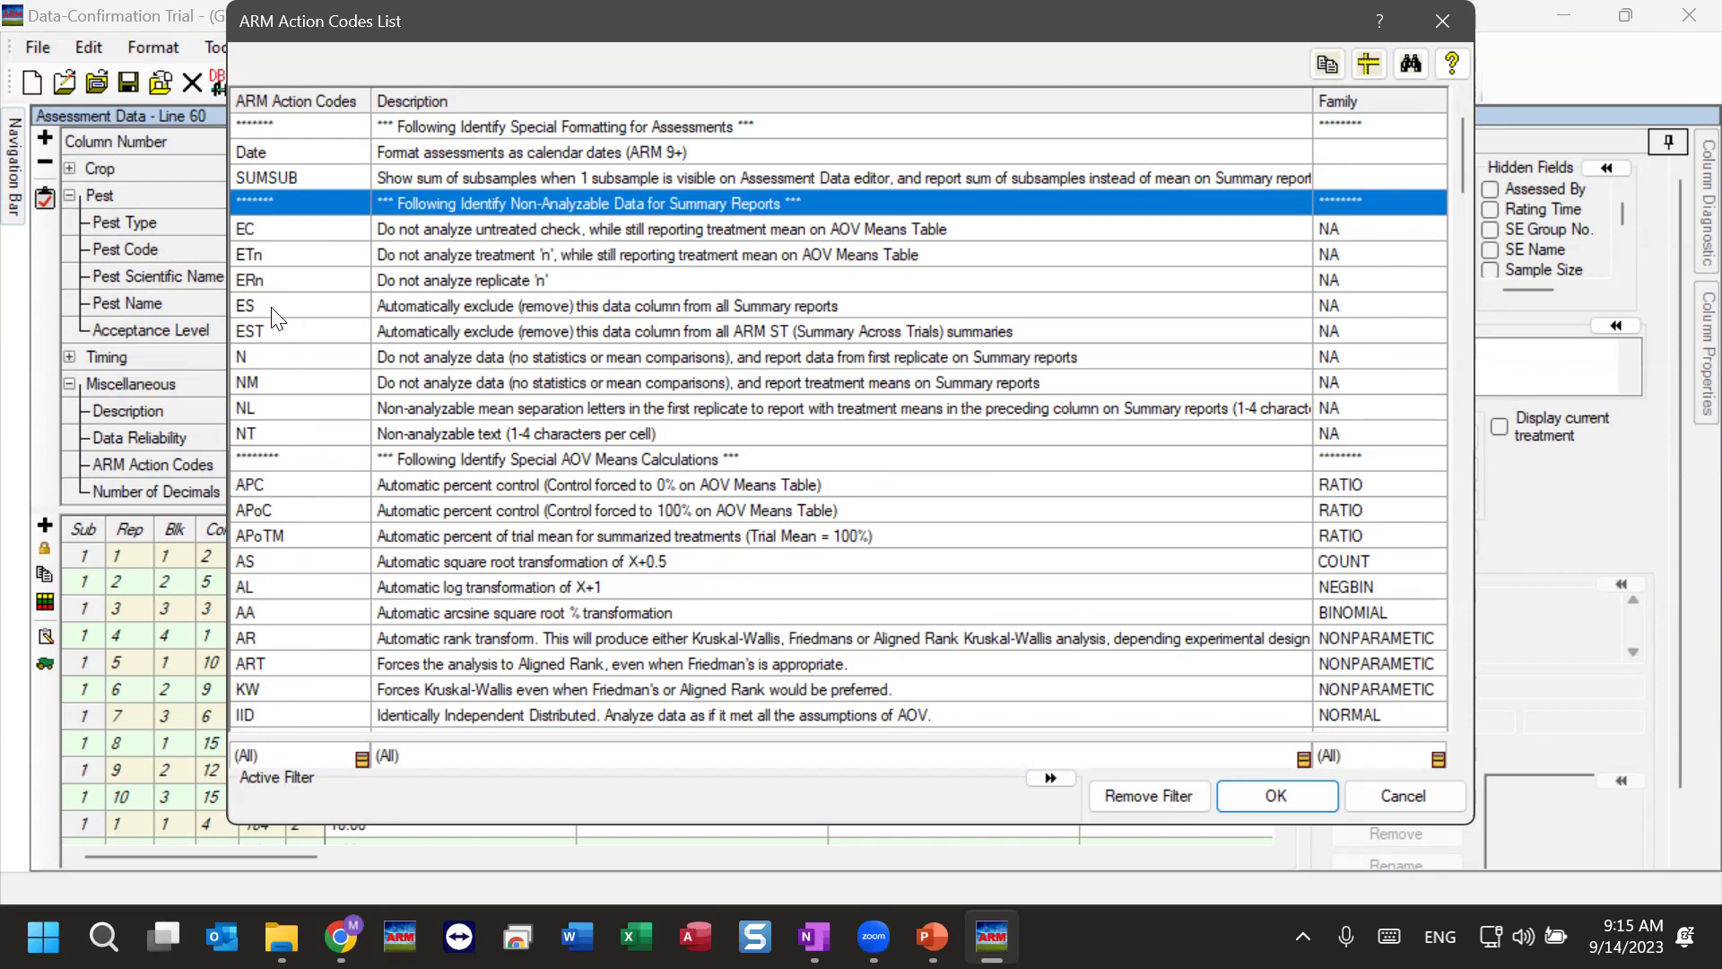
{"action": "left_click", "coordinate": [295, 307]}
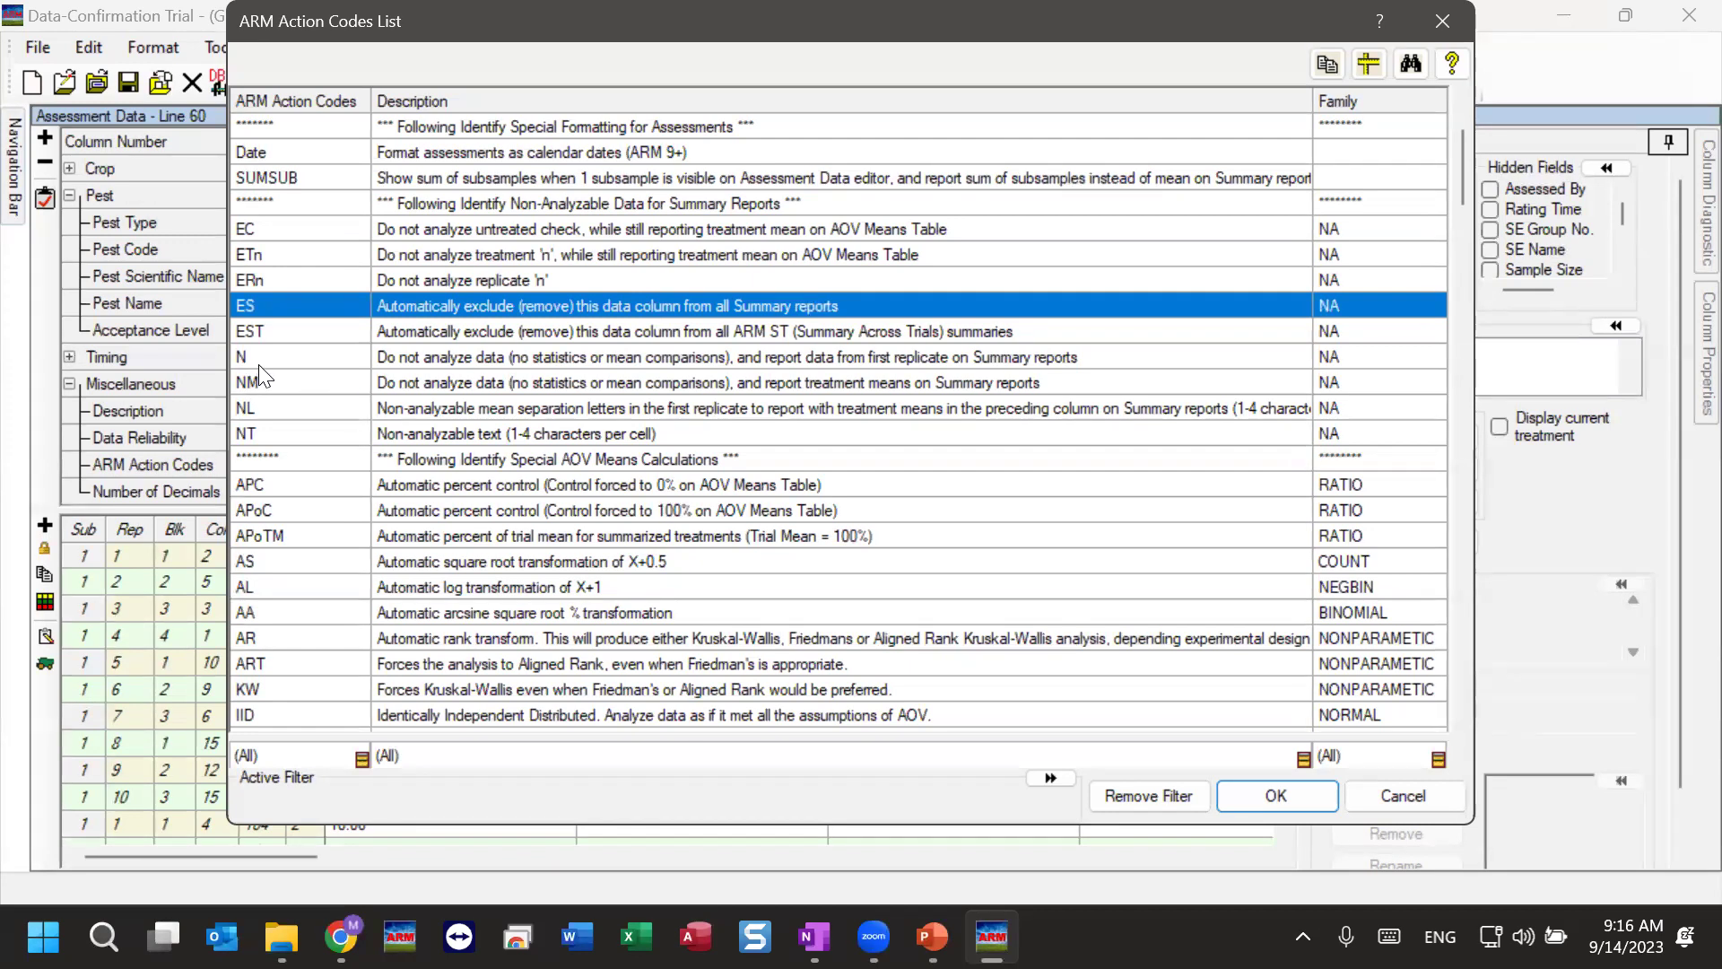
{"action": "left_click", "coordinate": [285, 363]}
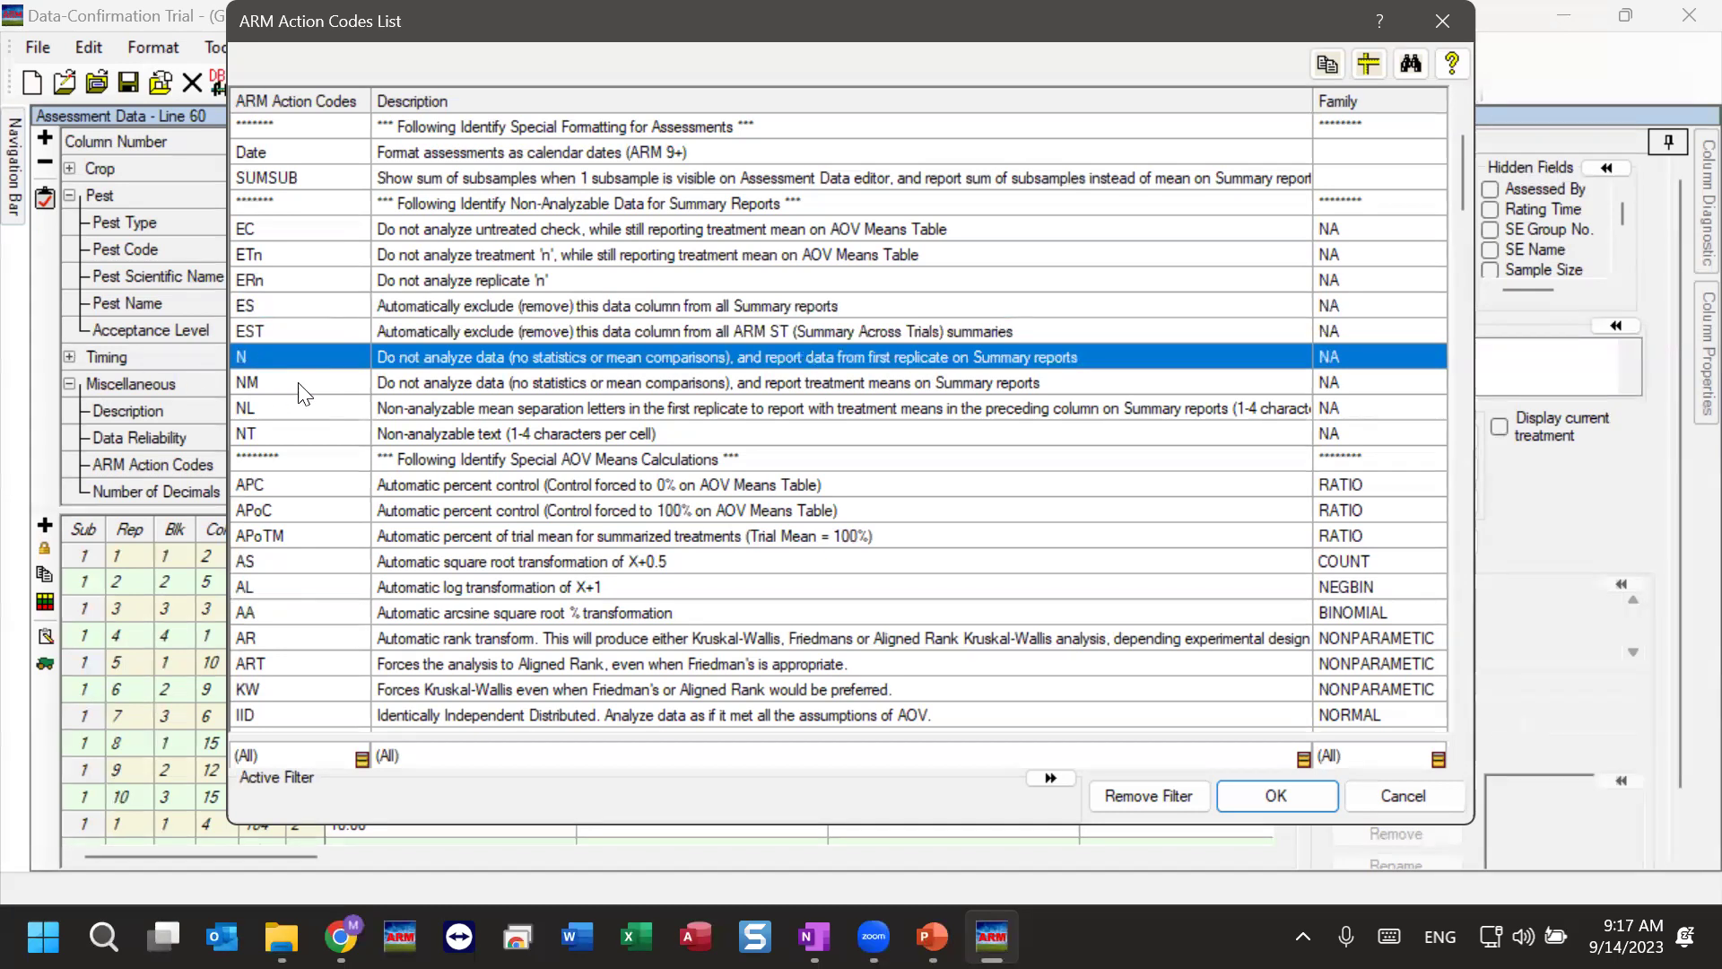
{"action": "left_click", "coordinate": [522, 385]}
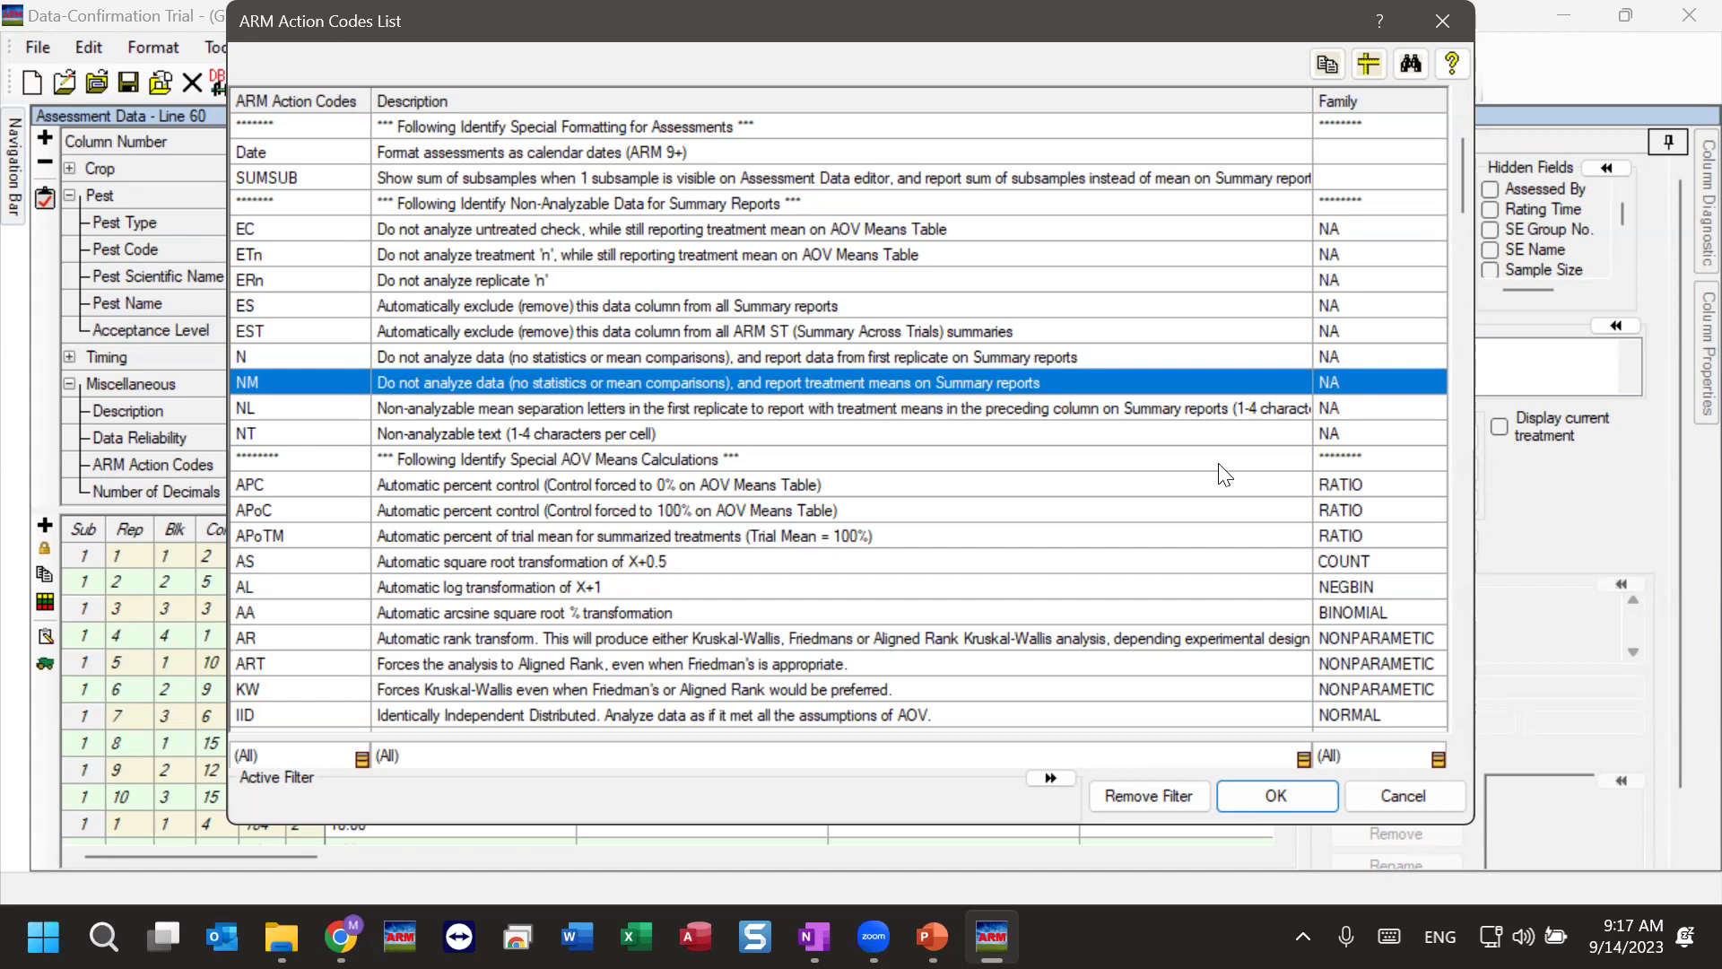
{"action": "left_click", "coordinate": [1438, 797]}
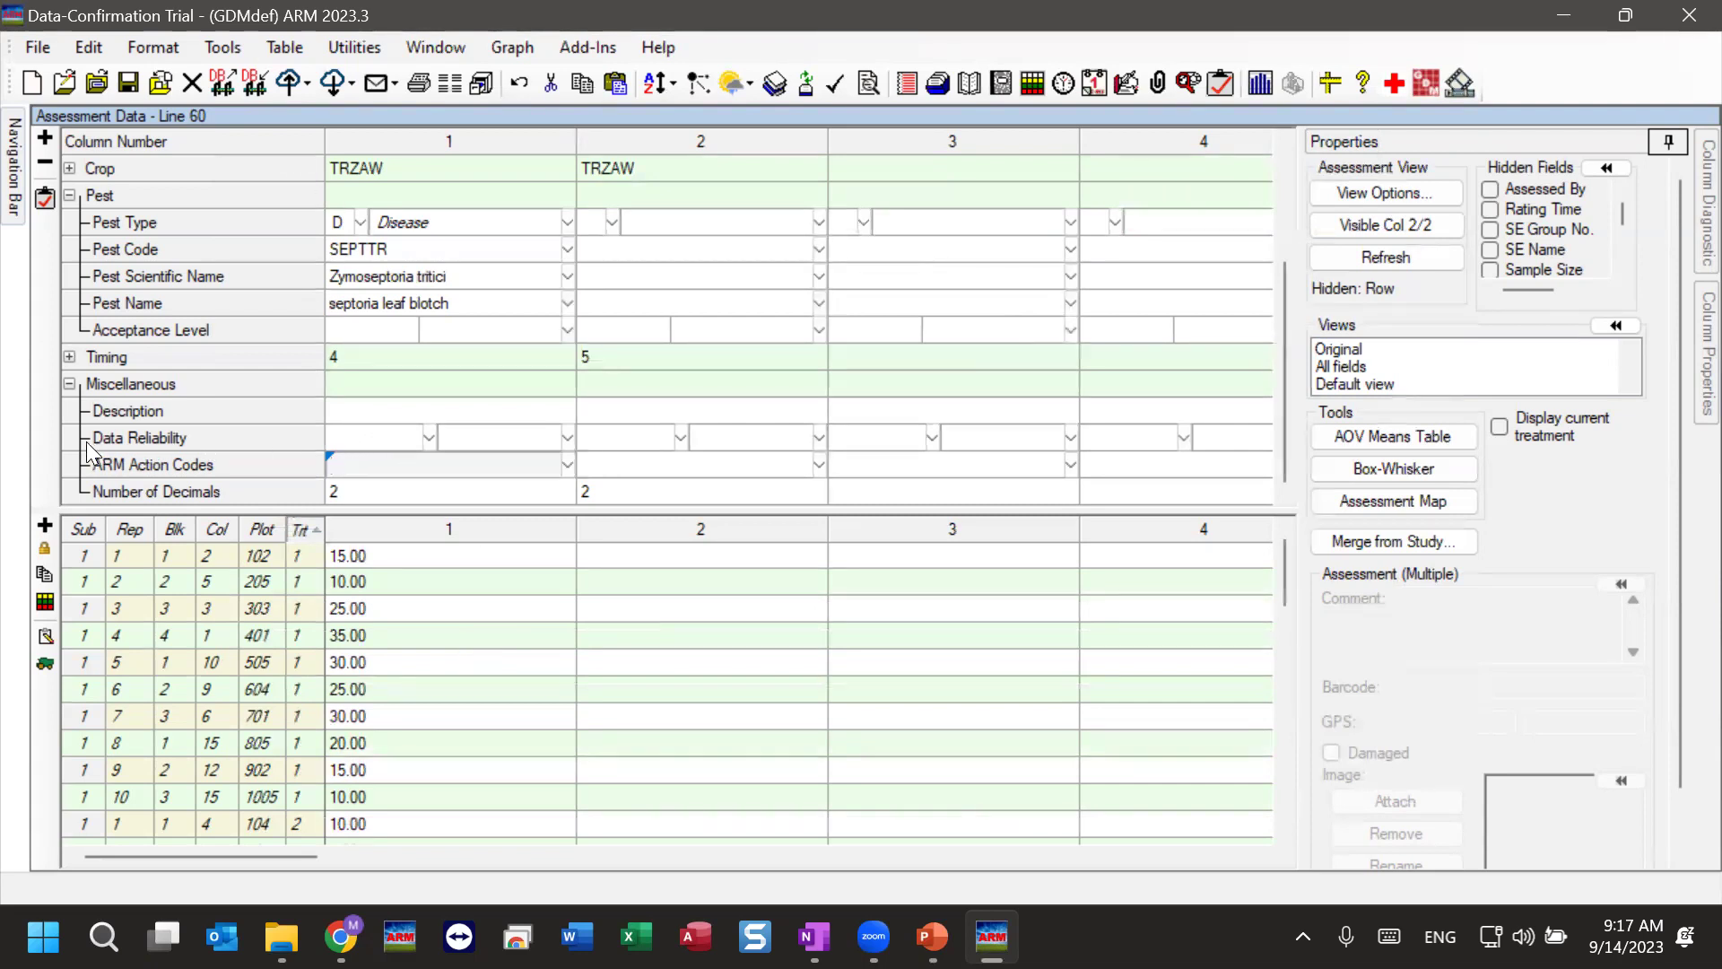
- Review the Exclude, Good and Best data reliability options for column 1, and close the list without choosing one
{"action": "left_click", "coordinate": [360, 435]}
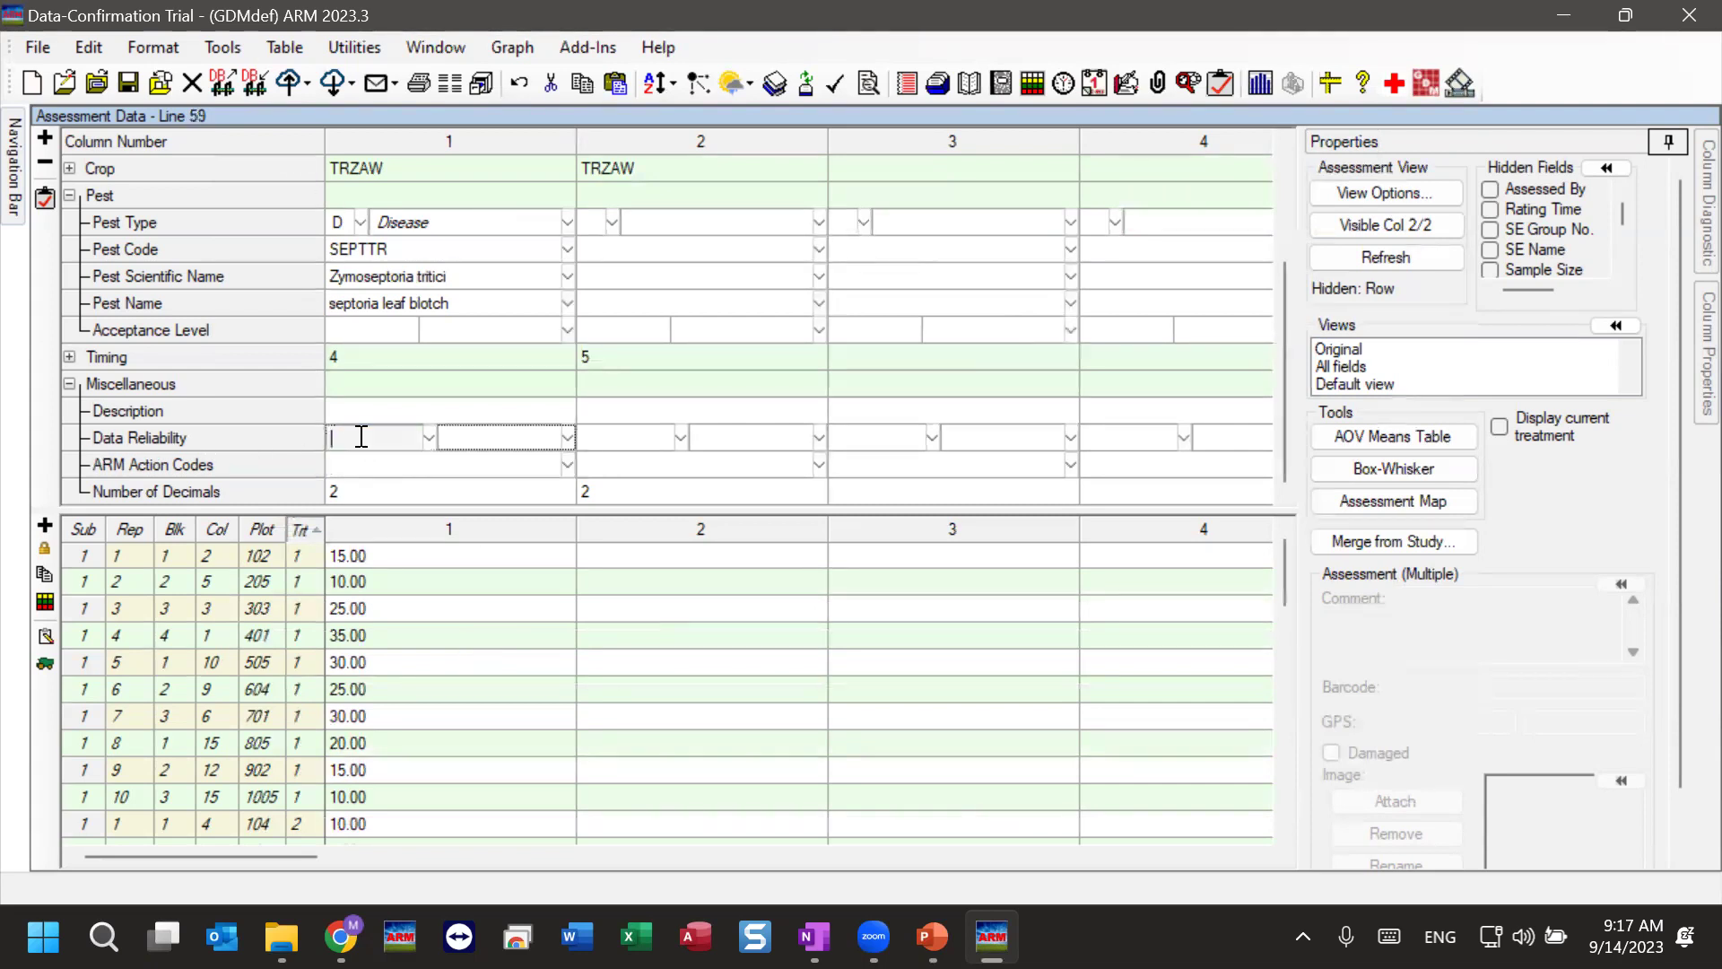
{"action": "left_click", "coordinate": [429, 438]}
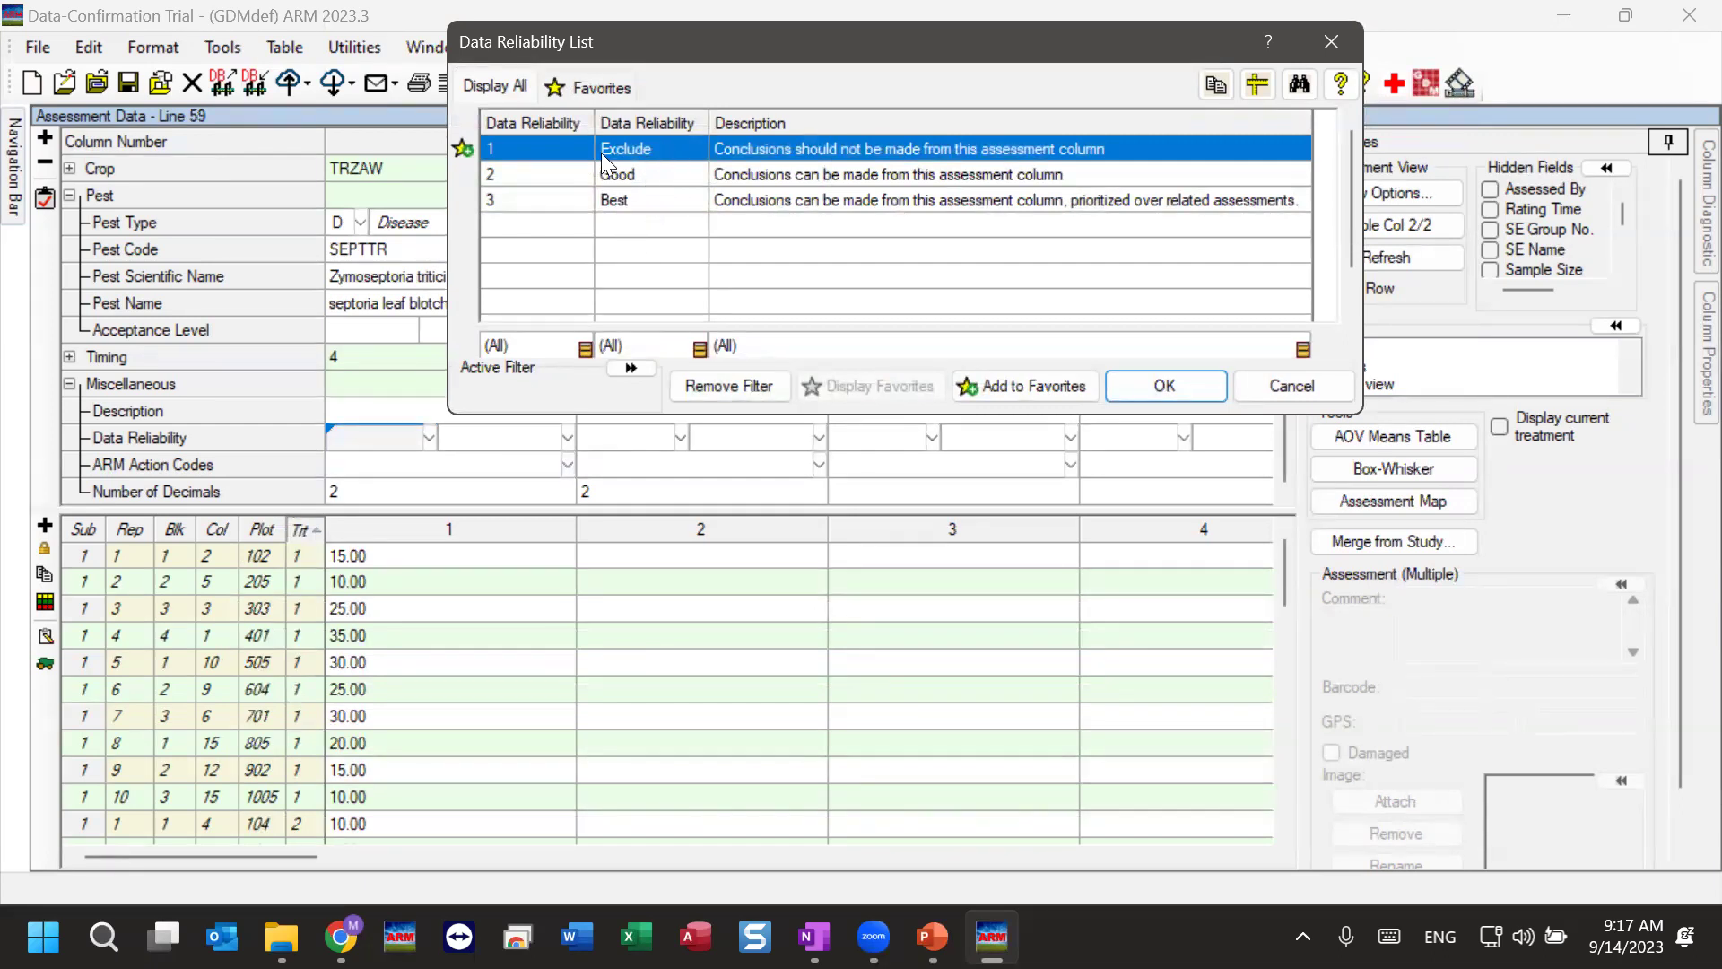
{"action": "left_click", "coordinate": [526, 172]}
{"action": "left_click", "coordinate": [521, 149]}
{"action": "left_click", "coordinate": [527, 174]}
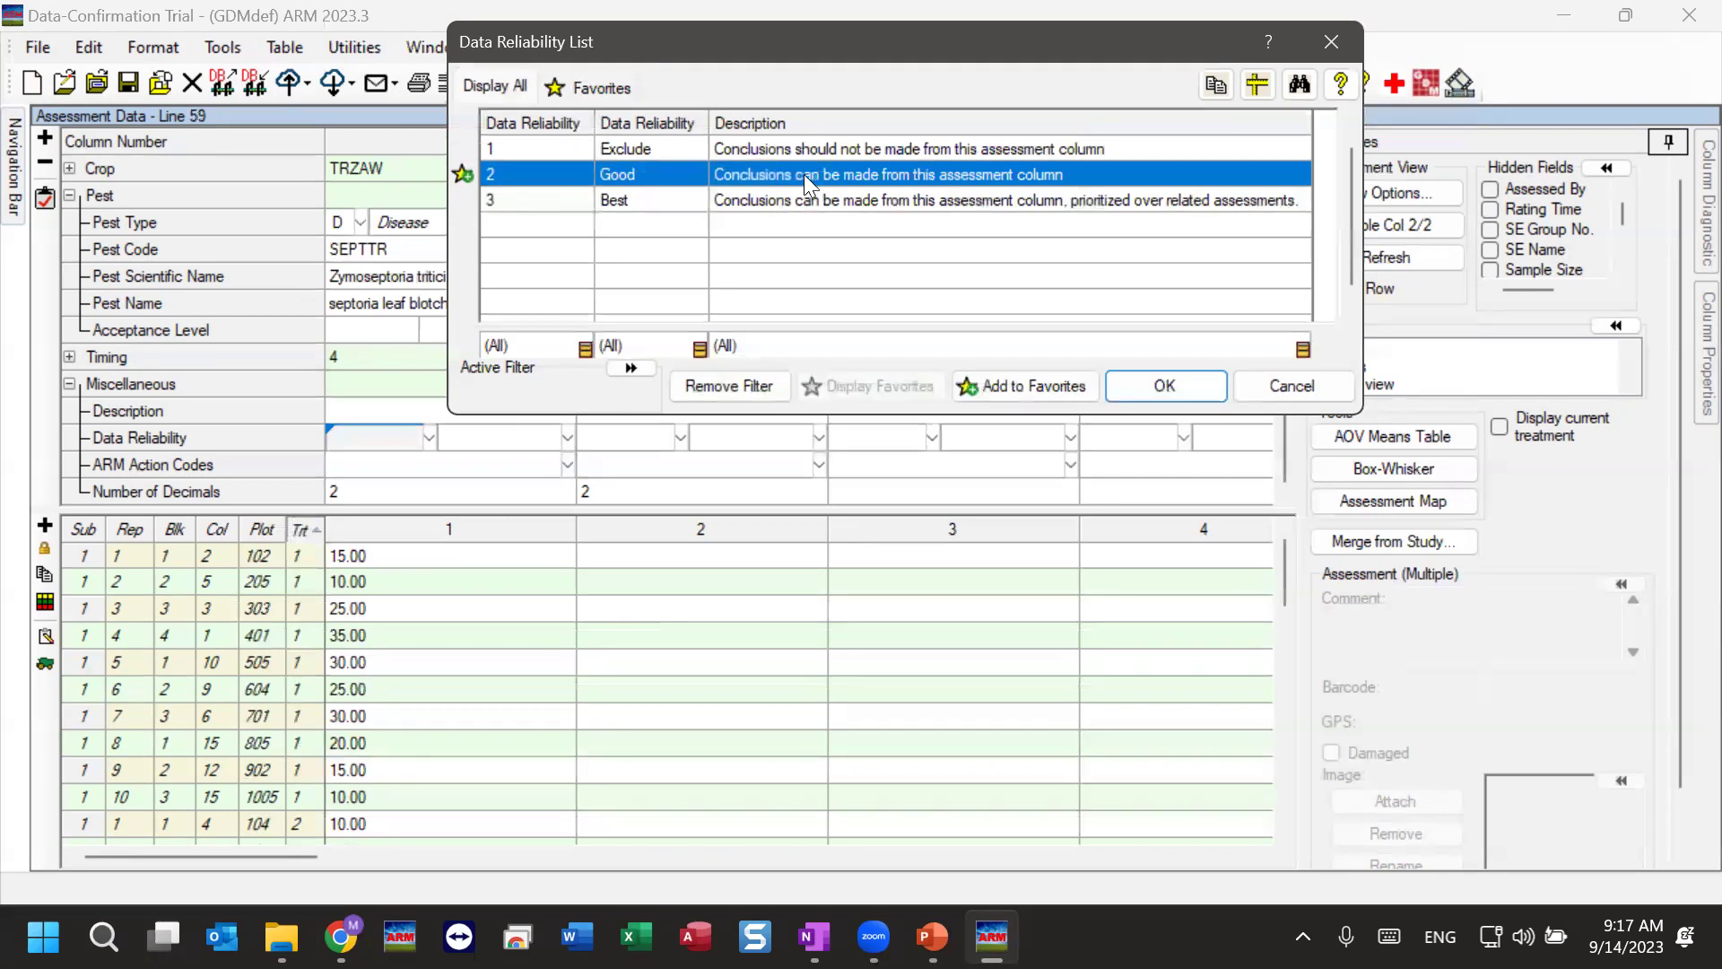
{"action": "left_click", "coordinate": [669, 151]}
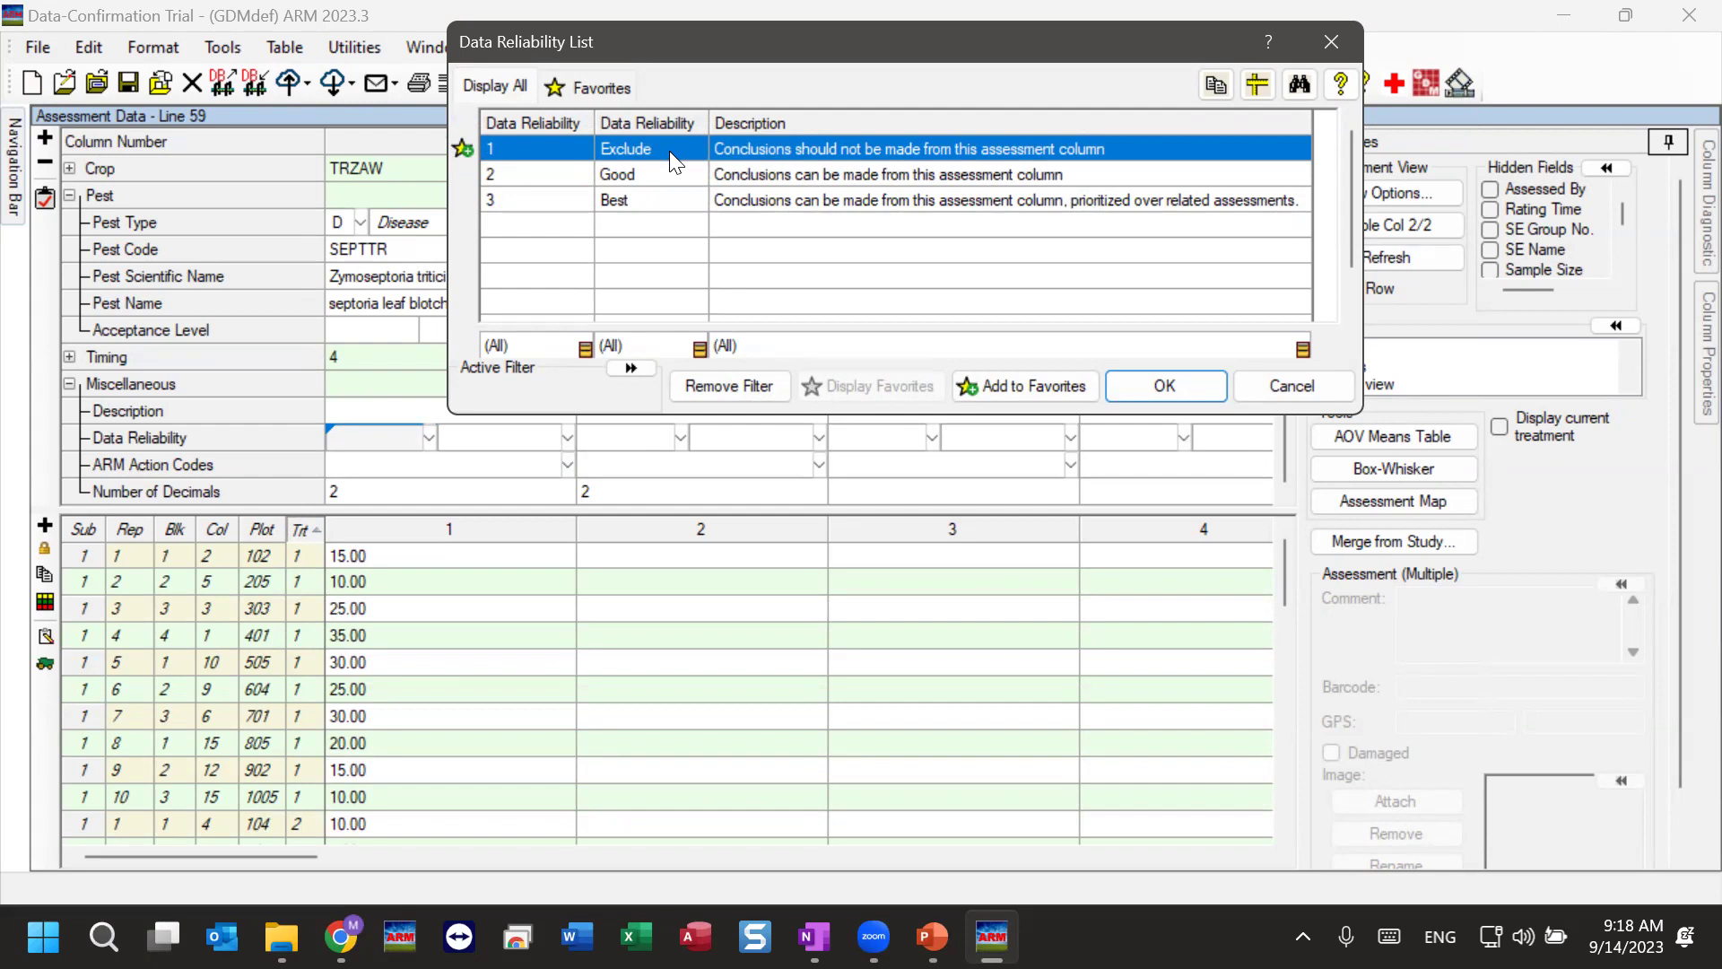
{"action": "left_click", "coordinate": [652, 177]}
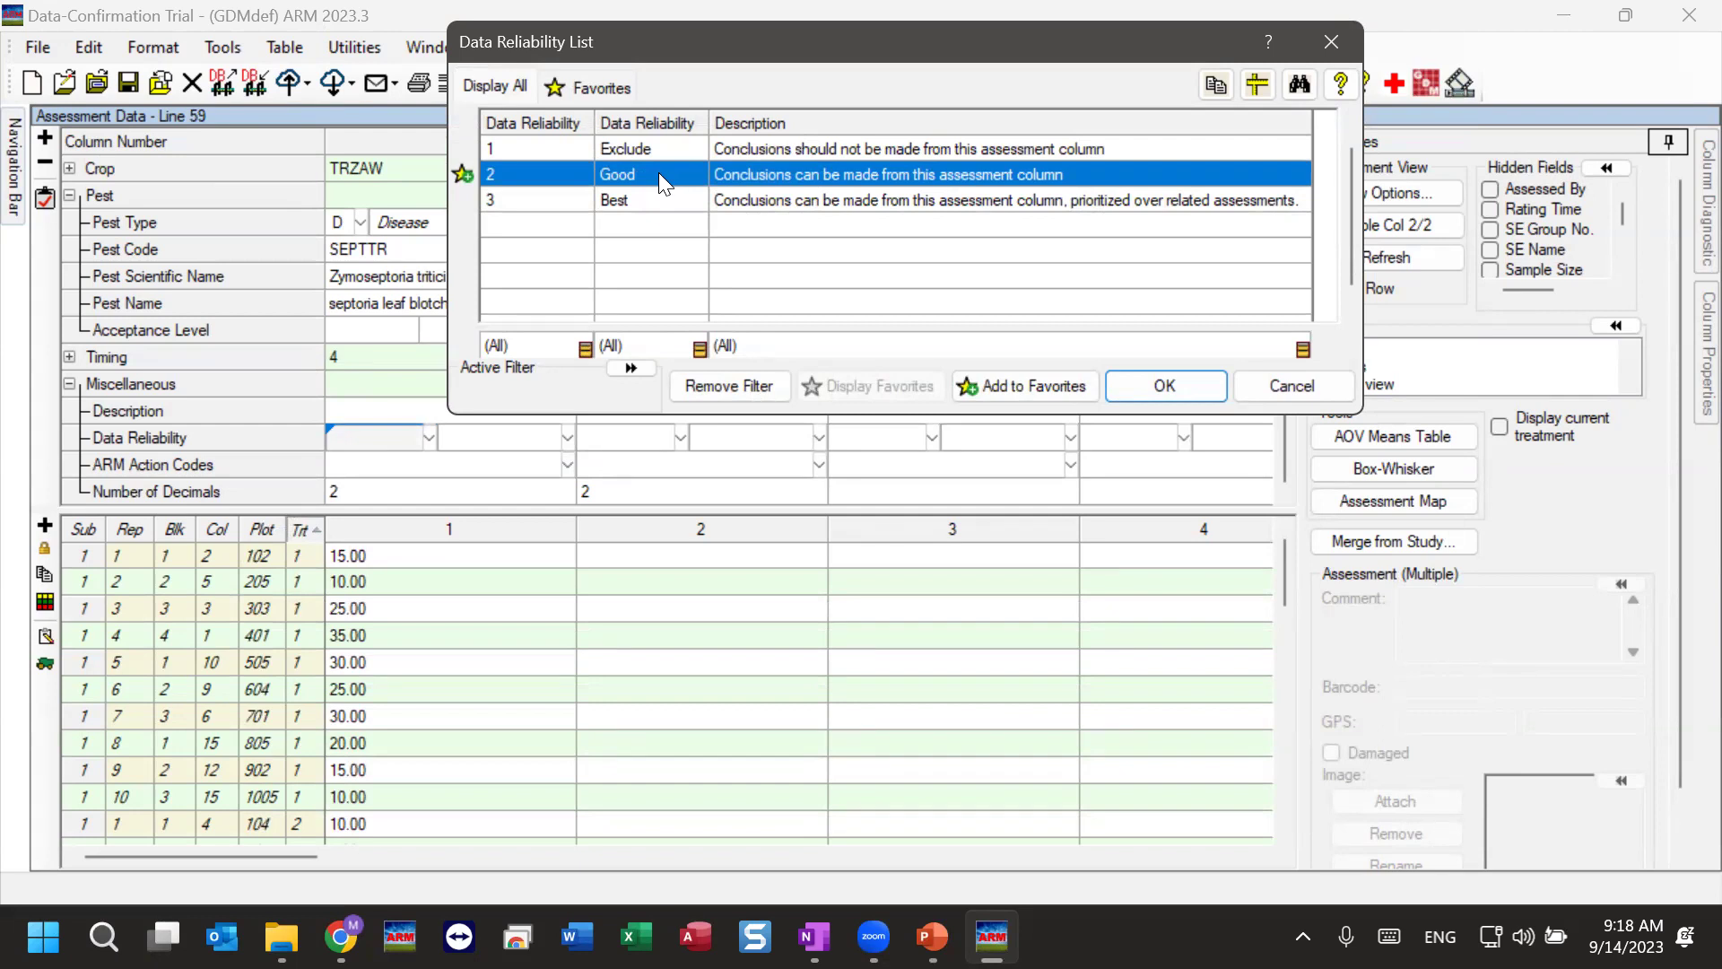
{"action": "left_click", "coordinate": [652, 201]}
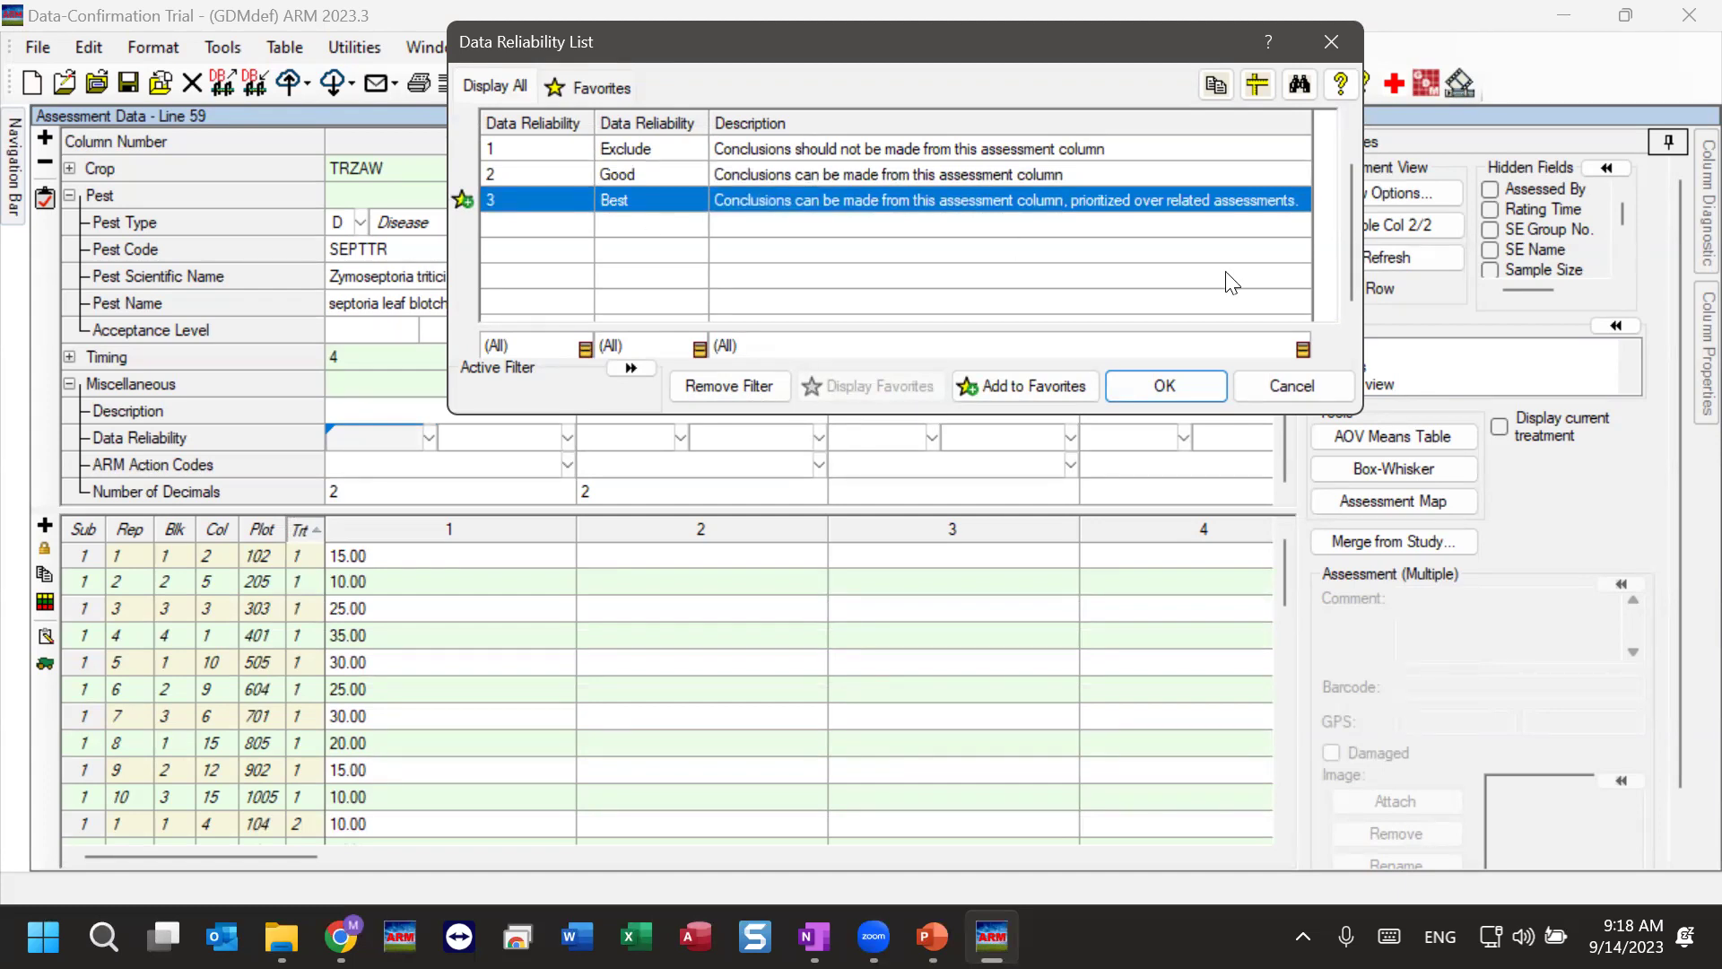
{"action": "left_click", "coordinate": [1304, 391]}
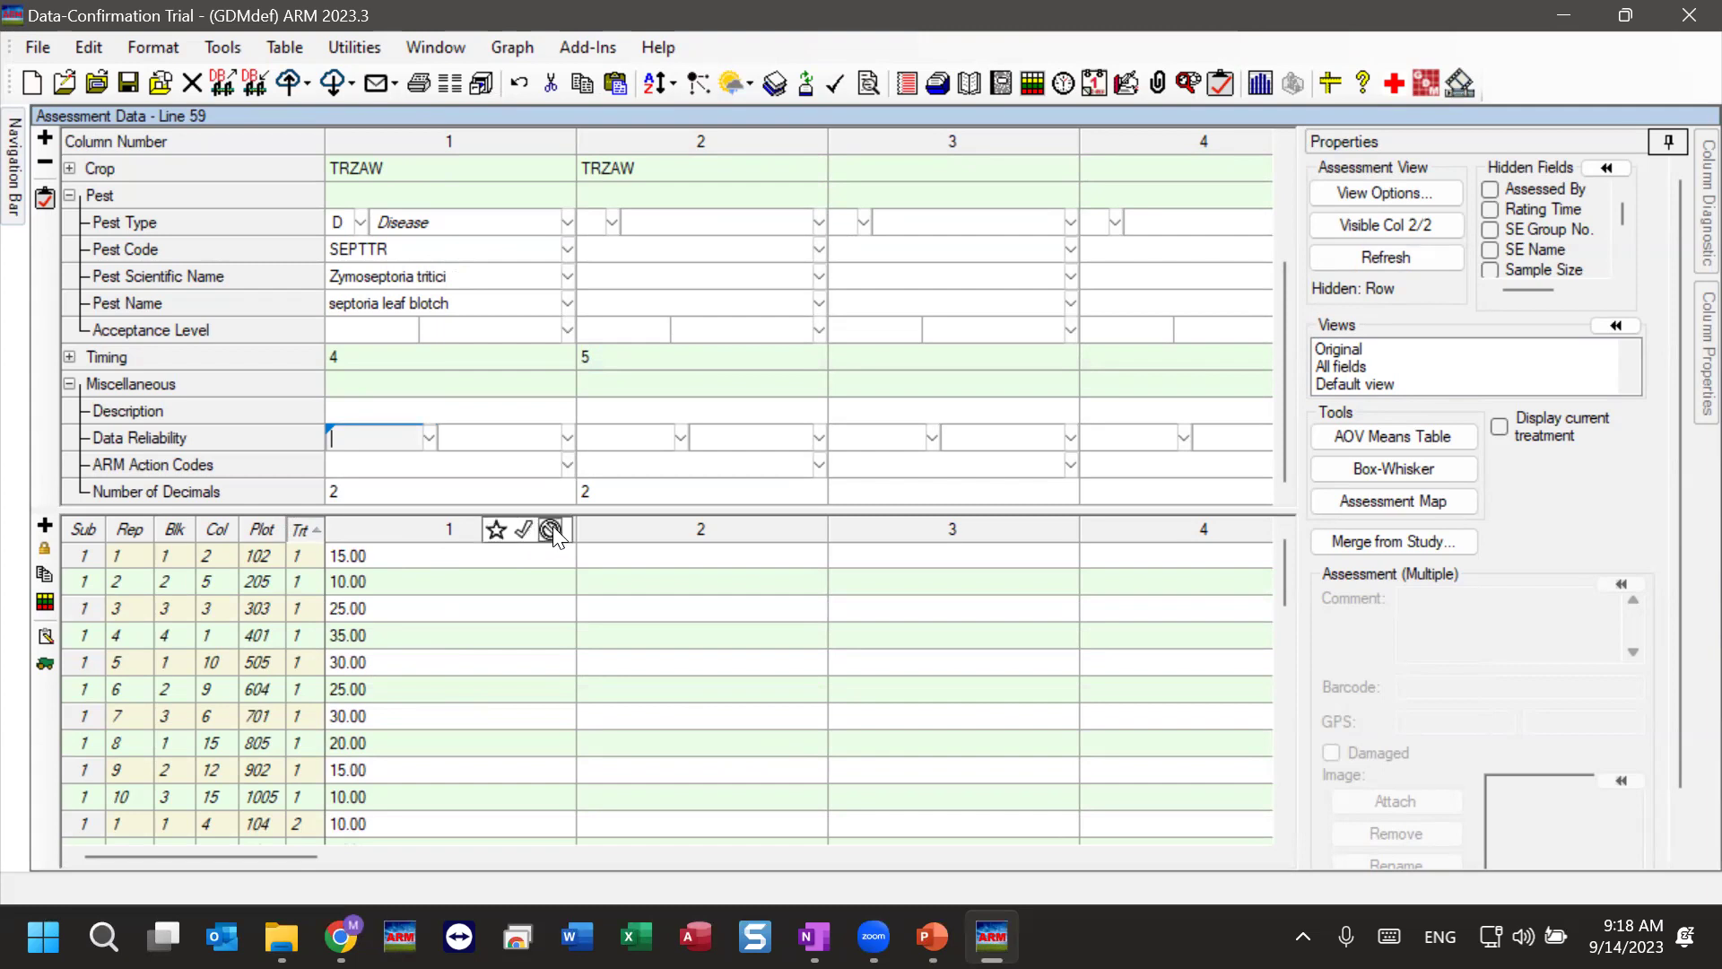
- Try the Best and Exclude reliability ratings on assessment column 1, and settle on Good
{"action": "left_click", "coordinate": [494, 530]}
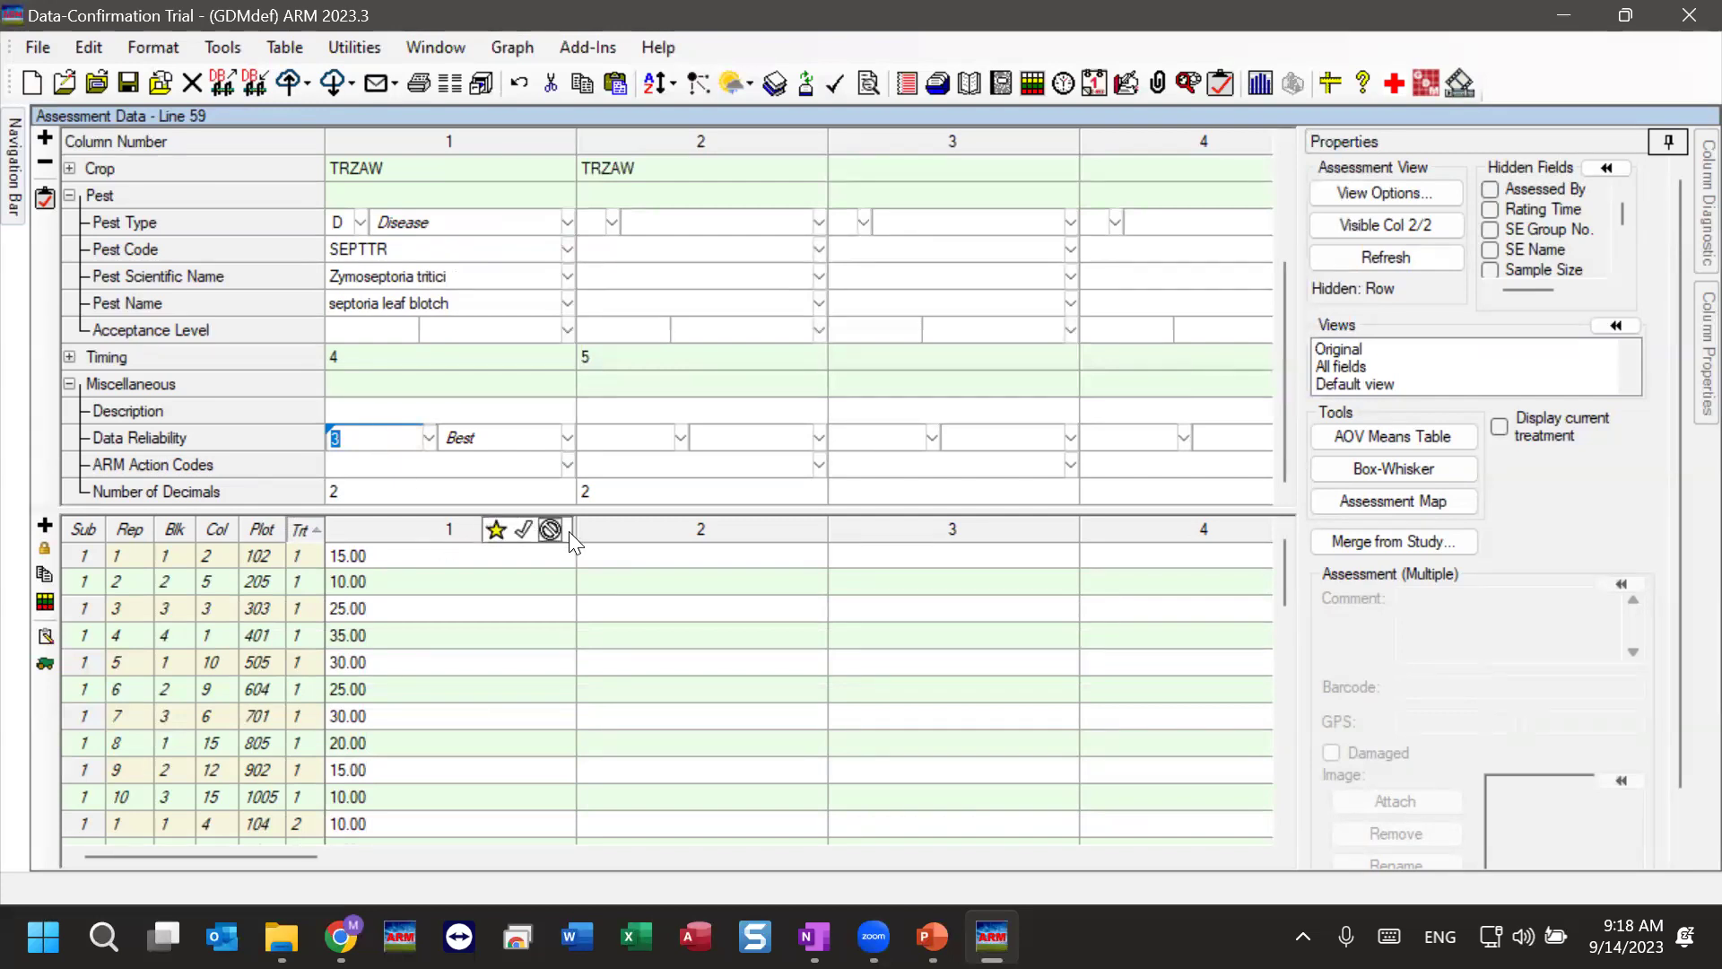
{"action": "left_click", "coordinate": [550, 530]}
{"action": "left_click", "coordinate": [524, 530]}
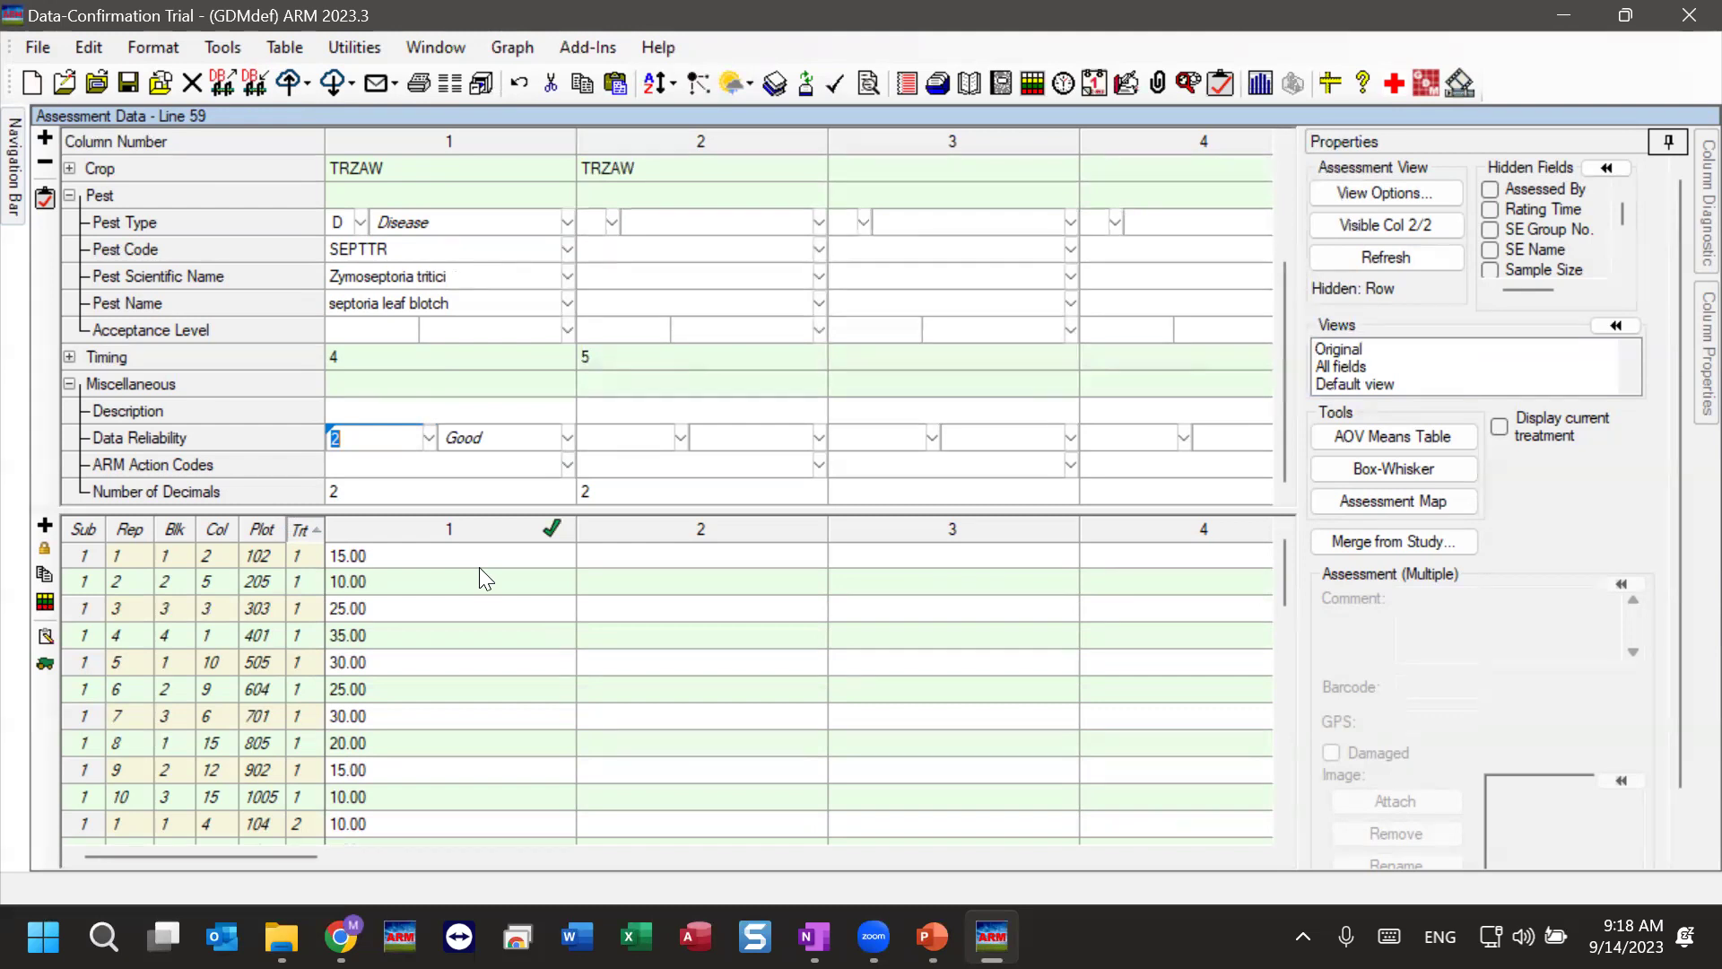
- Try the Best data reliability rating on assessment column 1, clear it, and return the column to Good
{"action": "mouse_move", "coordinate": [496, 536]}
{"action": "left_click", "coordinate": [495, 530]}
{"action": "mouse_move", "coordinate": [515, 529]}
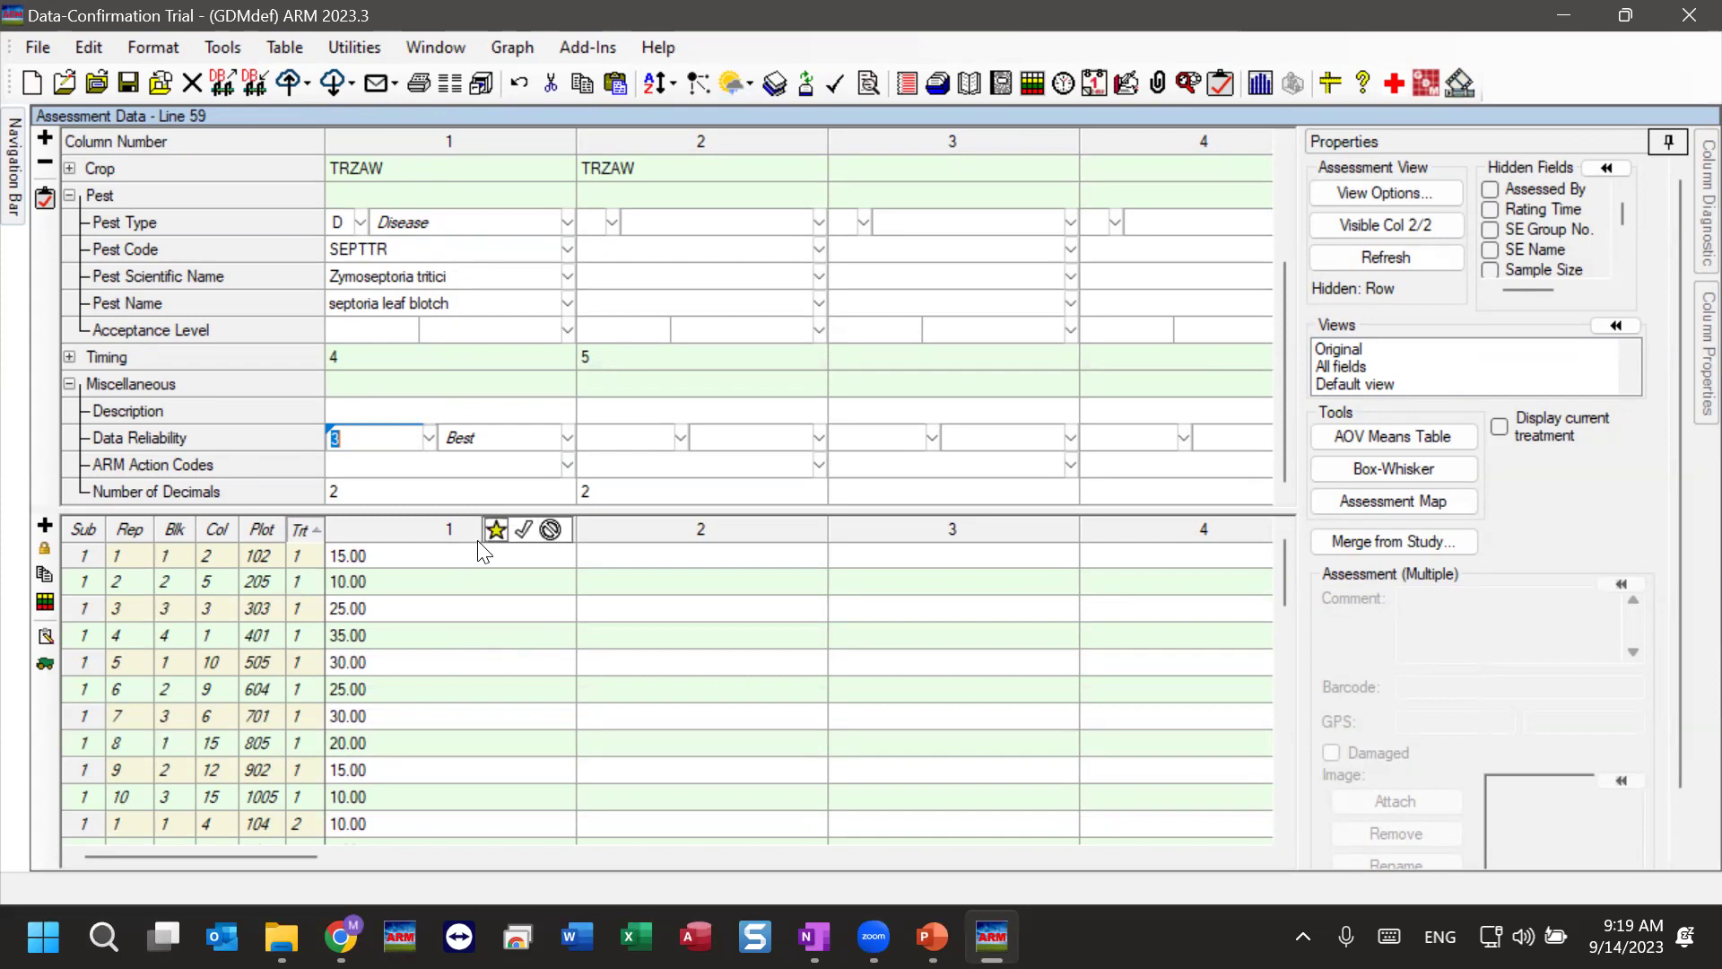
{"action": "left_click", "coordinate": [497, 530]}
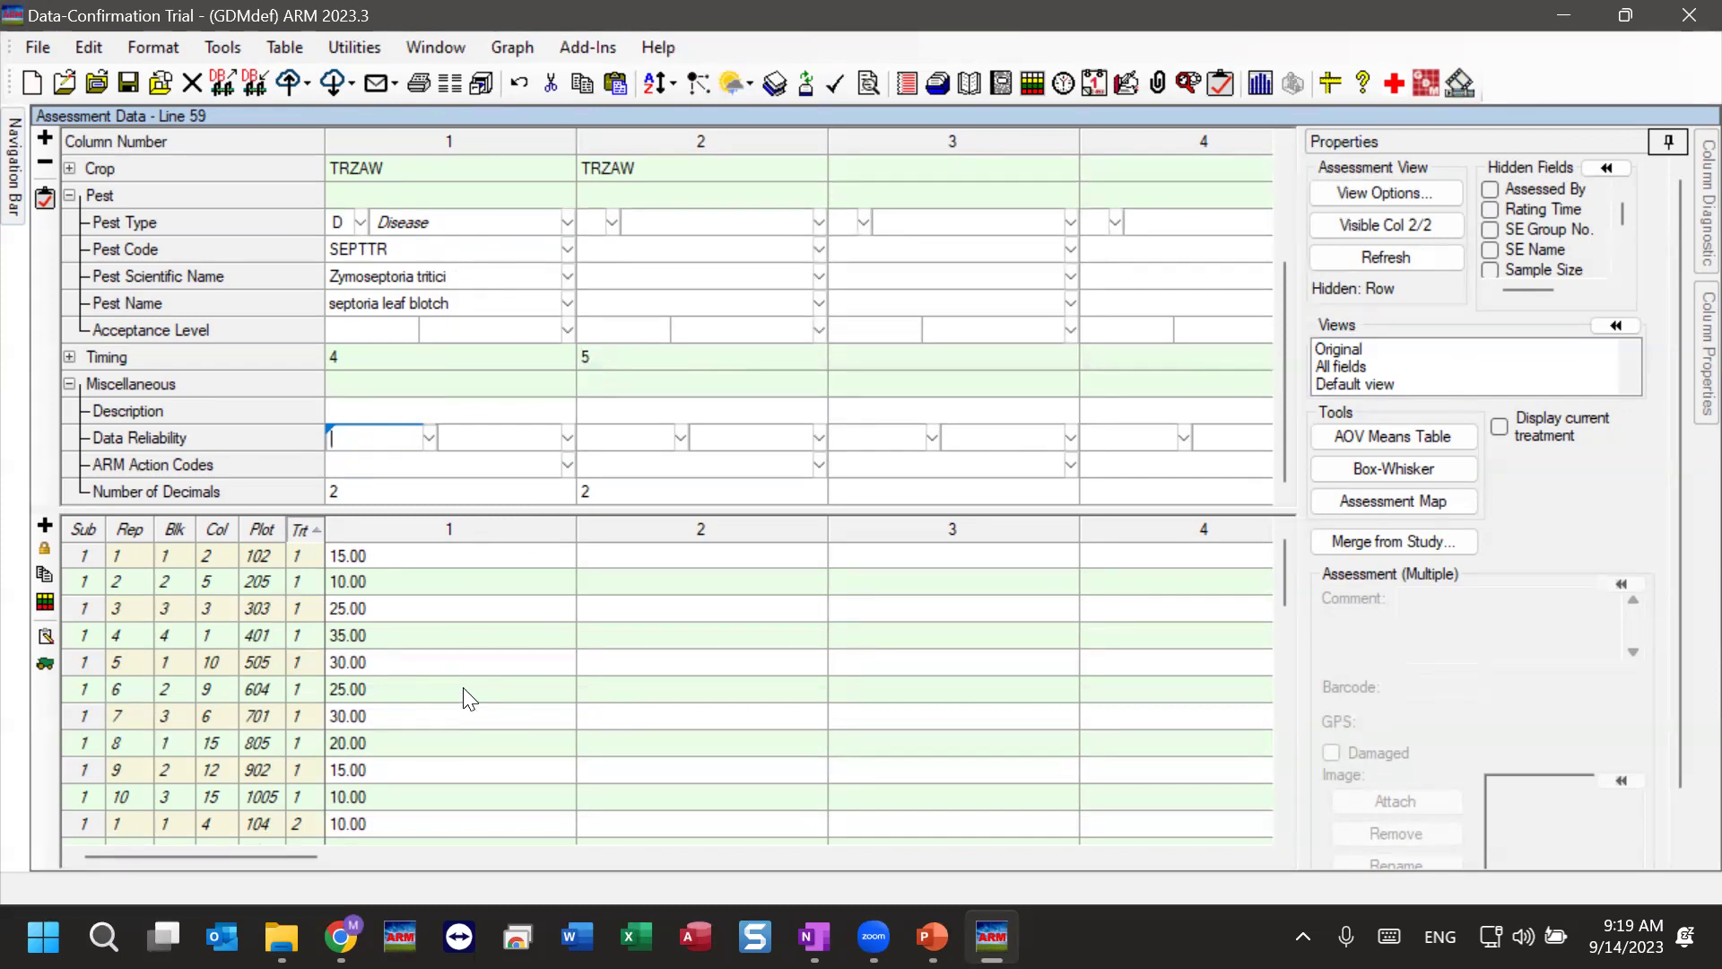
{"action": "left_click", "coordinate": [523, 530]}
- Hide the Data Reliability header field, and switch column 1's rating to Exclude and back to Good
{"action": "left_click", "coordinate": [215, 438]}
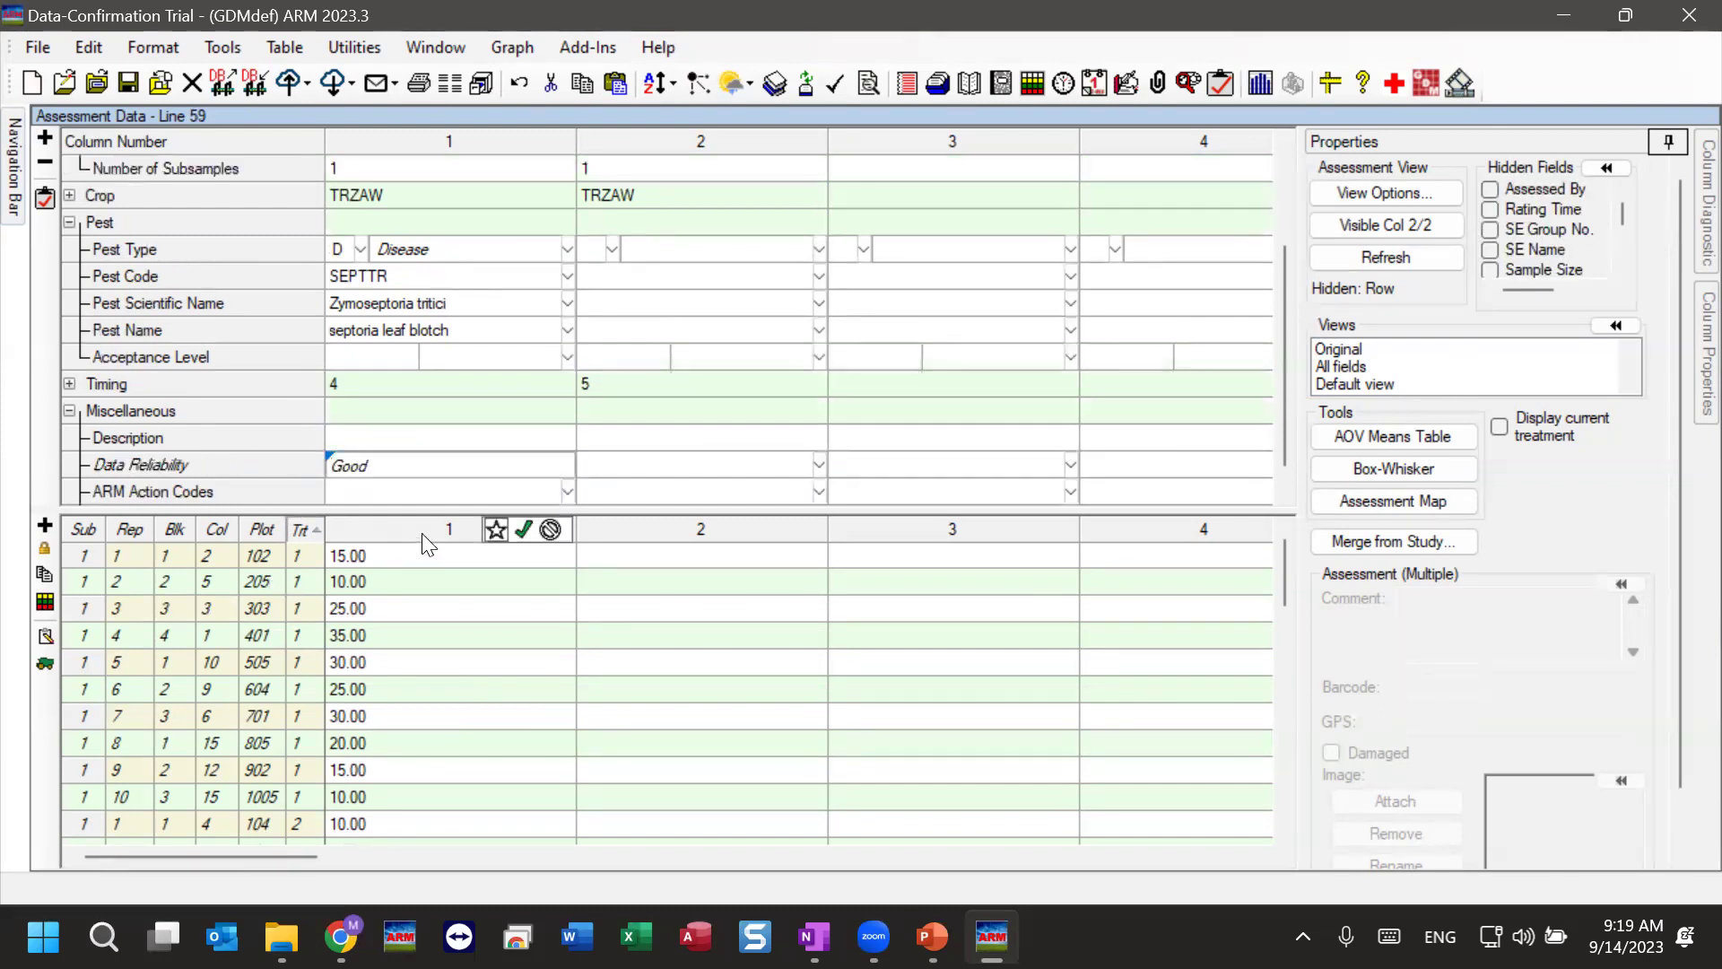
{"action": "left_click", "coordinate": [551, 528]}
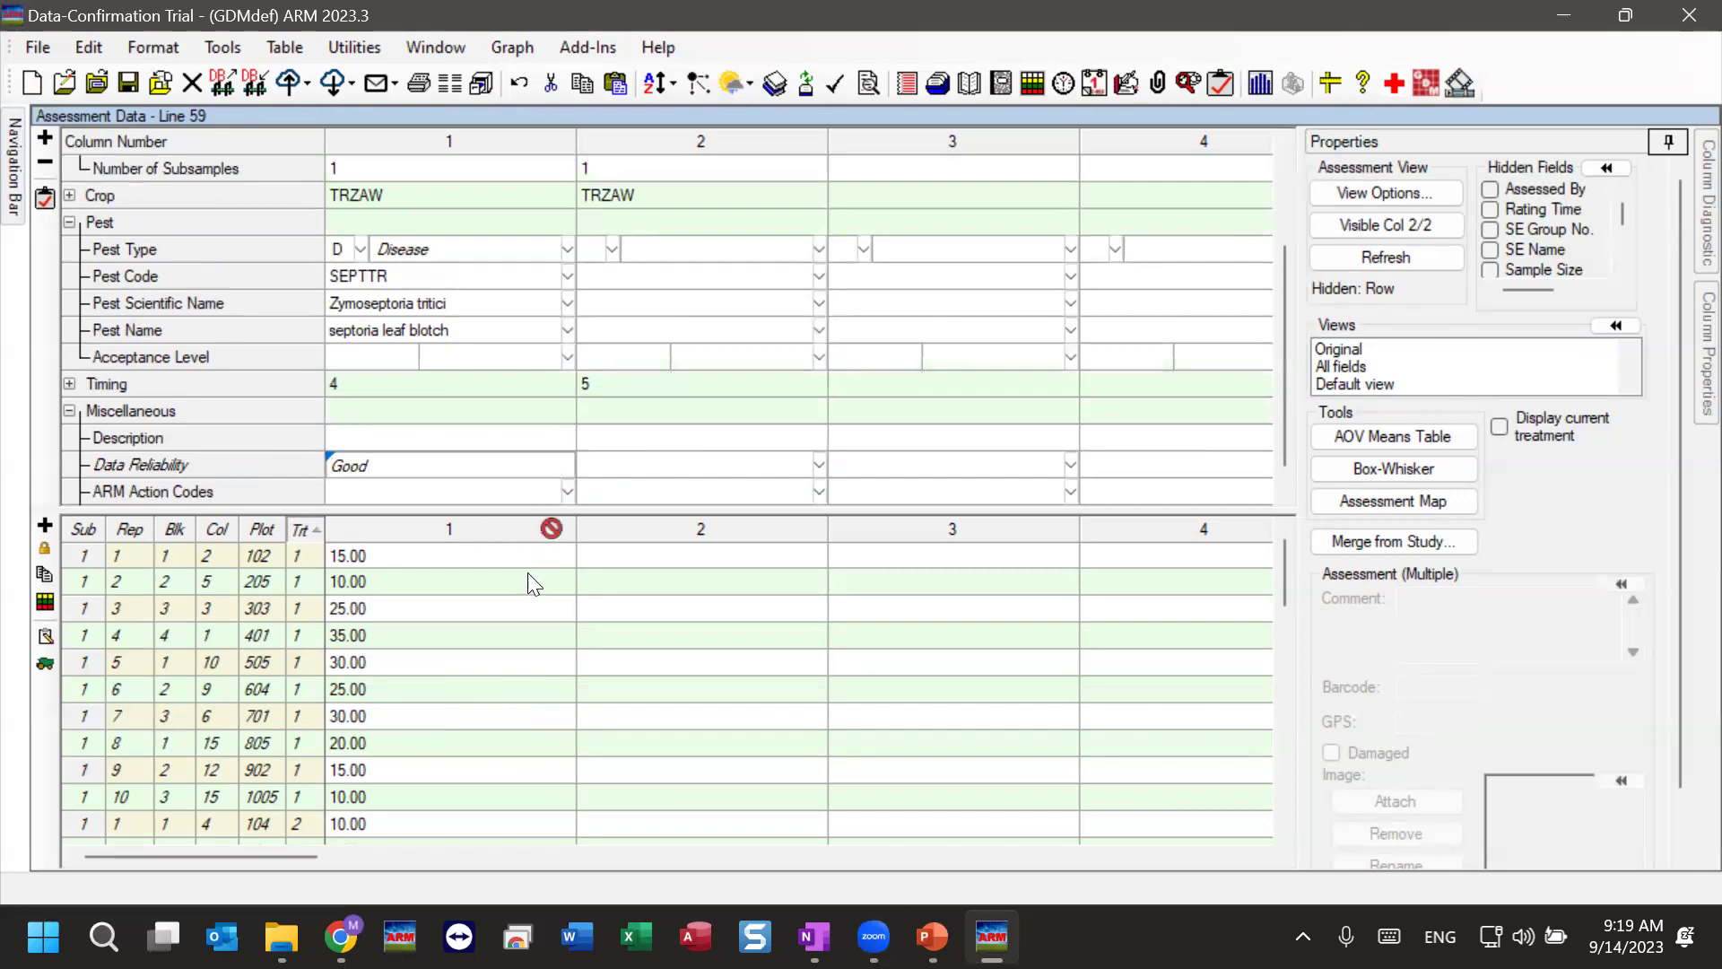
{"action": "left_click", "coordinate": [529, 525]}
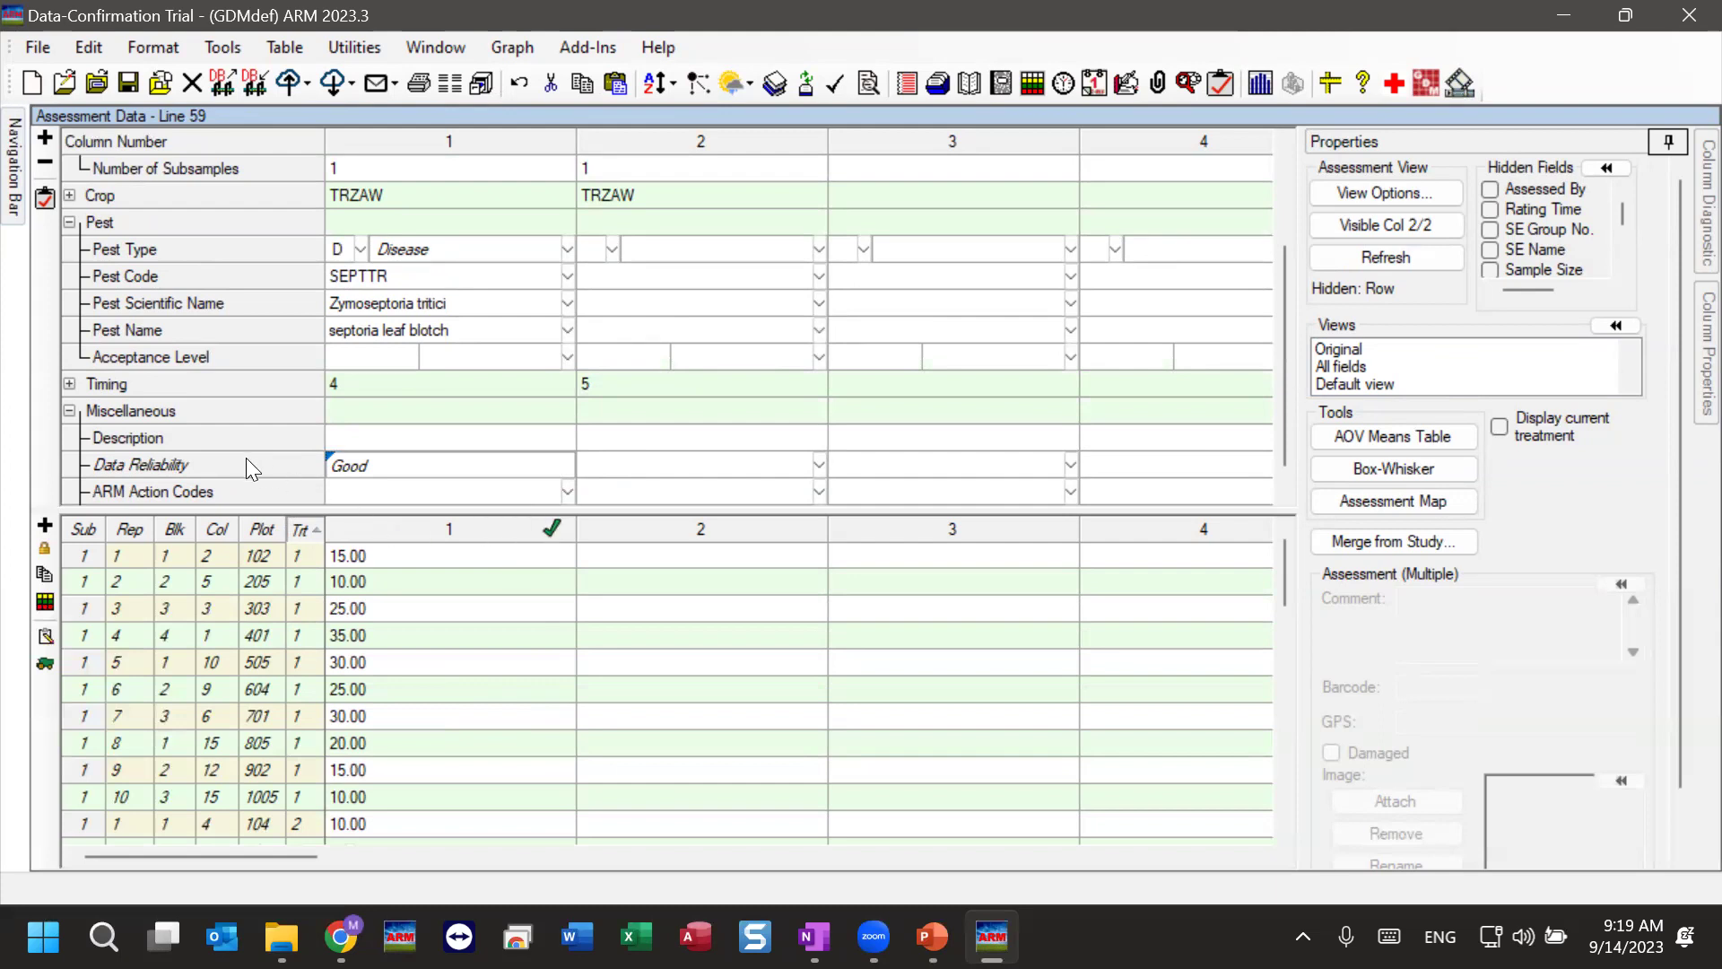
{"action": "key", "text": "Down"}
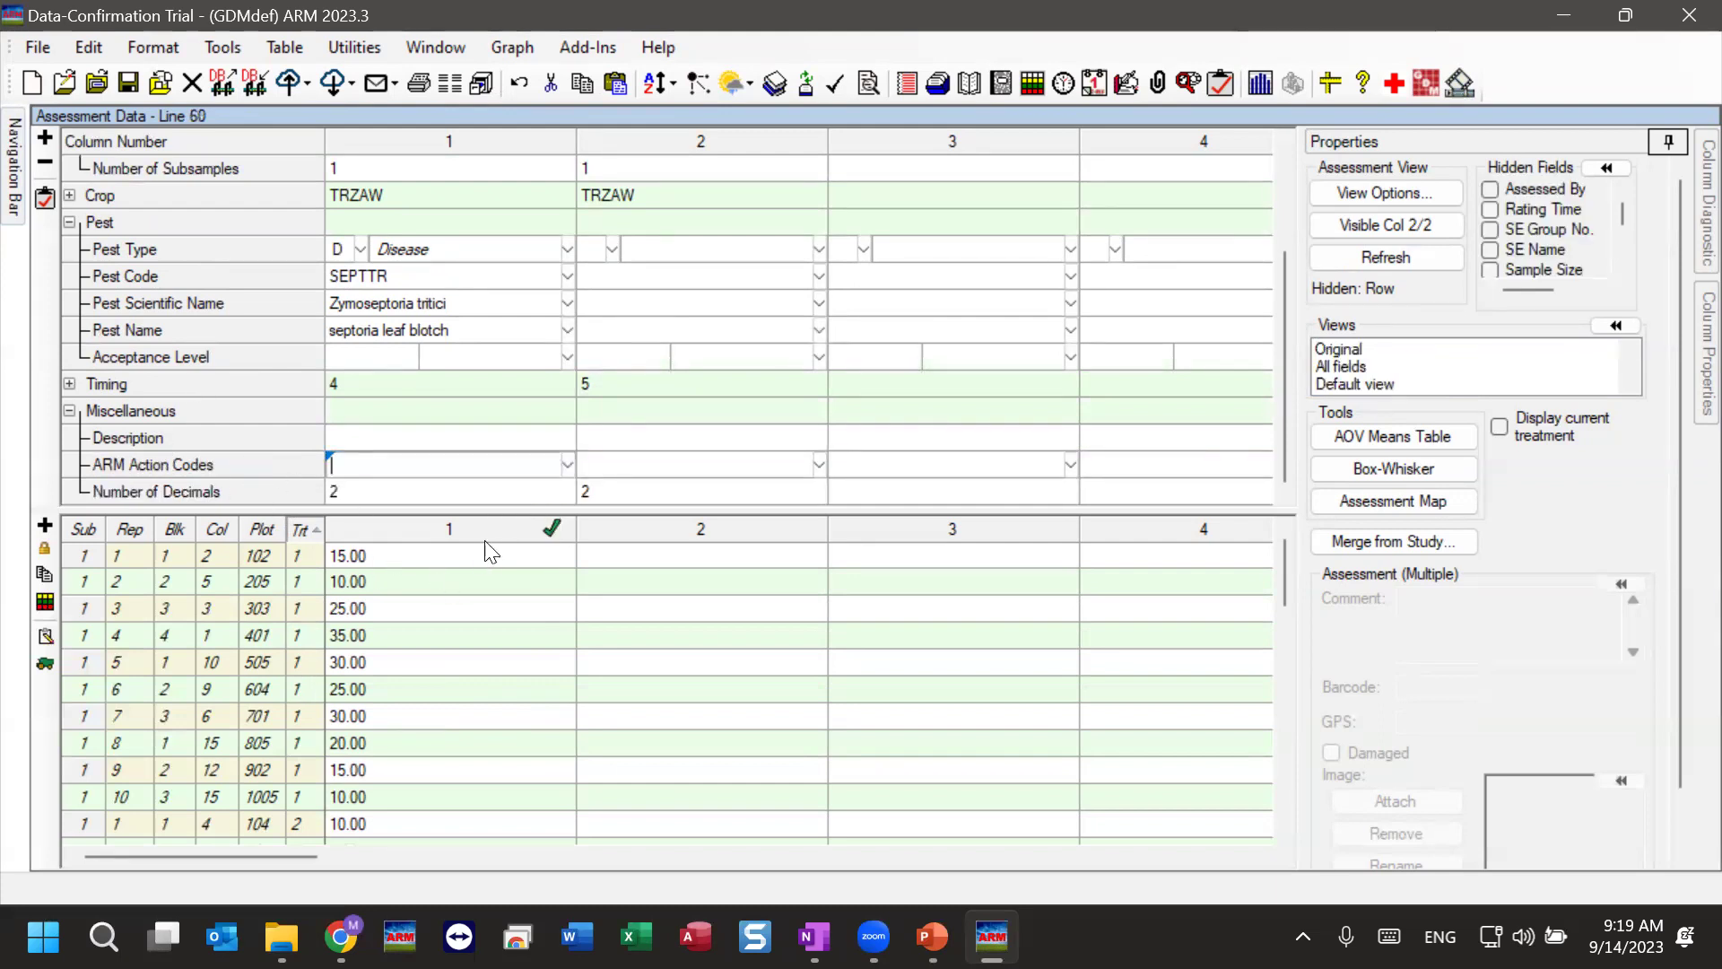
{"action": "mouse_move", "coordinate": [519, 535]}
{"action": "left_click", "coordinate": [520, 531]}
{"action": "left_click", "coordinate": [371, 579]}
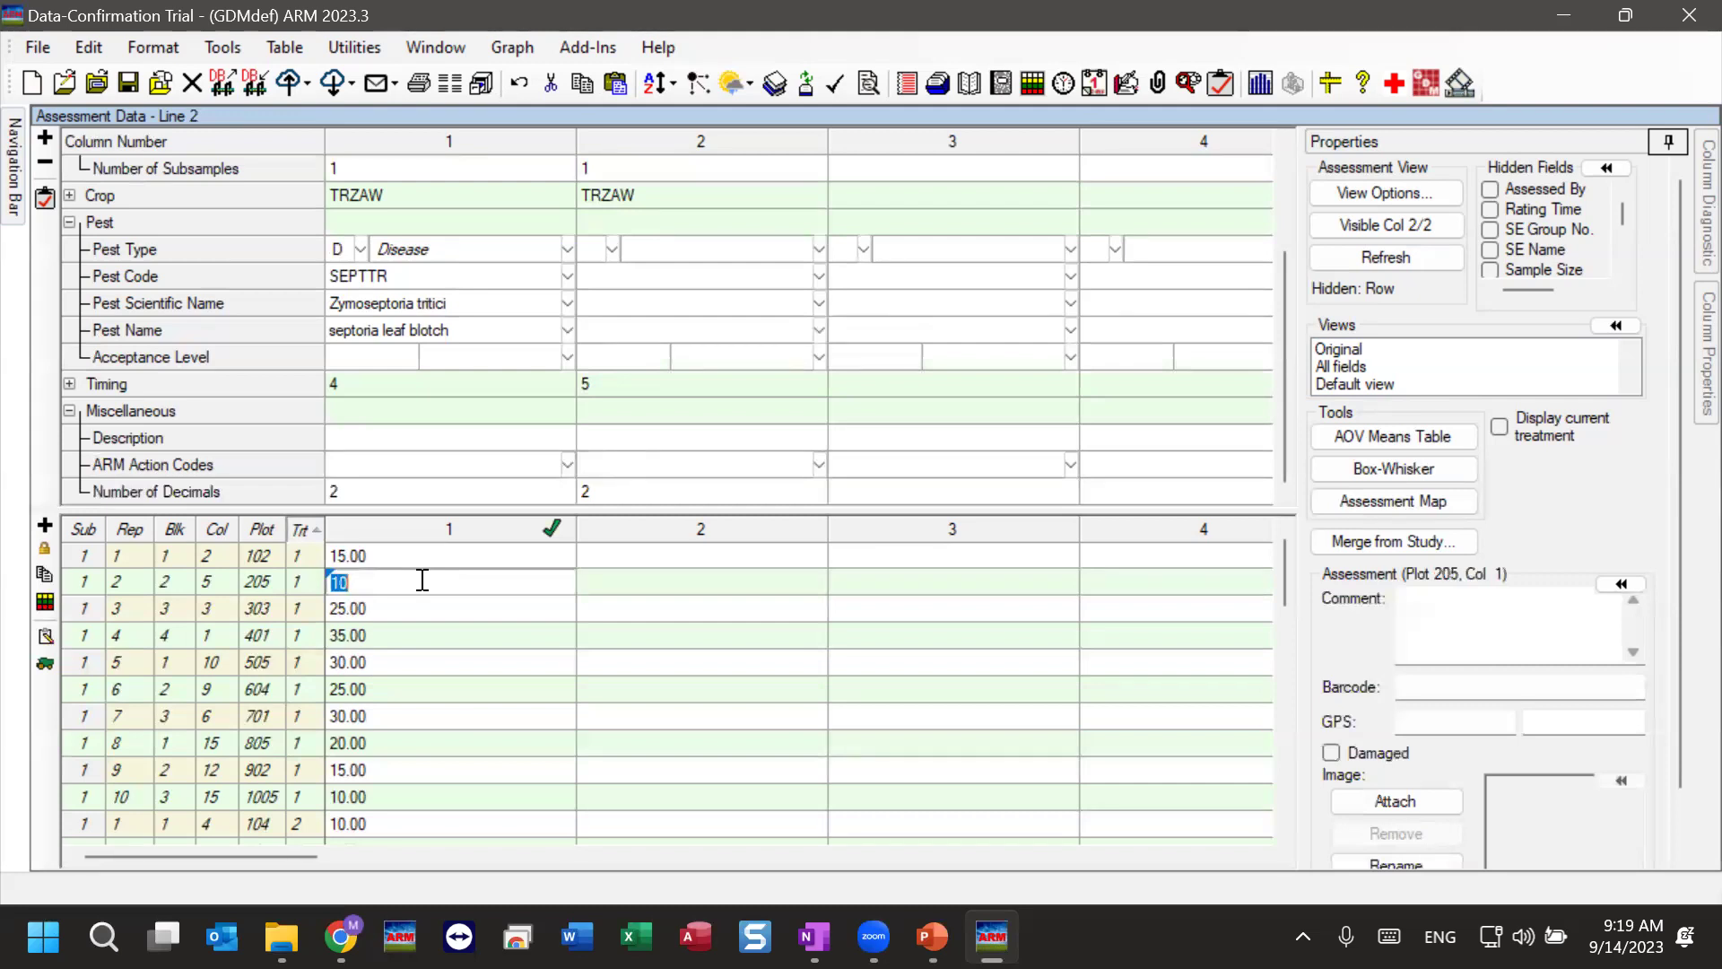
{"action": "mouse_move", "coordinate": [546, 529]}
- Unpin Properties, preview the Column Diagnostics, and pin Properties open again beside the assessment data
{"action": "left_click", "coordinate": [1330, 148]}
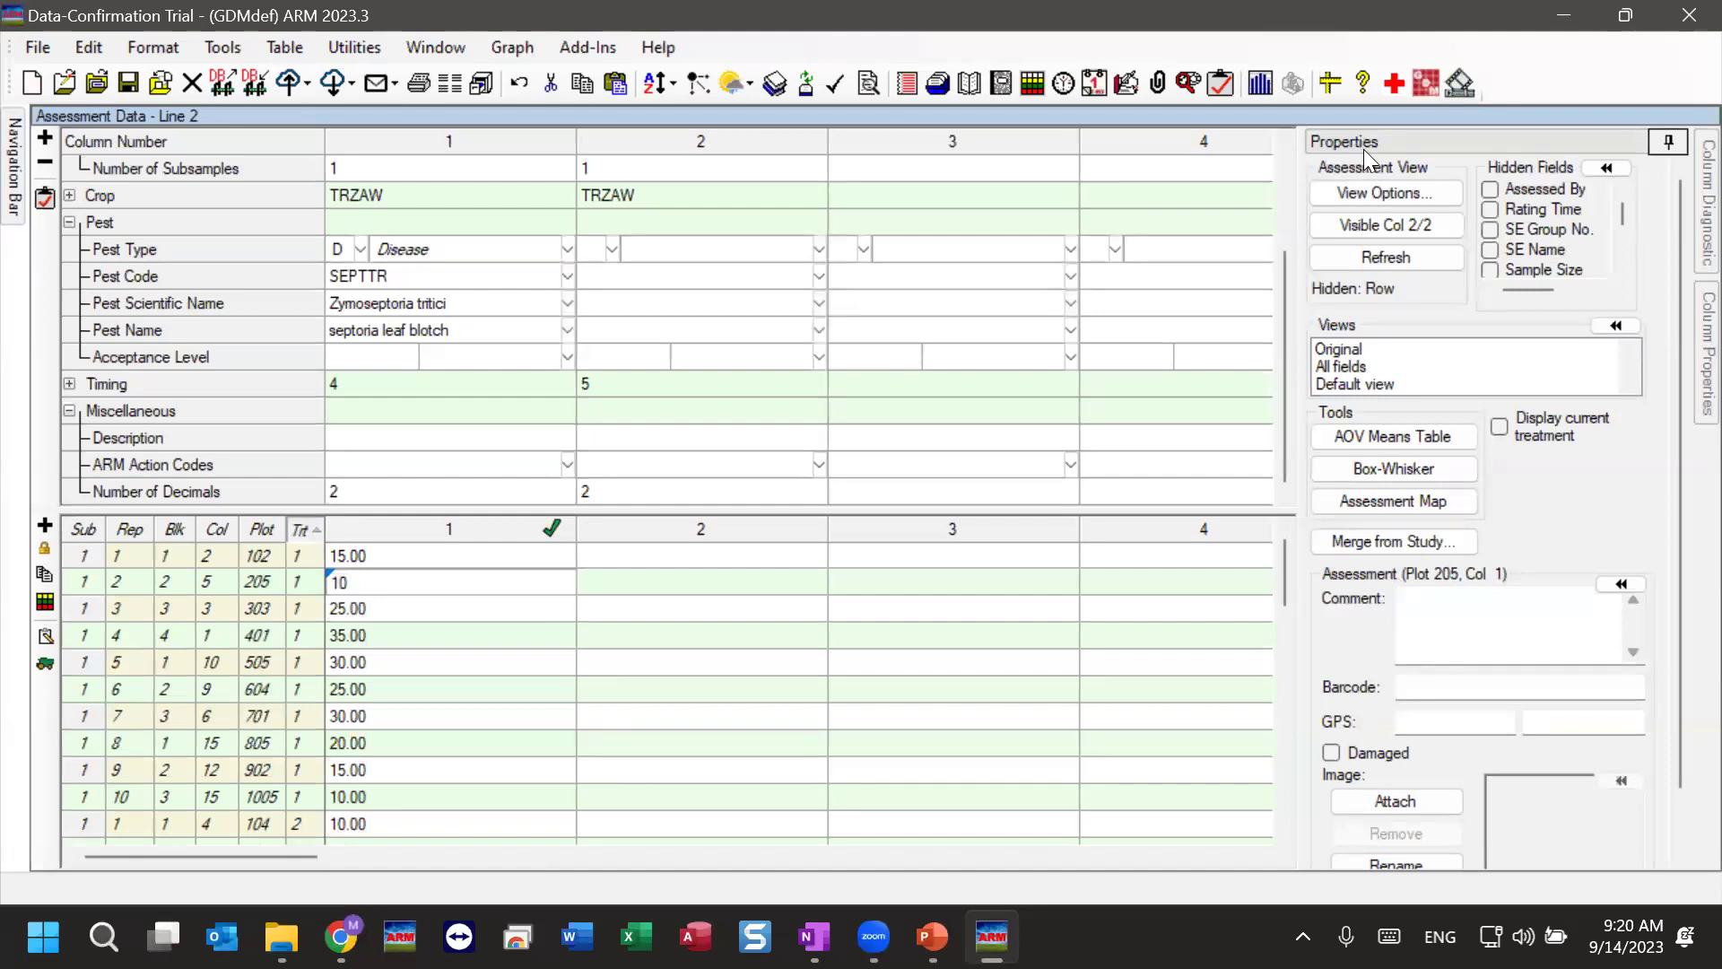
{"action": "left_click", "coordinate": [1667, 143]}
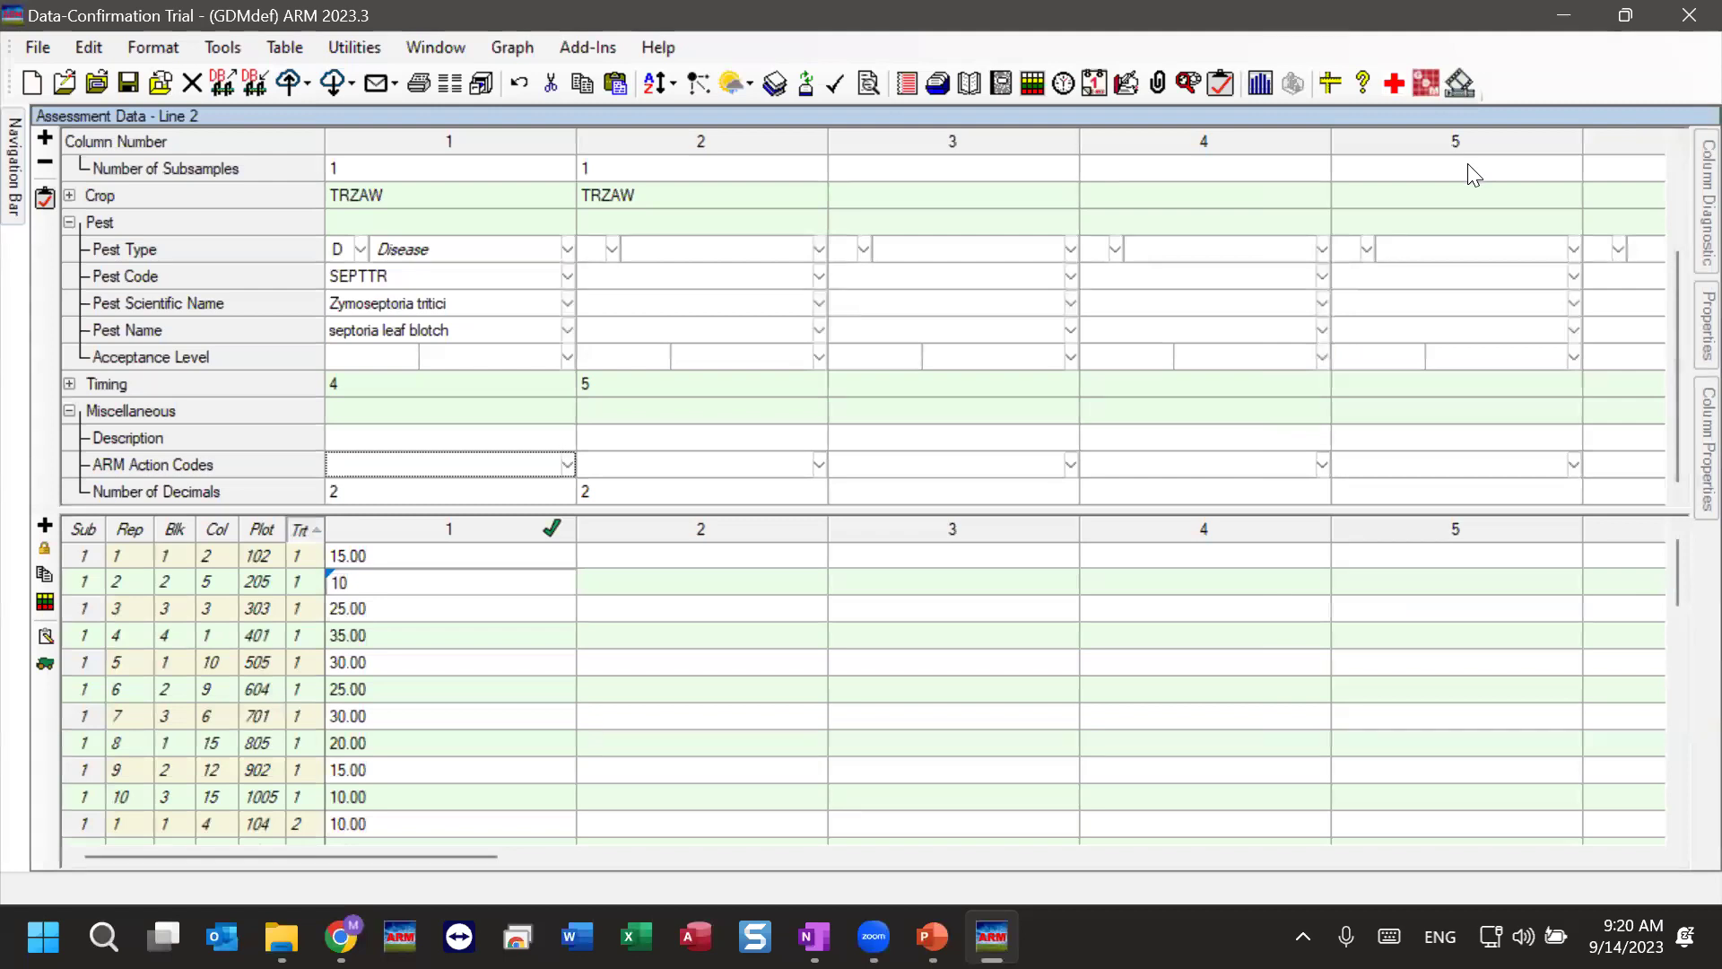
{"action": "mouse_move", "coordinate": [1681, 251]}
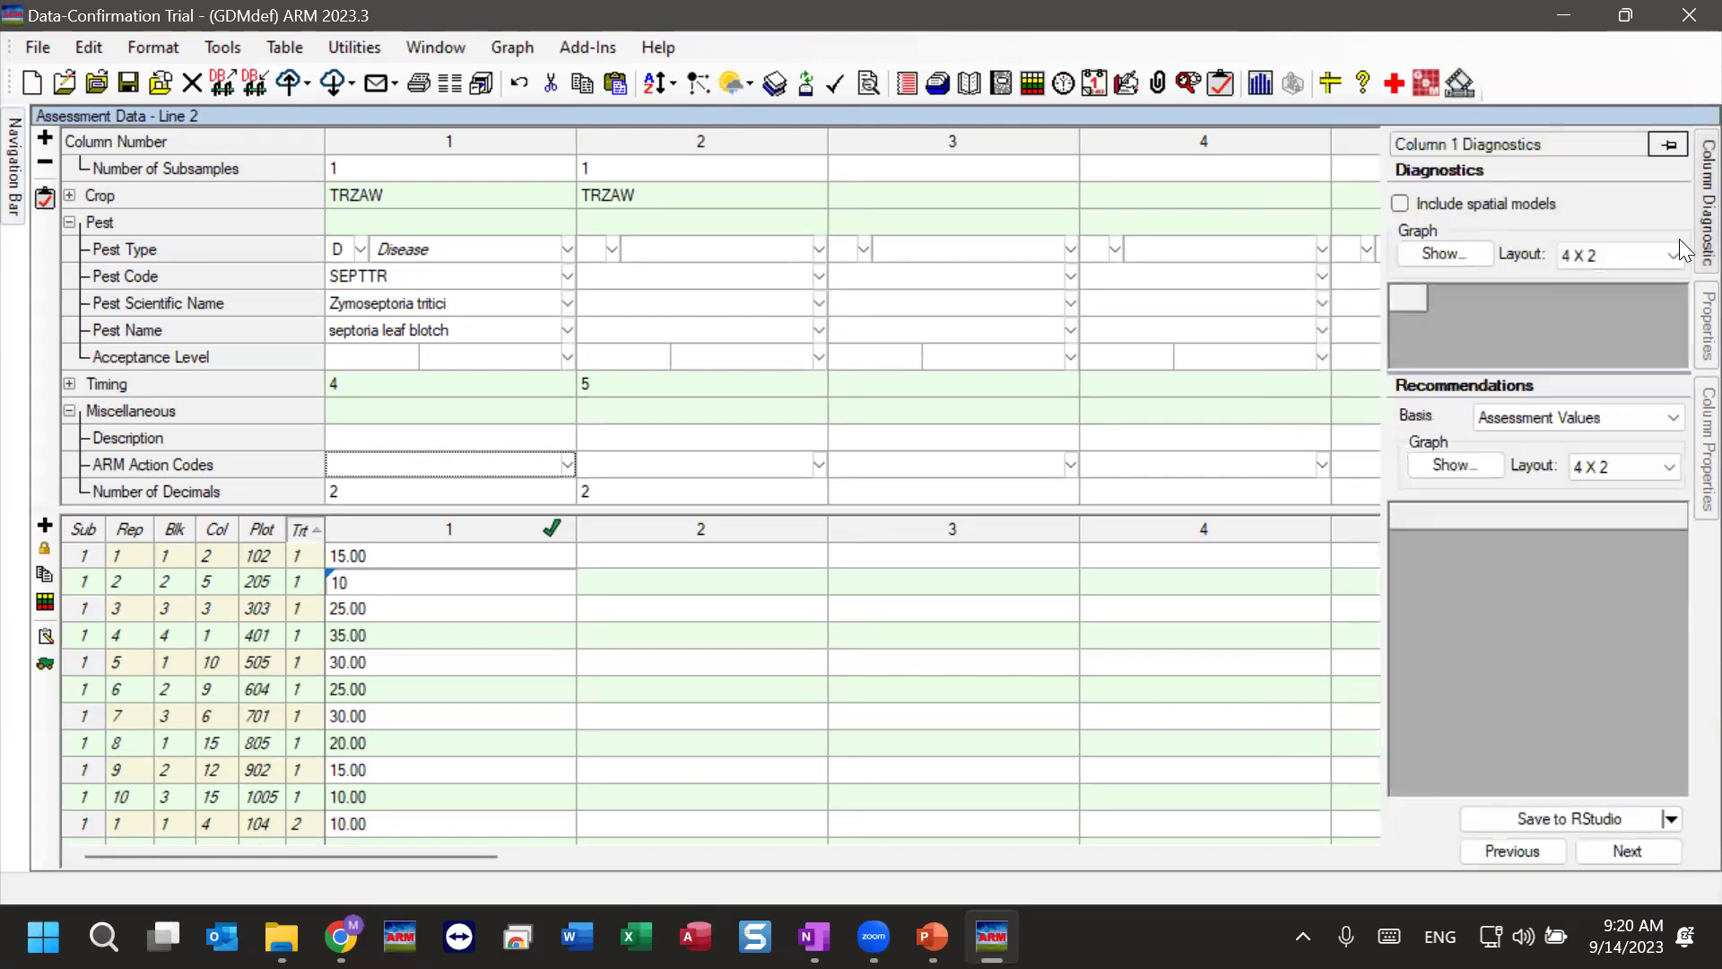
{"action": "mouse_move", "coordinate": [1686, 339]}
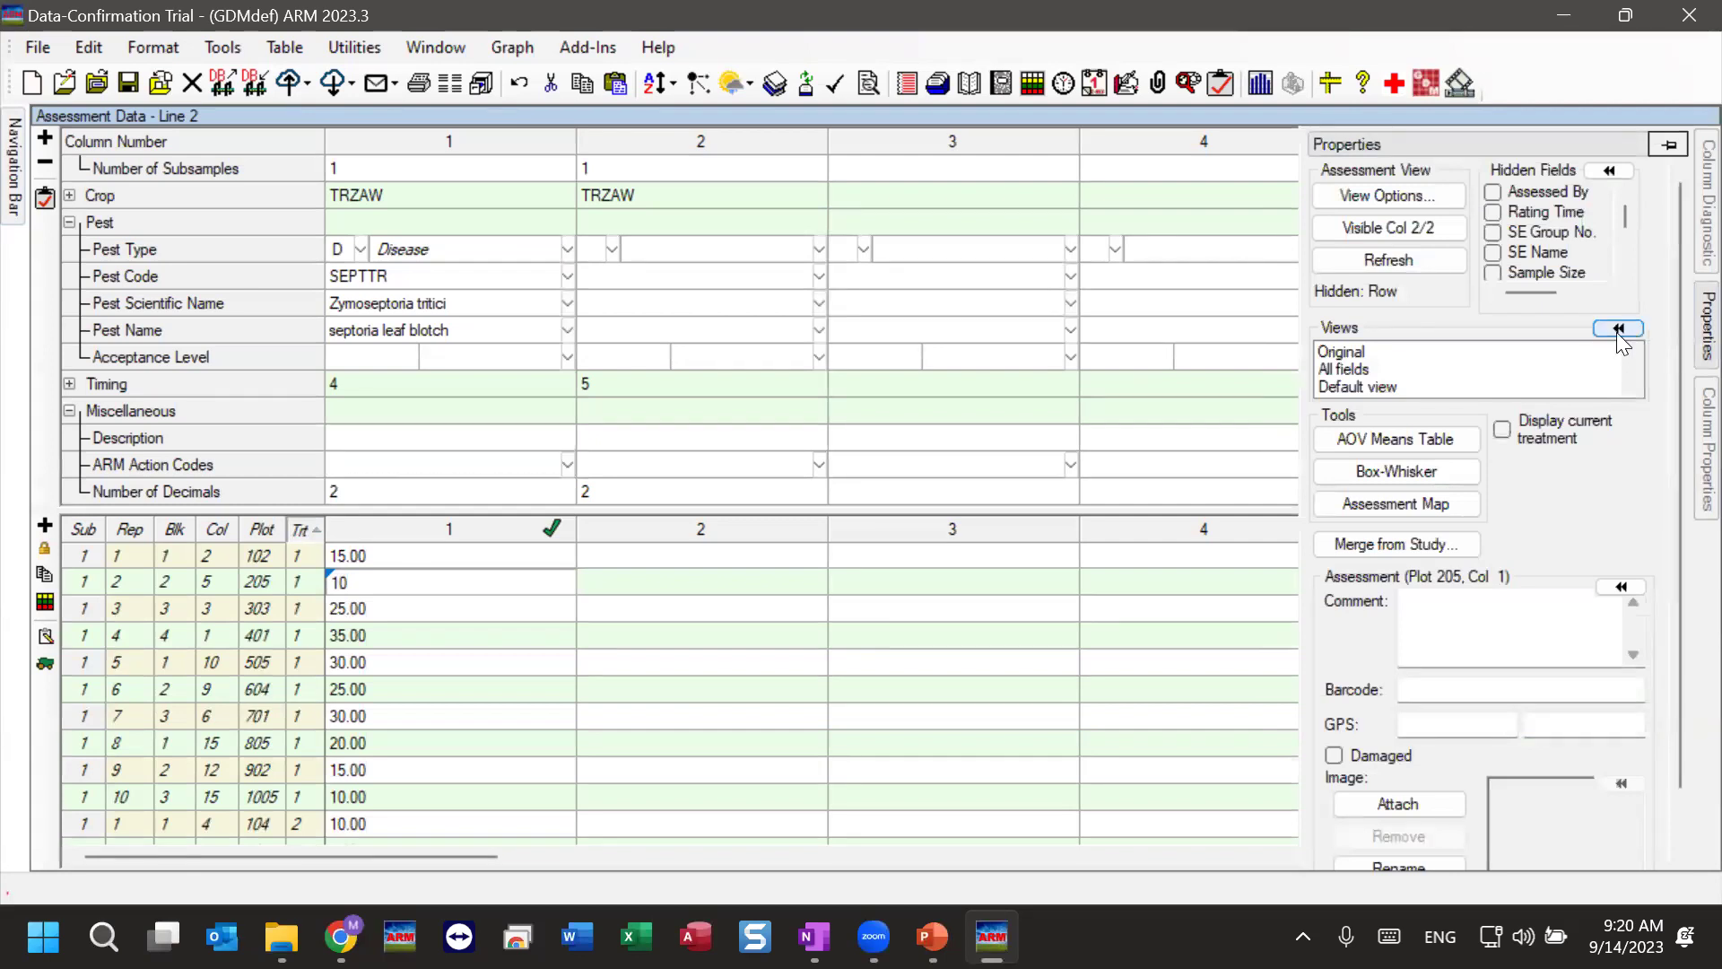
{"action": "left_click", "coordinate": [1668, 145]}
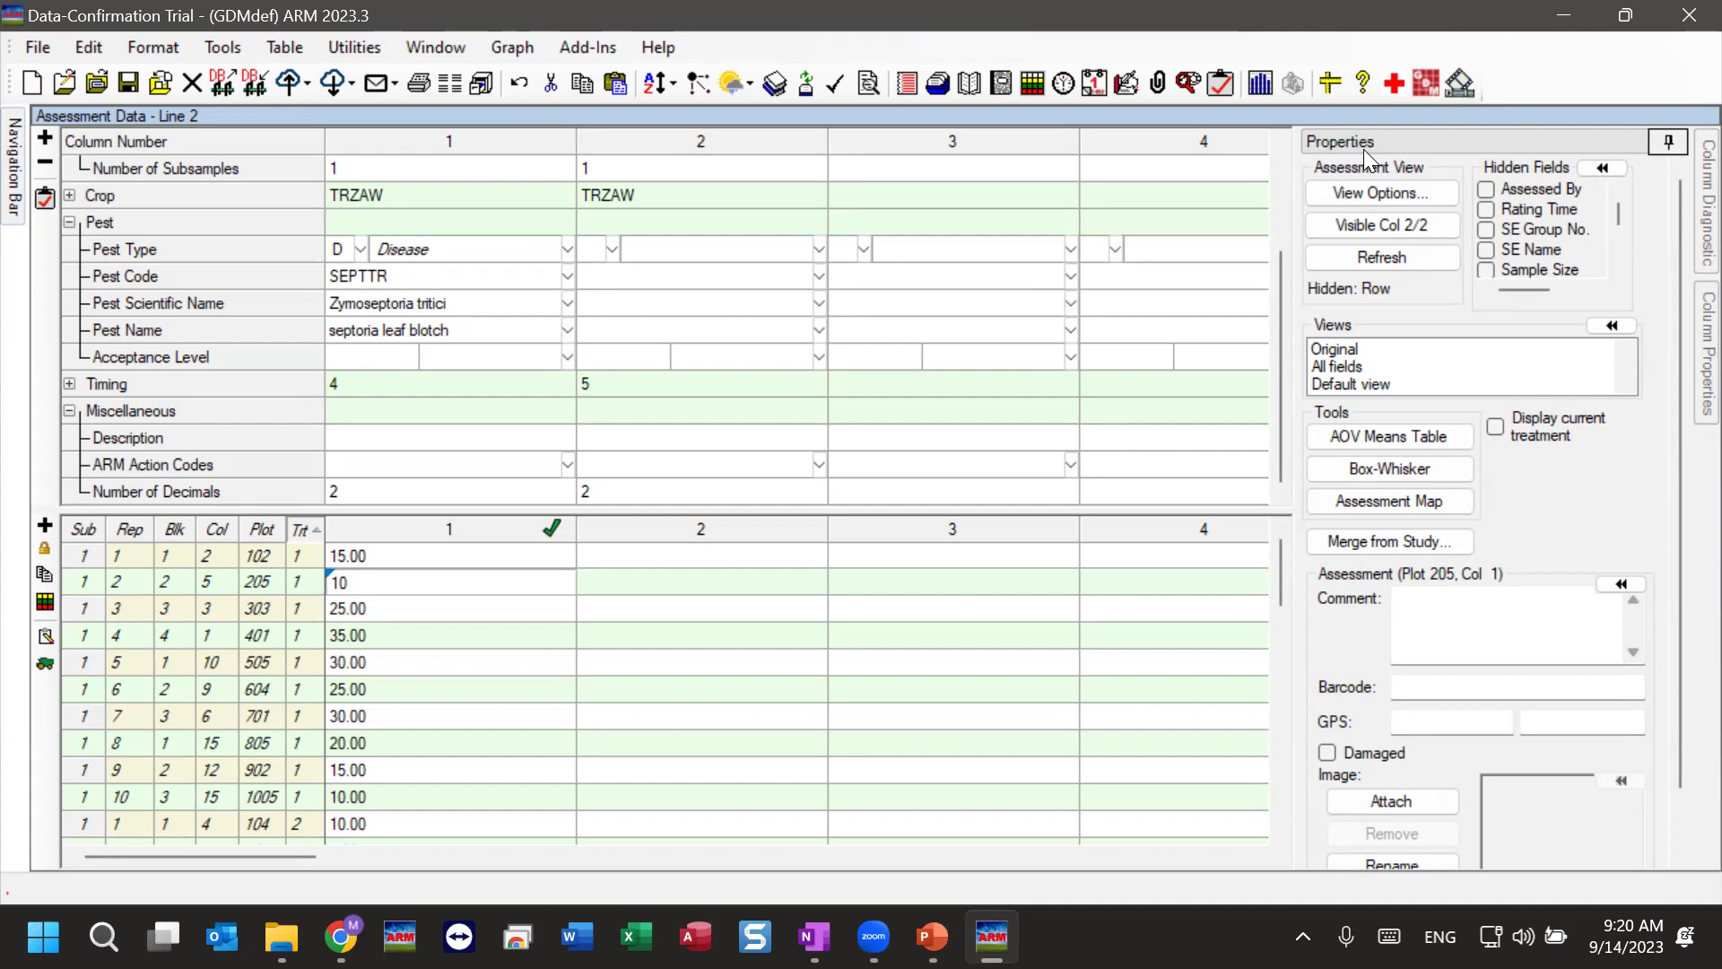
- Examine the assessment map of column 1 for plots with unusually high values, and close the map
{"action": "left_click", "coordinate": [1406, 500]}
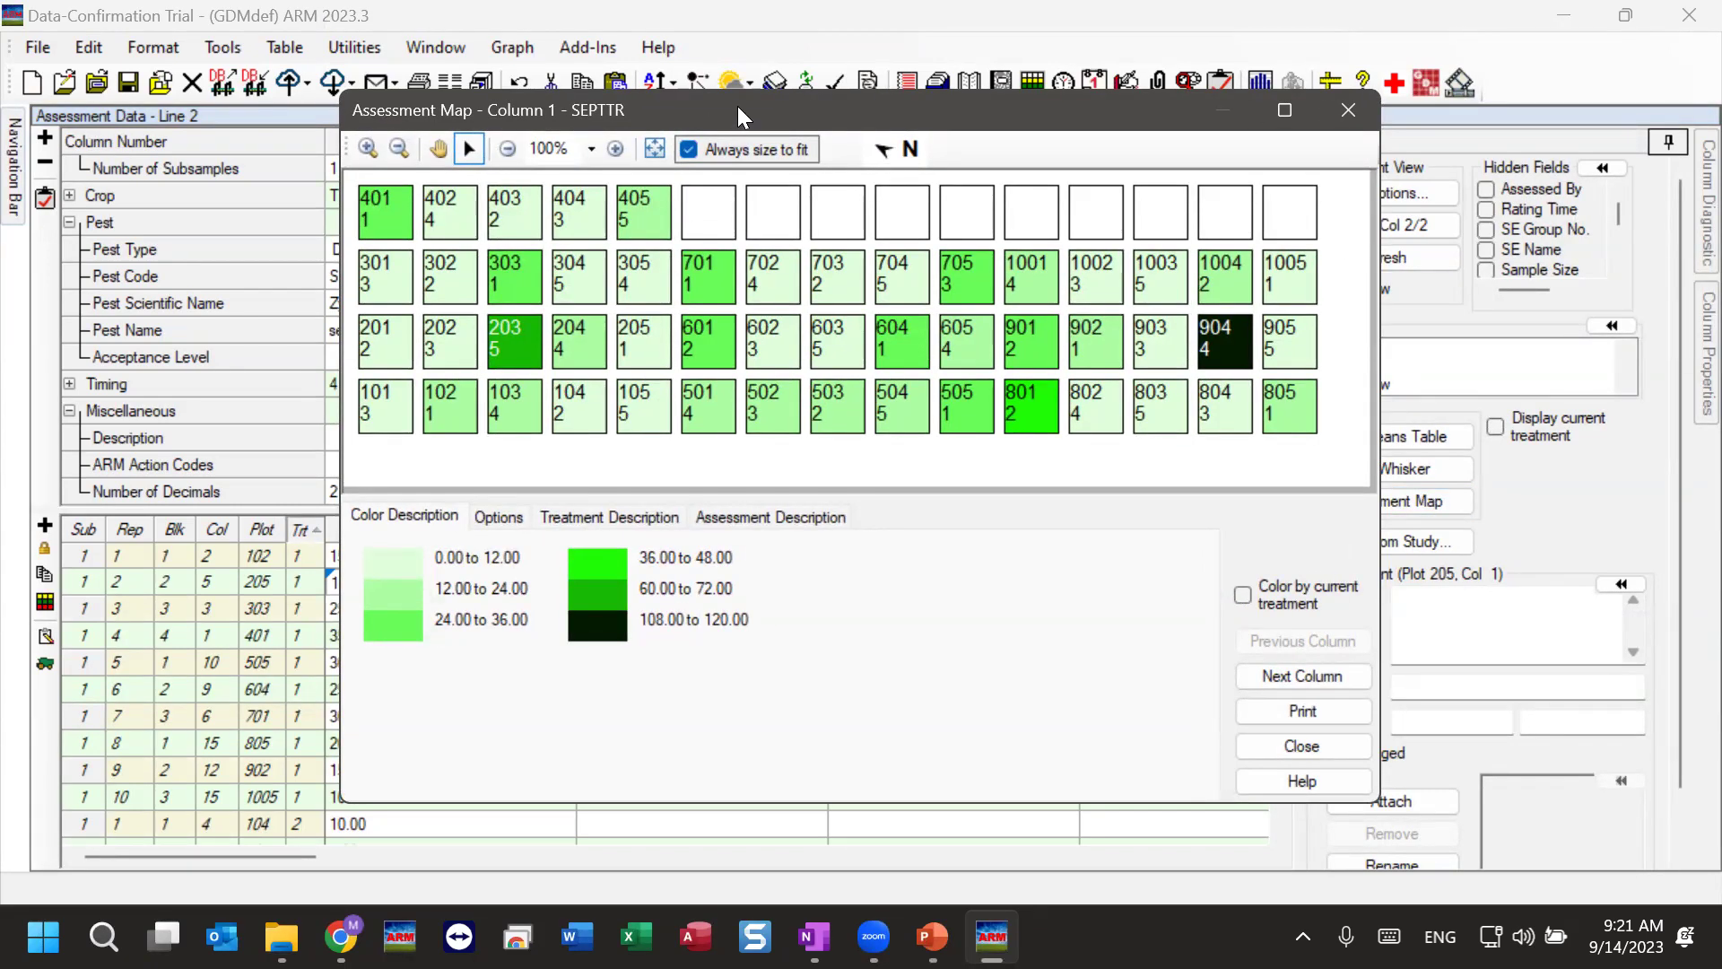
{"action": "left_click_drag", "start_coordinate": [737, 106], "coordinate": [790, 79]}
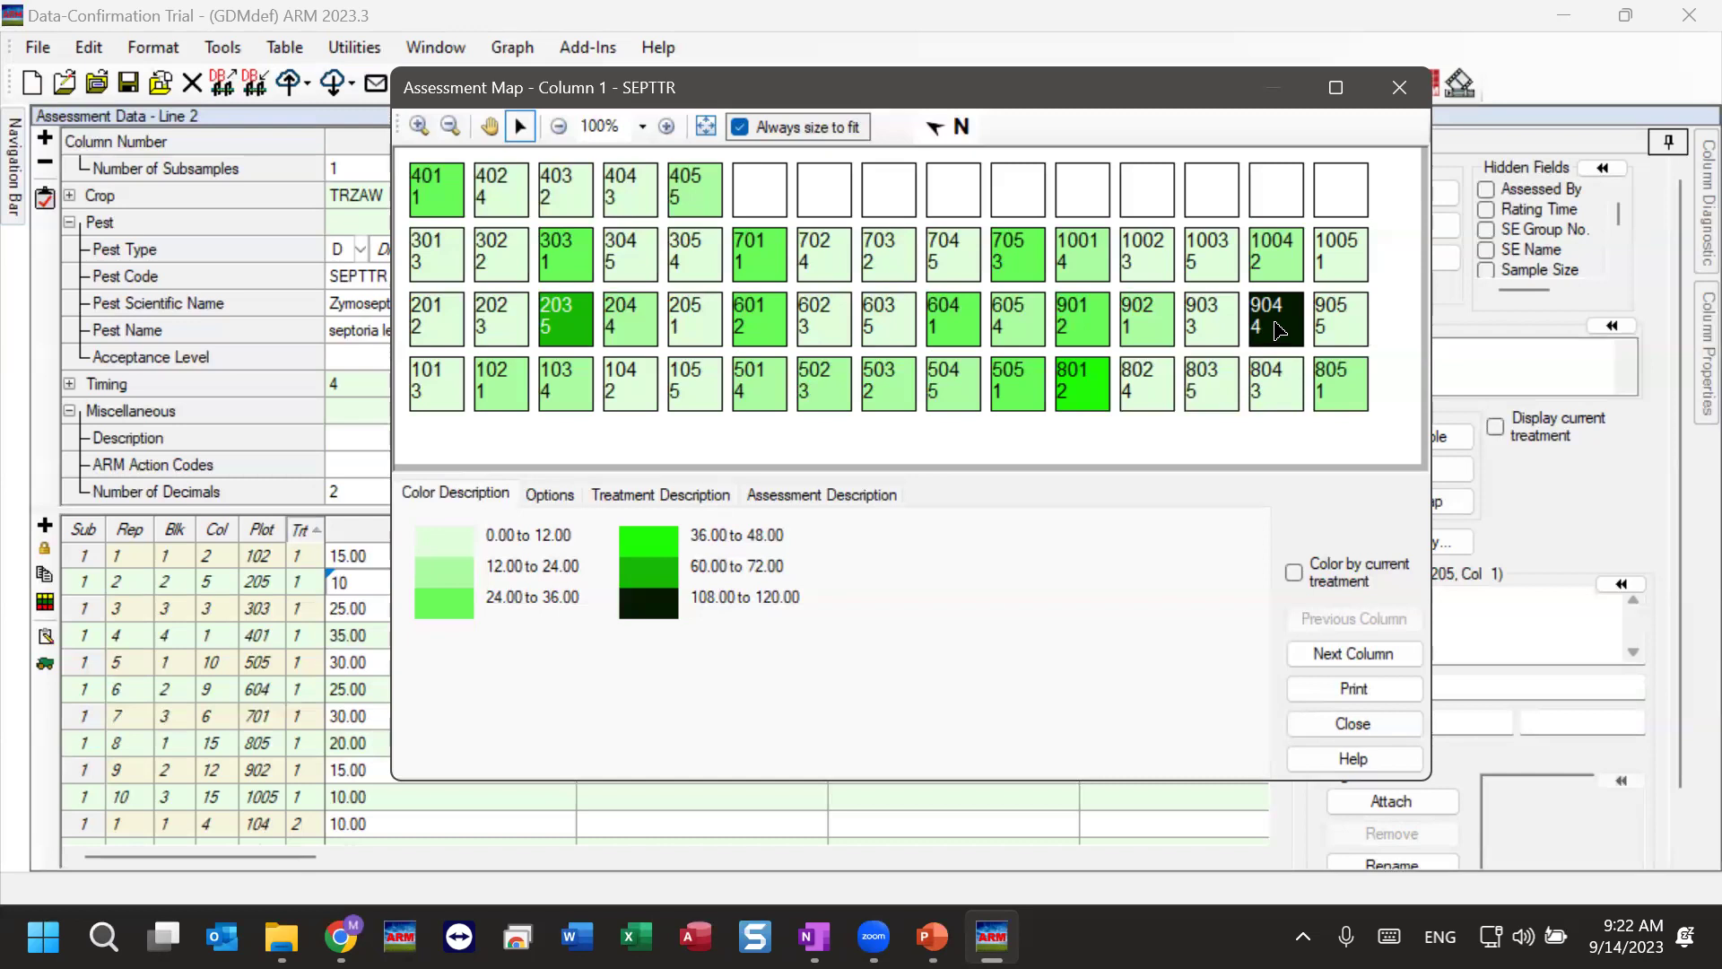
{"action": "left_click", "coordinate": [1370, 723]}
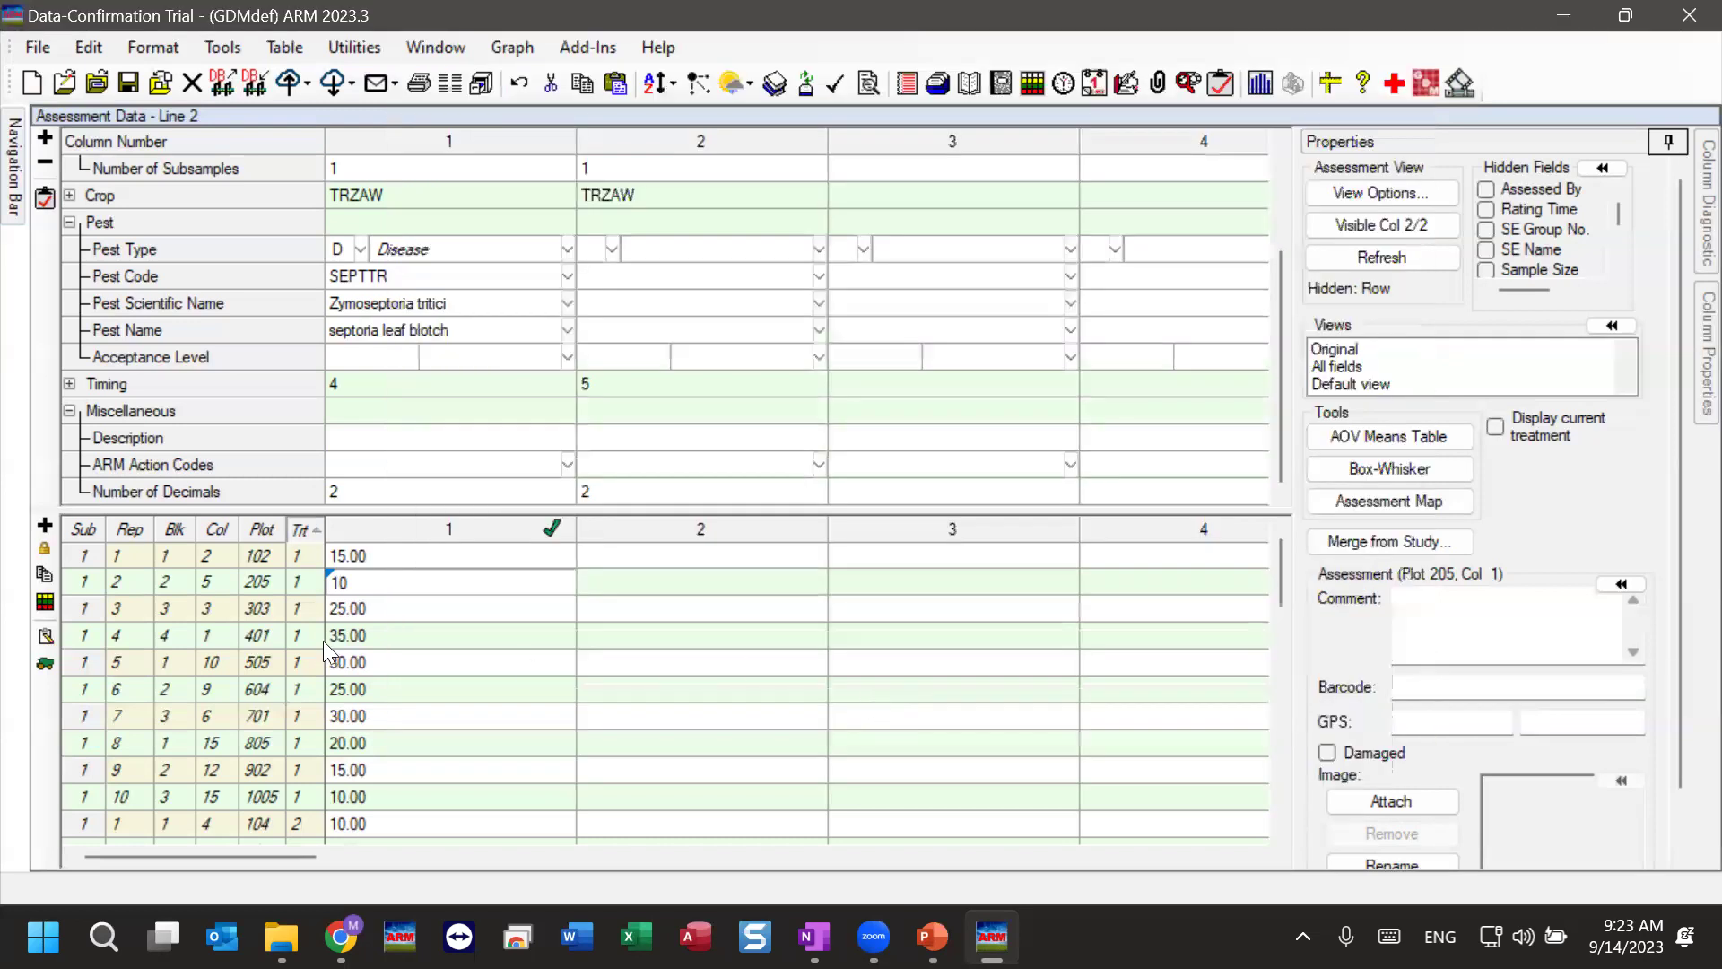
- Sort the assessment data by plot number and select the column 1 value of plot 904
{"action": "left_click", "coordinate": [257, 531]}
{"action": "scroll", "coordinate": [260, 592], "scroll_direction": "down", "scroll_amount": 20}
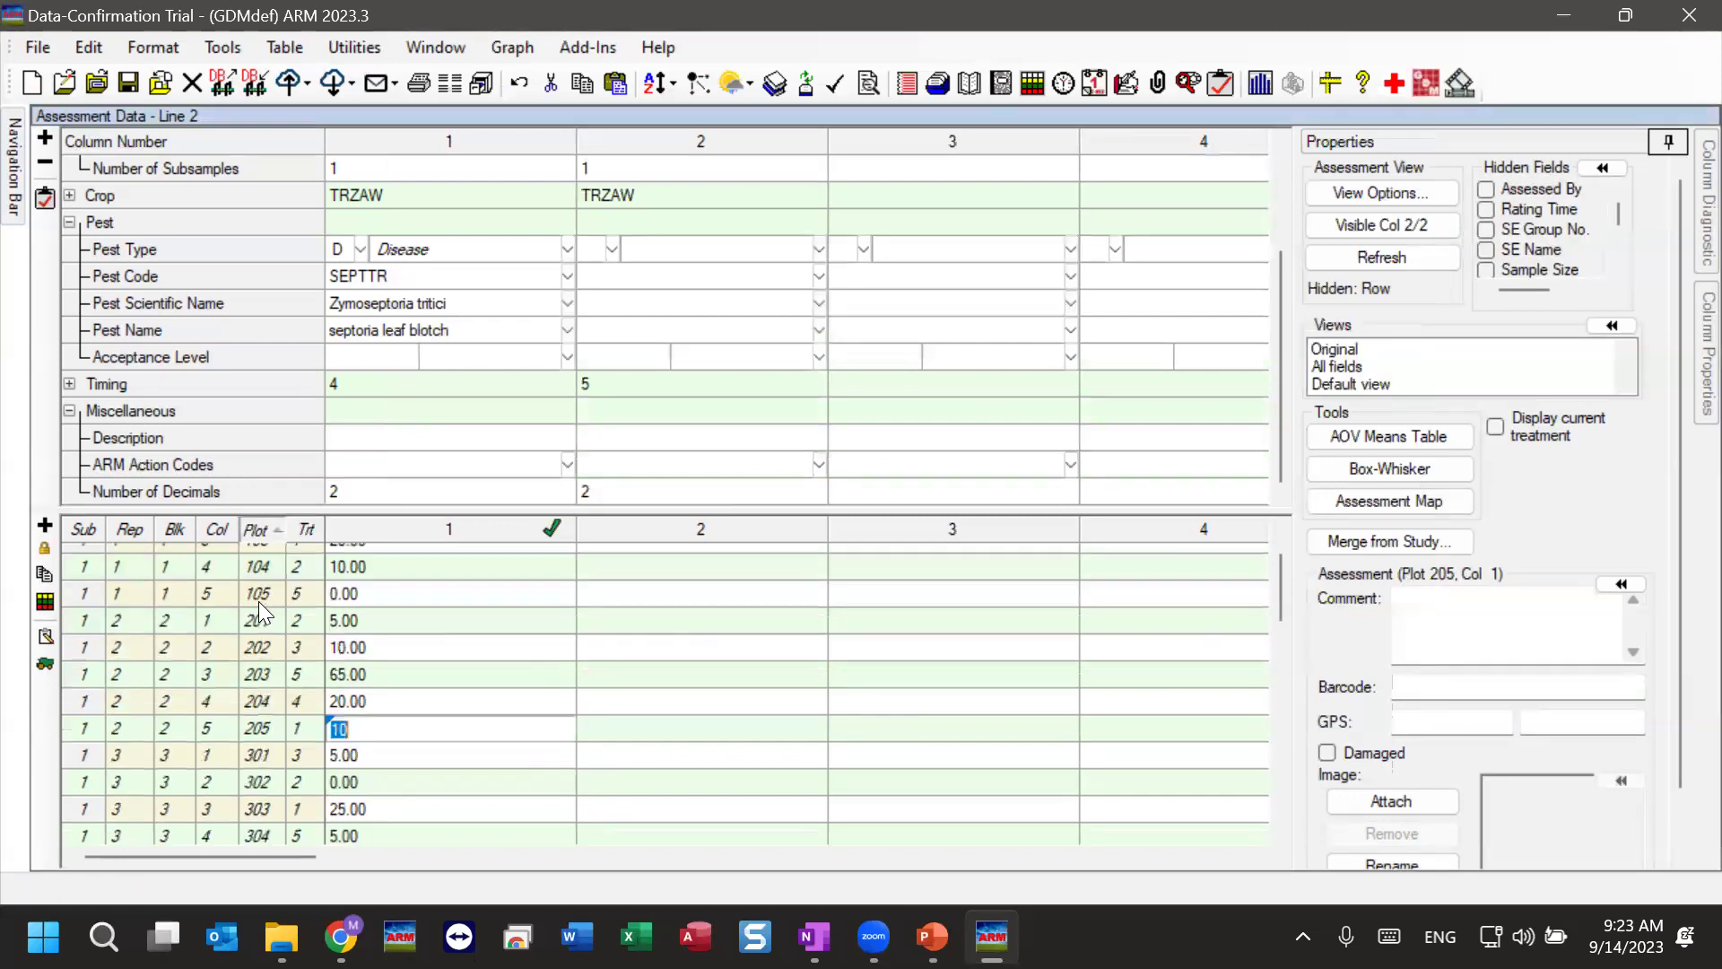
{"action": "scroll", "coordinate": [259, 619], "scroll_direction": "down", "scroll_amount": 2}
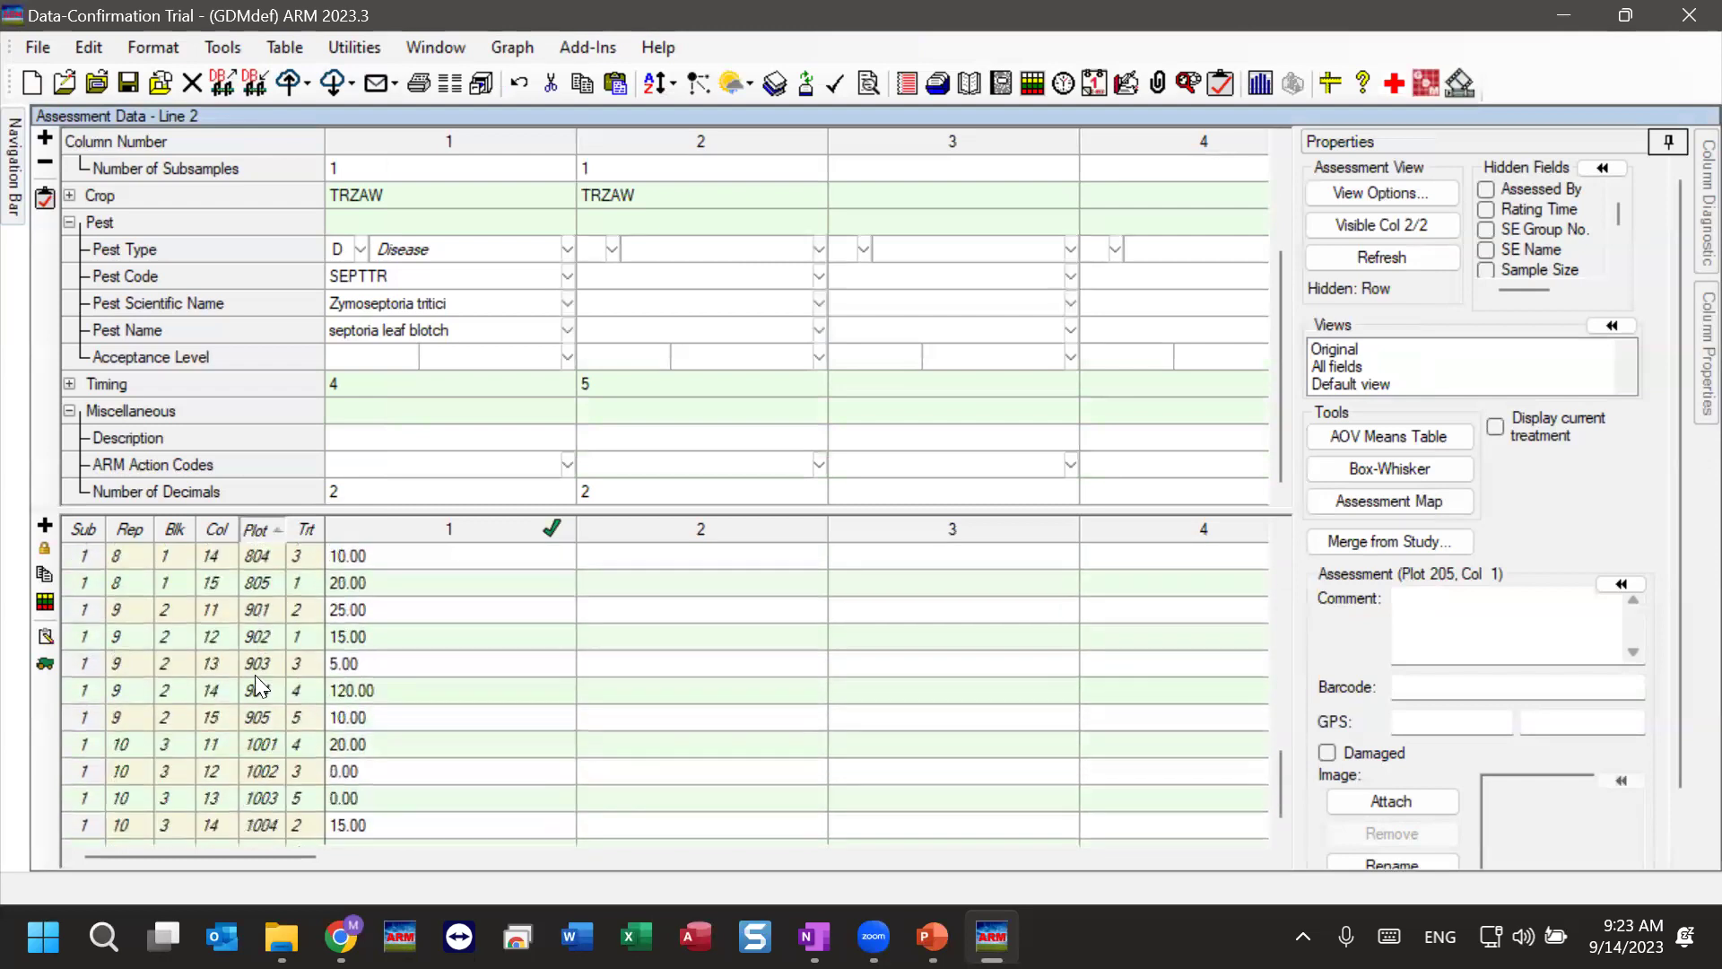
{"action": "left_click", "coordinate": [496, 693]}
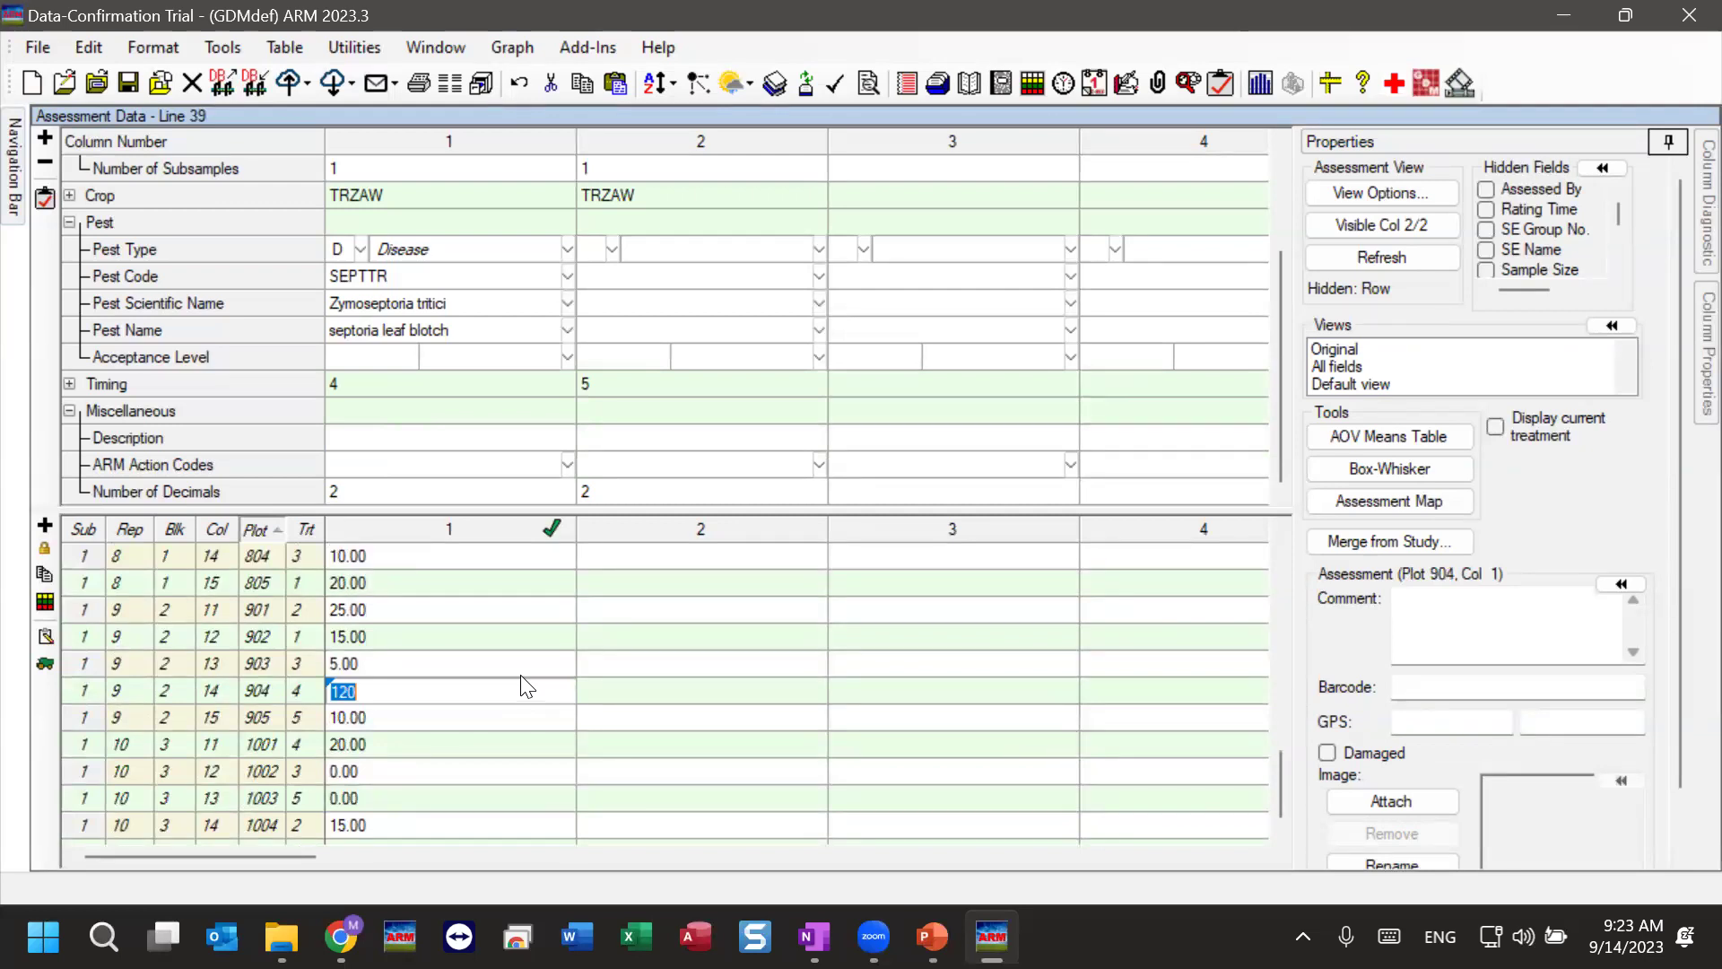
- Mark the column 1 assessment of plot 904 as Damaged and check how its value is displayed
{"action": "scroll", "coordinate": [455, 449], "scroll_direction": "up", "scroll_amount": 2}
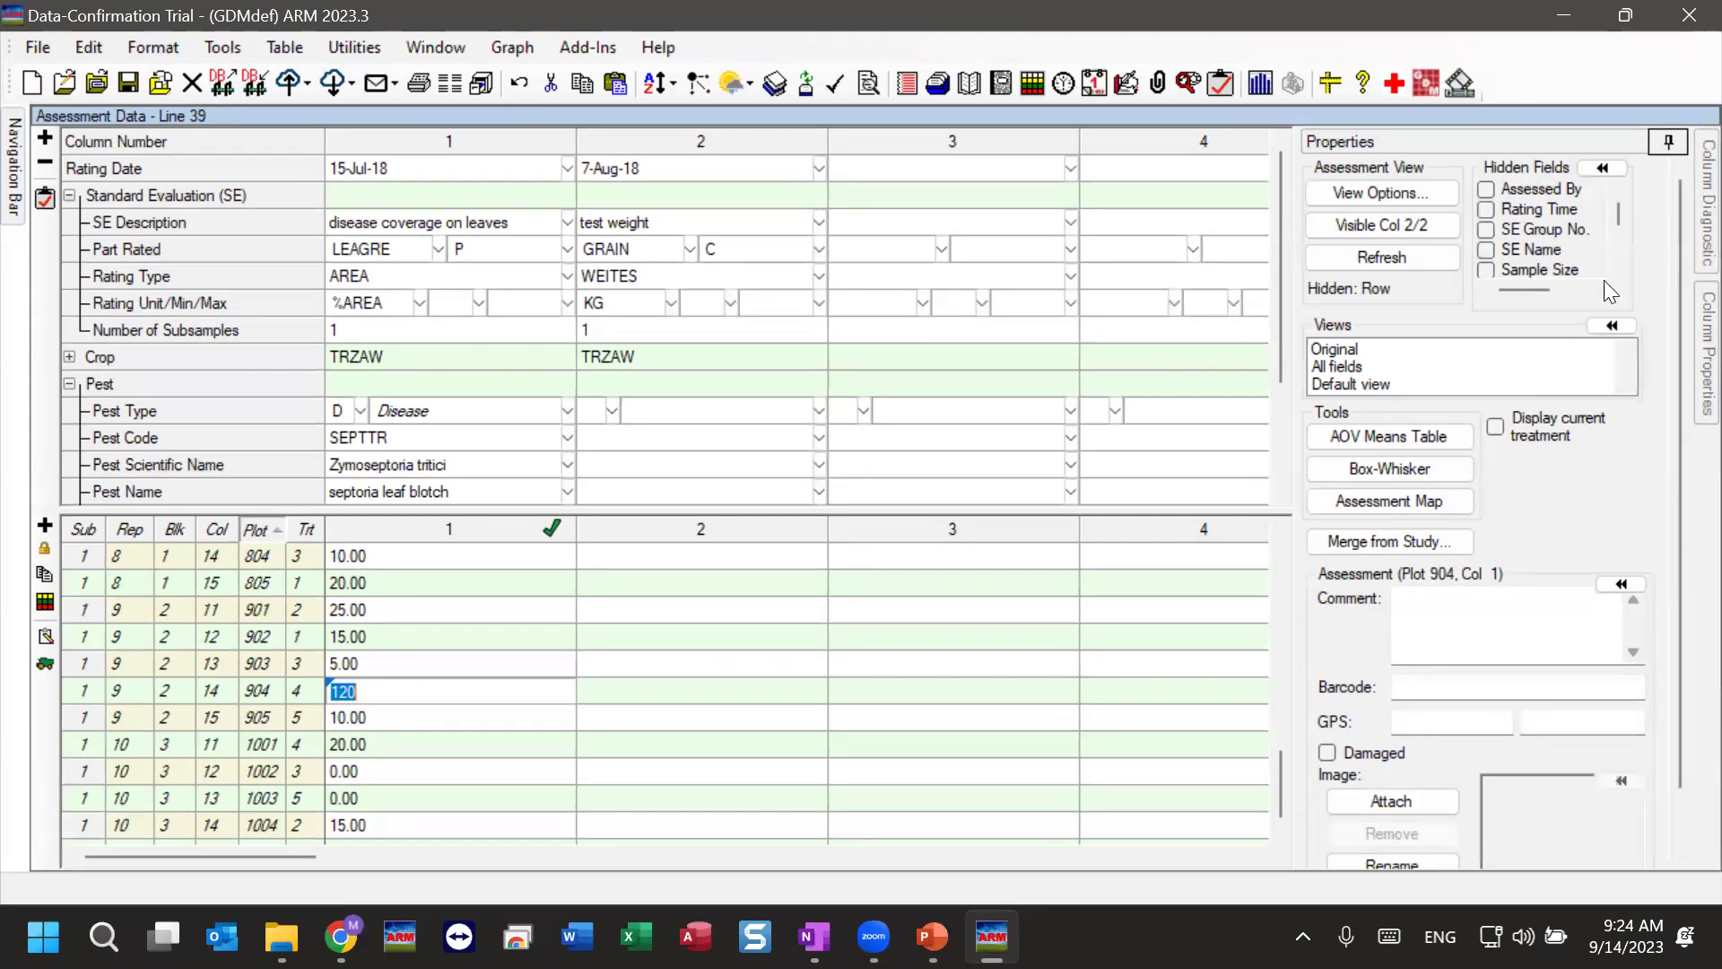
{"action": "left_click_drag", "start_coordinate": [1679, 309], "coordinate": [1670, 420]}
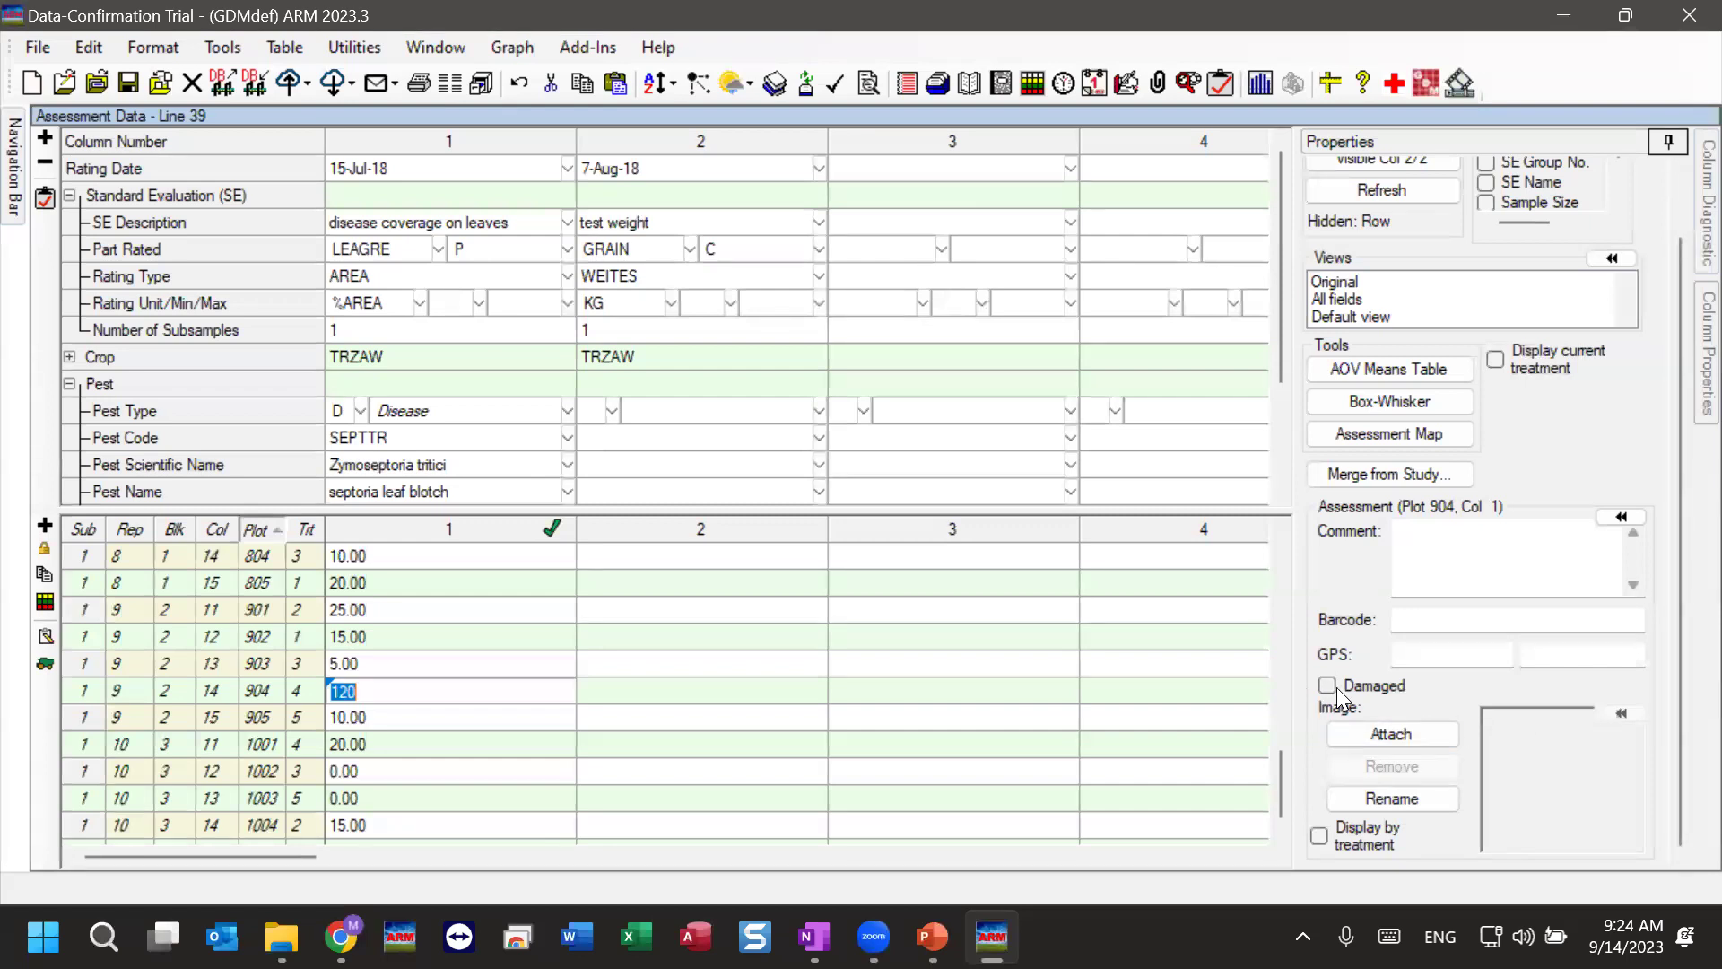
{"action": "left_click", "coordinate": [387, 688]}
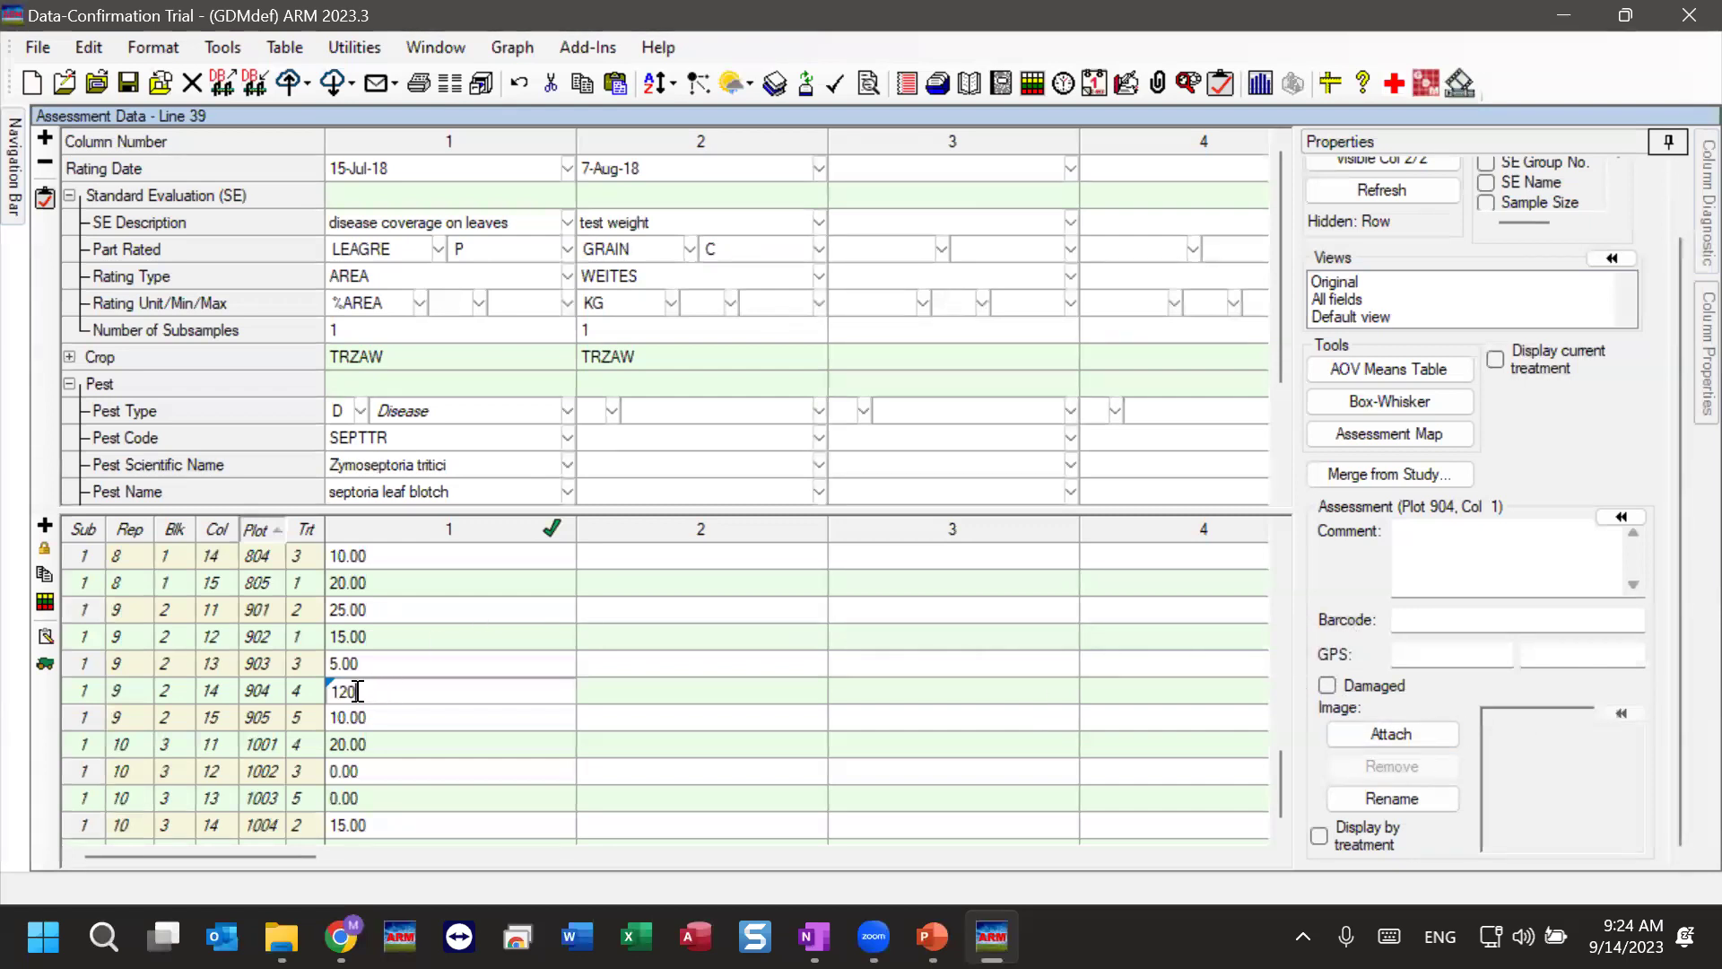
{"action": "left_click", "coordinate": [1327, 687]}
{"action": "left_click", "coordinate": [409, 717]}
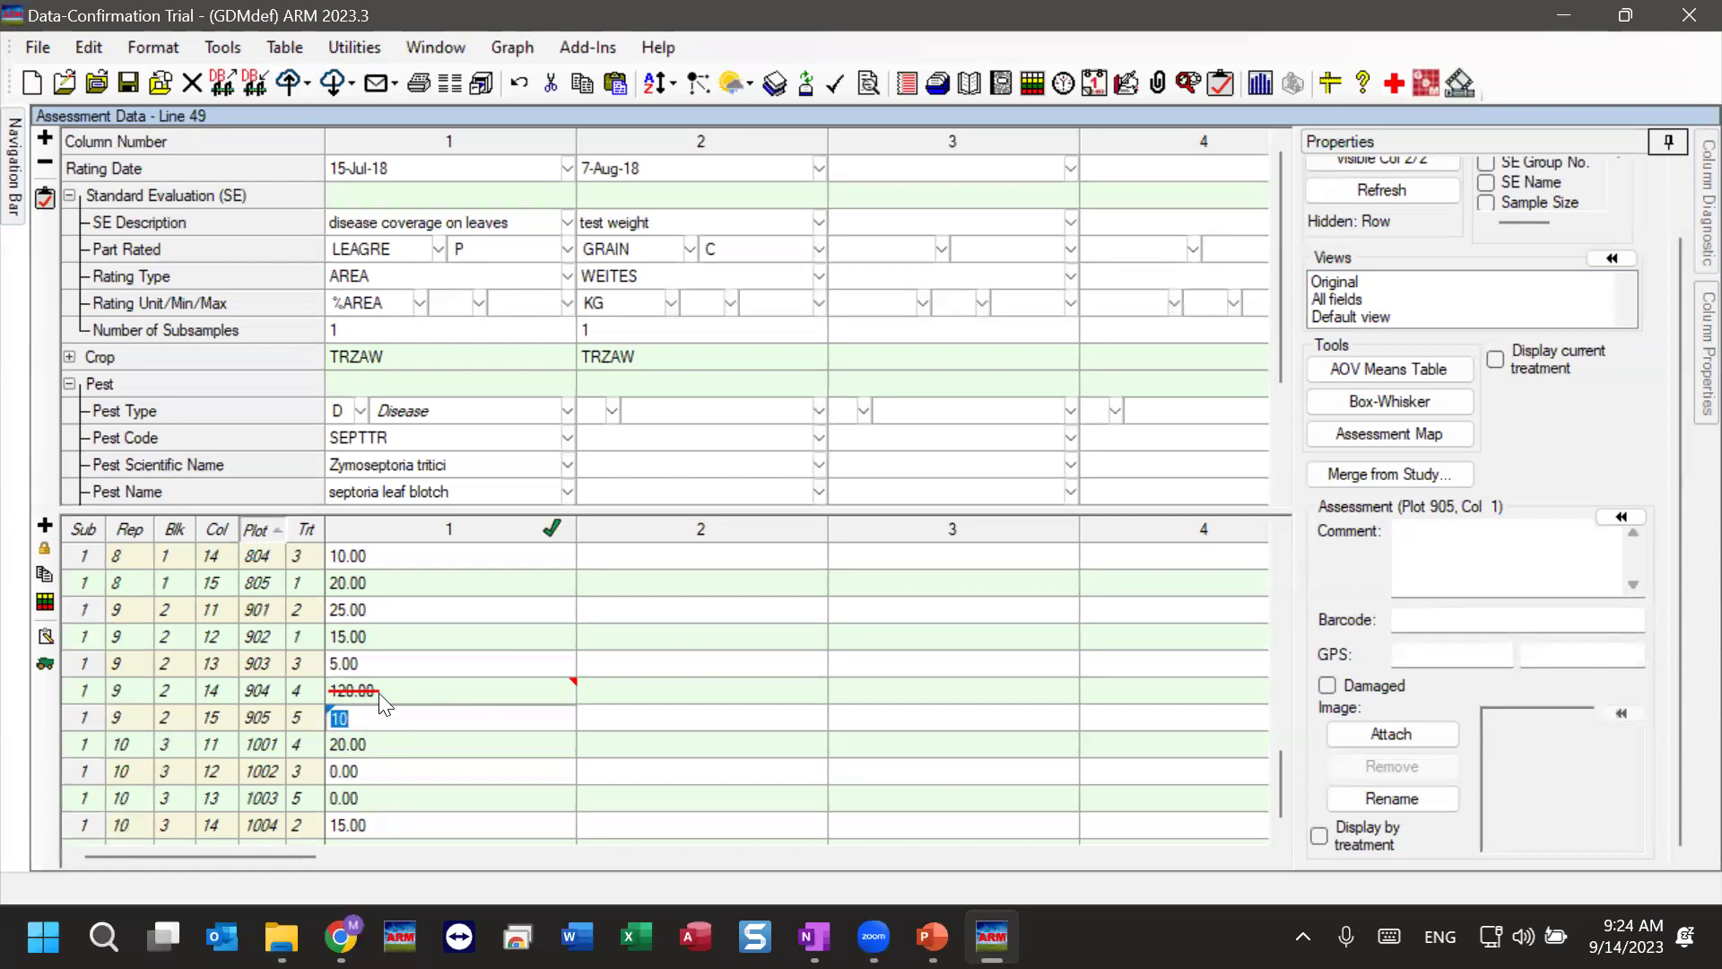
{"action": "left_click", "coordinate": [404, 692]}
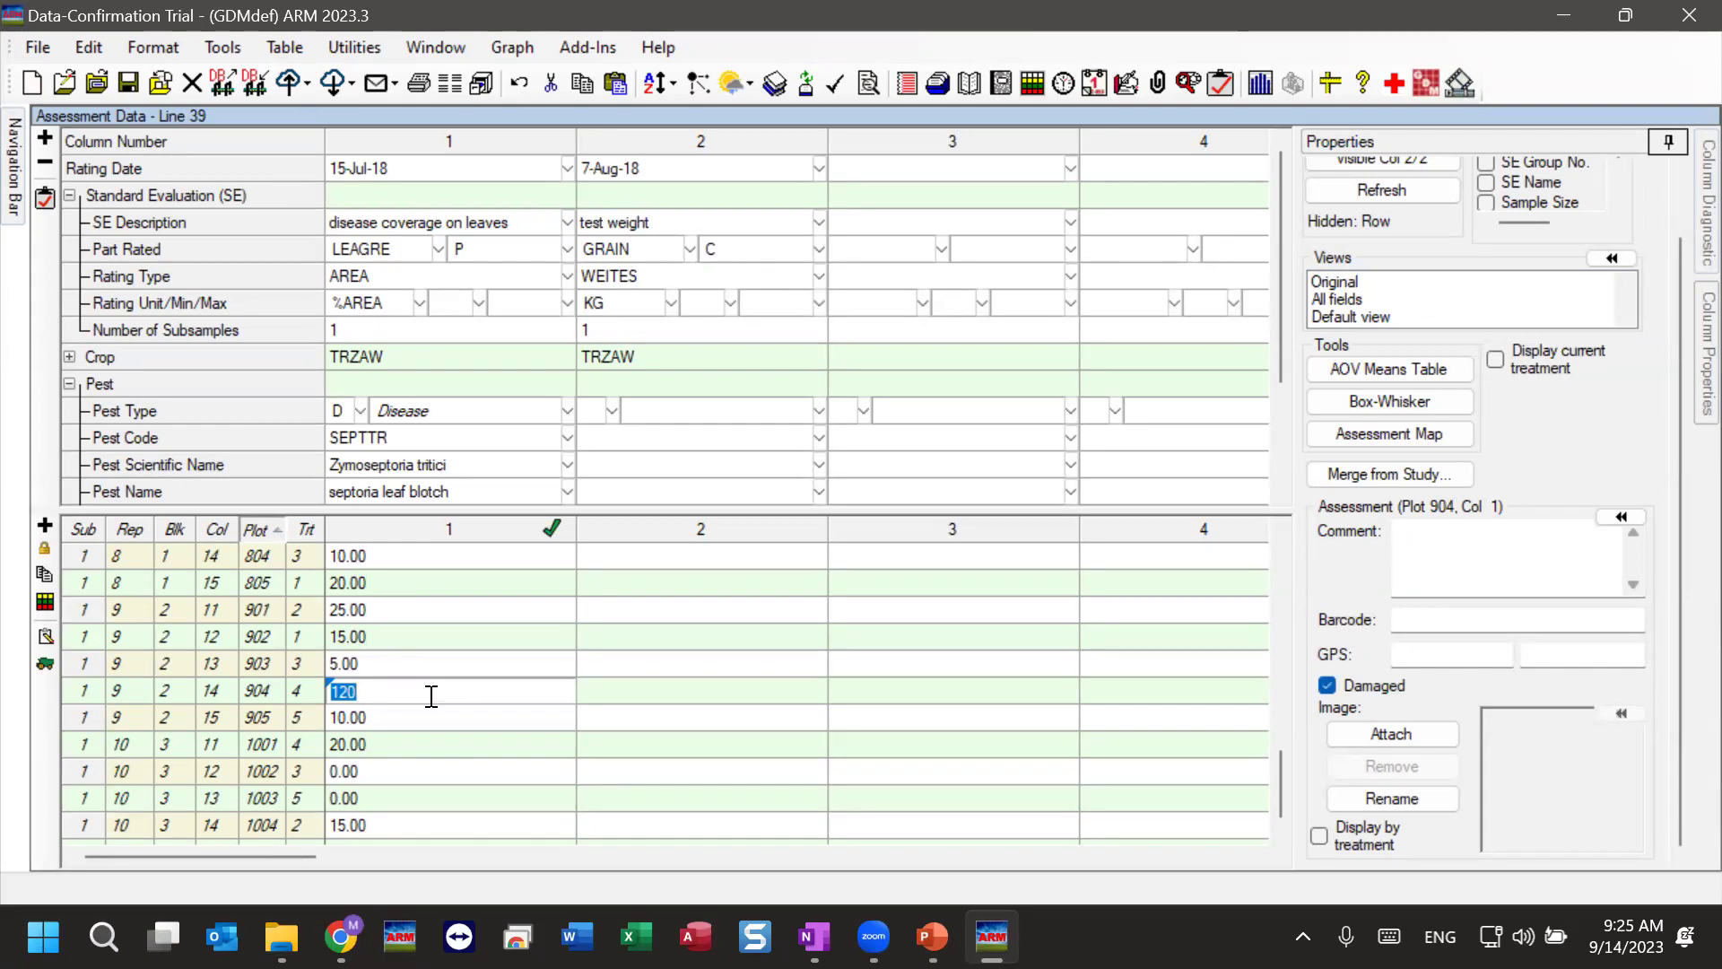
{"action": "left_click", "coordinate": [440, 714]}
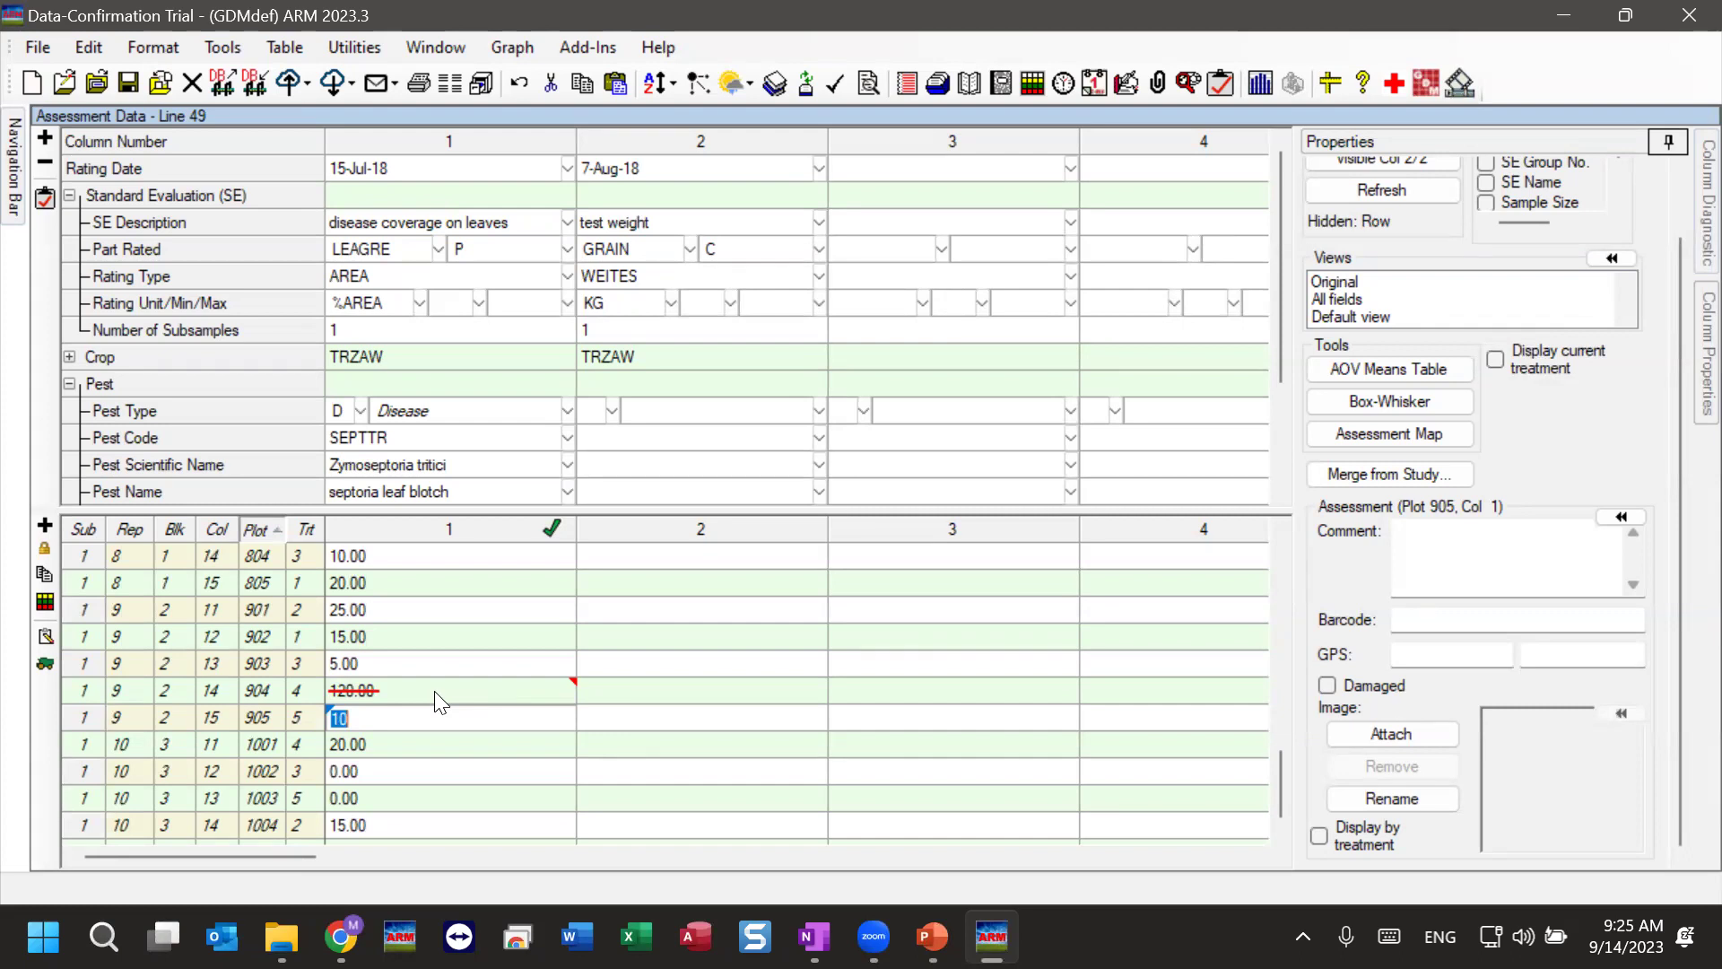
{"action": "left_click", "coordinate": [436, 692]}
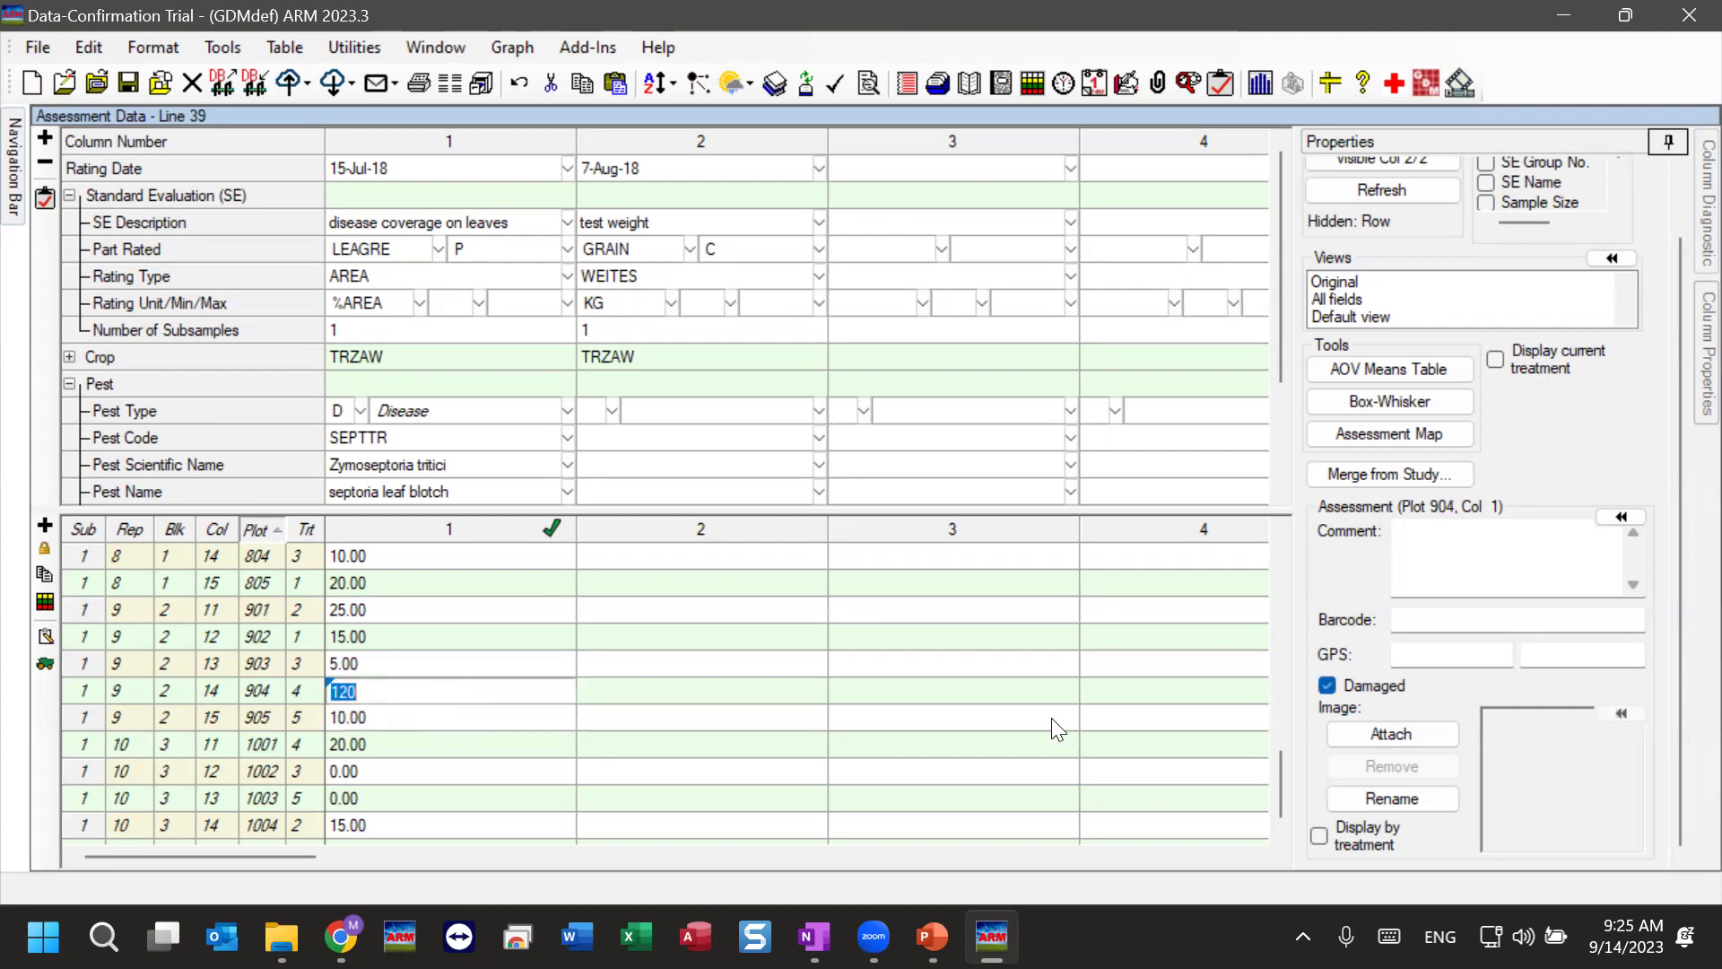
- Clear the Damaged mark on plot 904 and change its column 1 value to 20
{"action": "left_click", "coordinate": [1327, 684]}
{"action": "left_click", "coordinate": [341, 688]}
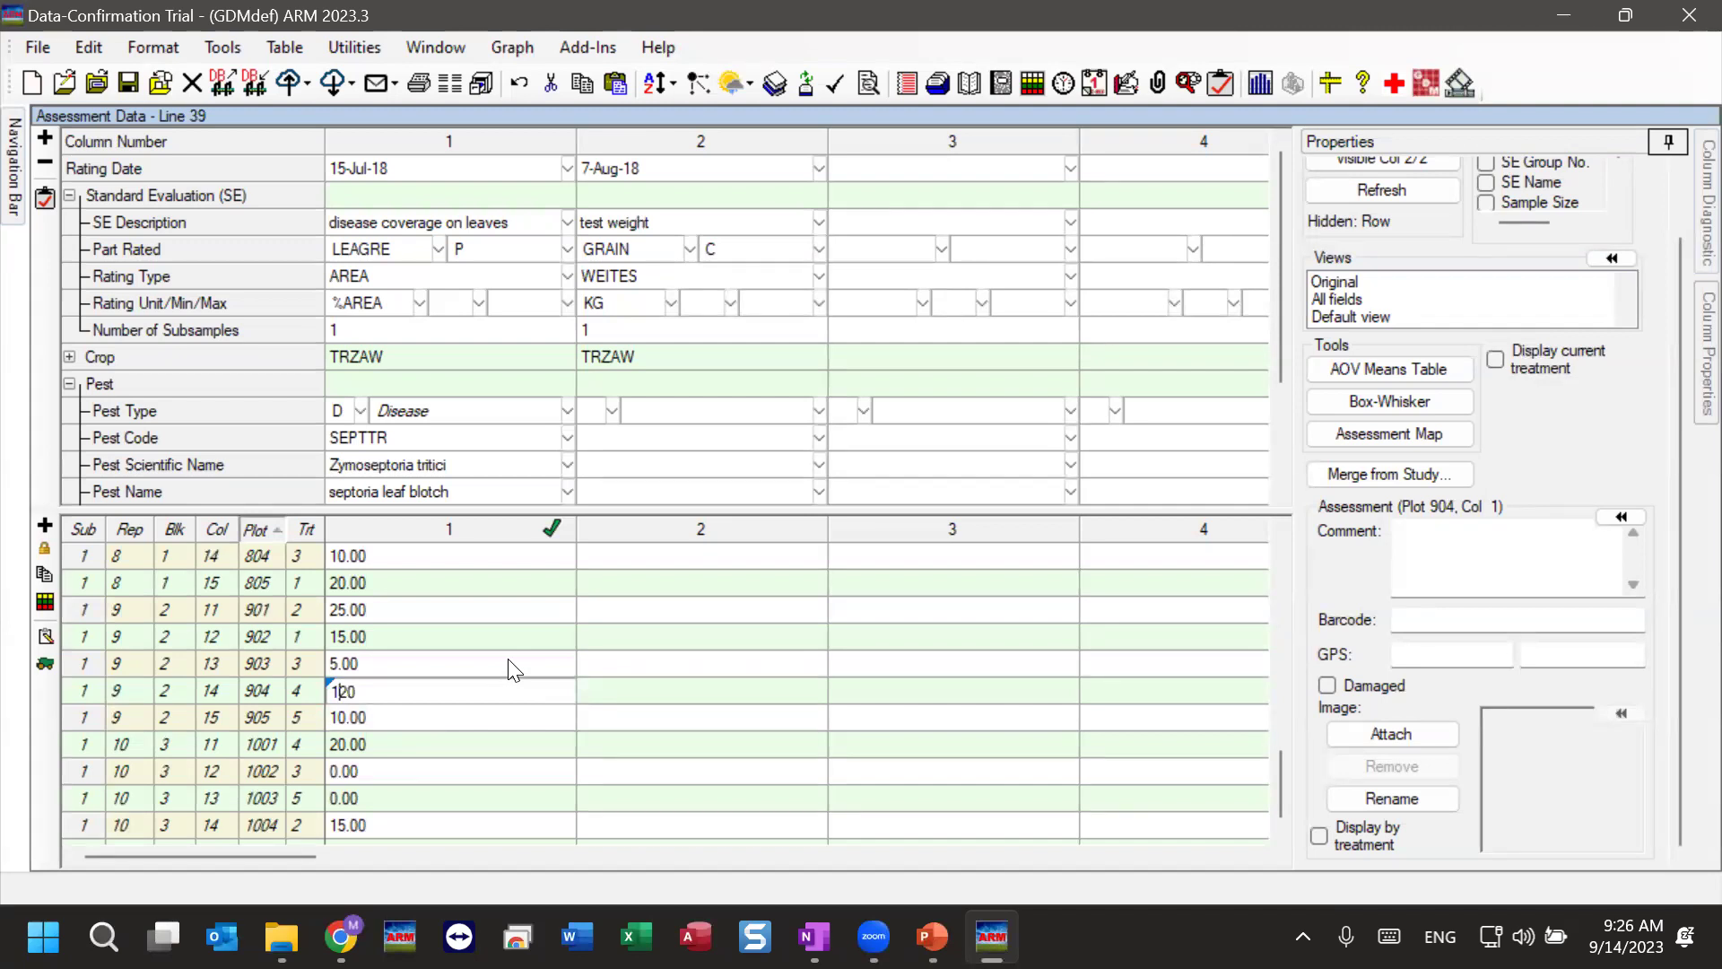
{"action": "key", "text": "BackSpace"}
{"action": "key", "text": "Return"}
{"action": "left_click", "coordinate": [463, 659]}
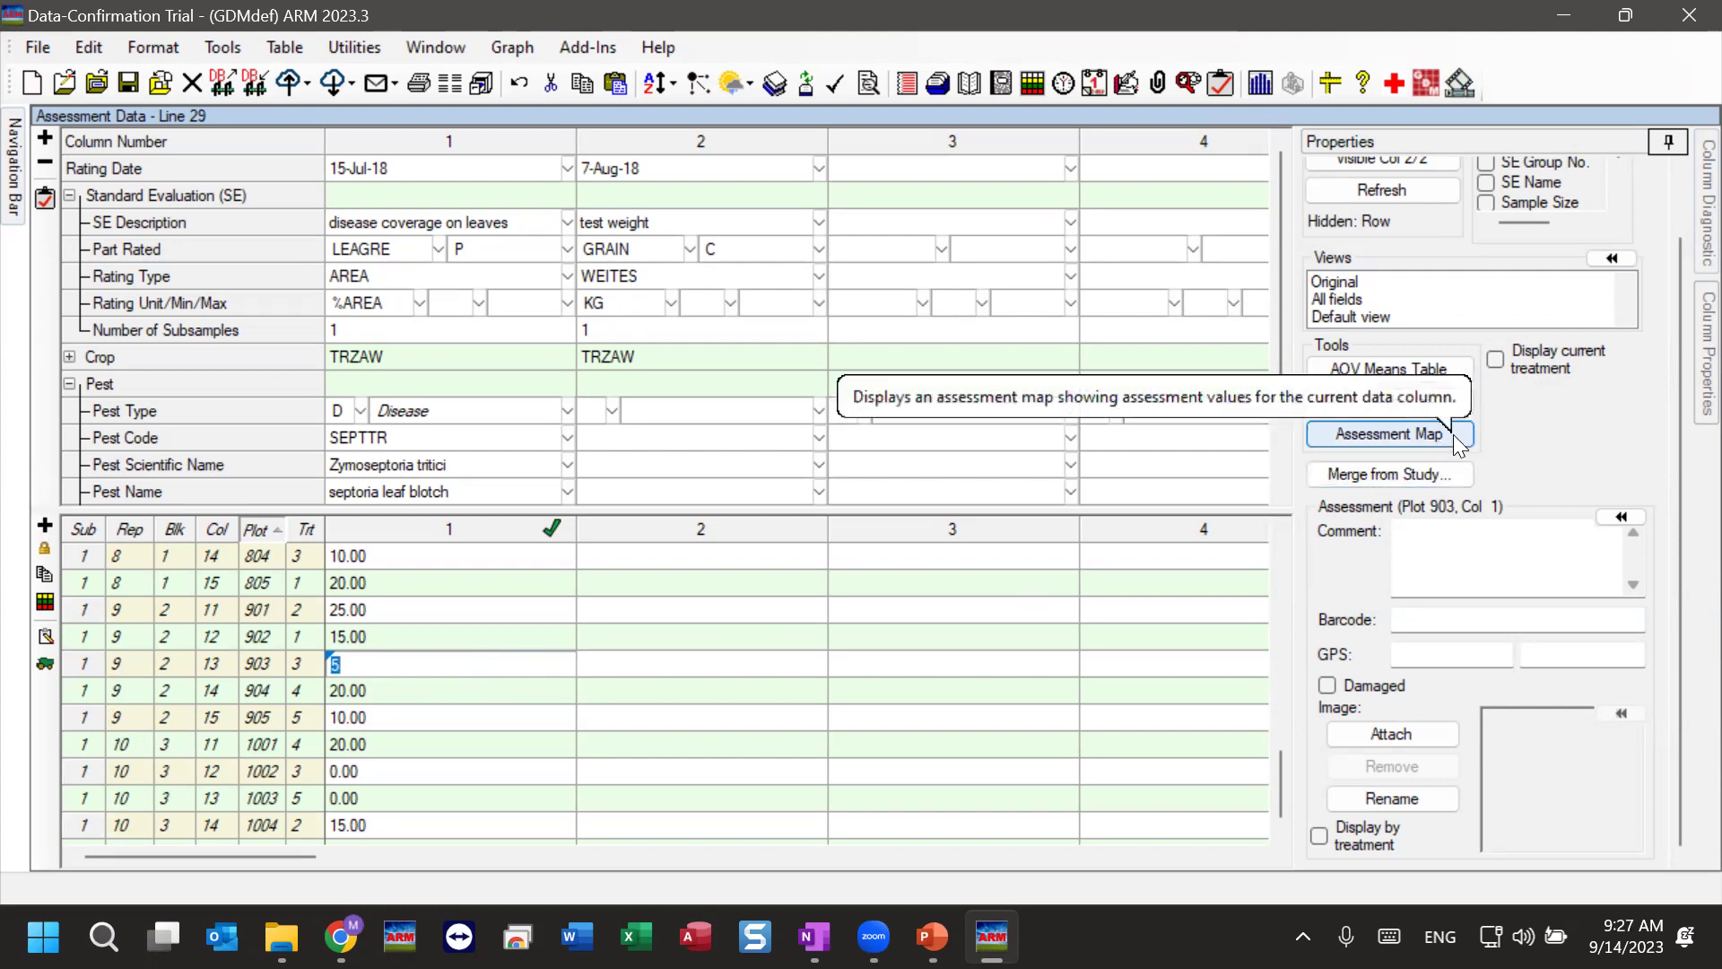
- Open the assessment map of column 1 again and color only the treatment 5 plots, using plot 203
{"action": "left_click", "coordinate": [1451, 434]}
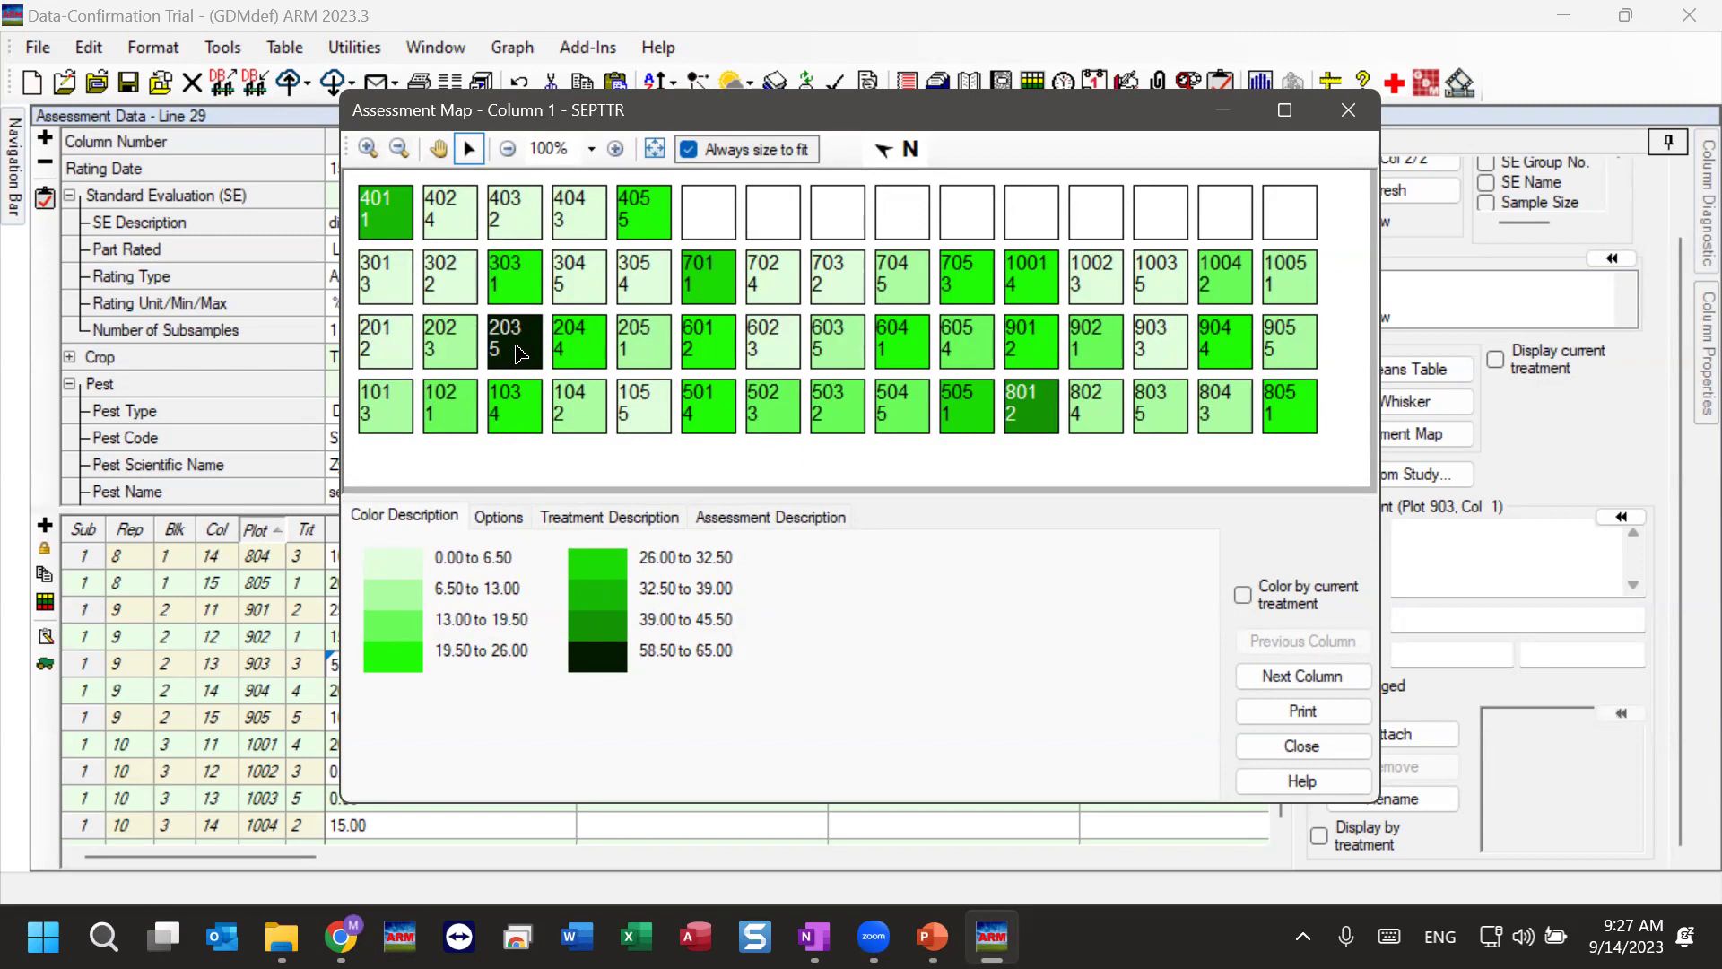
{"action": "double_click", "coordinate": [521, 354]}
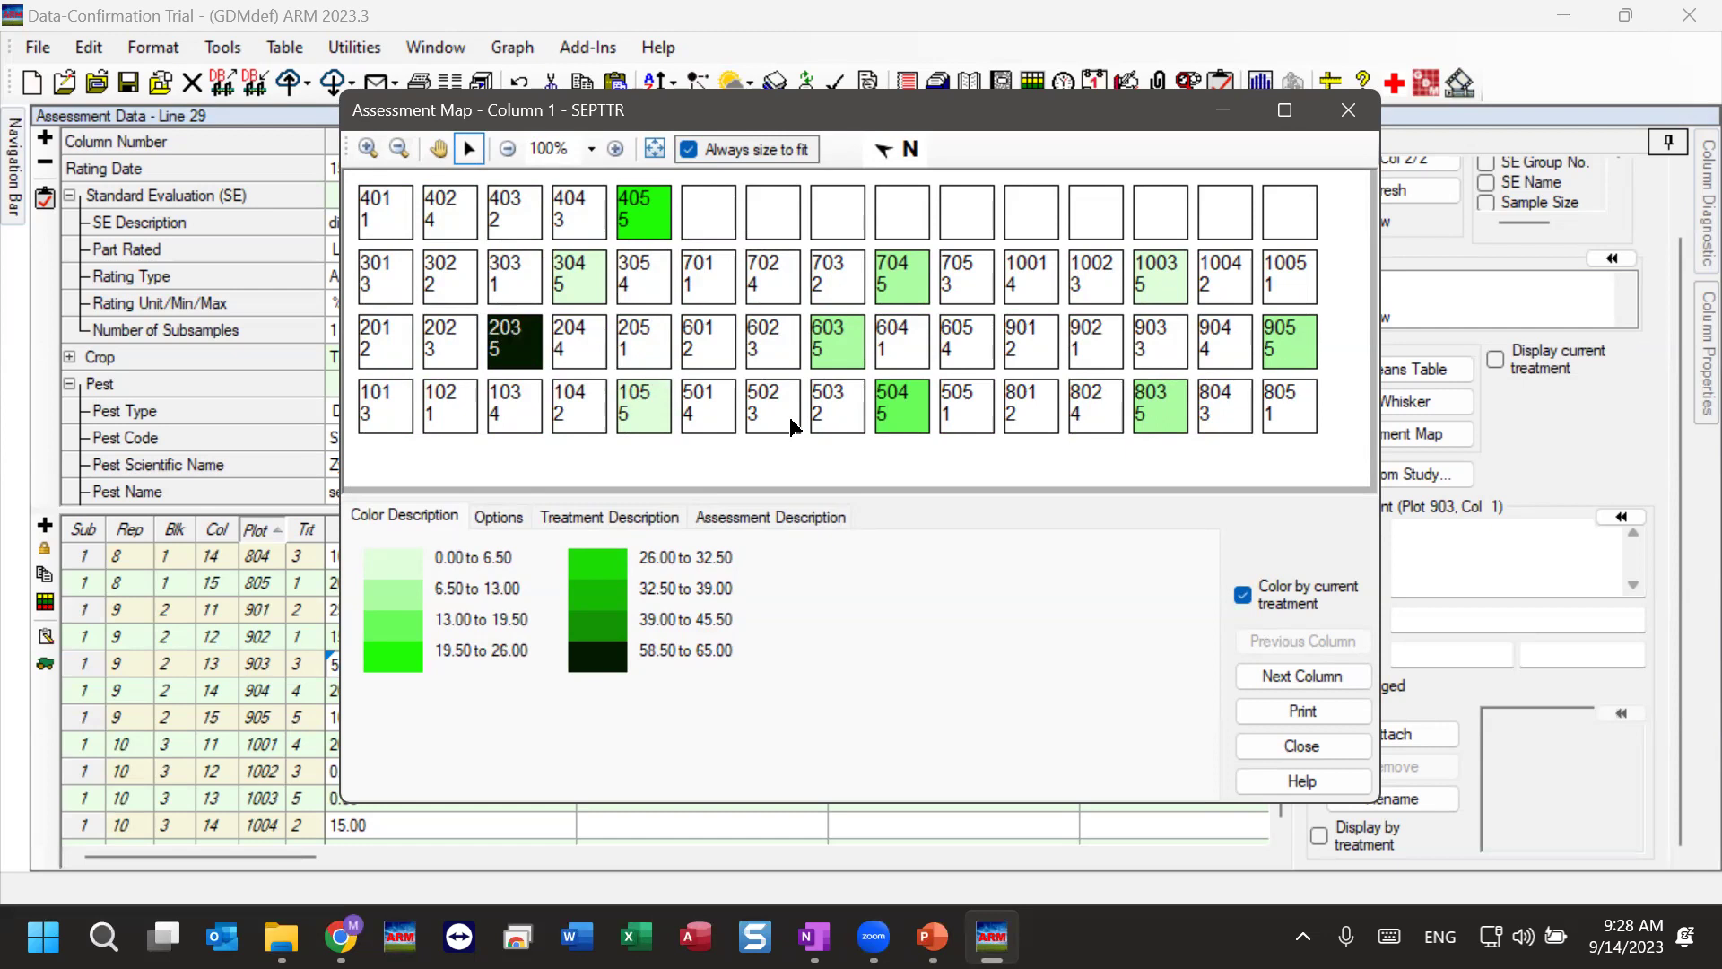
- Compare the map coloring of treatments 3, 1, 4, 2 and 5 in turn, and color all treatments again
{"action": "left_click", "coordinate": [381, 424]}
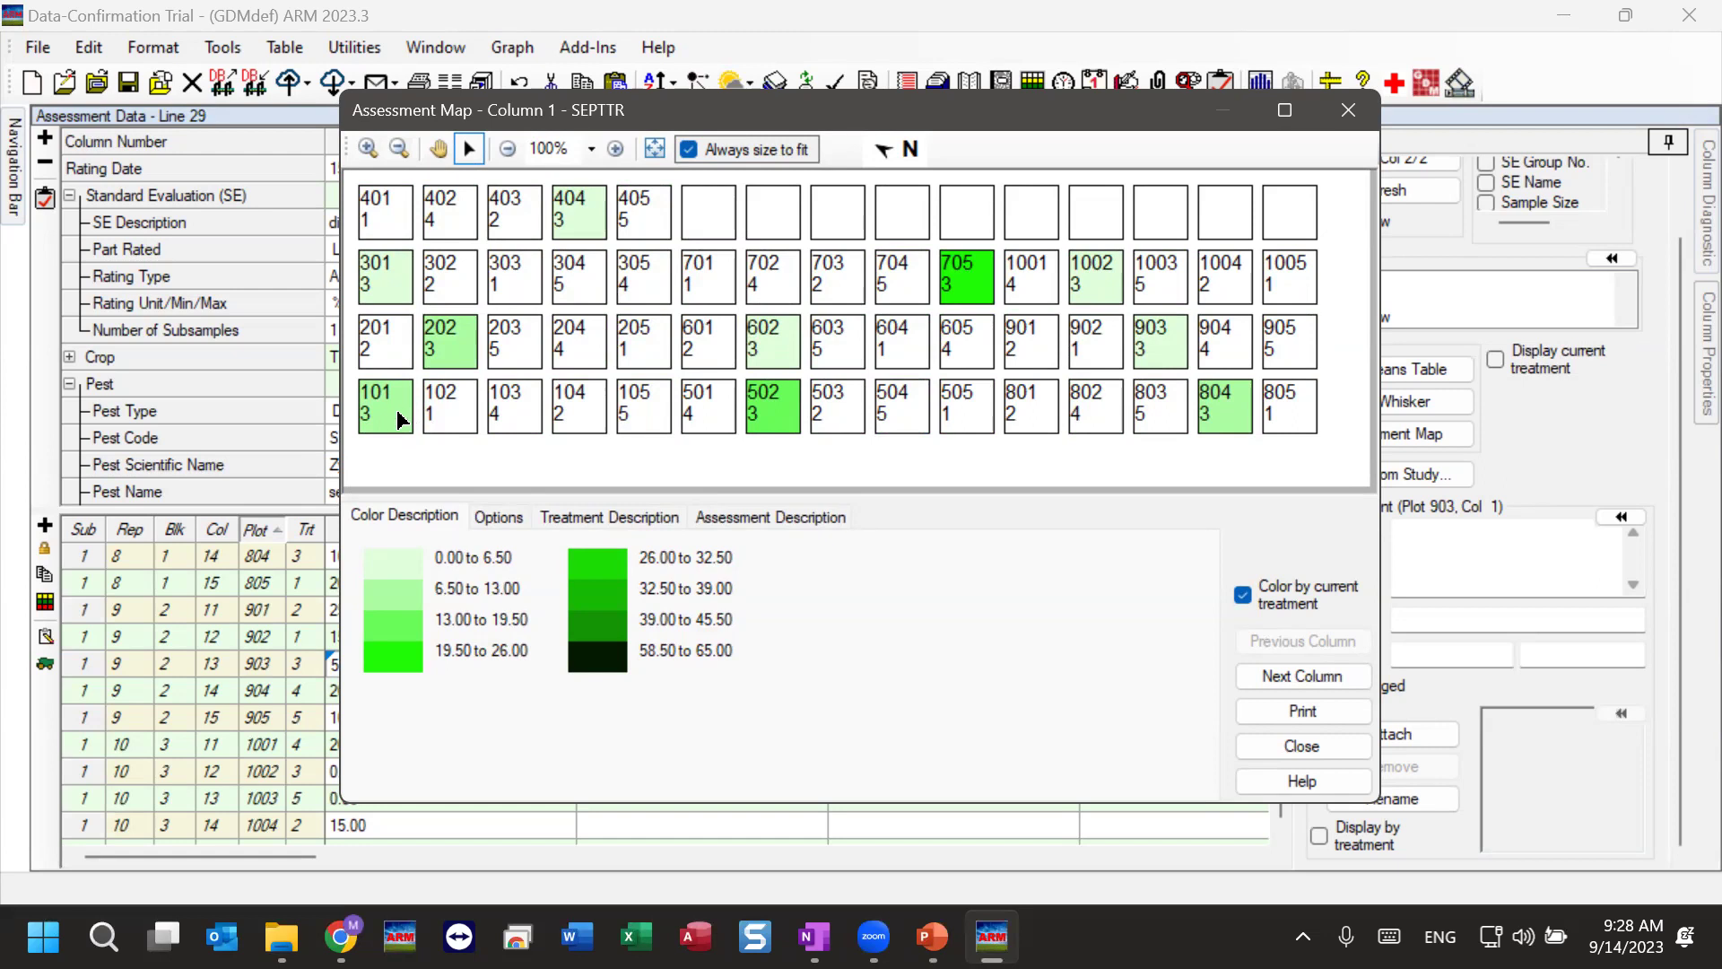
{"action": "left_click", "coordinate": [451, 418]}
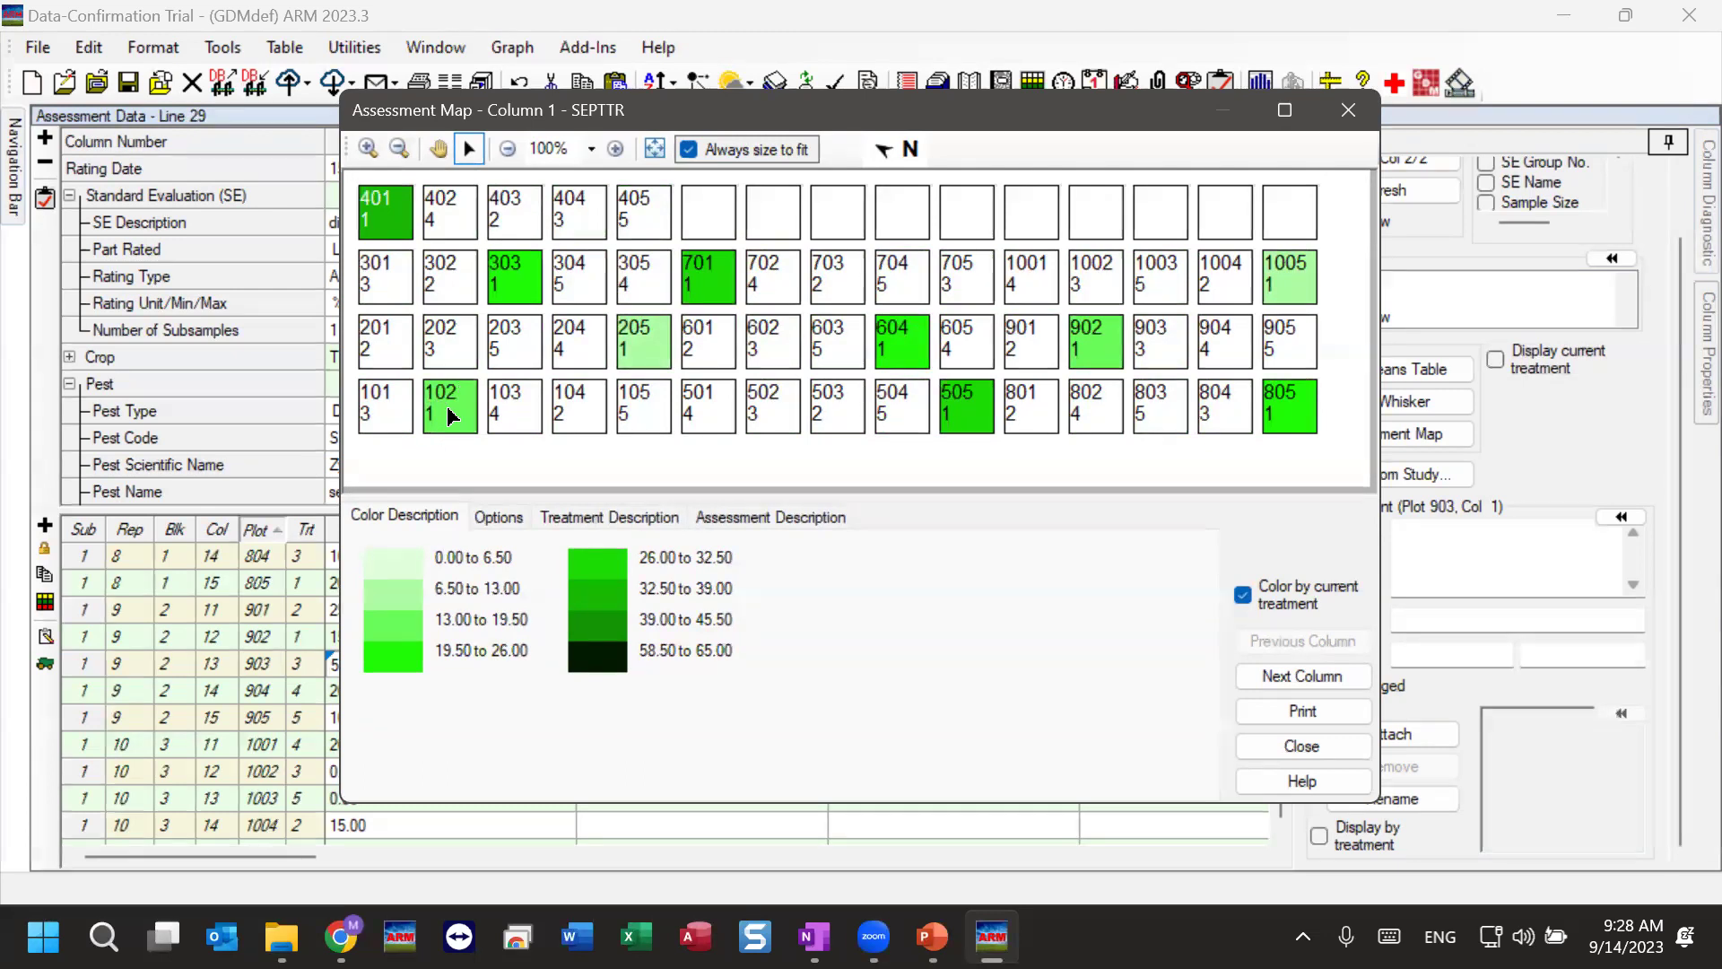
{"action": "left_click", "coordinate": [517, 422]}
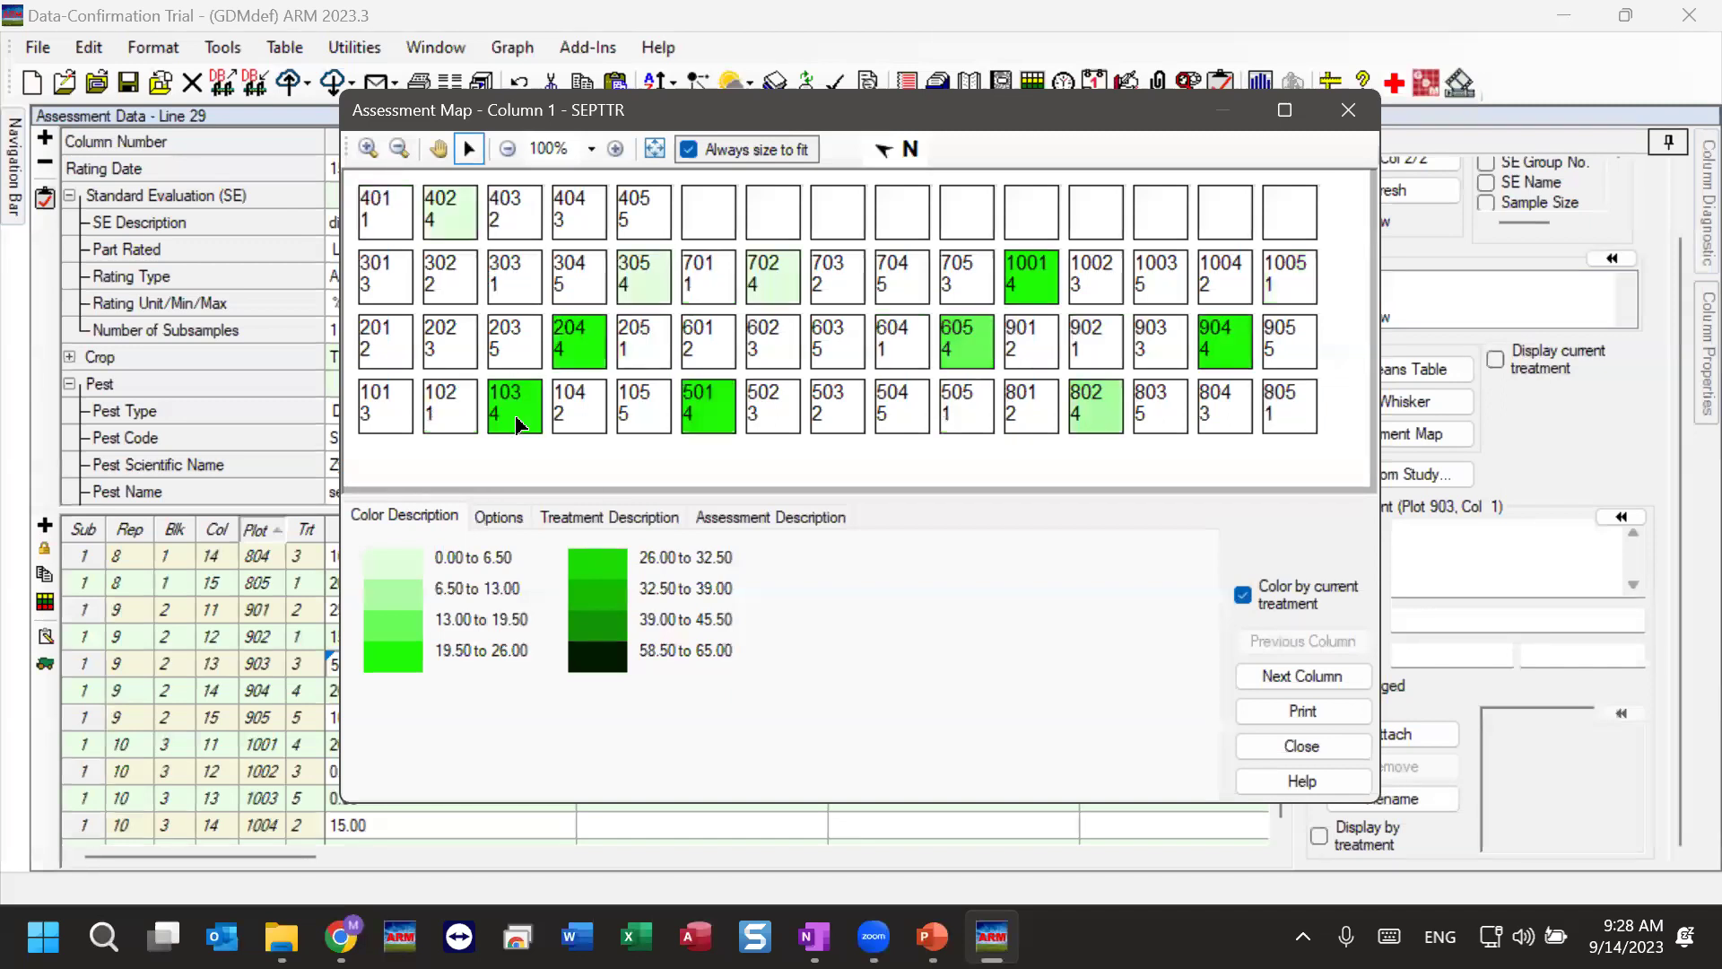
{"action": "left_click", "coordinate": [583, 422]}
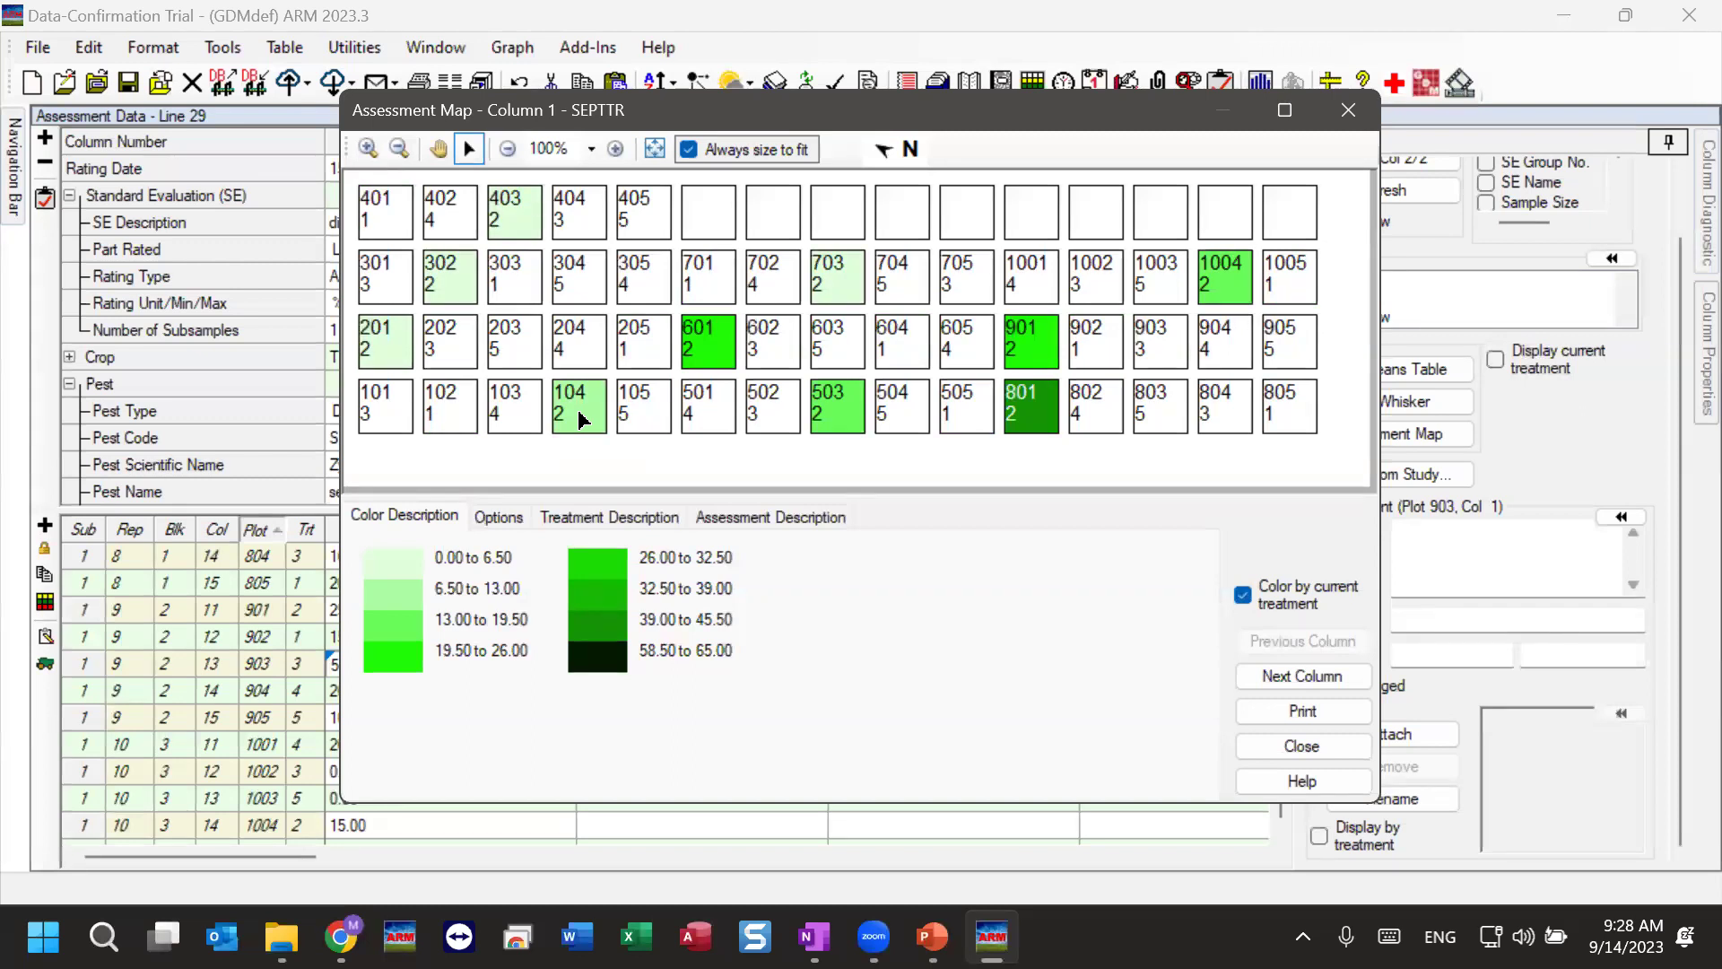
{"action": "left_click", "coordinate": [652, 420]}
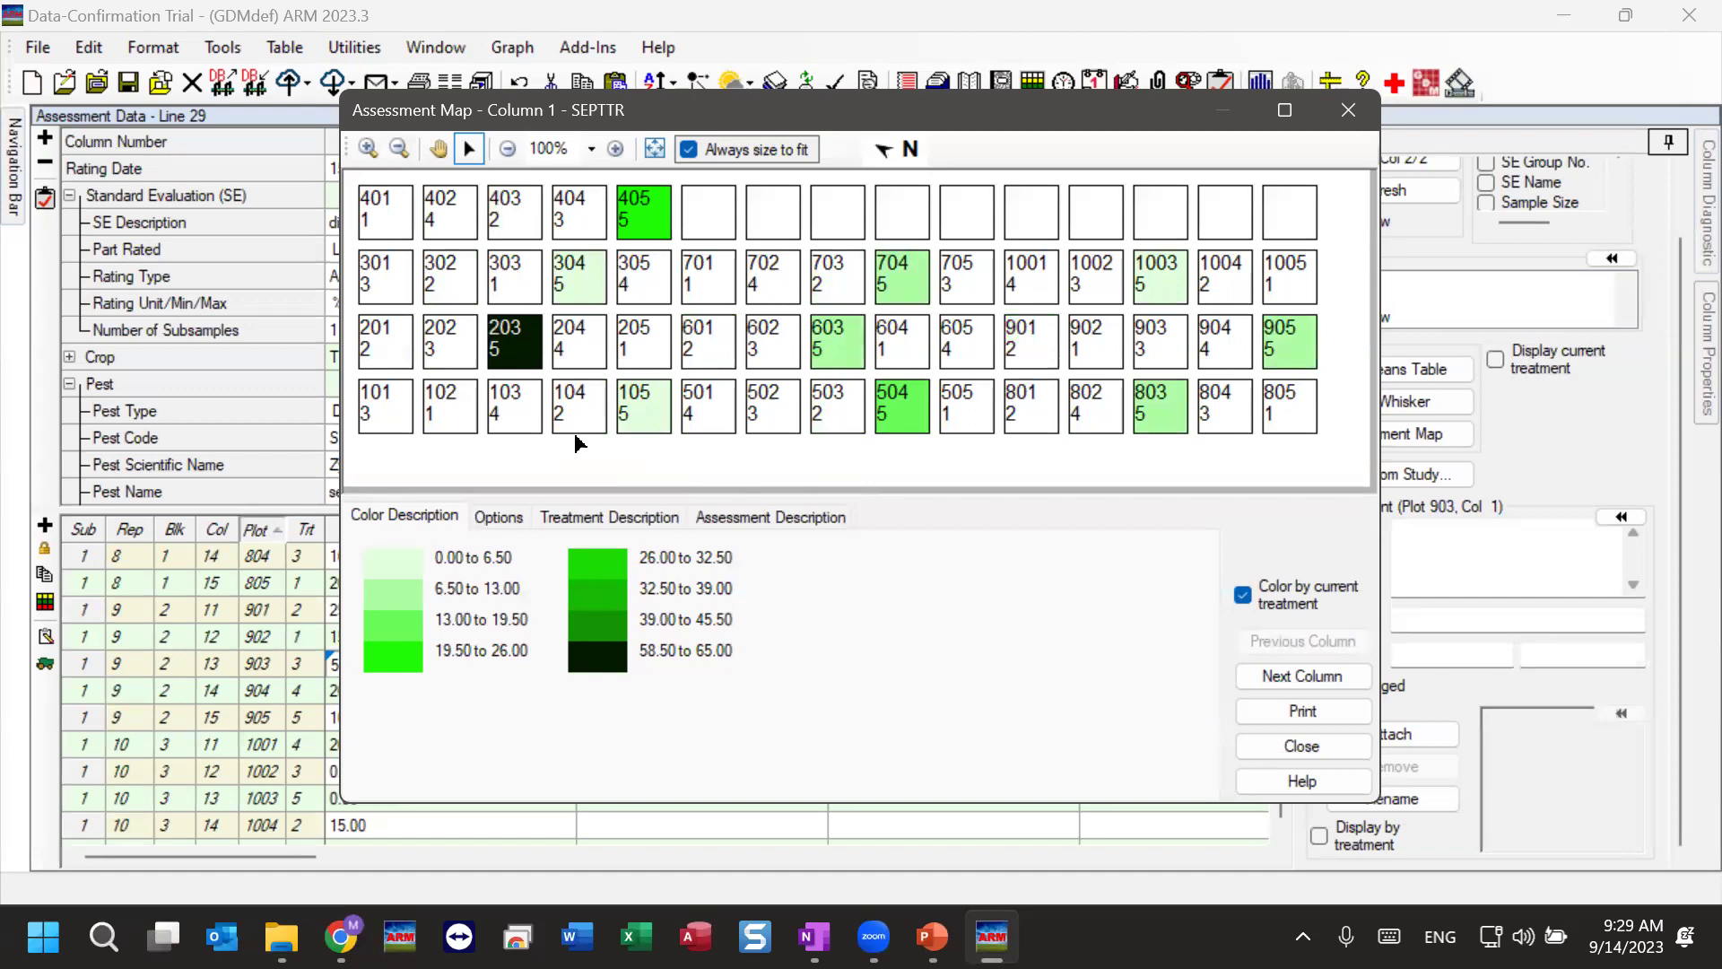
{"action": "left_click", "coordinate": [654, 424]}
{"action": "left_click", "coordinate": [1242, 595]}
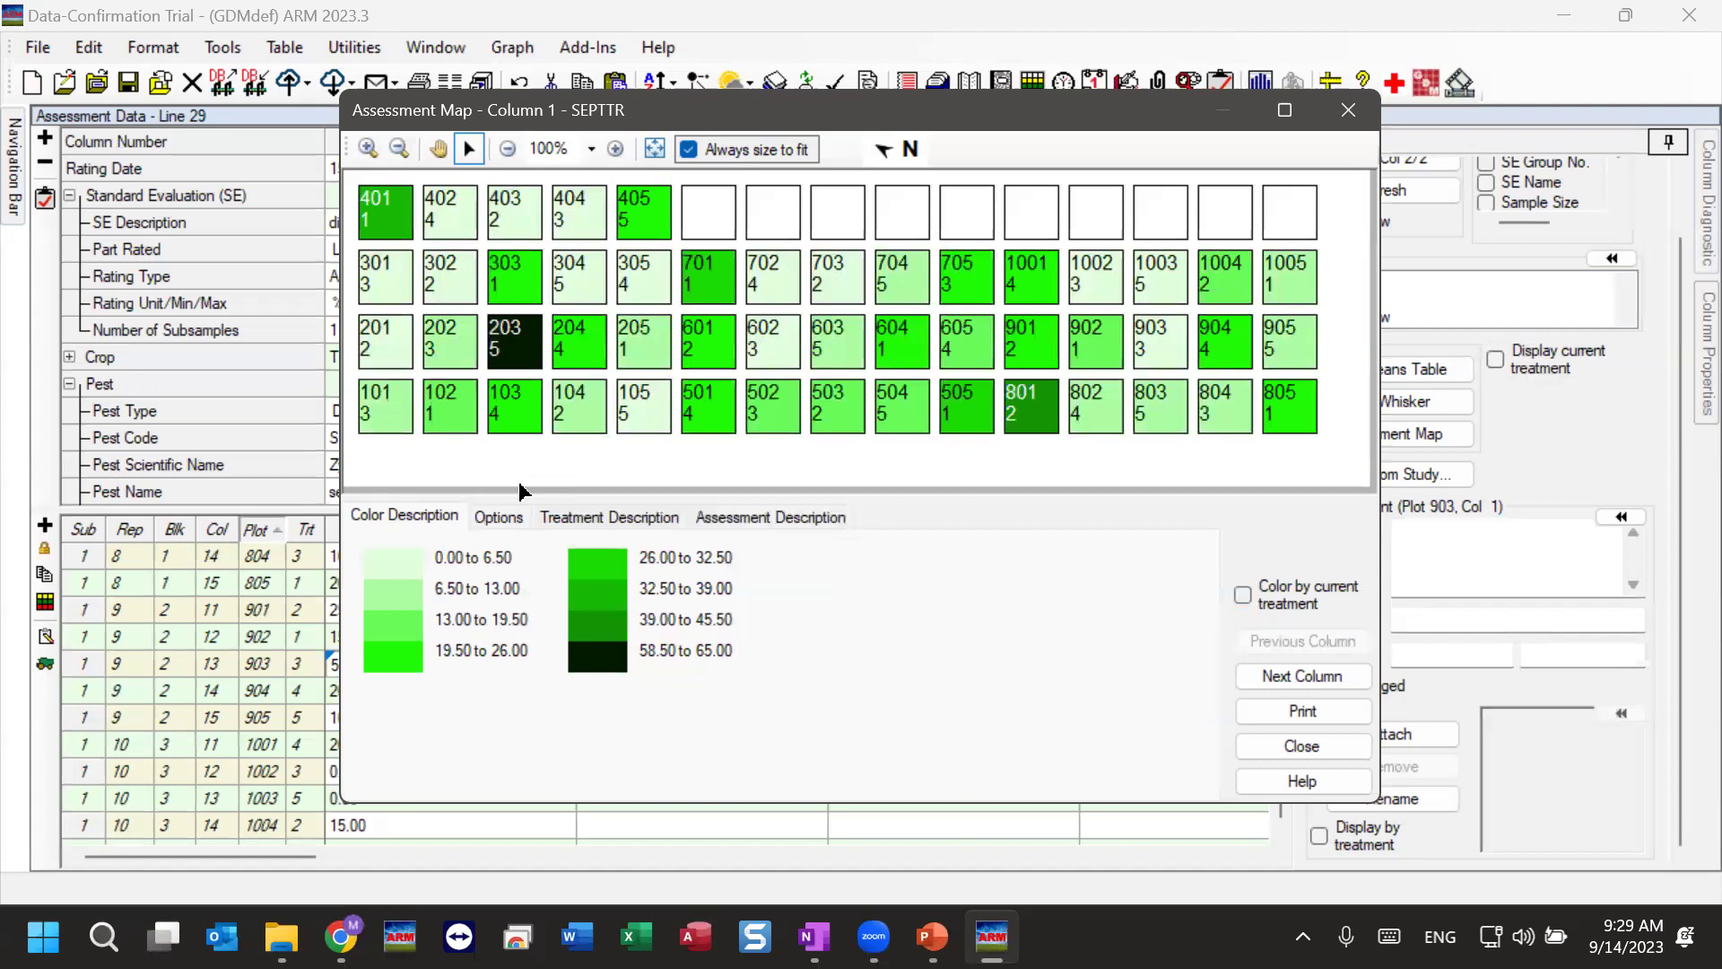
- Show the column 1 assessment map at true scale, examine the plot coloring across the field, and close the map
{"action": "left_click", "coordinate": [488, 517]}
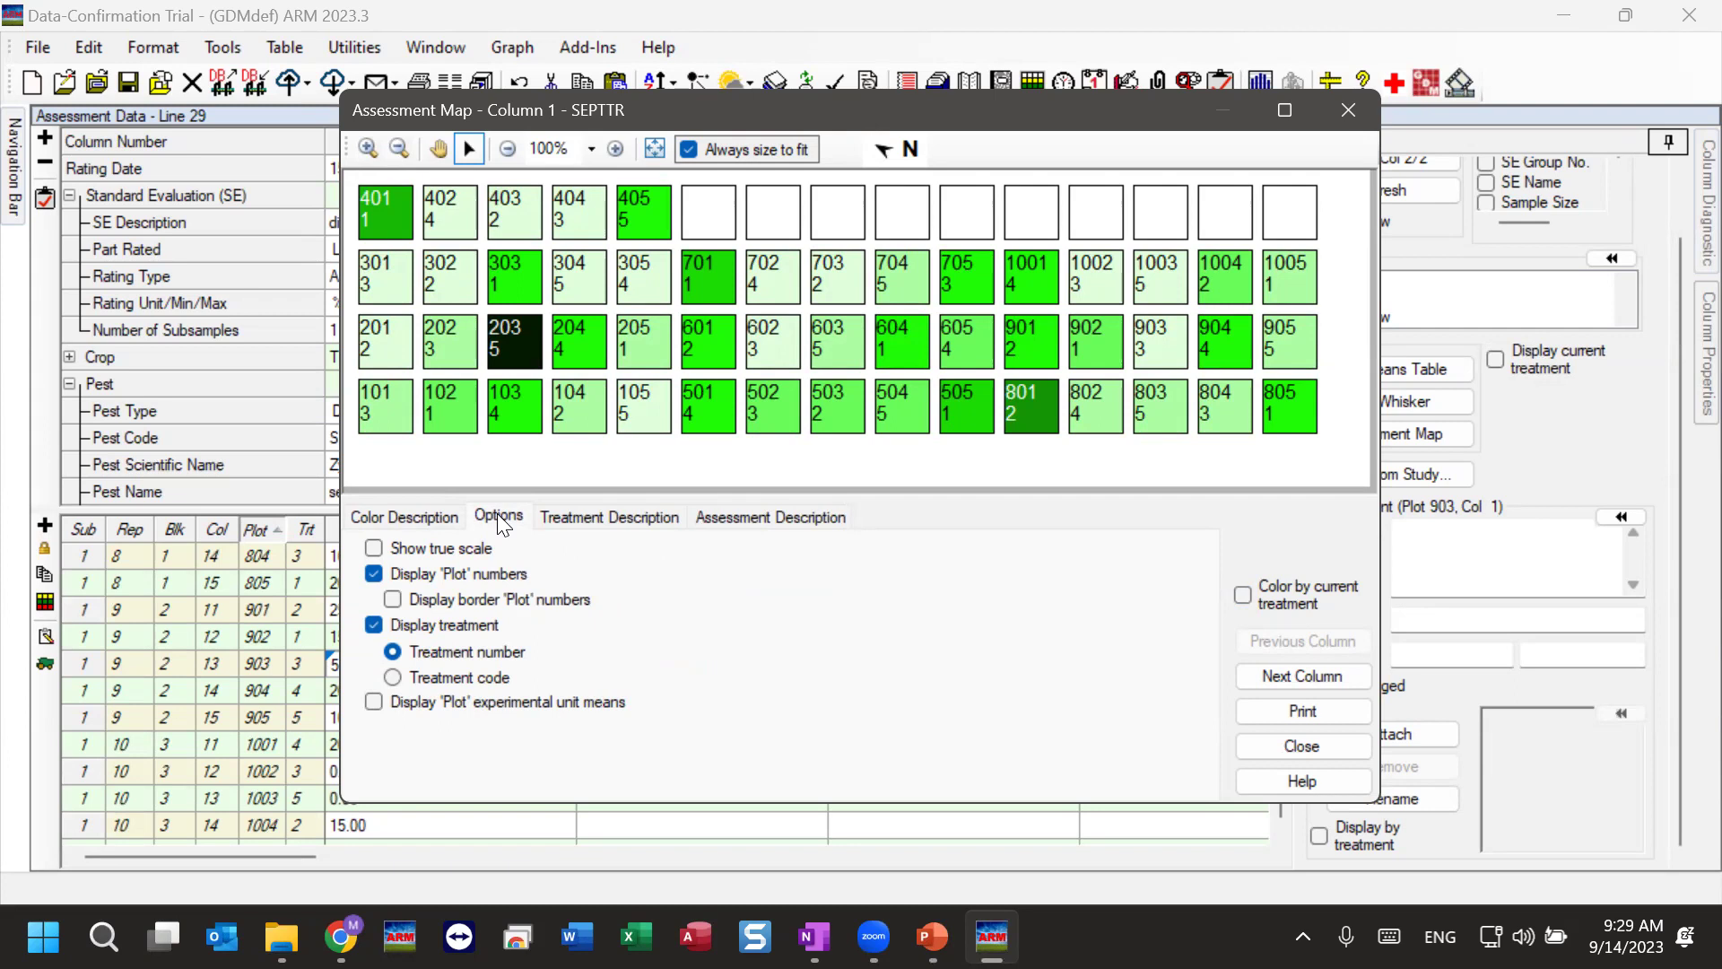
{"action": "left_click", "coordinate": [400, 549]}
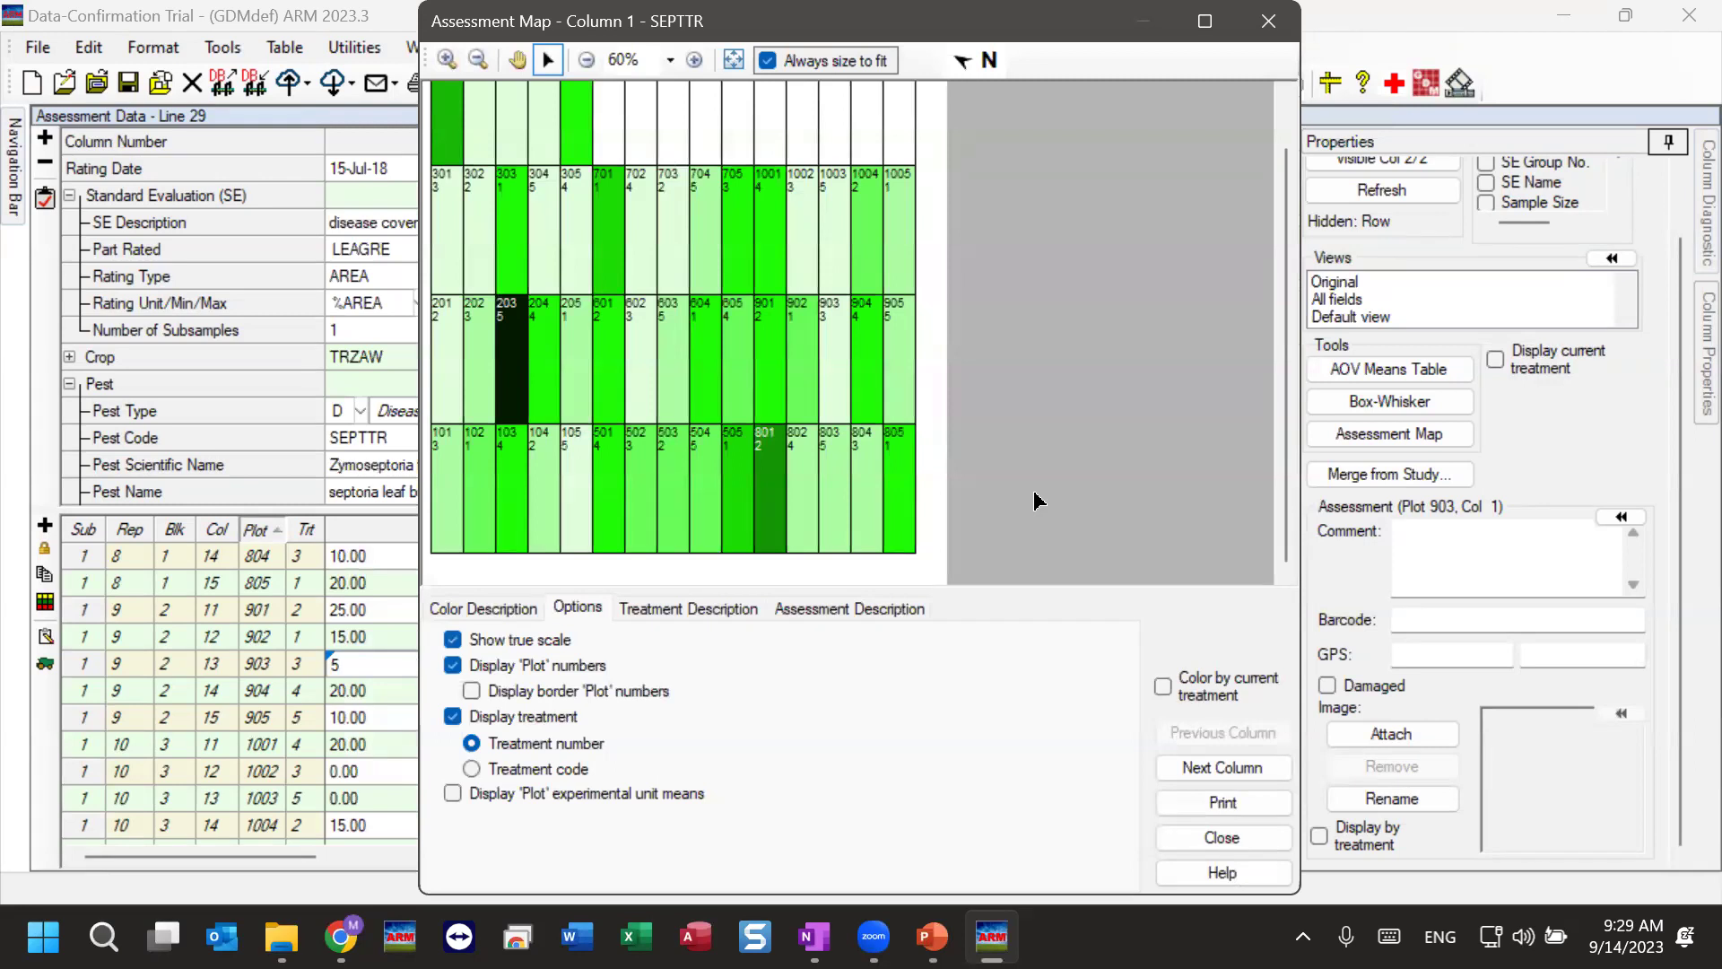
{"action": "left_click_drag", "start_coordinate": [1286, 427], "coordinate": [1284, 301]}
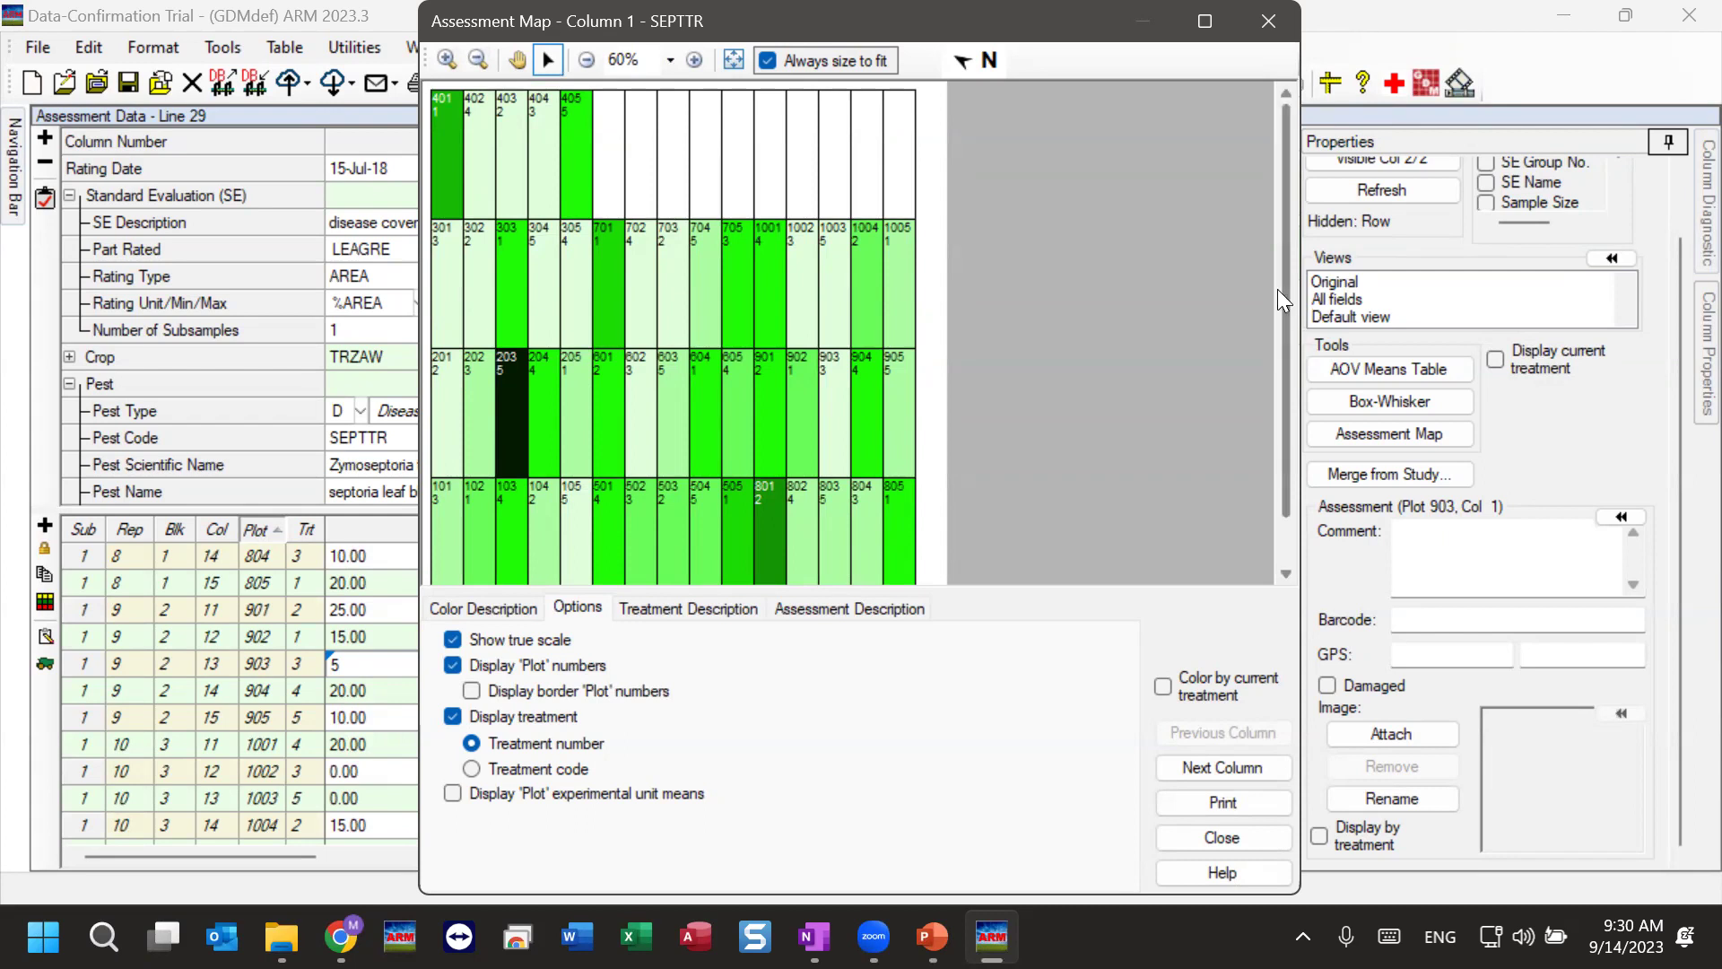
{"action": "left_click_drag", "start_coordinate": [1277, 288], "coordinate": [1279, 342]}
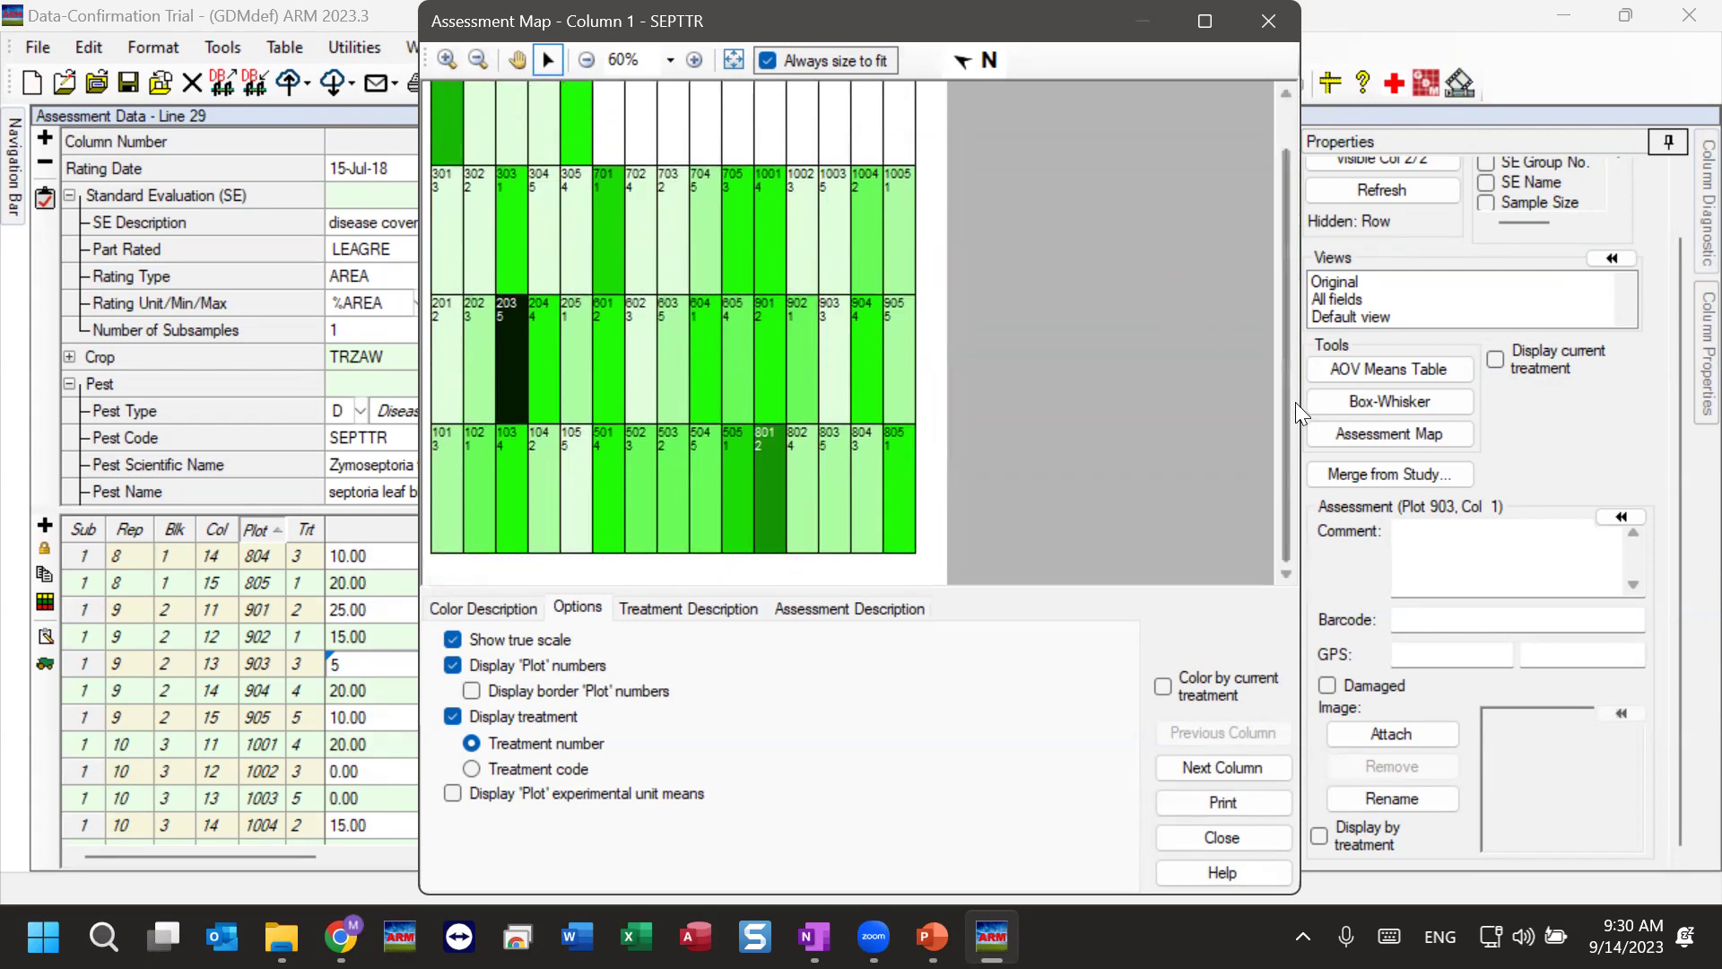
{"action": "mouse_move", "coordinate": [1281, 429]}
{"action": "left_mouse_down"}
{"action": "mouse_move", "coordinate": [1293, 391]}
{"action": "mouse_move", "coordinate": [1293, 418]}
{"action": "left_mouse_up"}
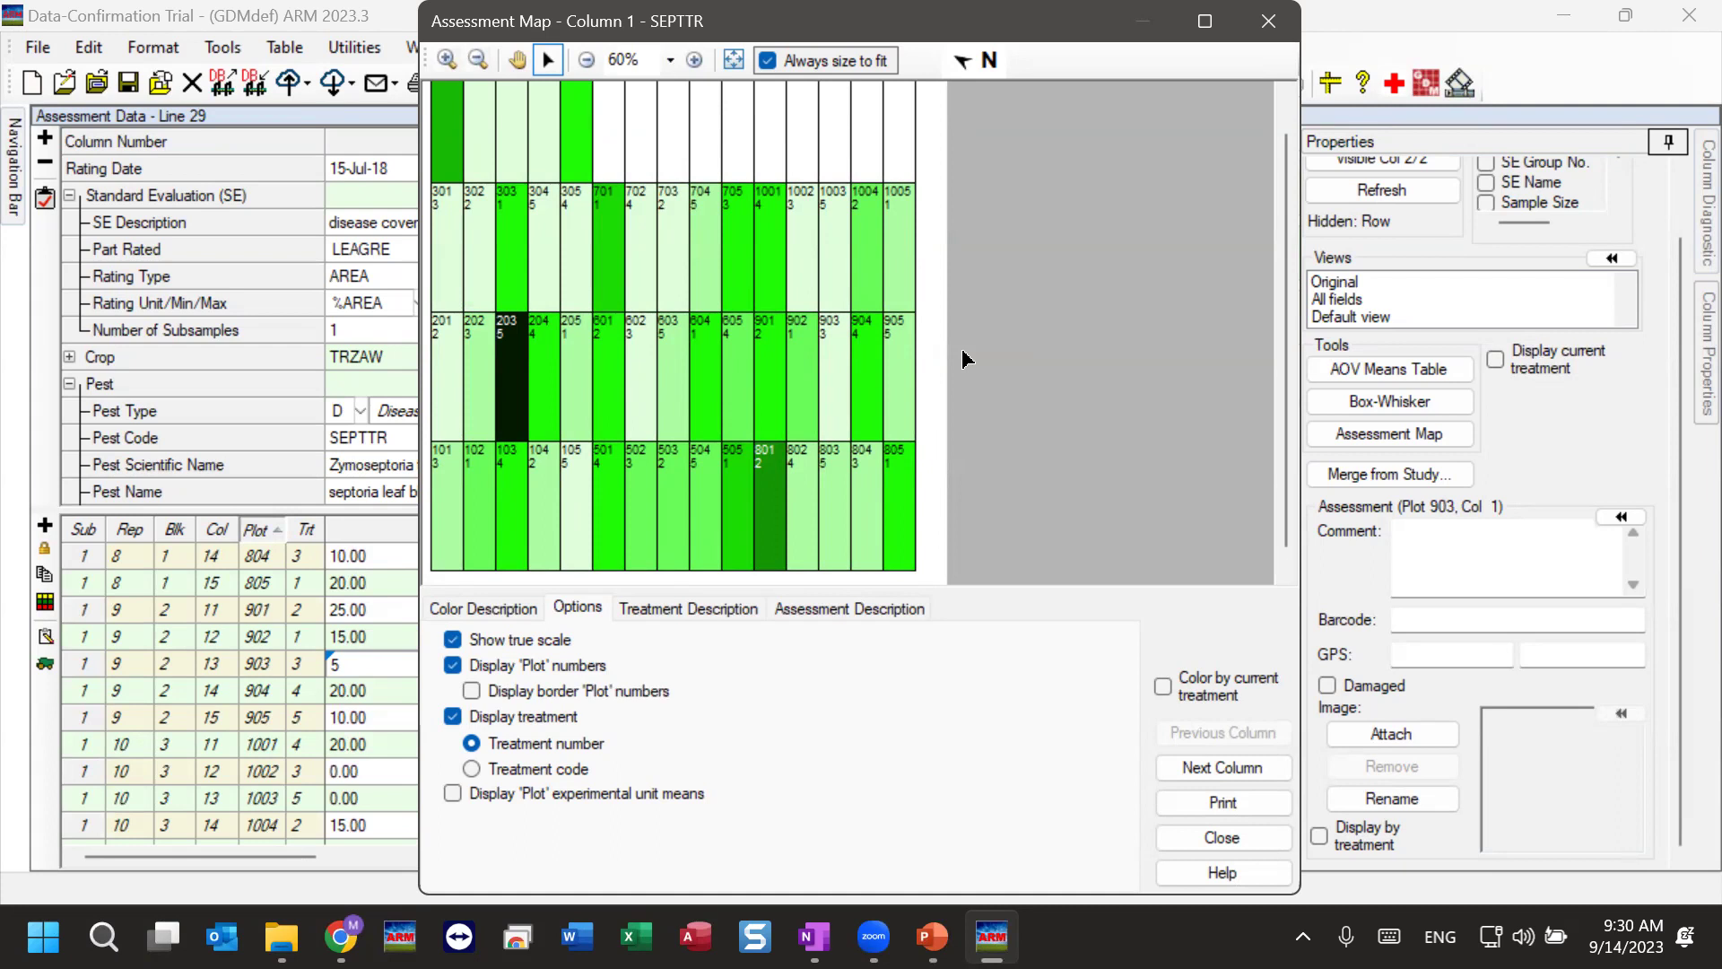
{"action": "scroll", "coordinate": [1283, 408], "scroll_direction": "down", "scroll_amount": 1}
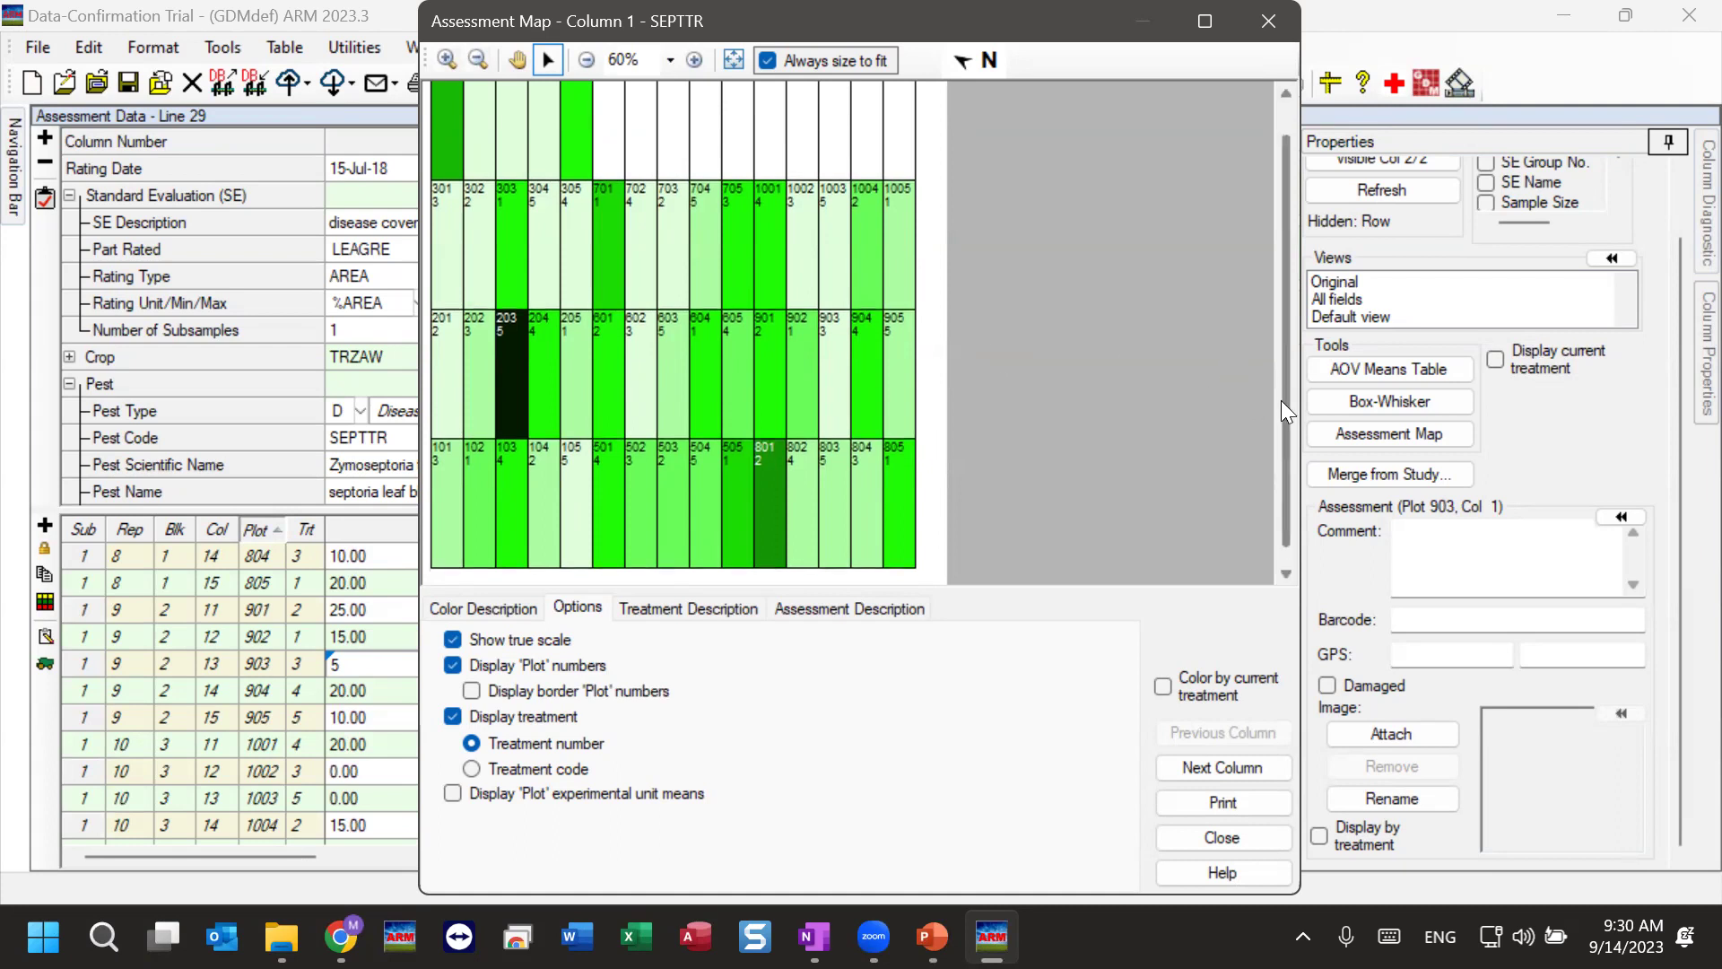
{"action": "left_click_drag", "start_coordinate": [1281, 411], "coordinate": [1271, 296]}
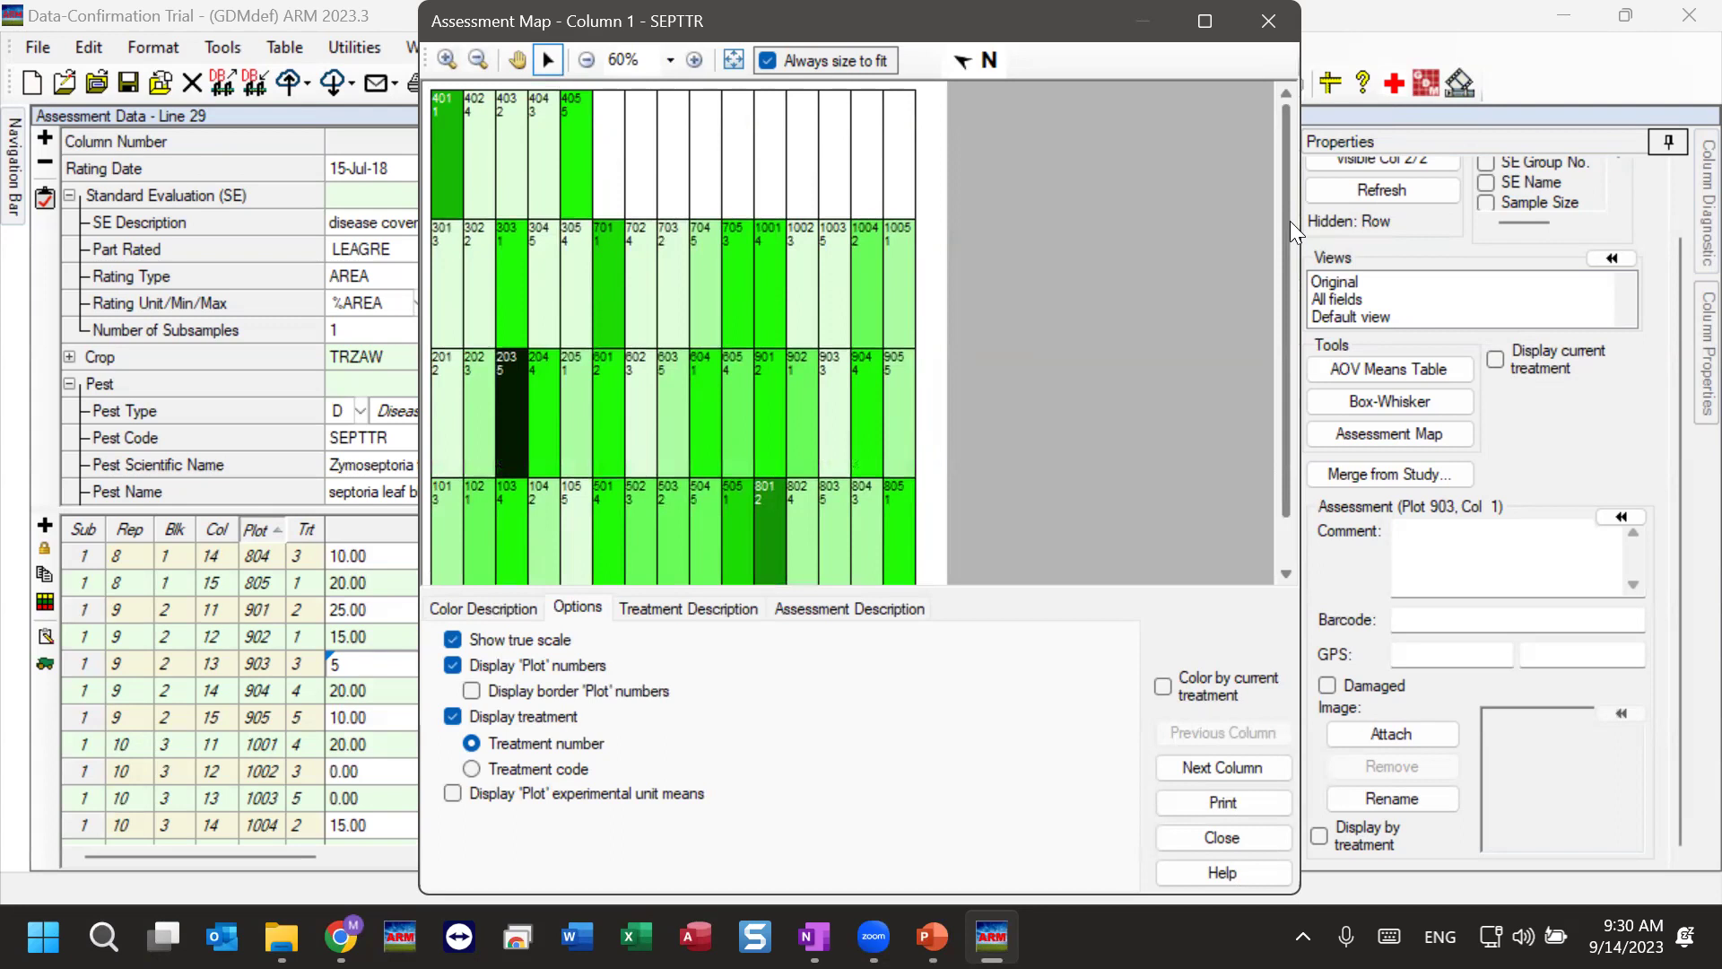
{"action": "left_click_drag", "start_coordinate": [1286, 260], "coordinate": [1277, 356]}
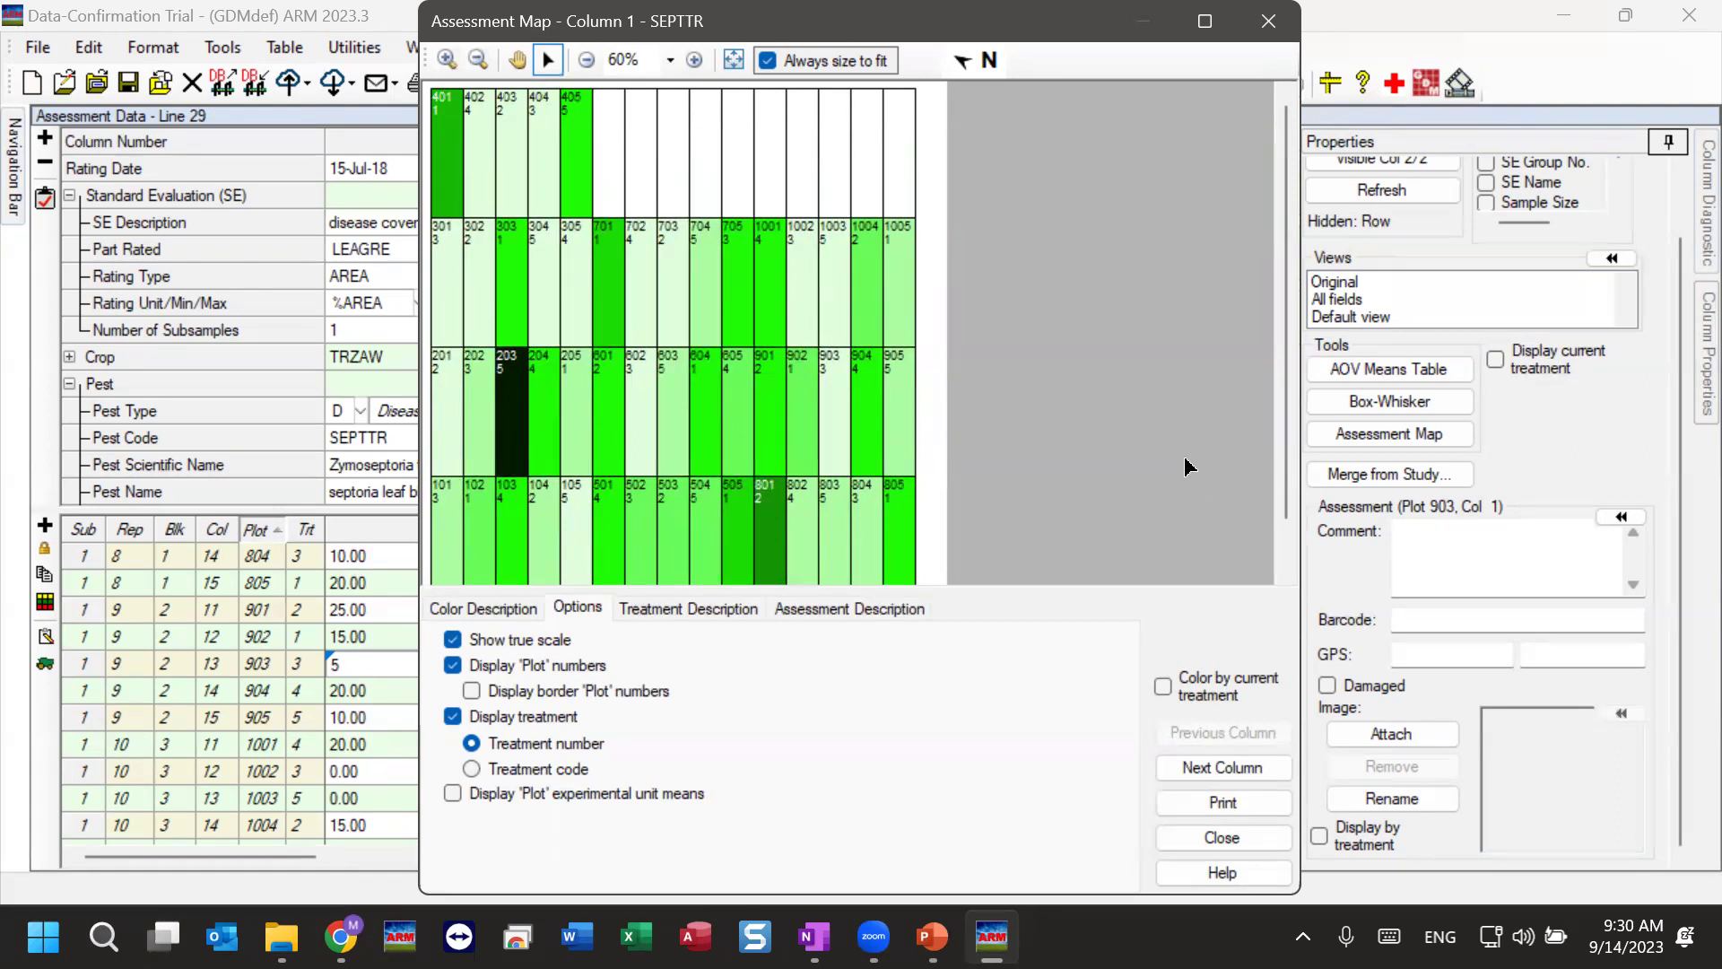
{"action": "left_click", "coordinate": [1186, 839]}
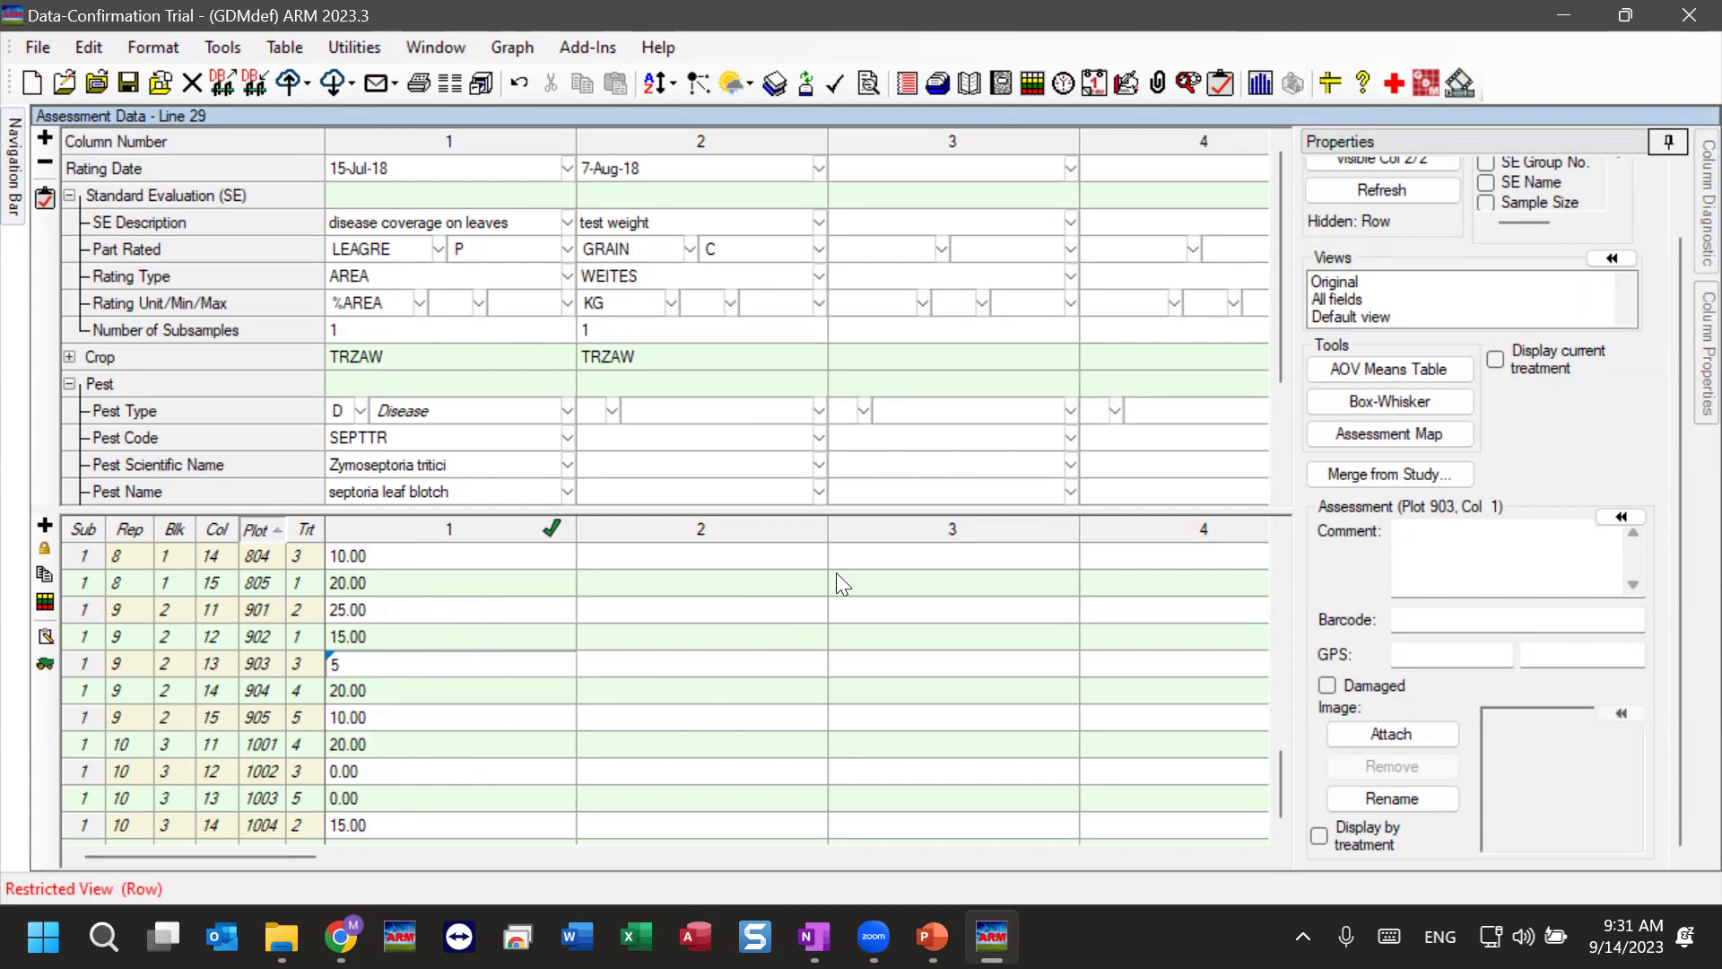
- Reopen the assessment map, view the column 2 map, return to column 1, and close the map
{"action": "left_click", "coordinate": [1386, 435]}
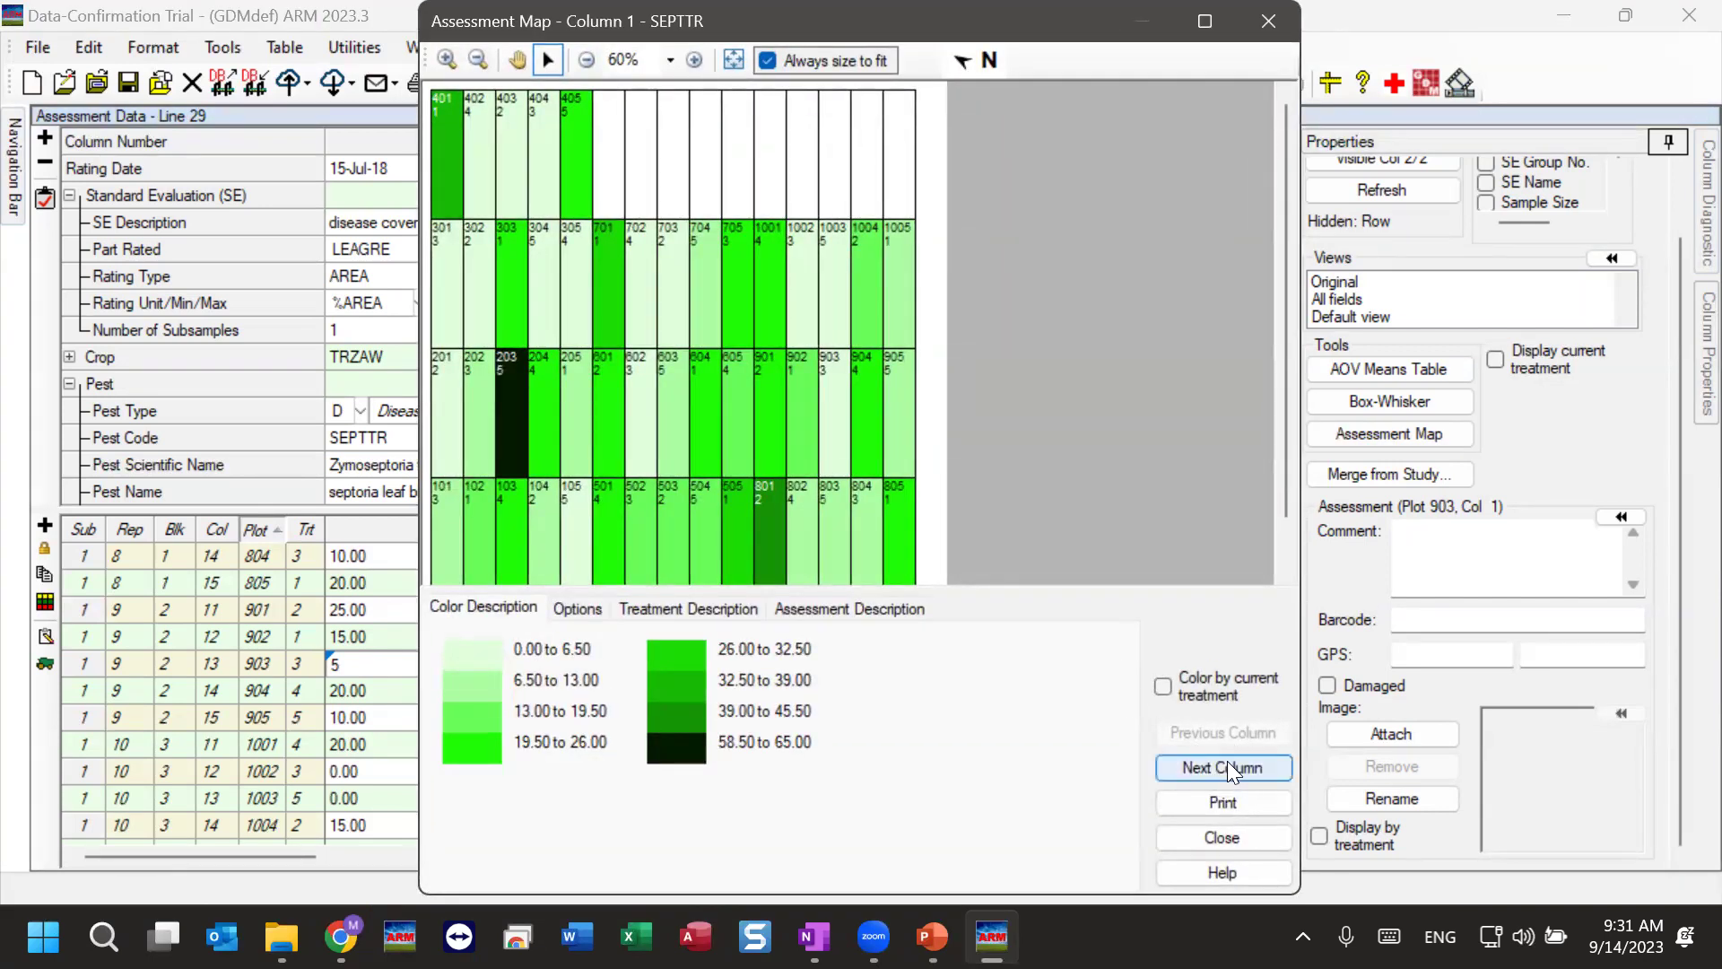
{"action": "left_click", "coordinate": [1227, 760]}
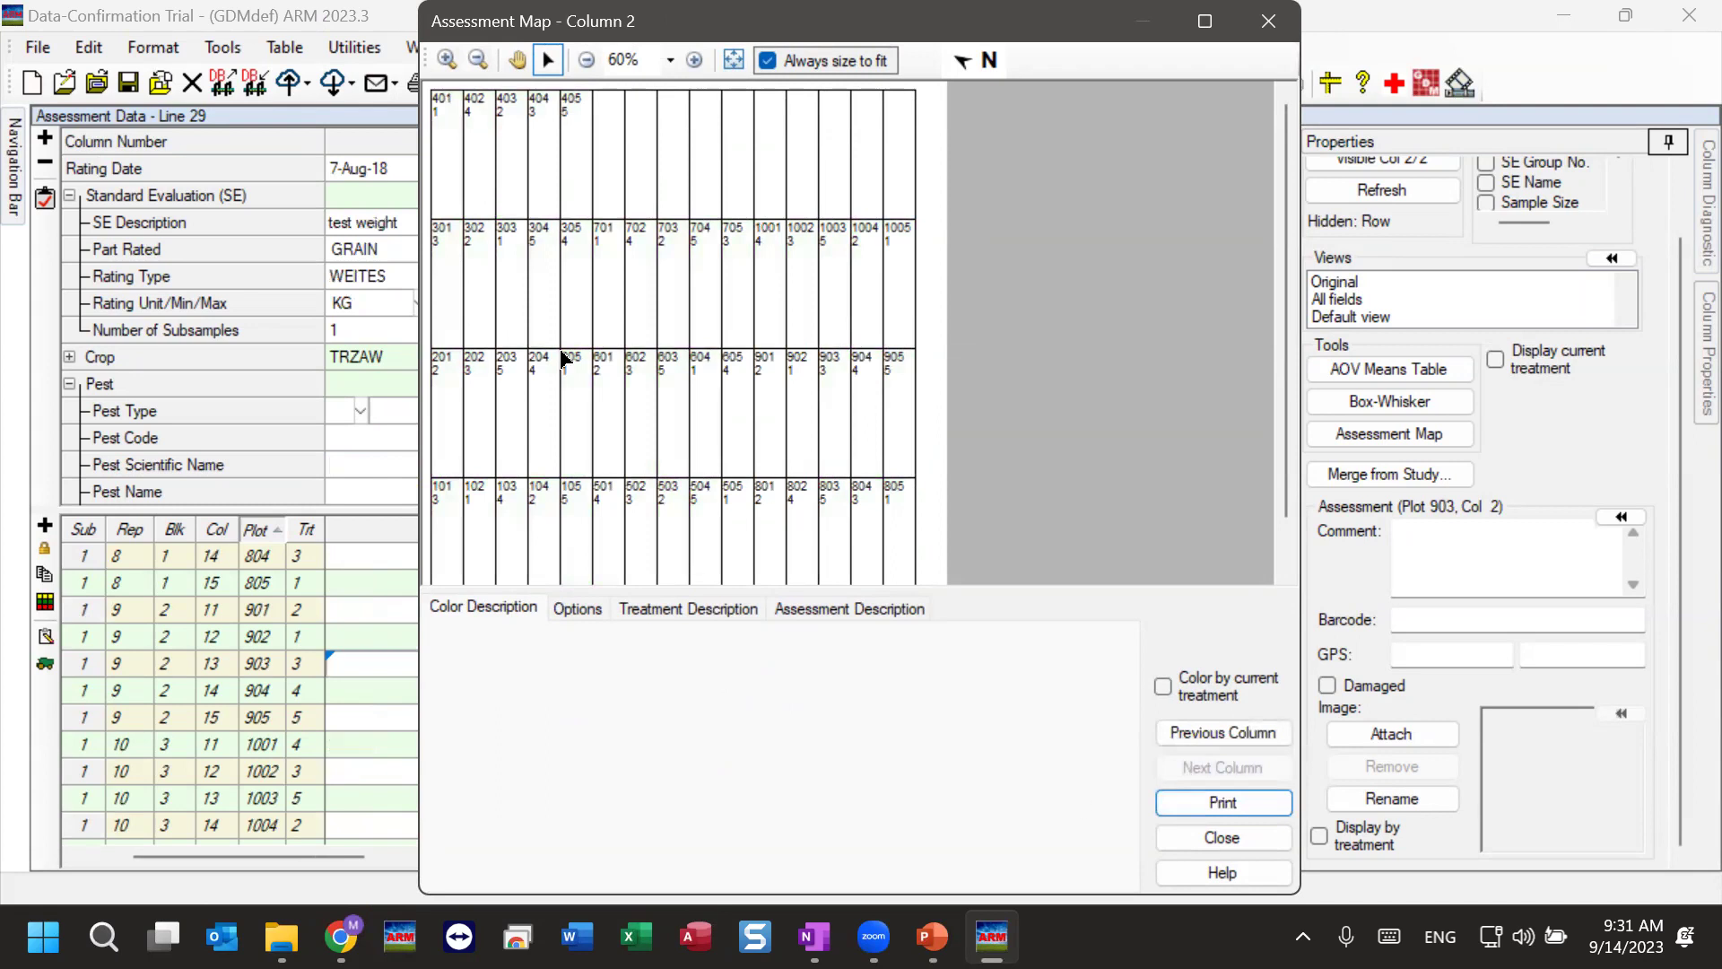
{"action": "left_click", "coordinate": [1206, 738]}
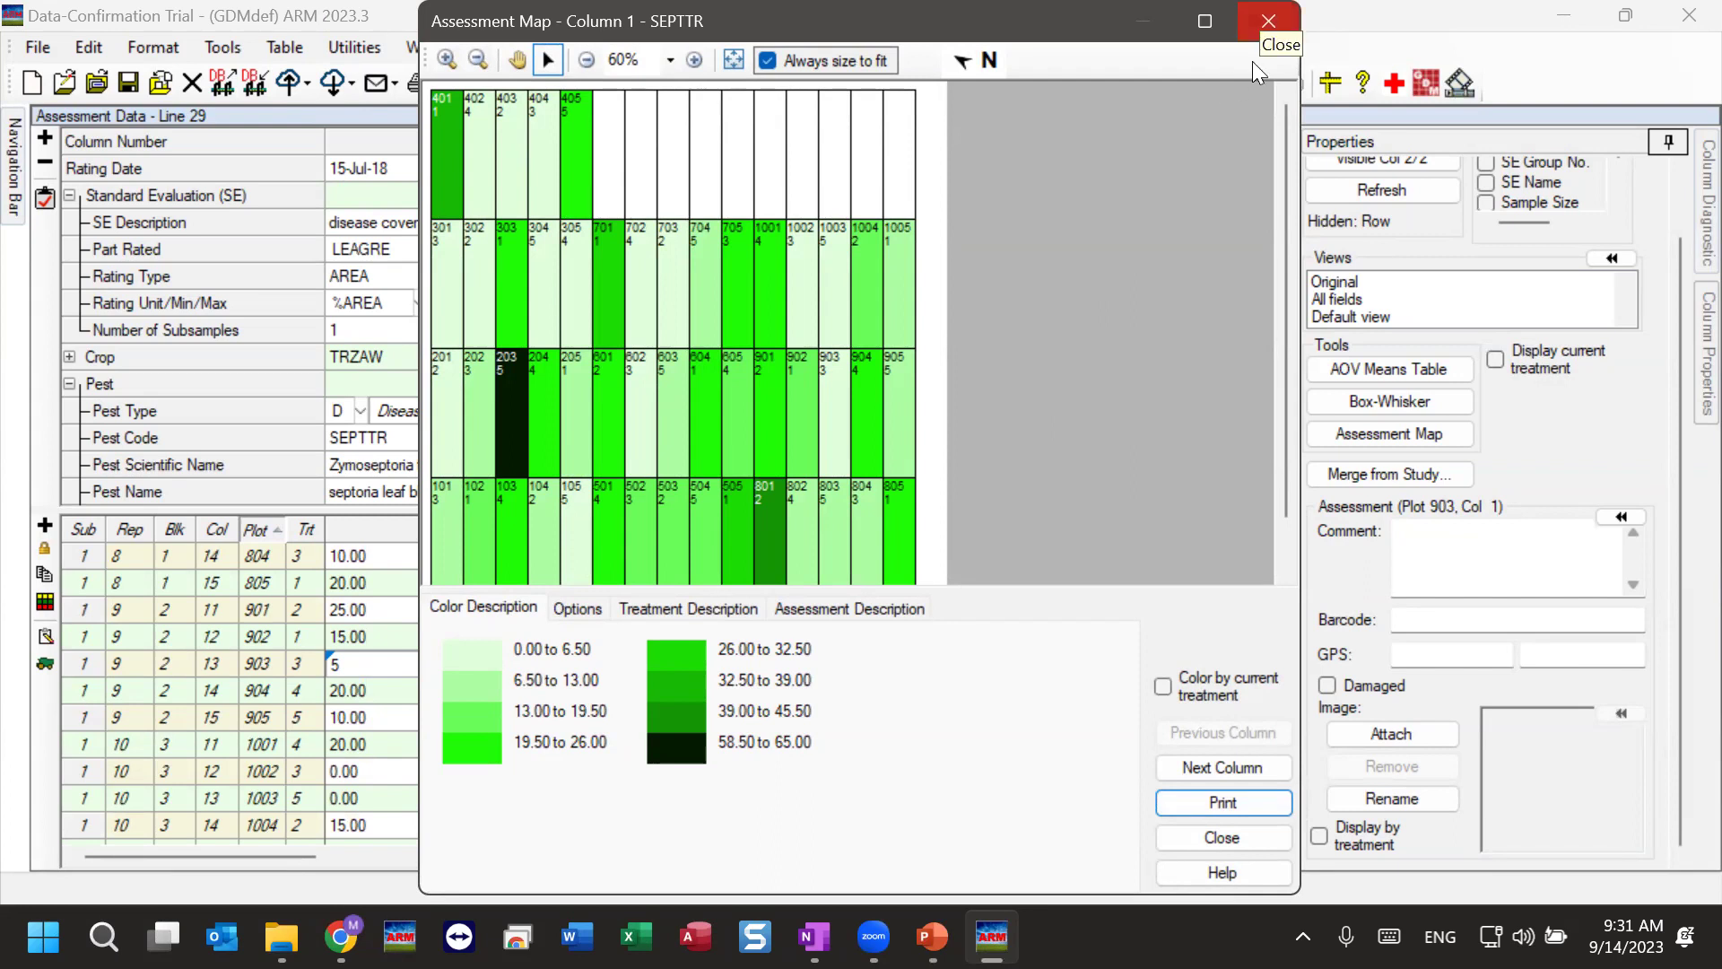
{"action": "left_click", "coordinate": [1267, 25]}
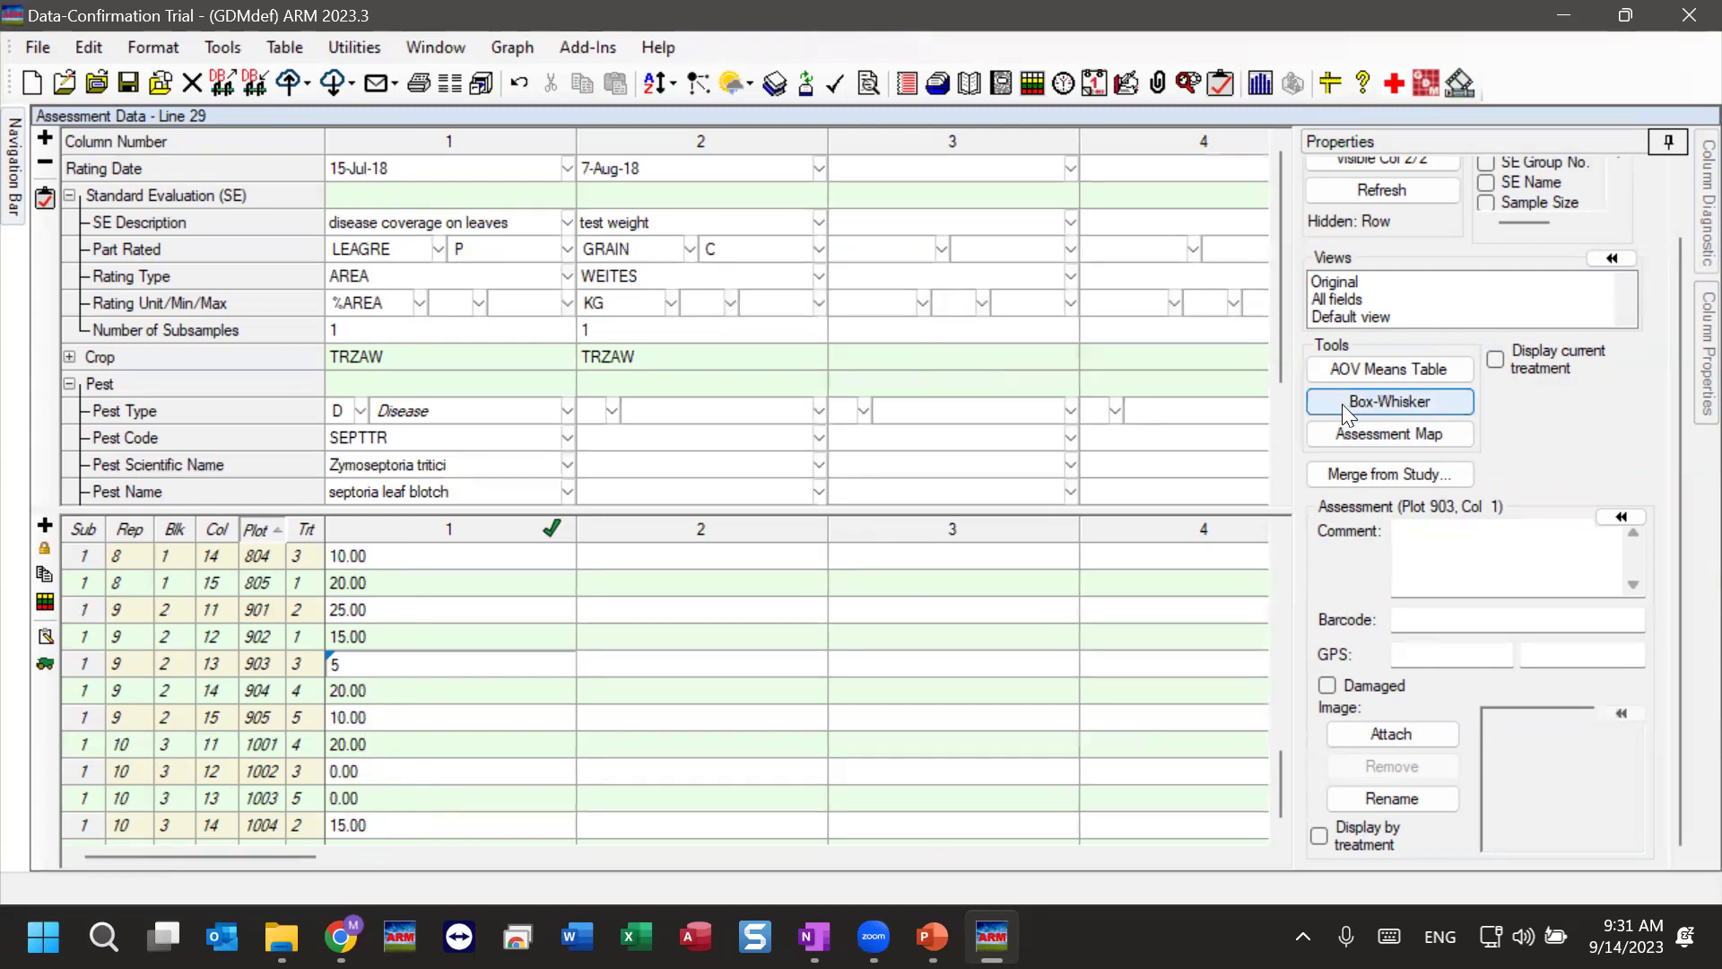
- Open the Box-Whisker graph of column 1 full screen and identify the plot behind the treatment 3 outlier
{"action": "left_click", "coordinate": [1451, 405]}
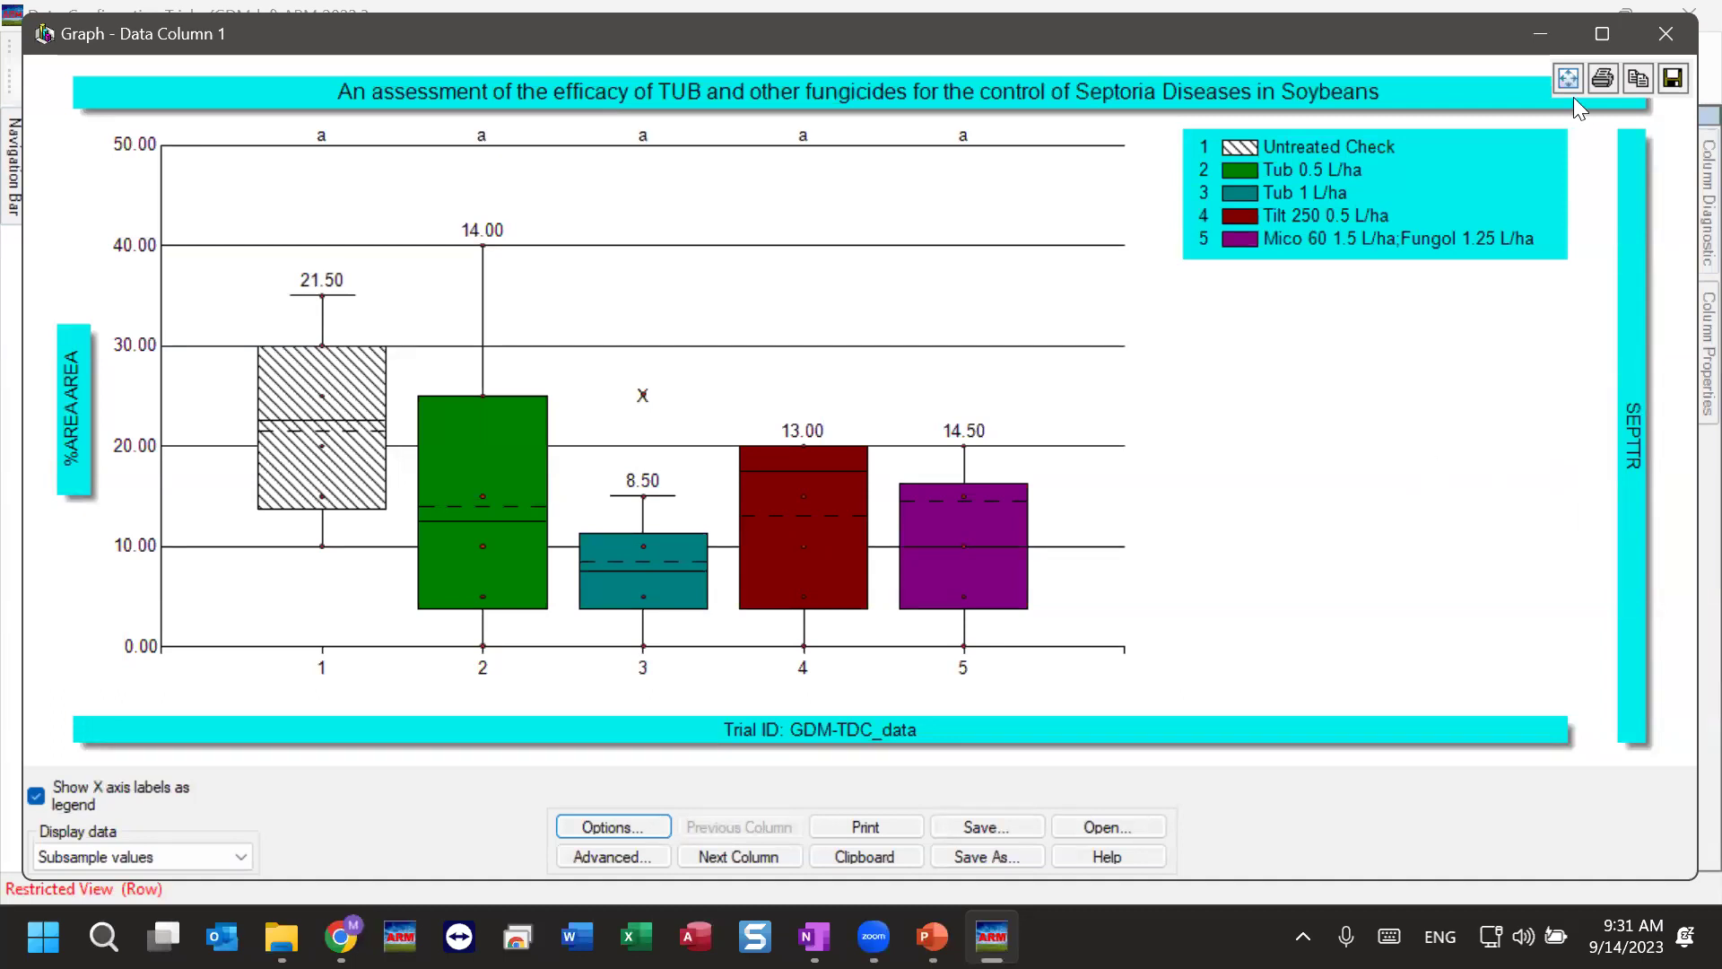
{"action": "left_click", "coordinate": [1595, 38]}
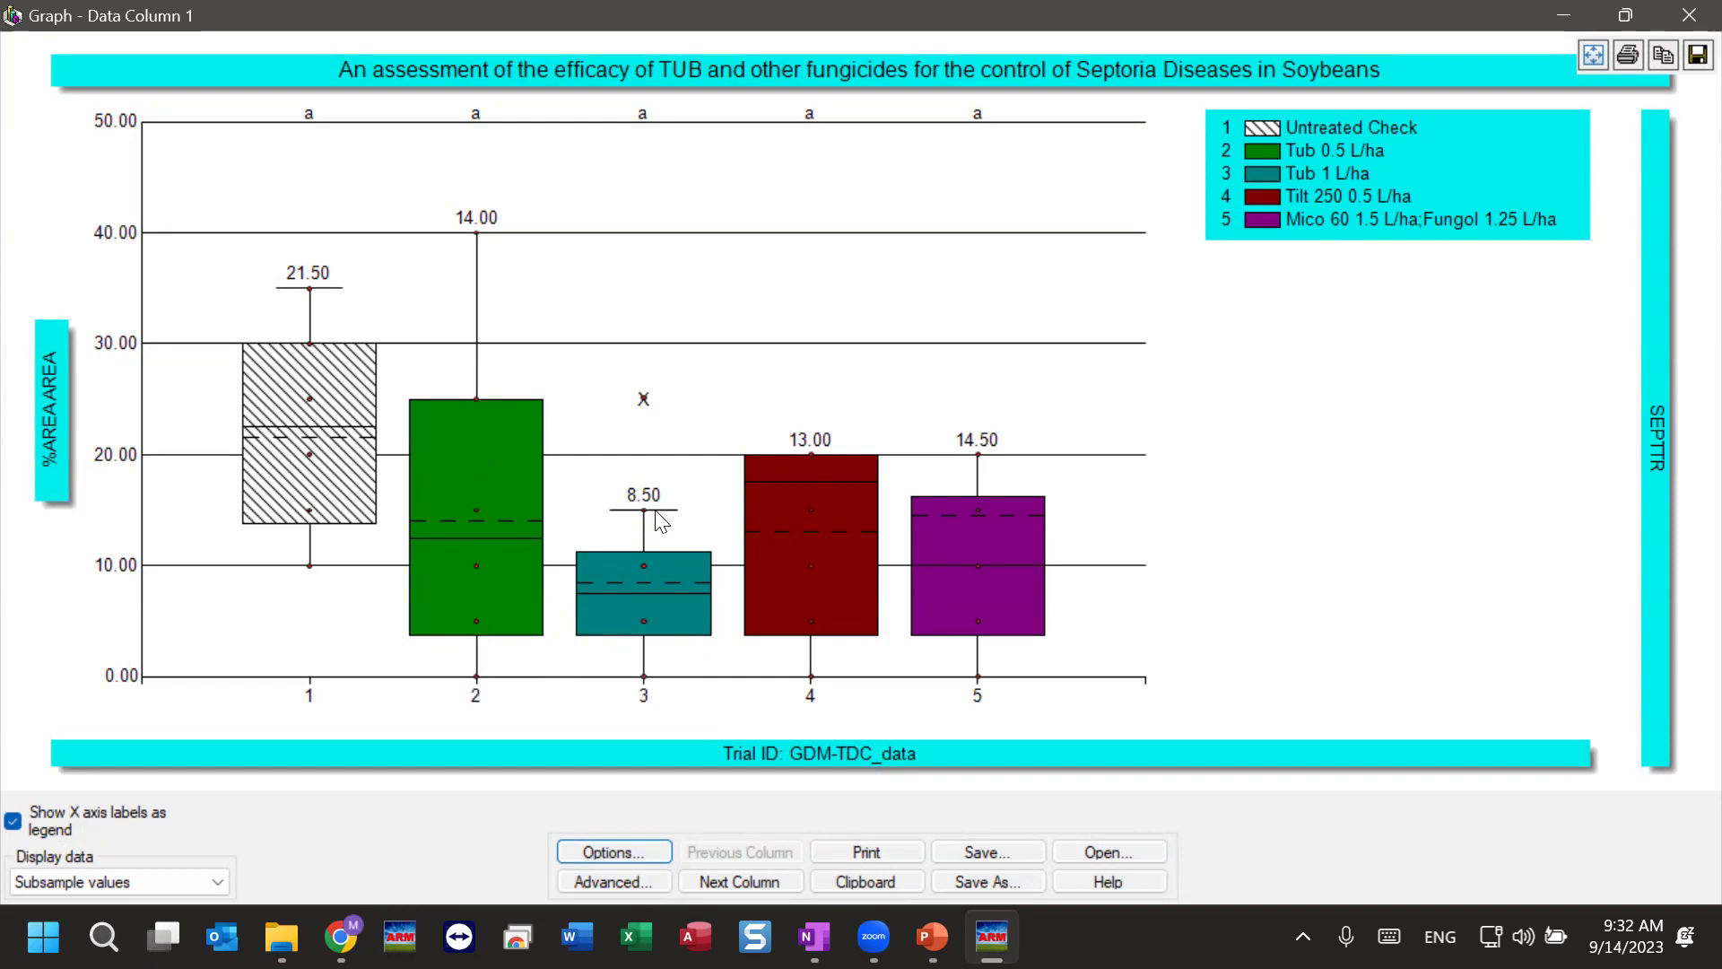
{"action": "mouse_move", "coordinate": [646, 398]}
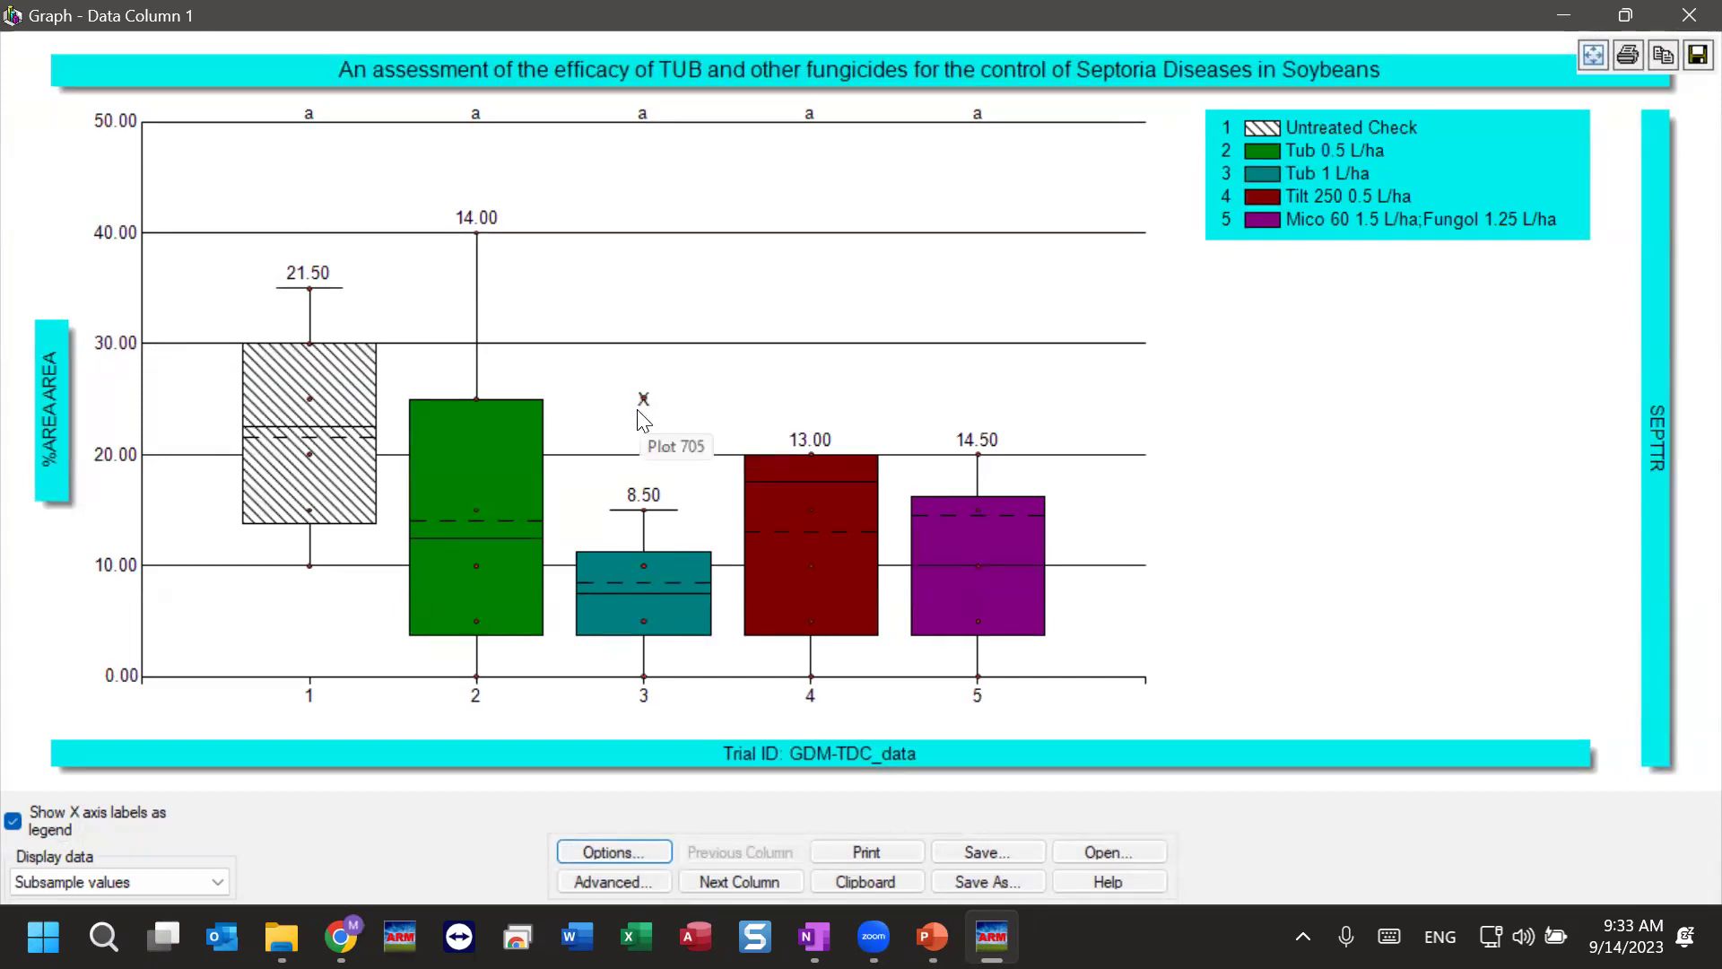
{"action": "mouse_move", "coordinate": [642, 415]}
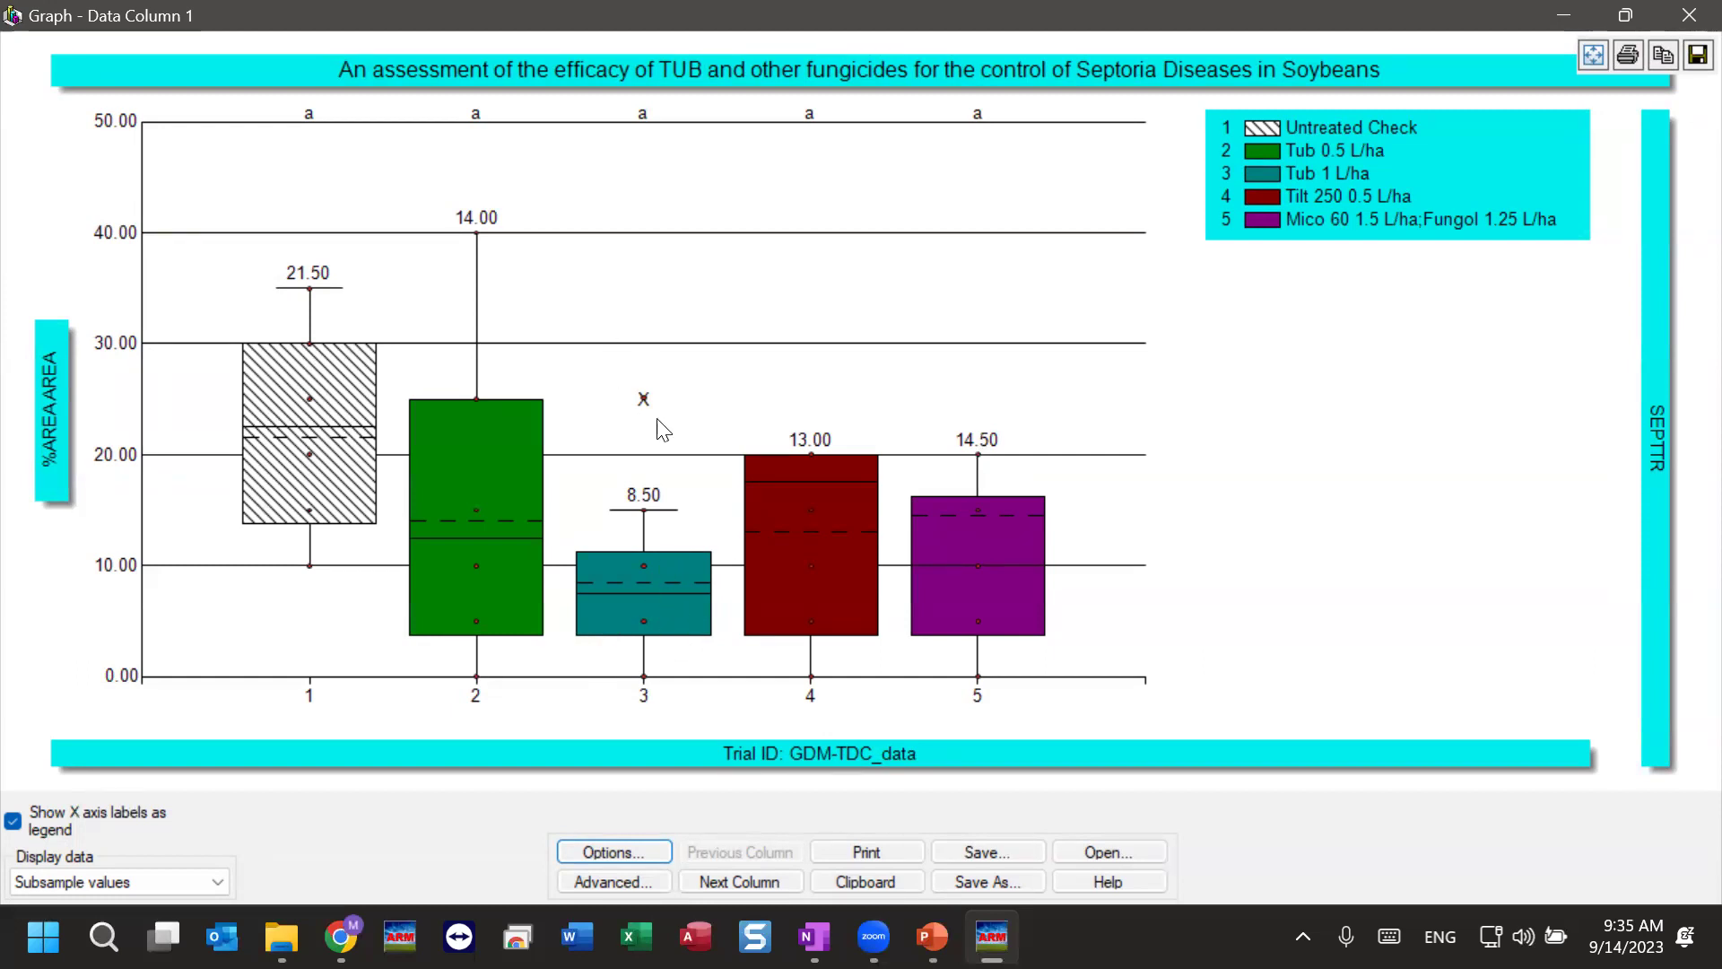
{"action": "mouse_move", "coordinate": [651, 410]}
- Review the general options of the Box-Whisker graph and close them without making changes
{"action": "left_click", "coordinate": [619, 851]}
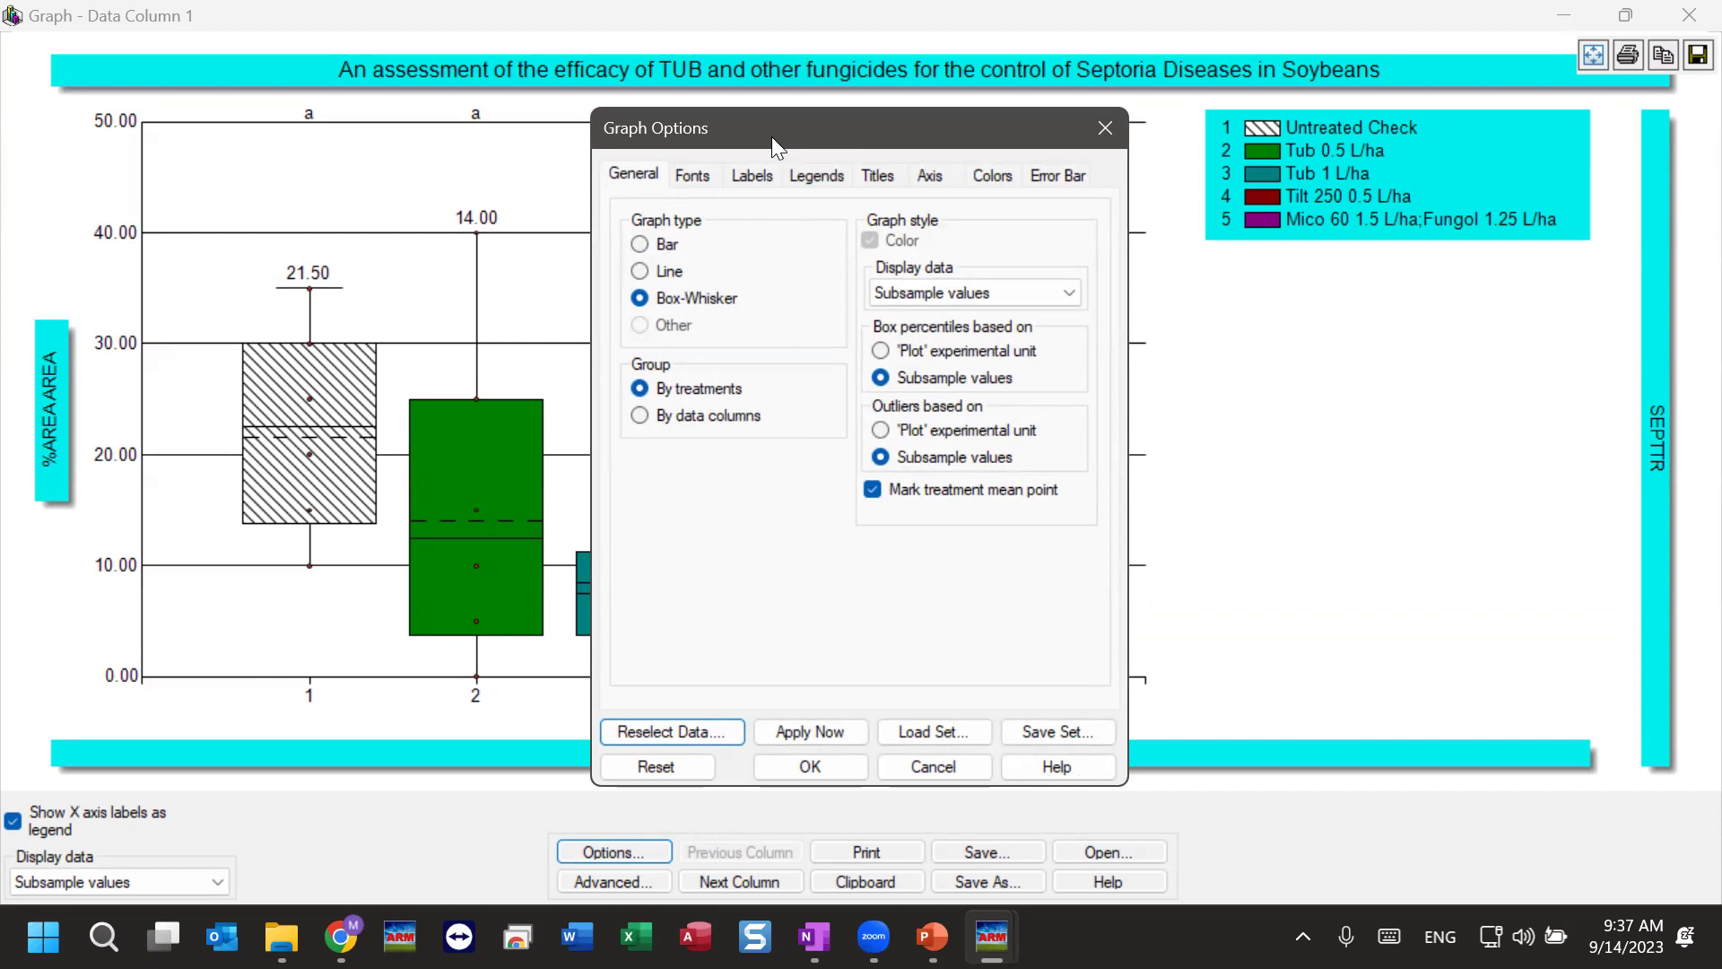
{"action": "left_click_drag", "start_coordinate": [778, 129], "coordinate": [917, 140]}
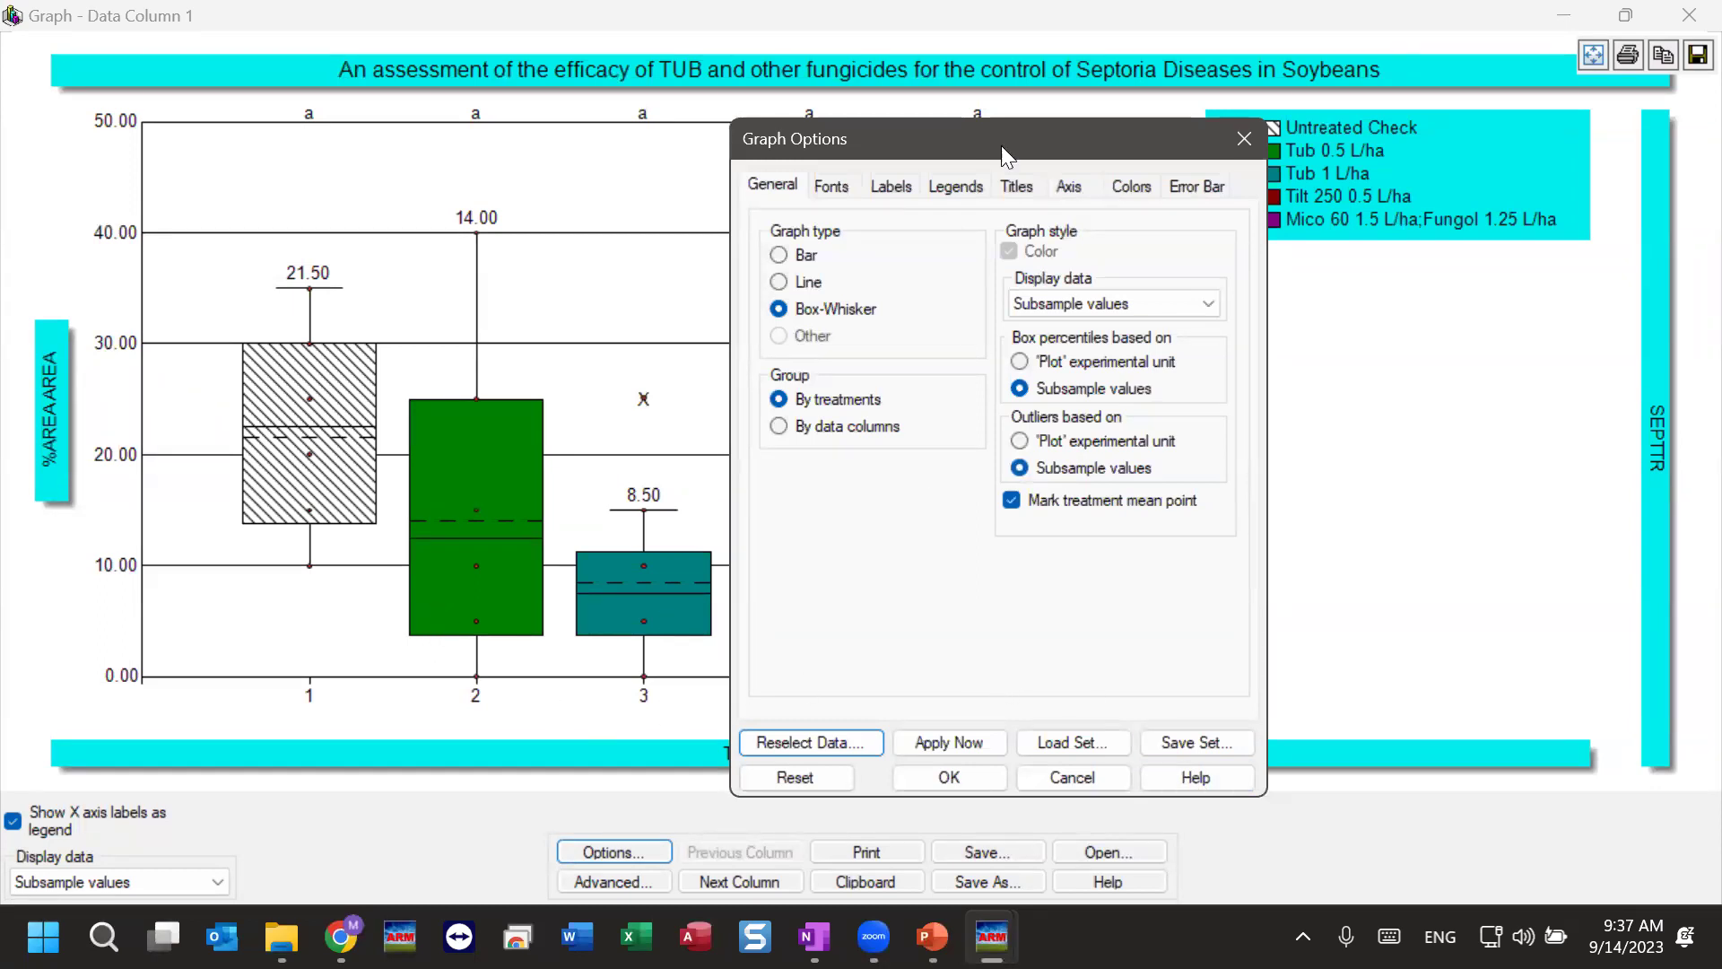
{"action": "left_click", "coordinate": [1240, 140]}
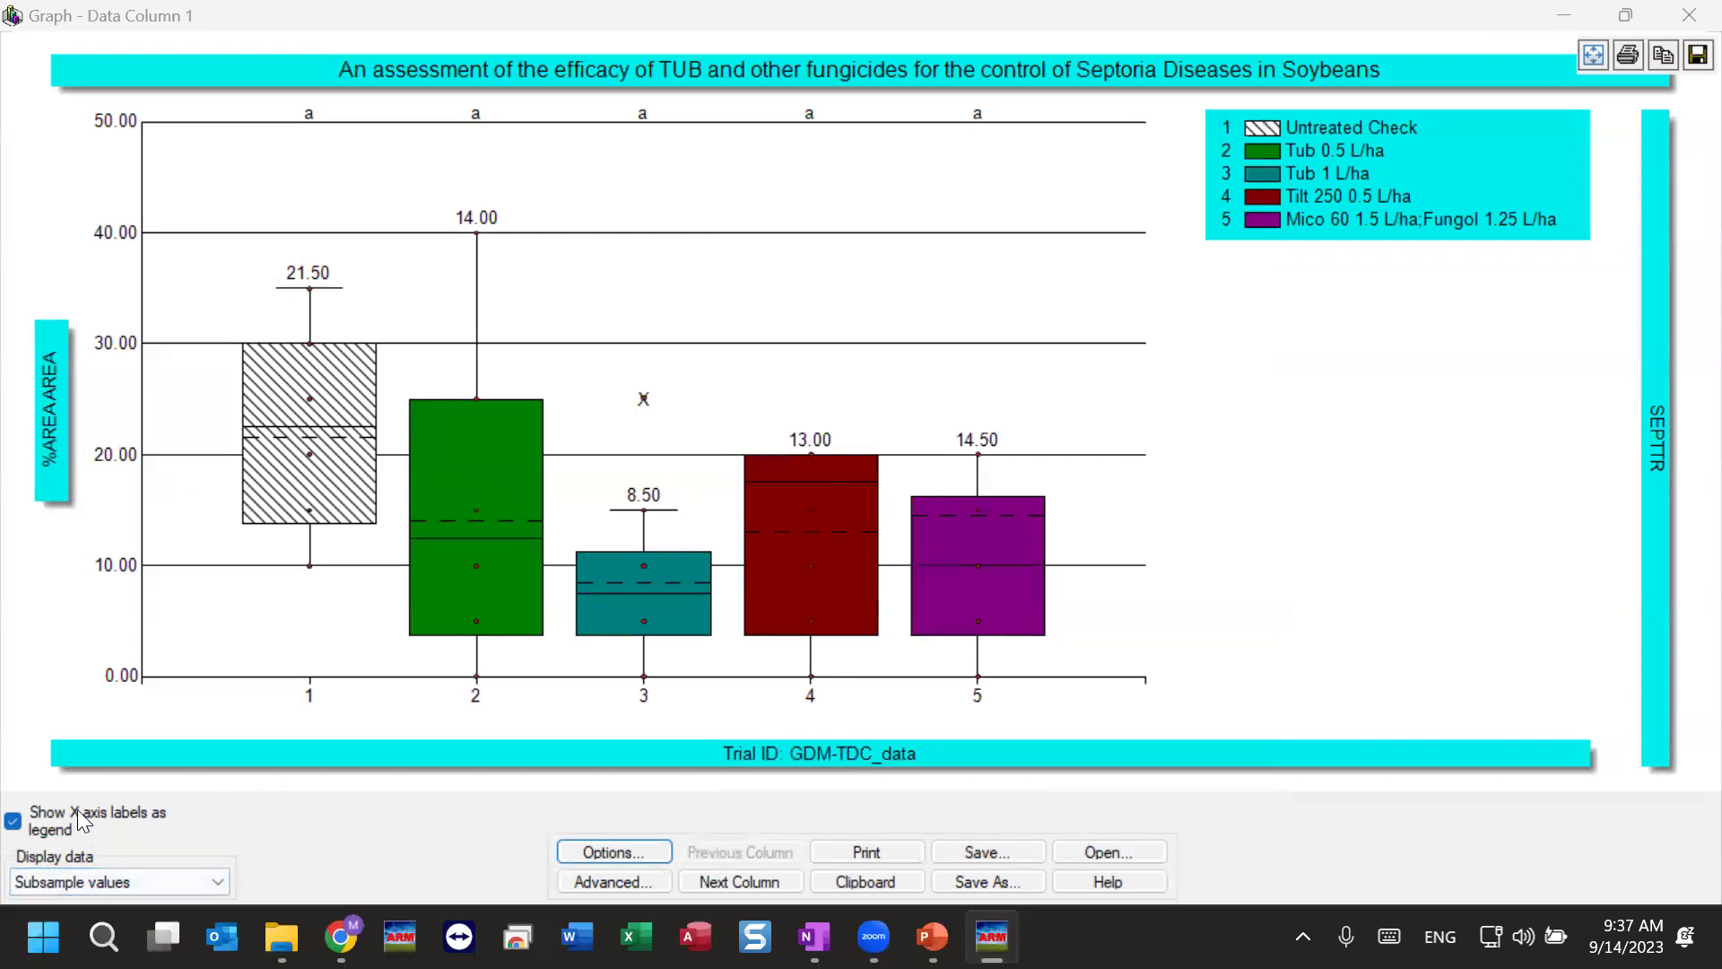
- Try treatment names along the X axis instead of the legend, and Display data None, restoring the legend and Subsample values
{"action": "left_click", "coordinate": [52, 817]}
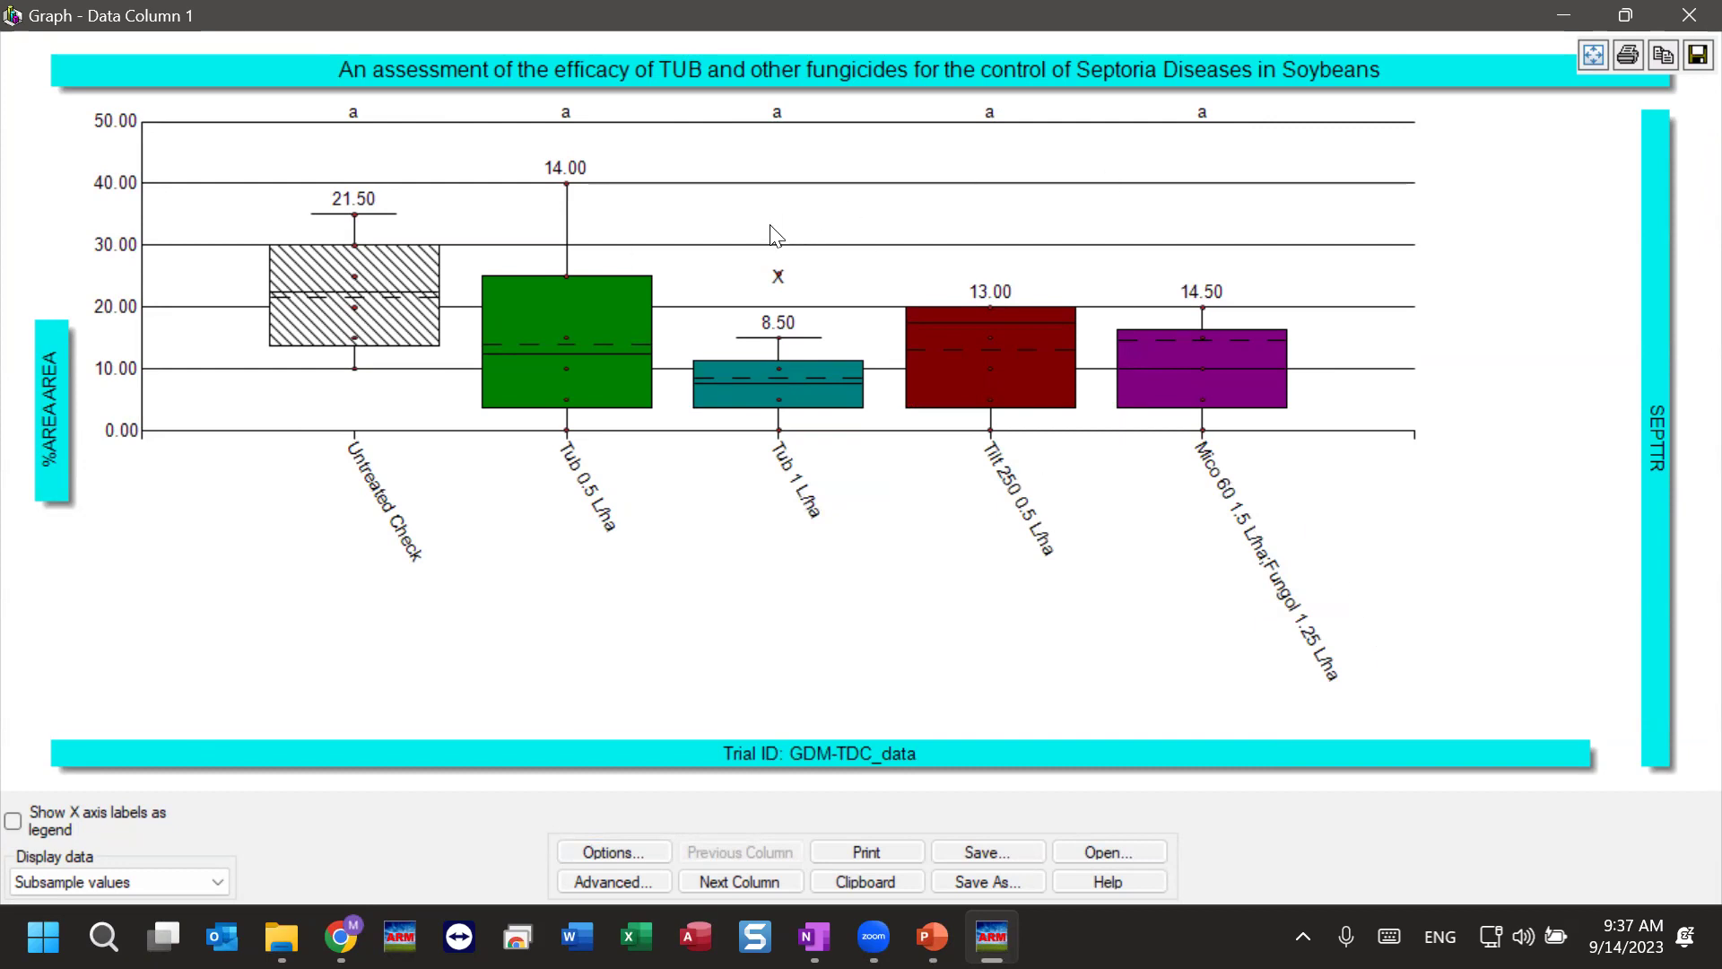
{"action": "left_click", "coordinate": [49, 825]}
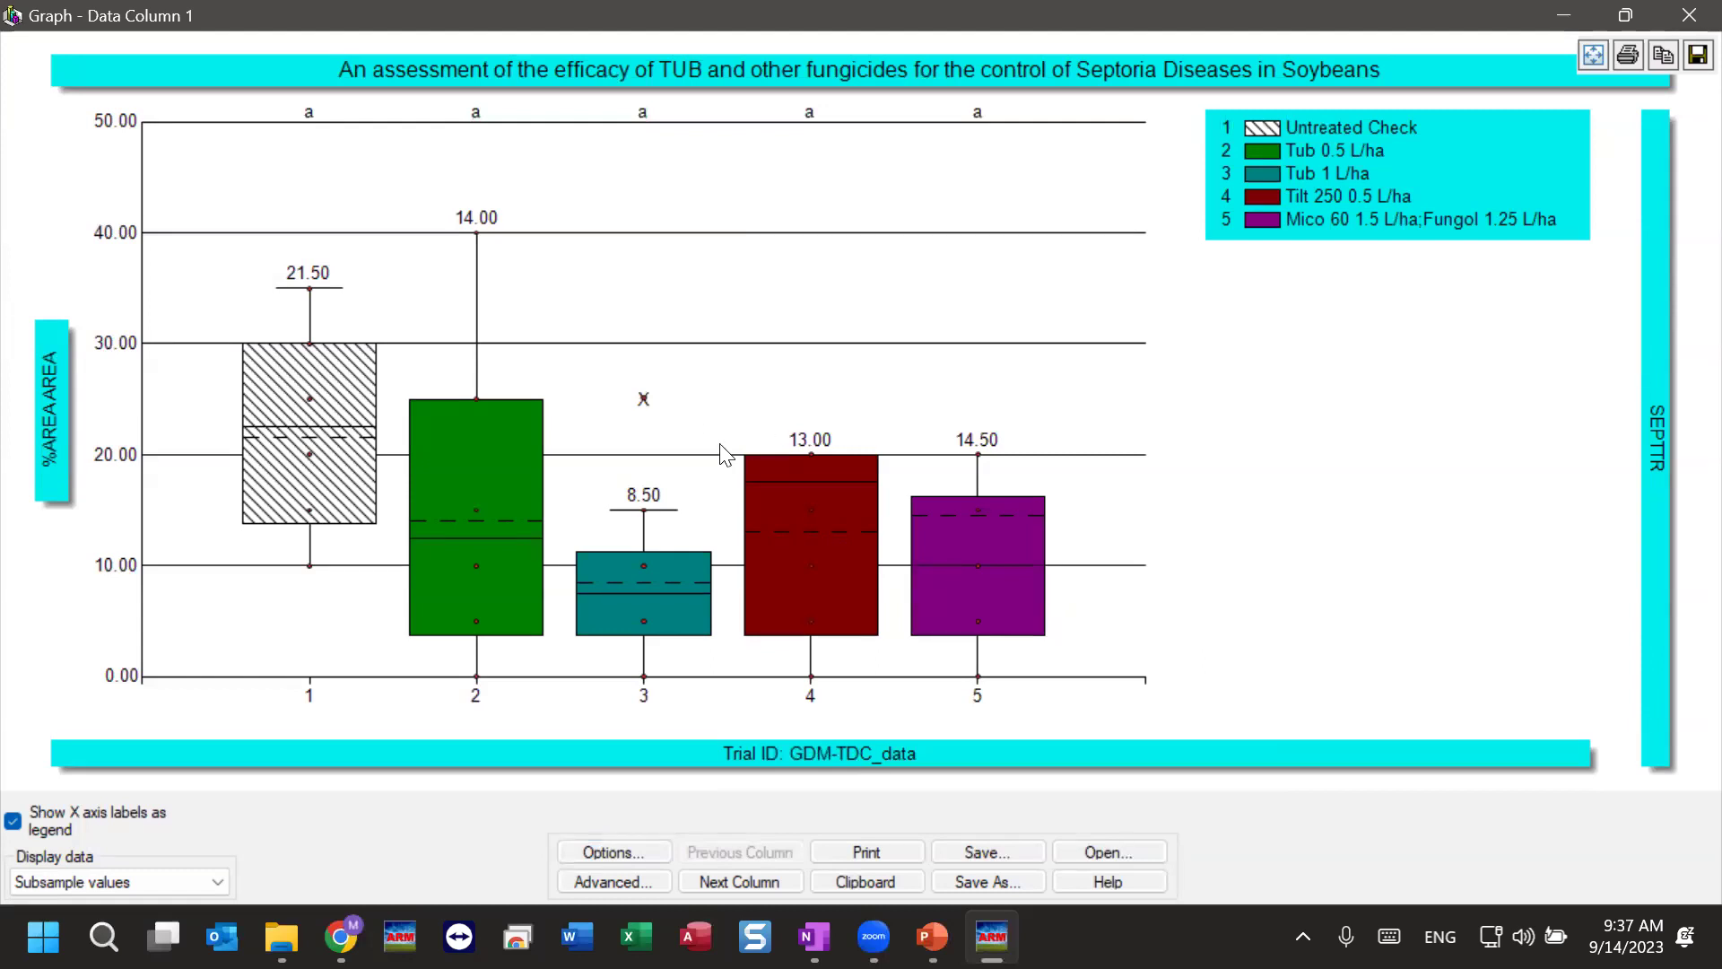
{"action": "left_click", "coordinate": [57, 877]}
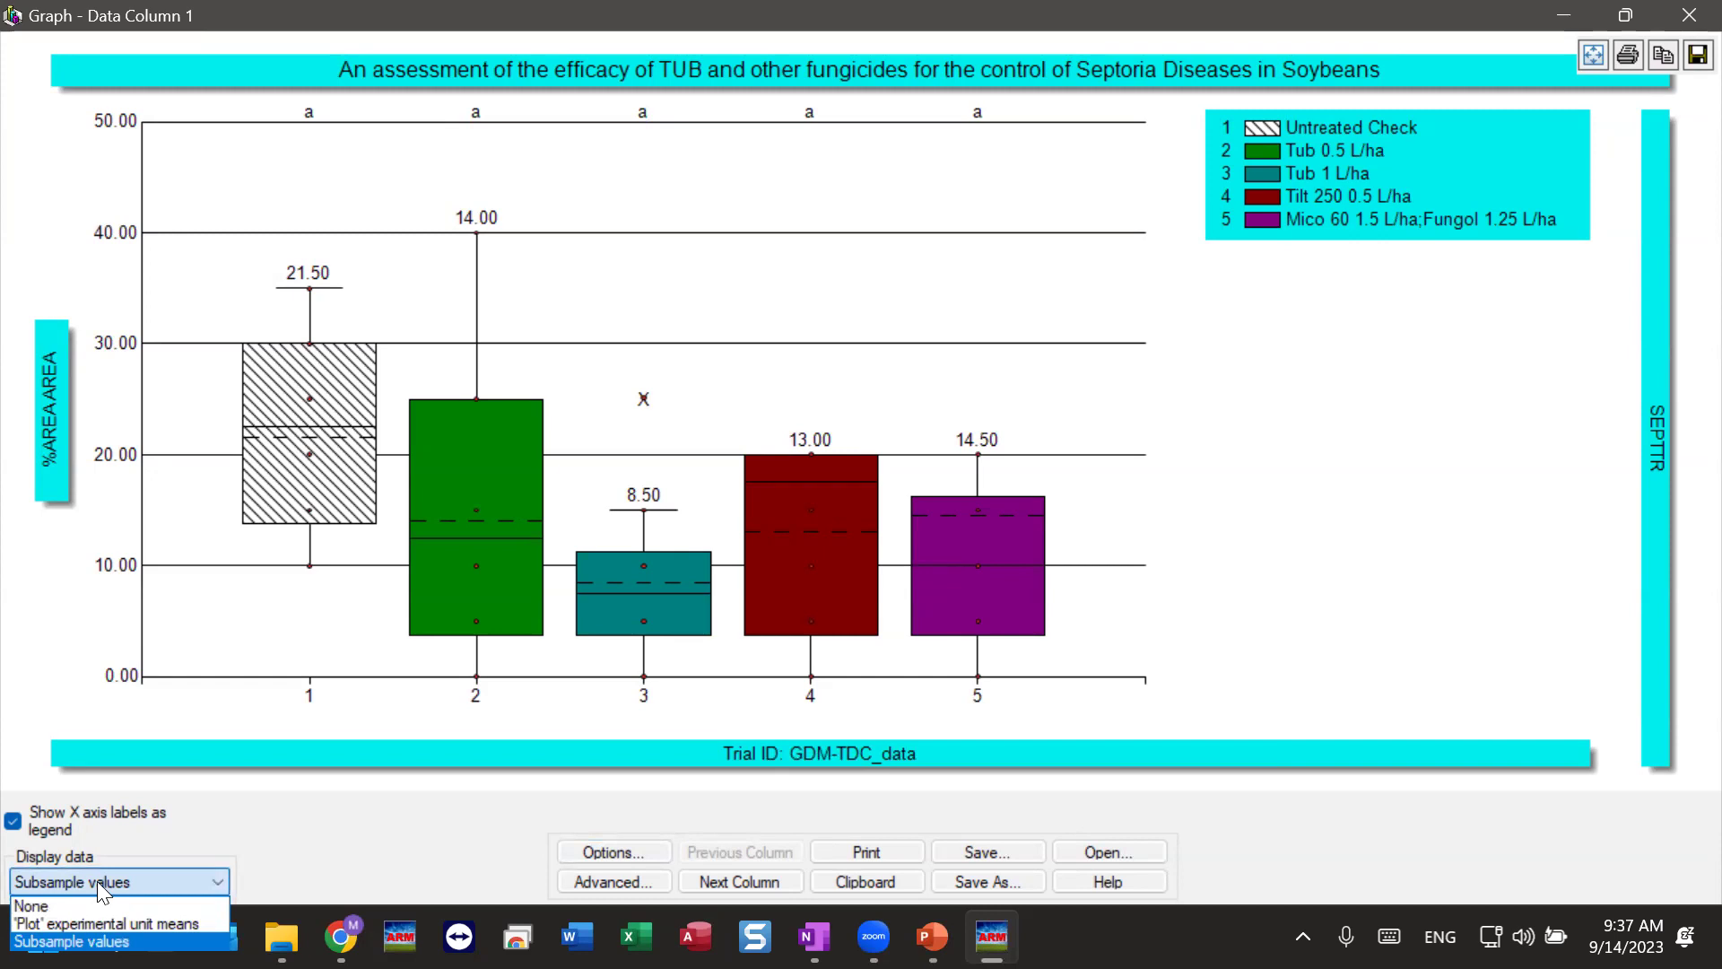
{"action": "left_click", "coordinate": [127, 872]}
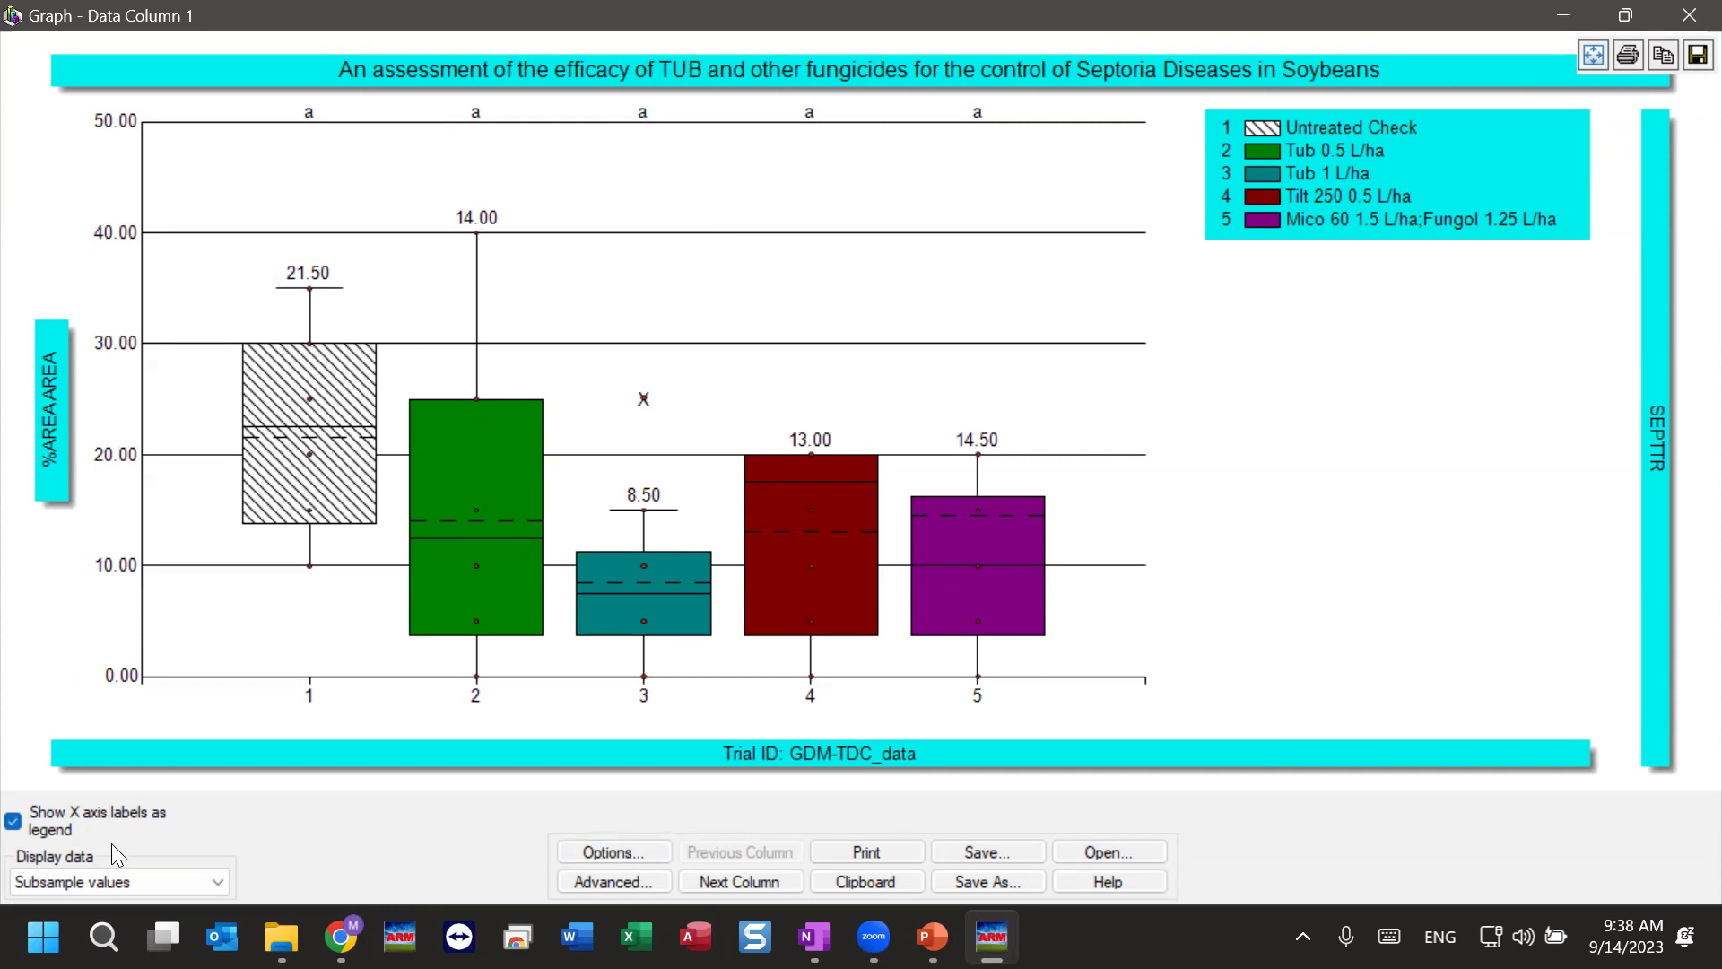
{"action": "left_click", "coordinate": [99, 886]}
{"action": "left_click", "coordinate": [56, 903]}
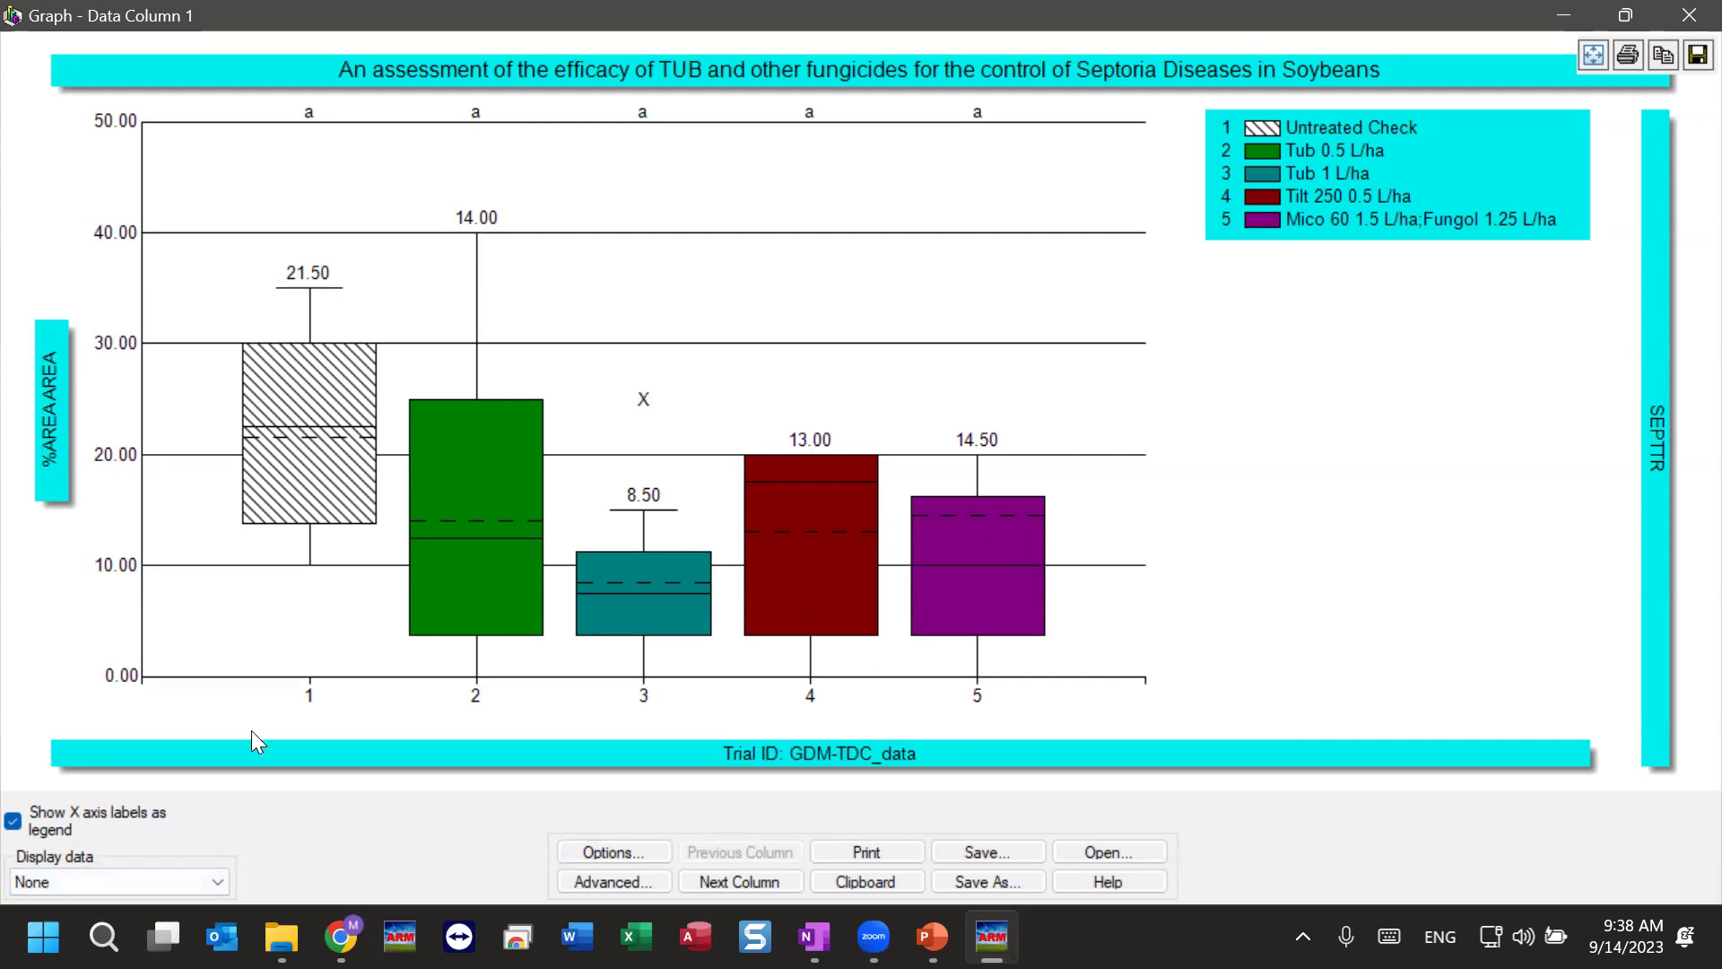
{"action": "left_click", "coordinate": [133, 882]}
{"action": "key", "text": "Down"}
{"action": "key", "text": "Down"}
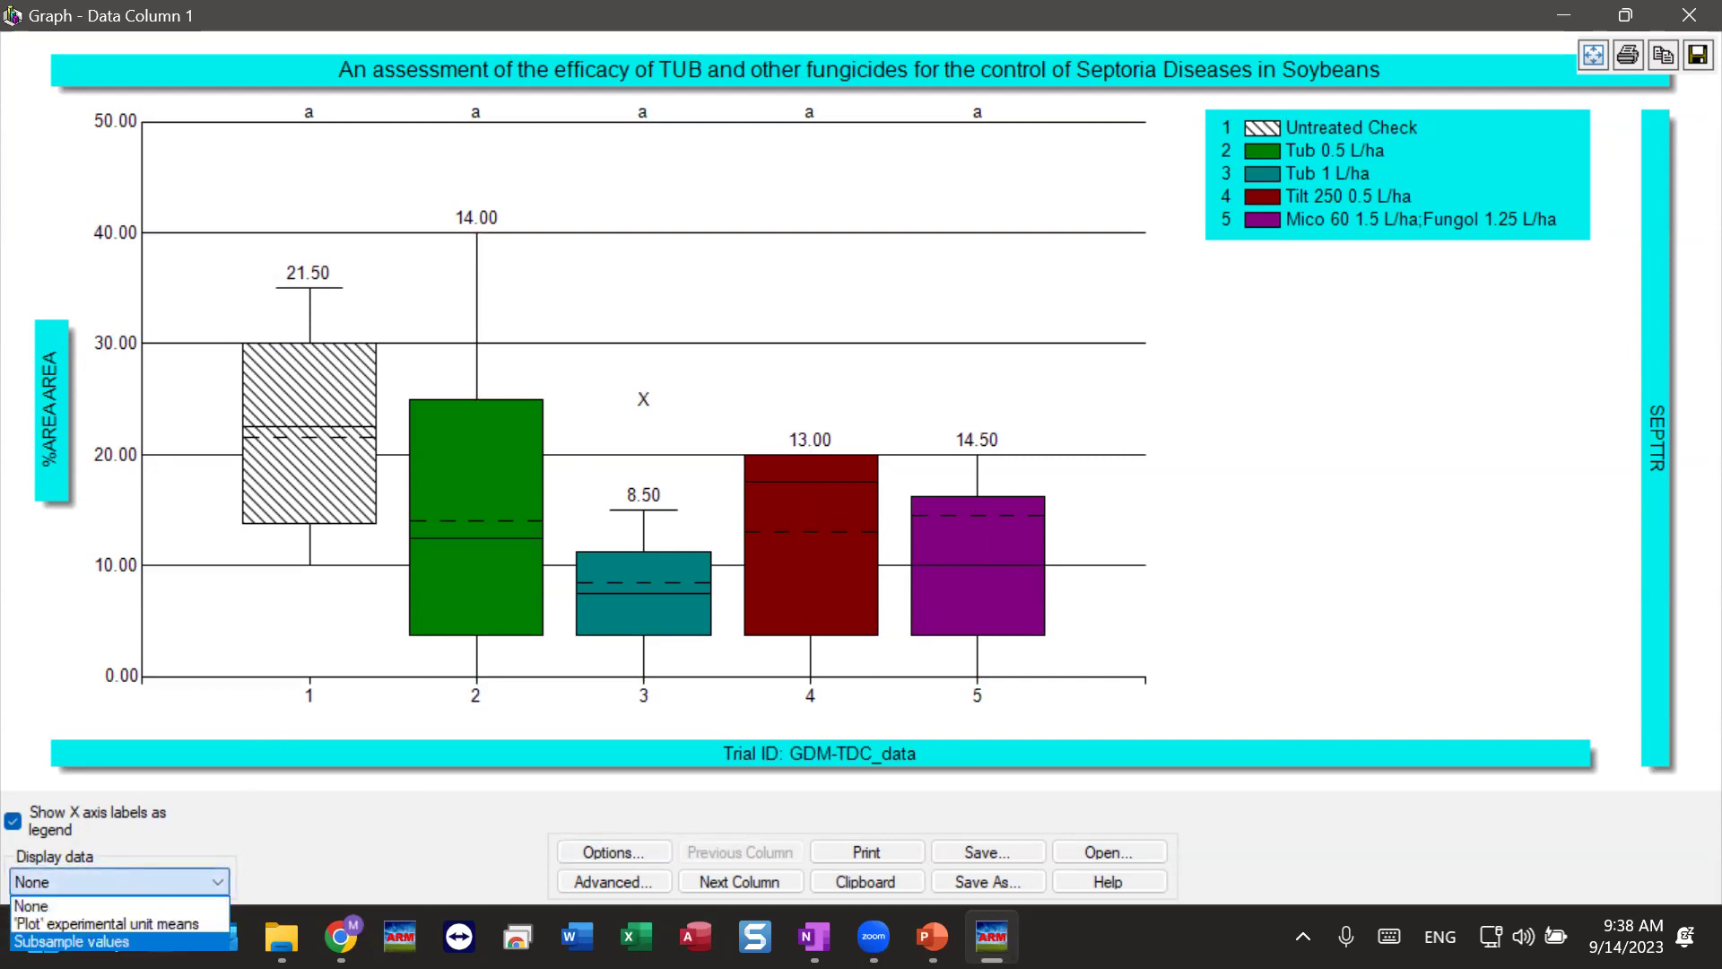
{"action": "key", "text": "Return"}
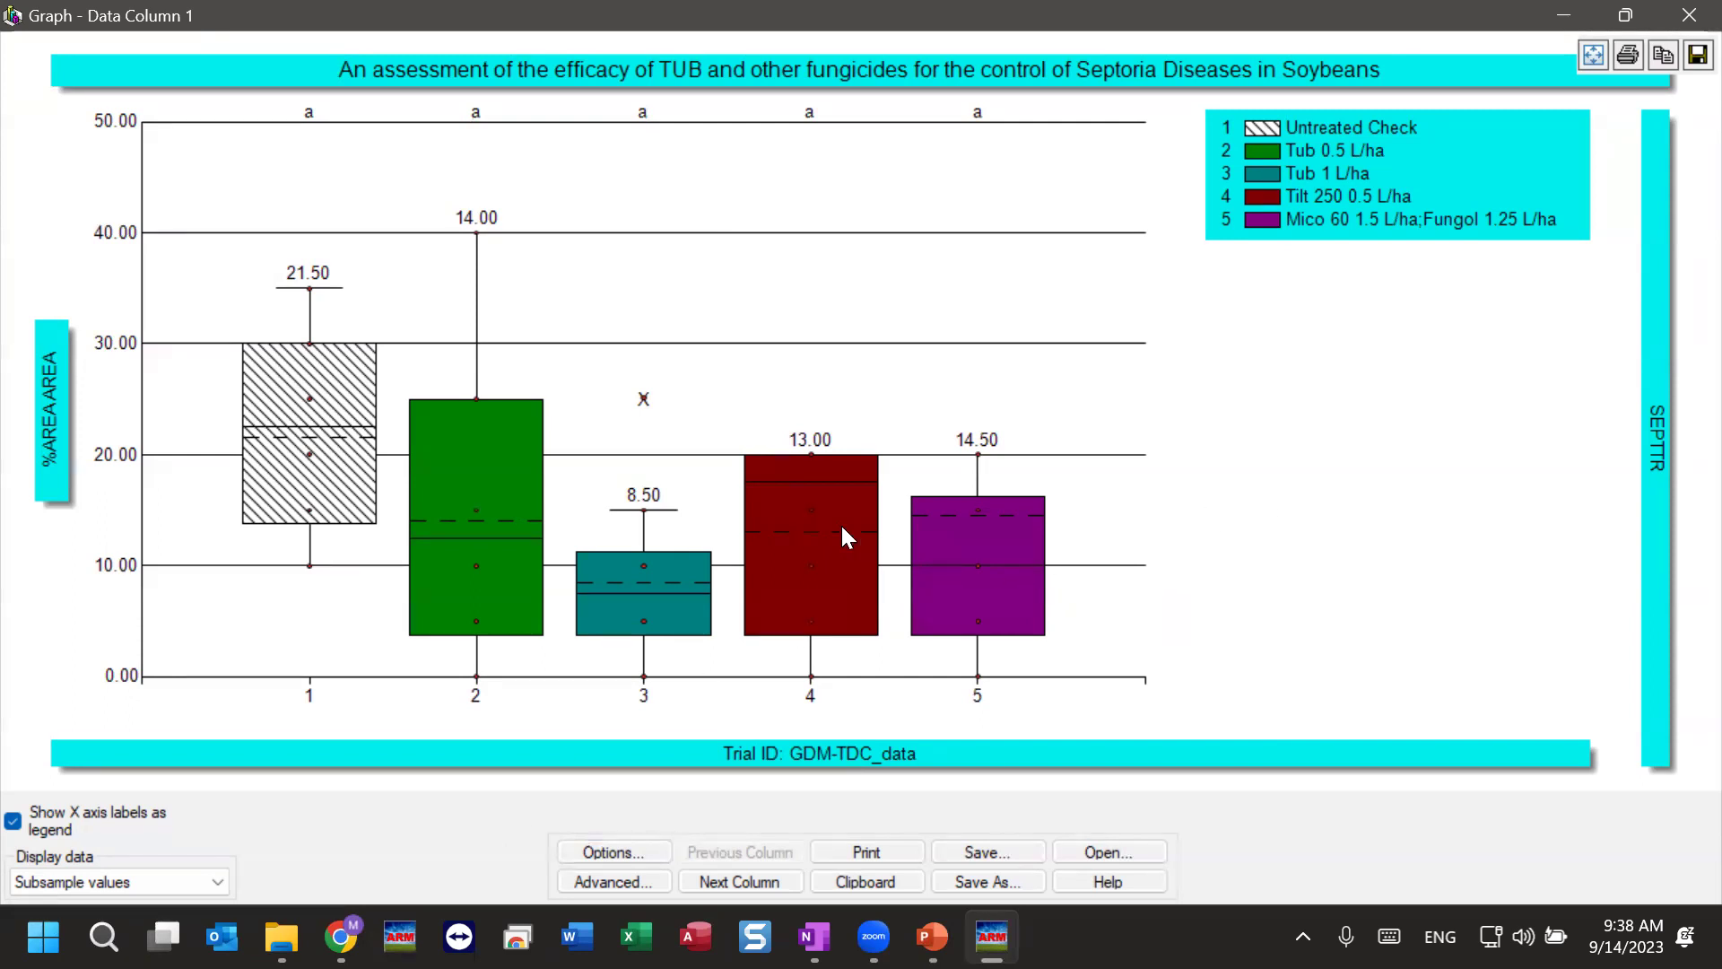
- Recheck the plot number of the treatment 3 outlier, close the graph, and select plot 705's column 1 value in the assessment data
{"action": "mouse_move", "coordinate": [647, 404]}
{"action": "left_click", "coordinate": [1686, 16]}
{"action": "left_click", "coordinate": [341, 717]}
{"action": "left_click", "coordinate": [339, 718]}
{"action": "scroll", "coordinate": [261, 716], "scroll_direction": "up", "scroll_amount": 4}
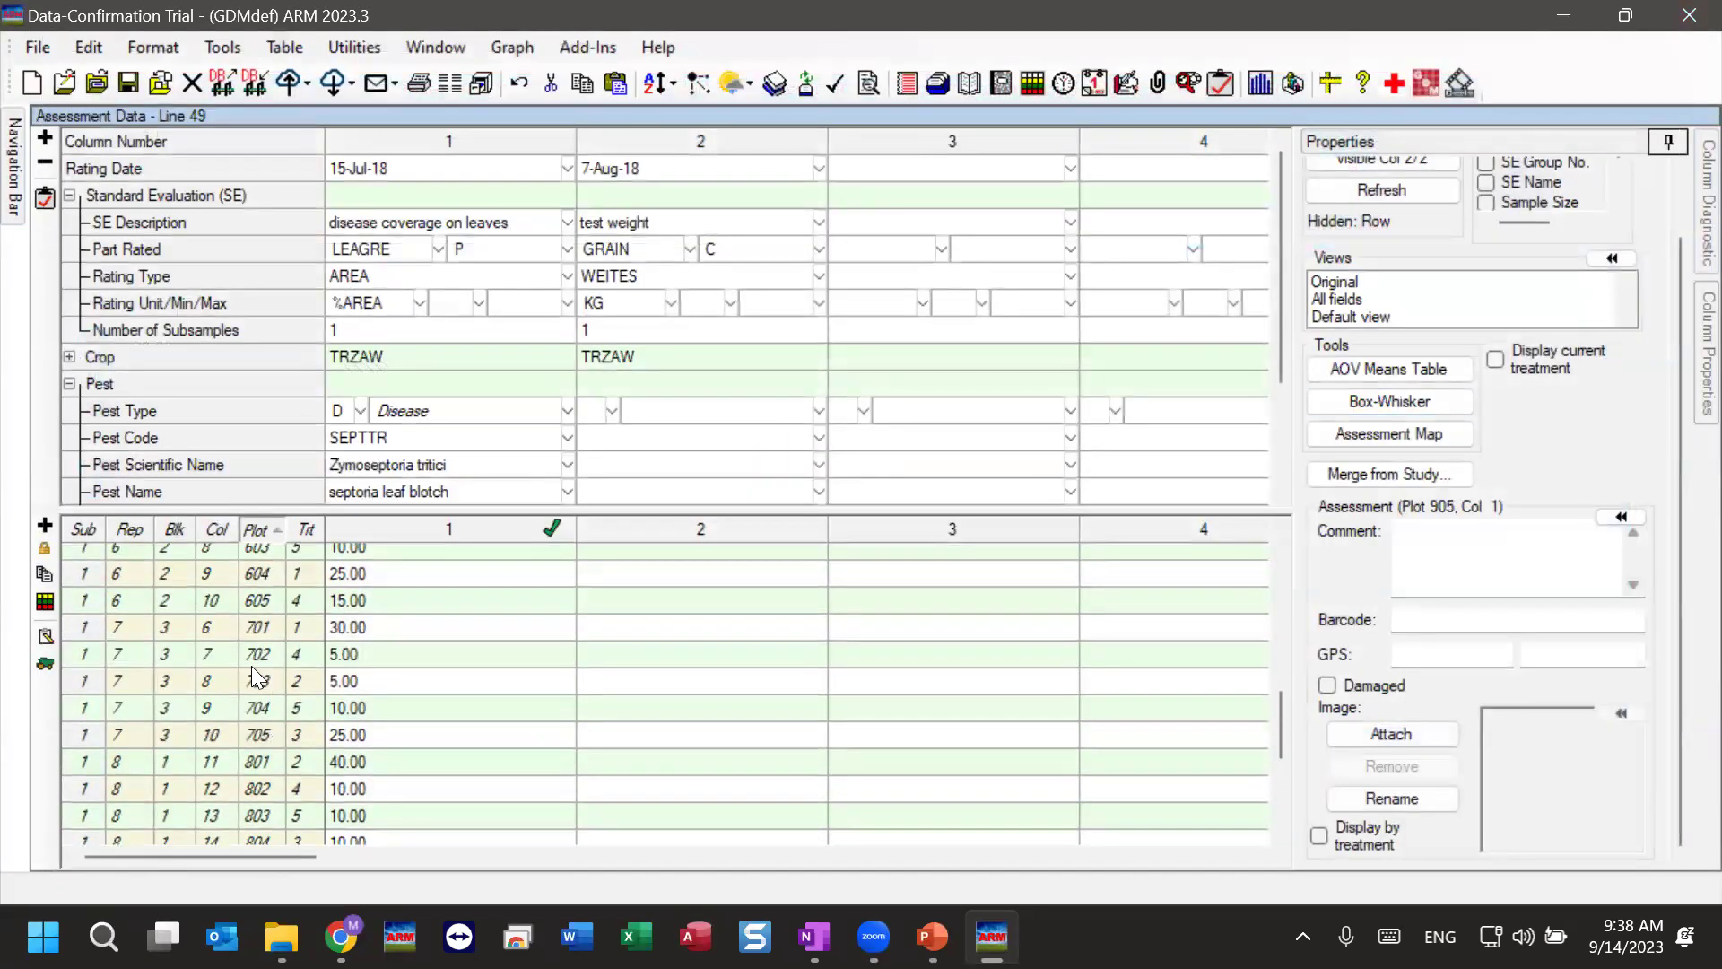
{"action": "left_click", "coordinate": [405, 734]}
- Open the column 1 assessment map, color only the treatment 3 plots using plot 705 to compare them, and close the map
{"action": "left_click", "coordinate": [1384, 438]}
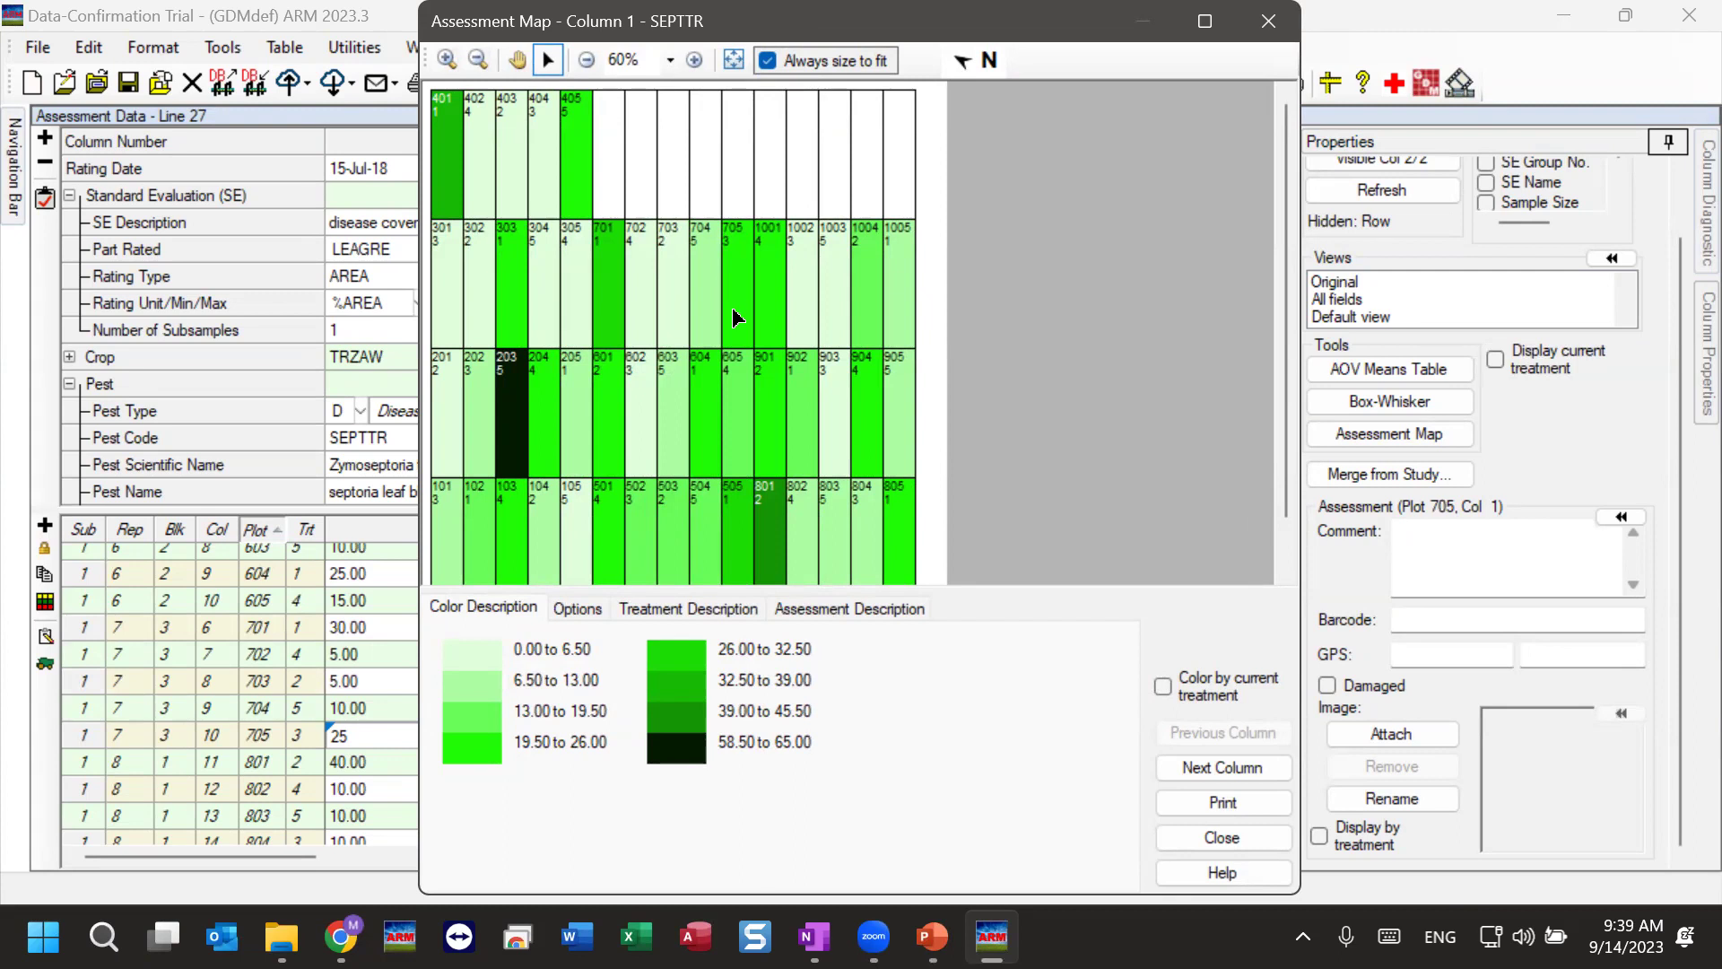
{"action": "left_click", "coordinate": [734, 278]}
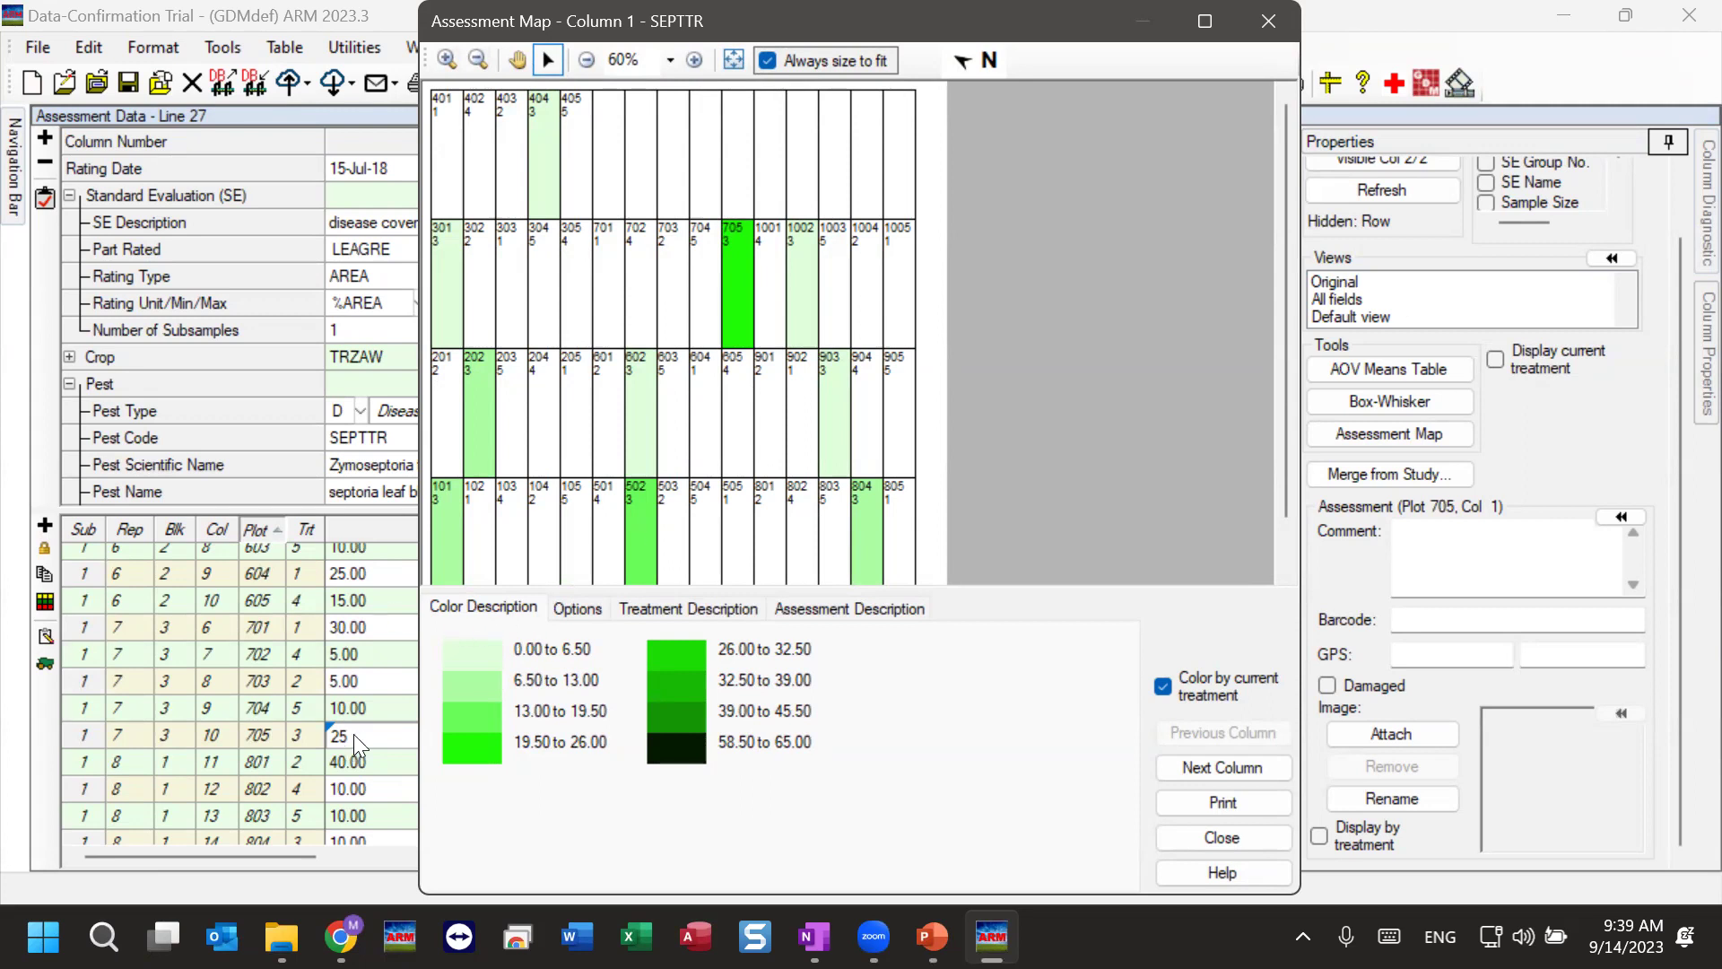
{"action": "left_click", "coordinate": [1267, 21]}
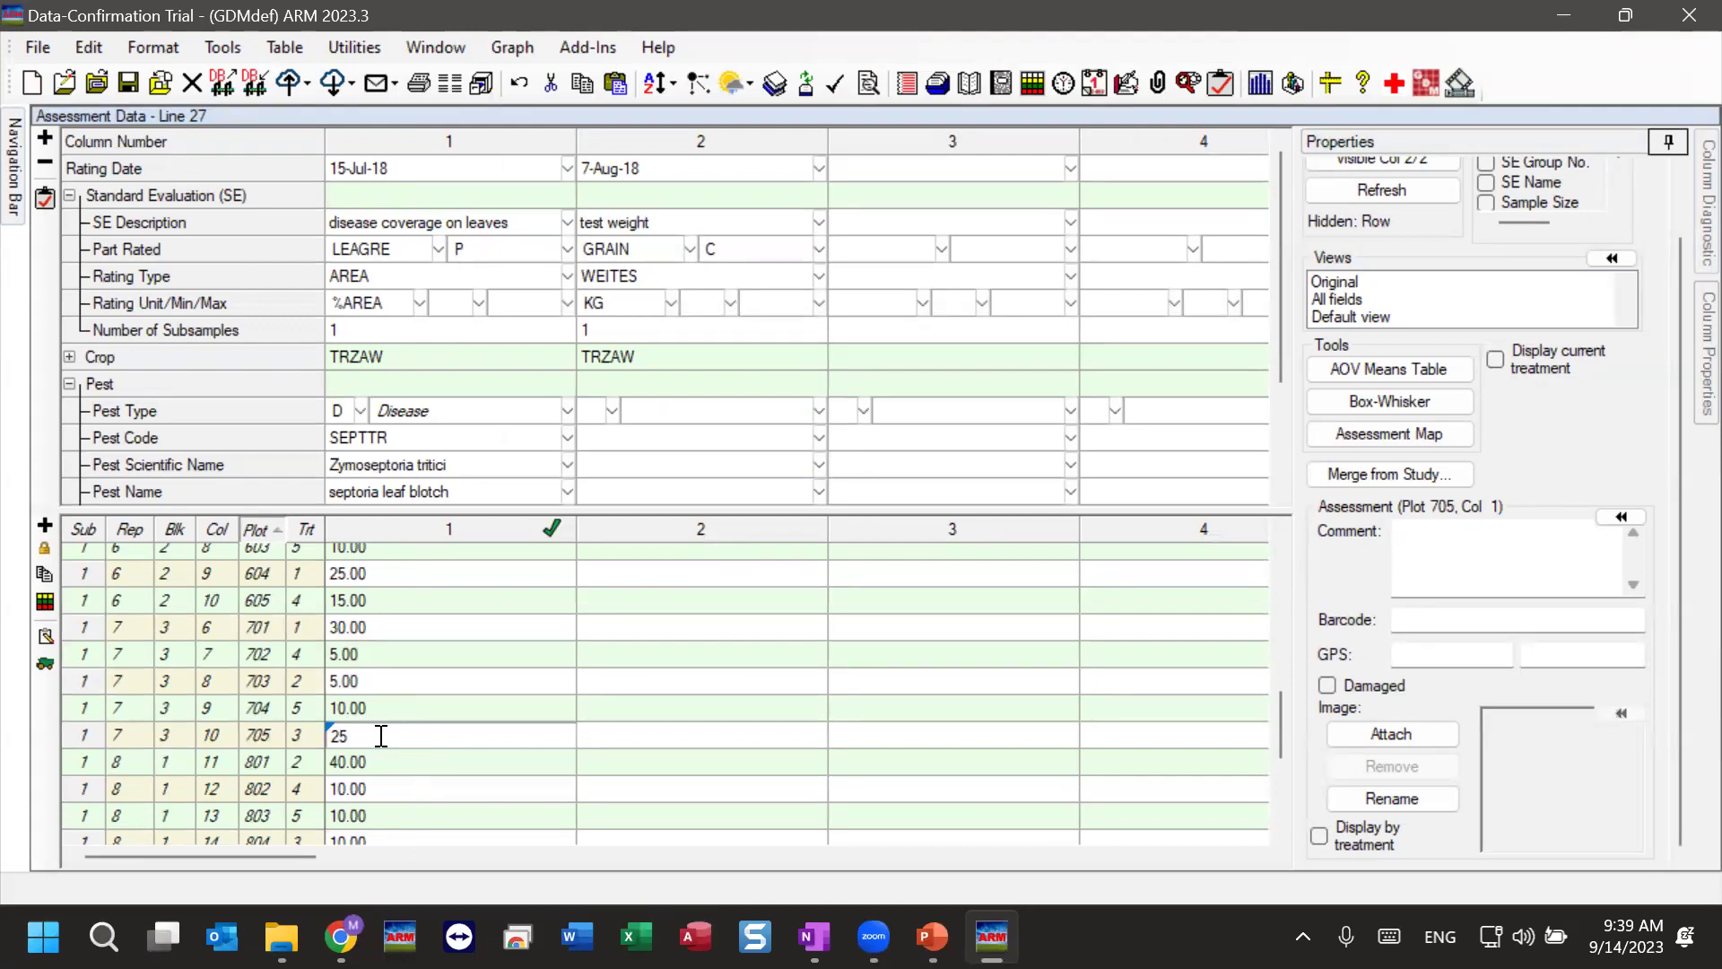
- Add the comment "double-checked this is 25 even if BW thinks its an outlier" to plot 705's column 1 value
{"action": "left_click", "coordinate": [1417, 564]}
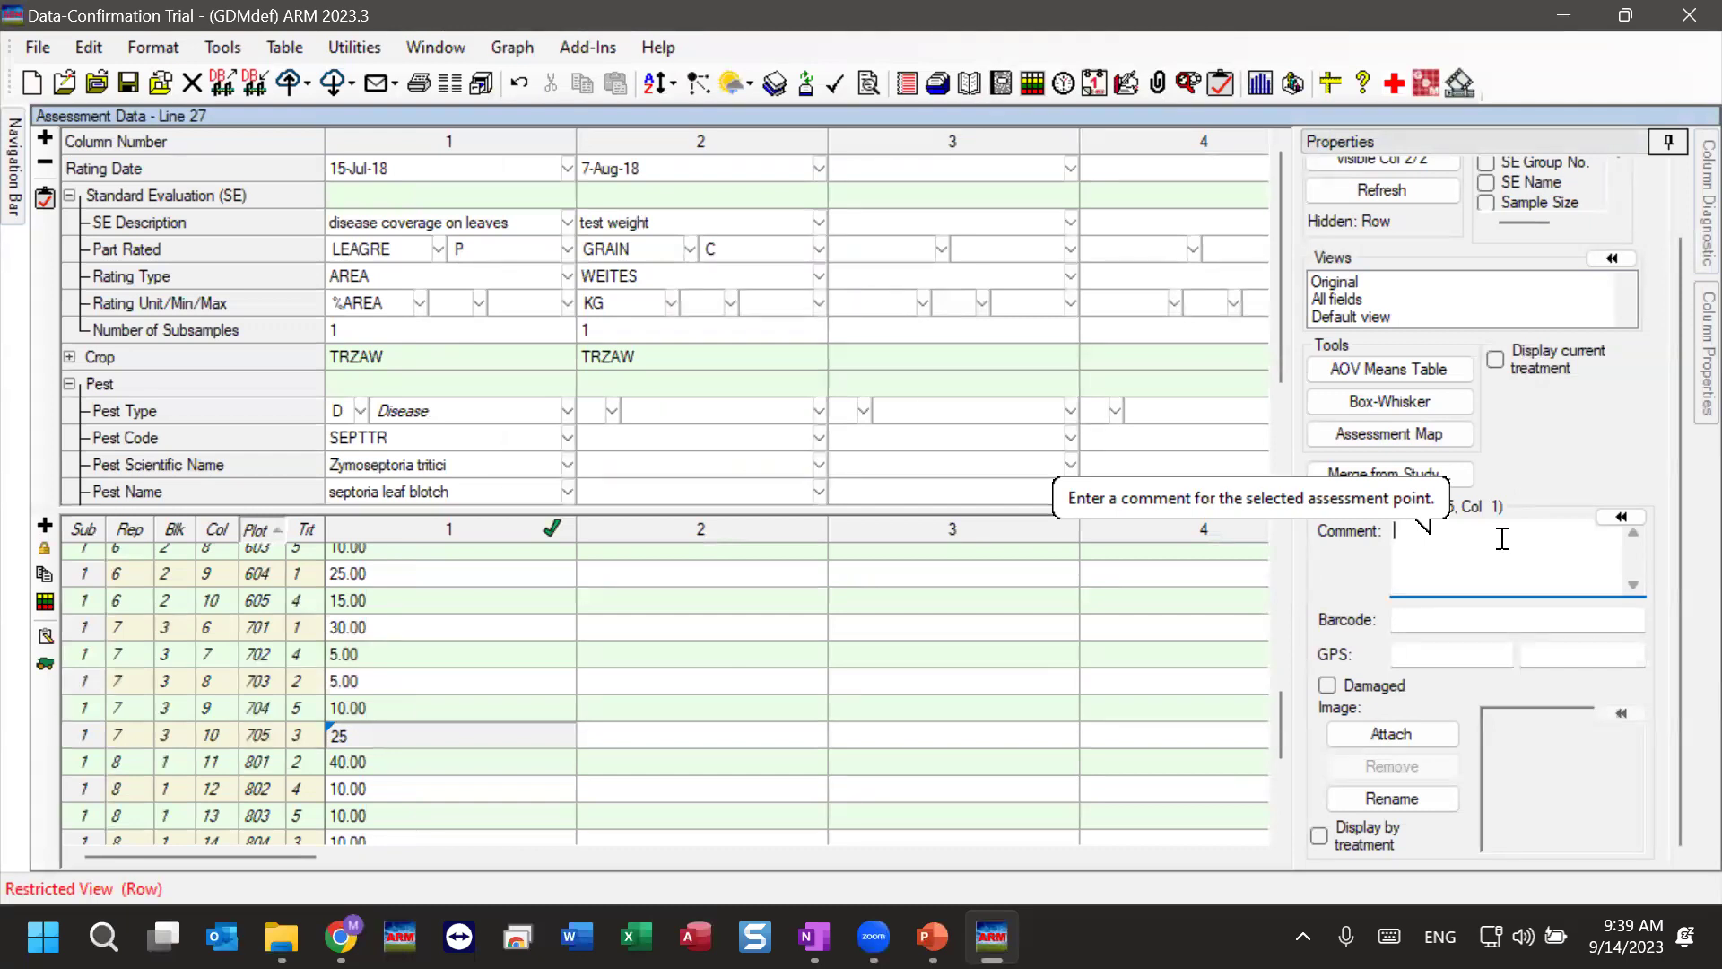
{"action": "type", "text": "double-checked this is 2"}
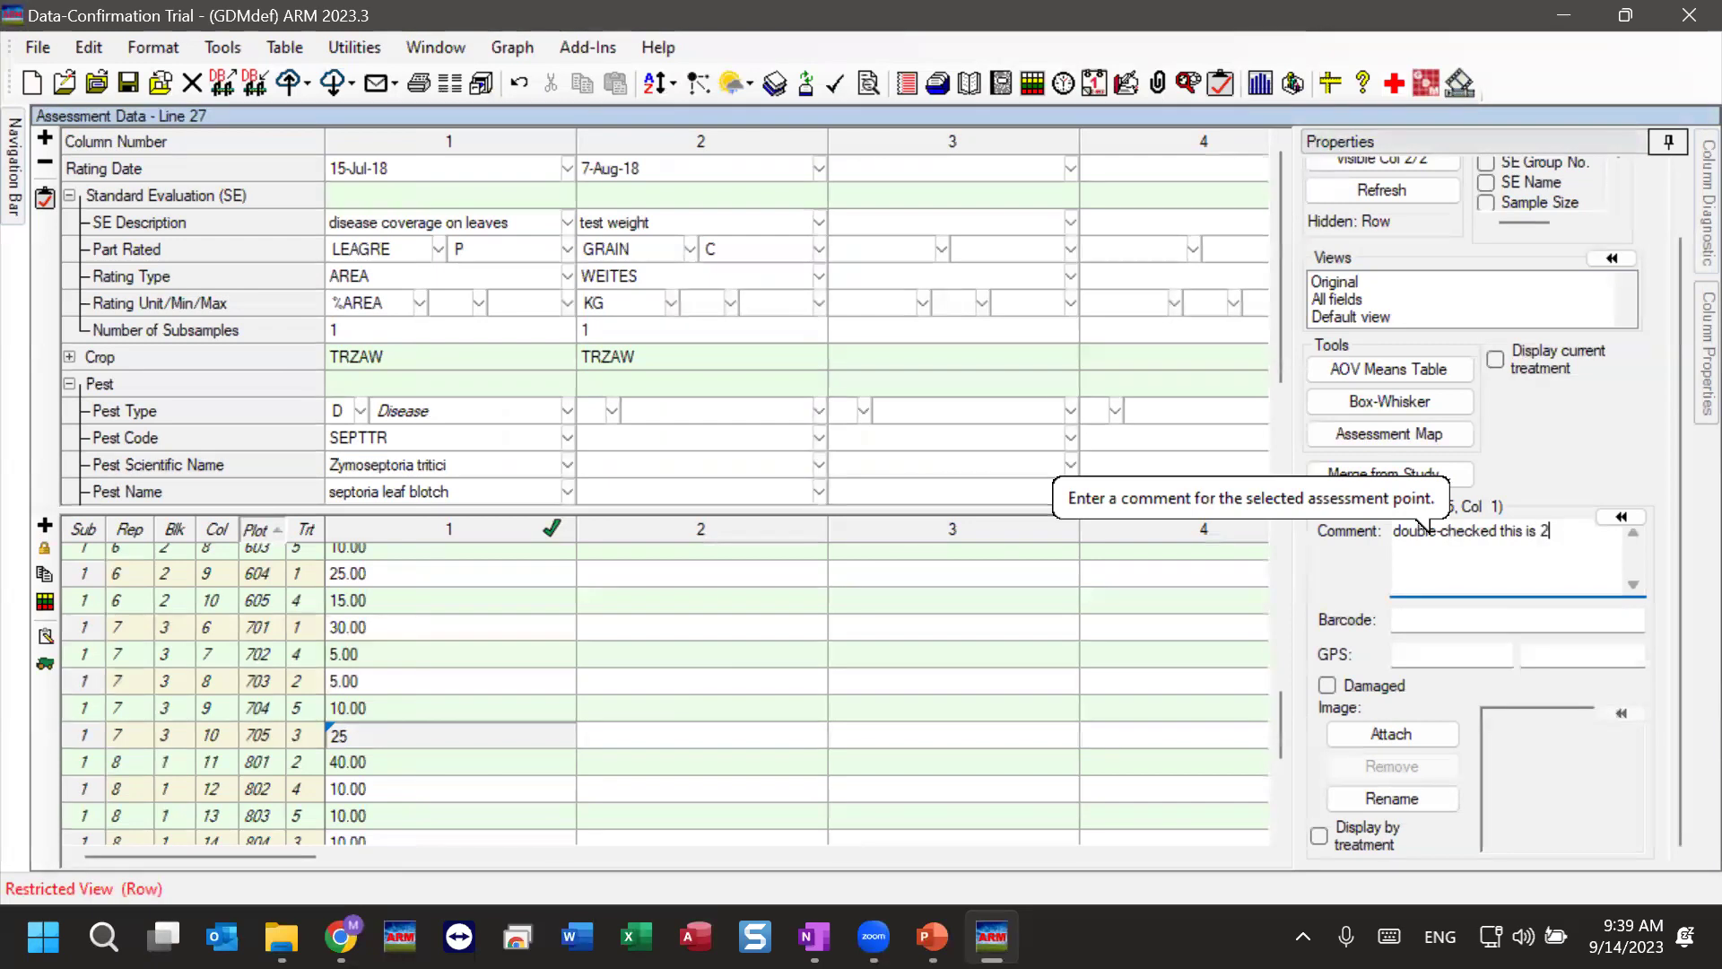
{"action": "type", "text": "5 even if"}
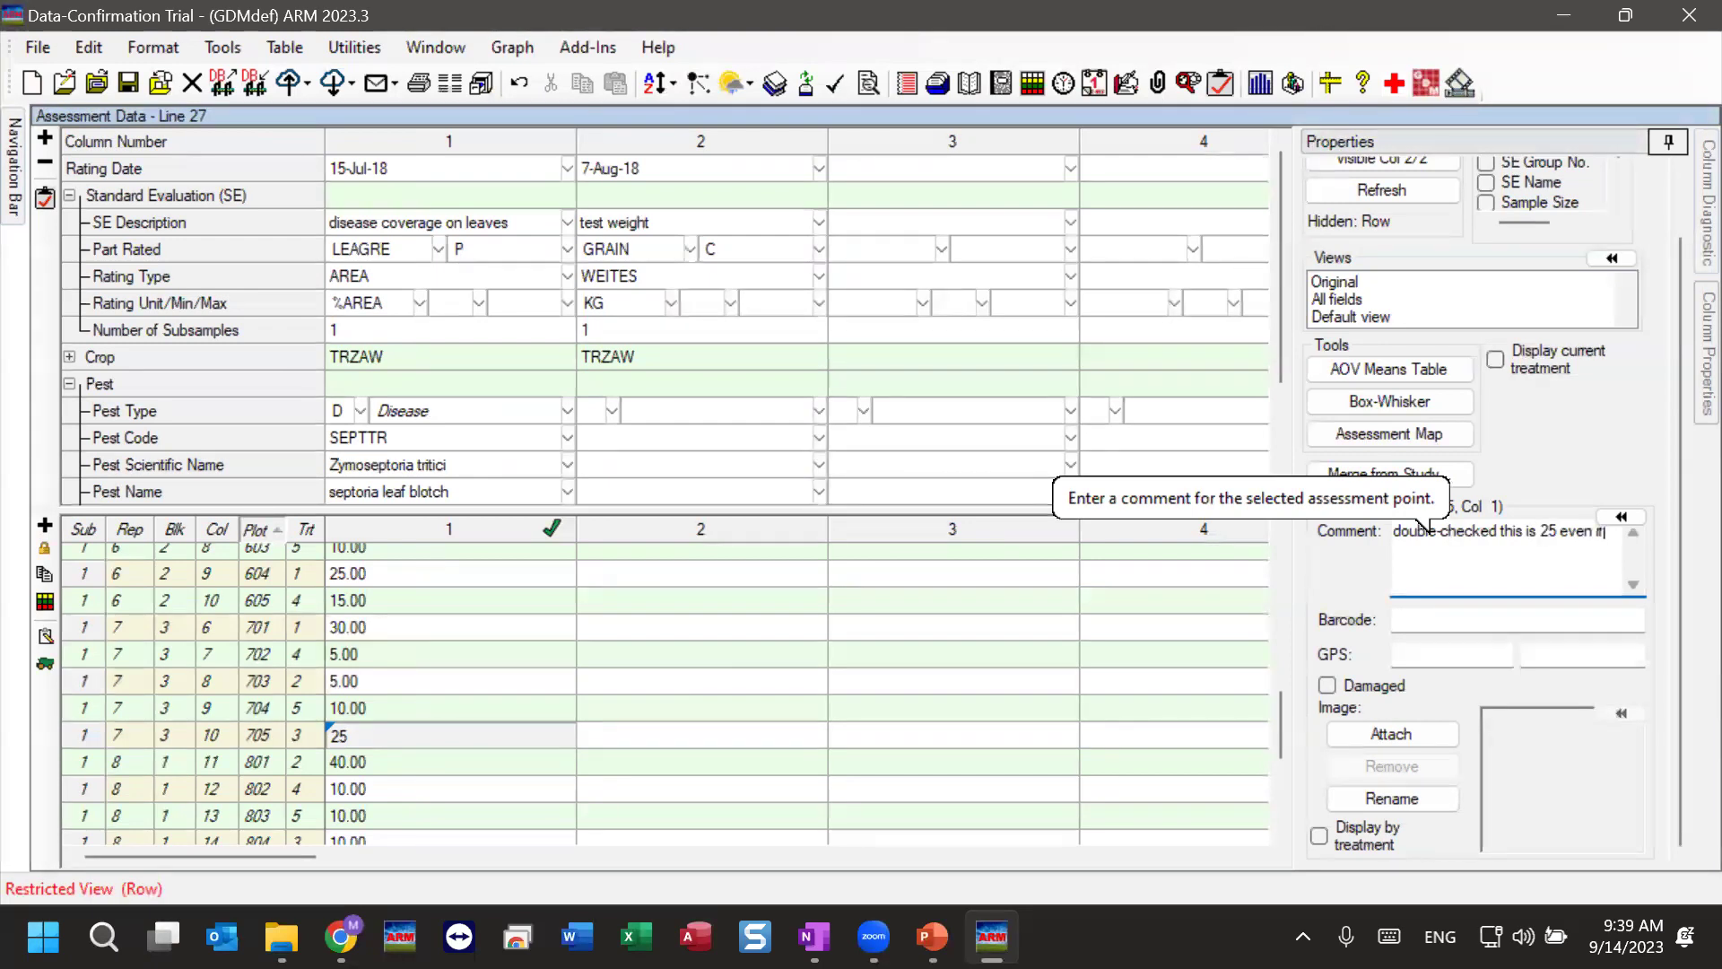
{"action": "type", "text": " BW thinks its"}
{"action": "type", "text": " an o"}
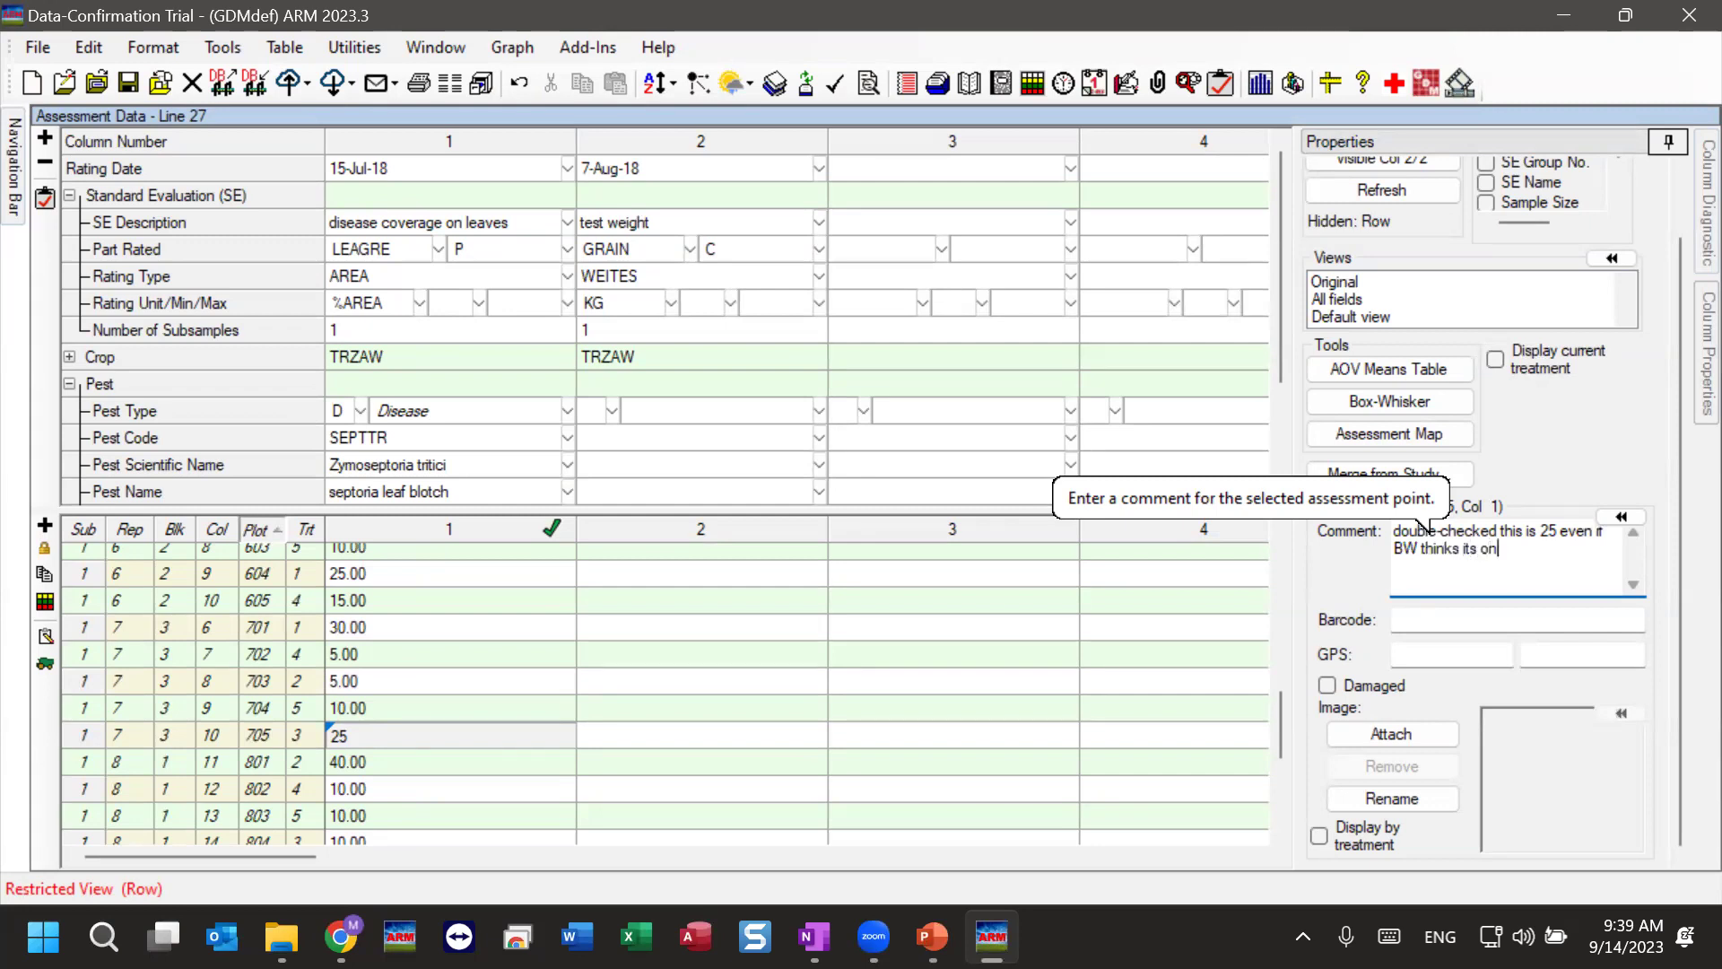
{"action": "type", "text": "utlier"}
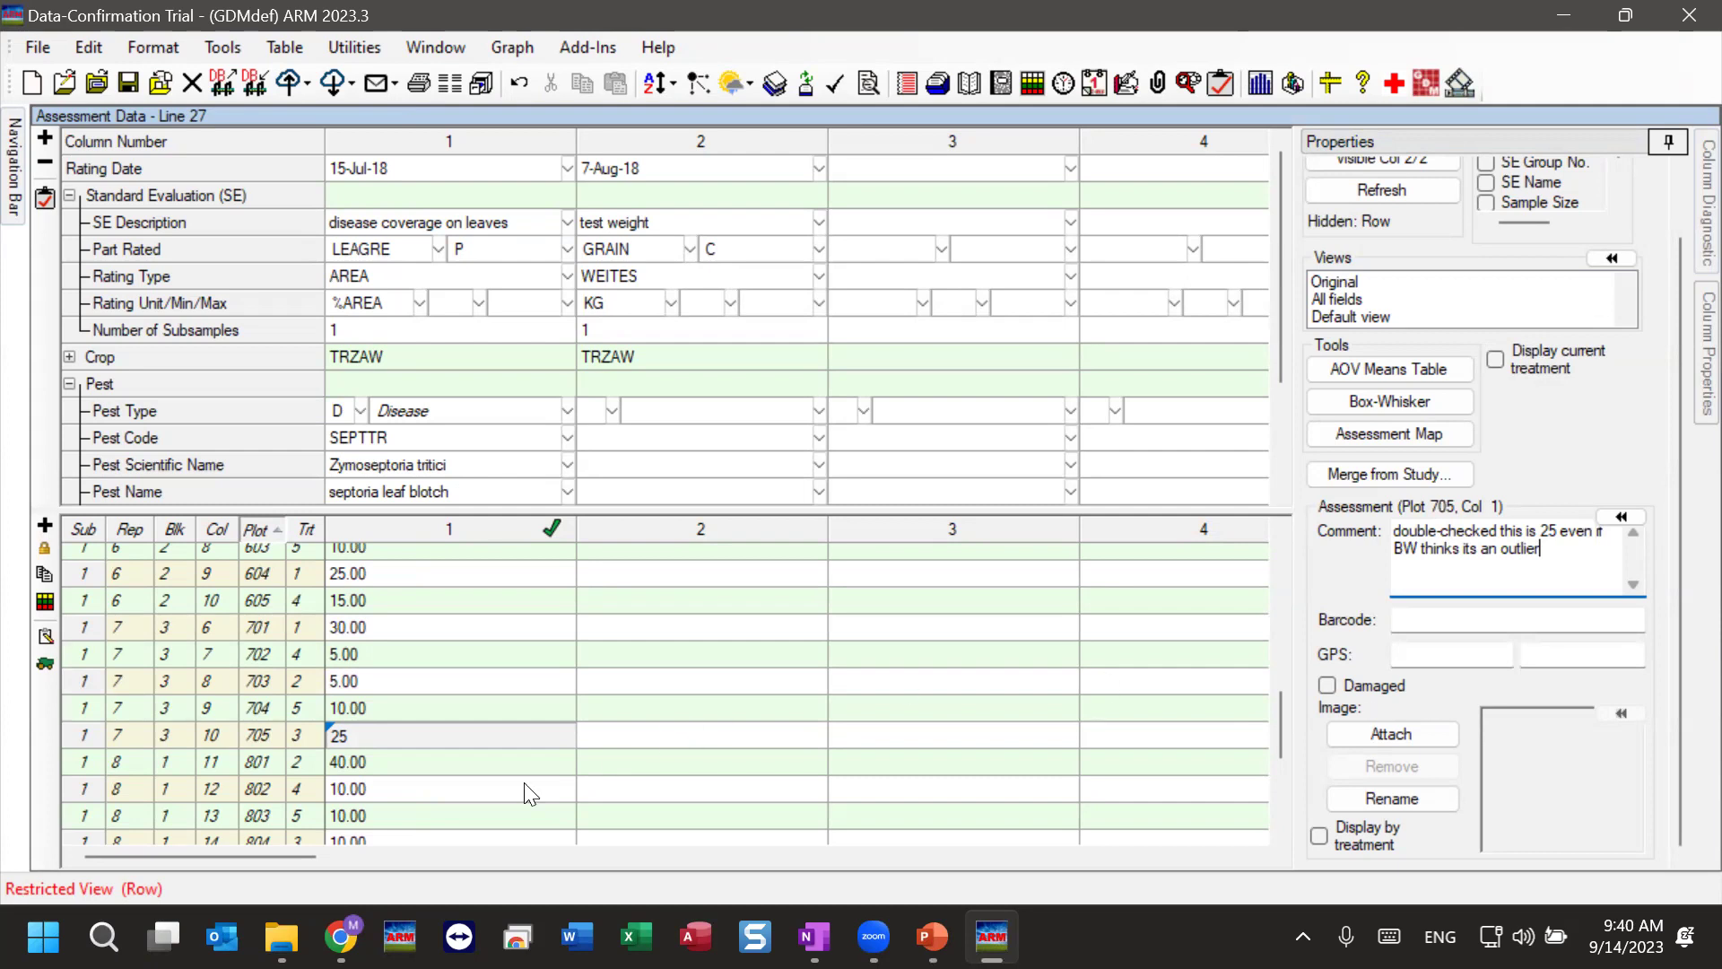
{"action": "left_click", "coordinate": [448, 762]}
{"action": "left_click", "coordinate": [385, 737]}
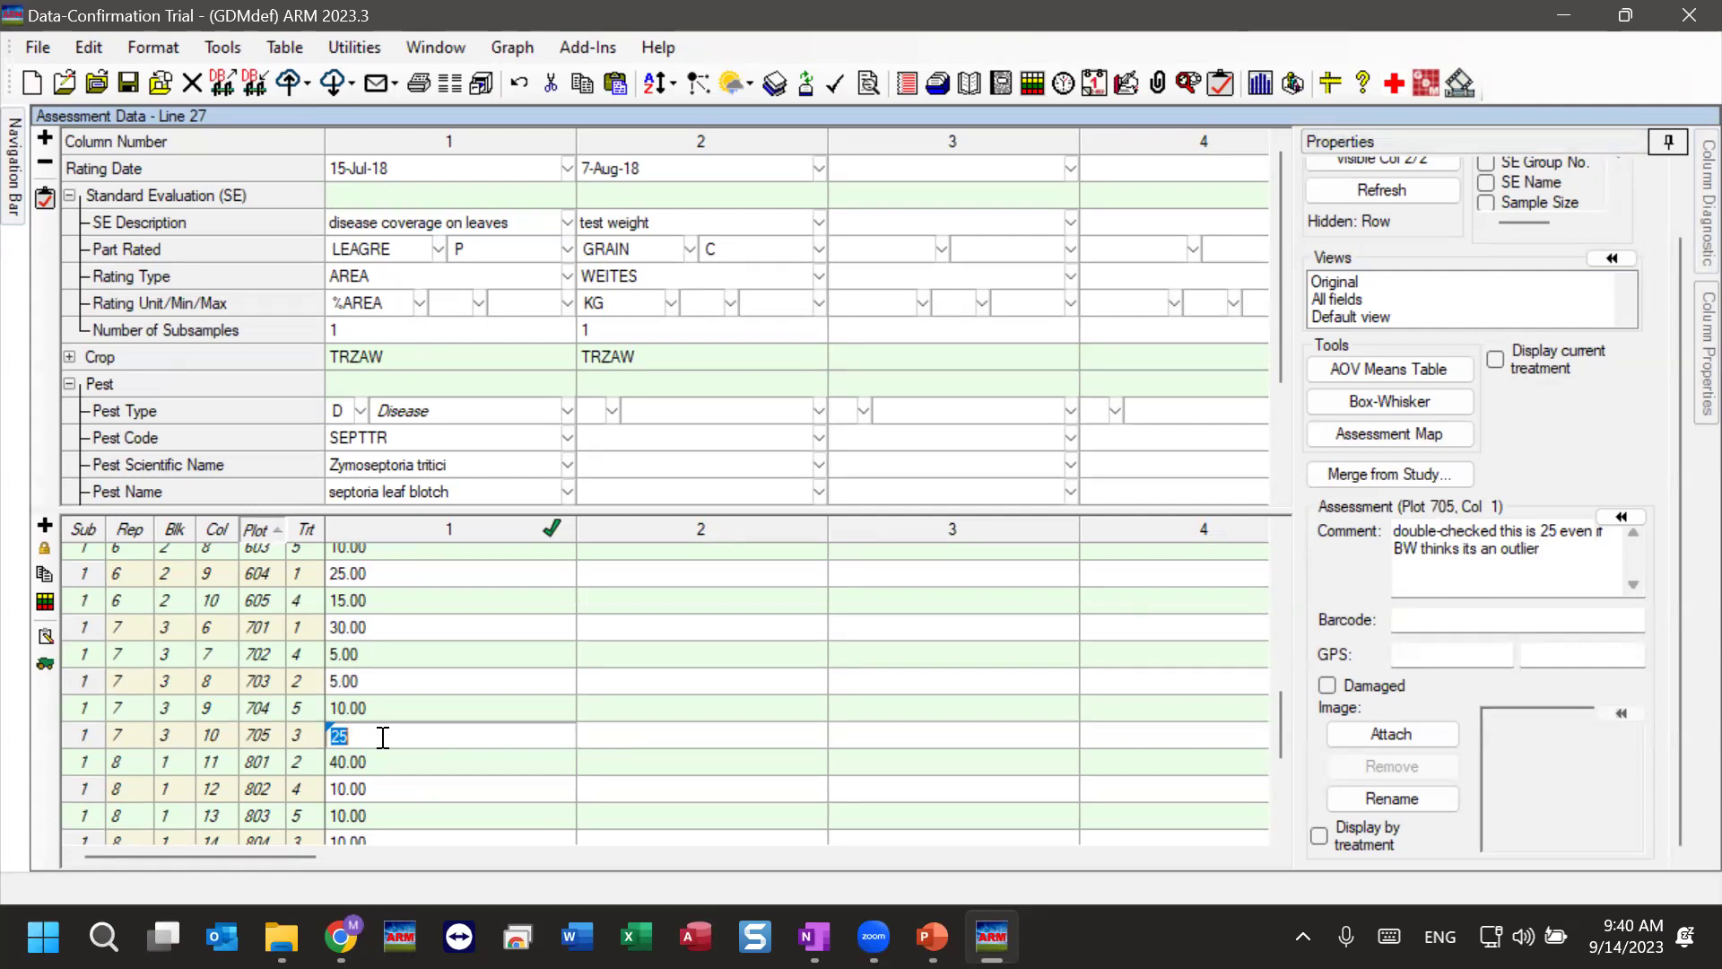
{"action": "key", "text": "Return"}
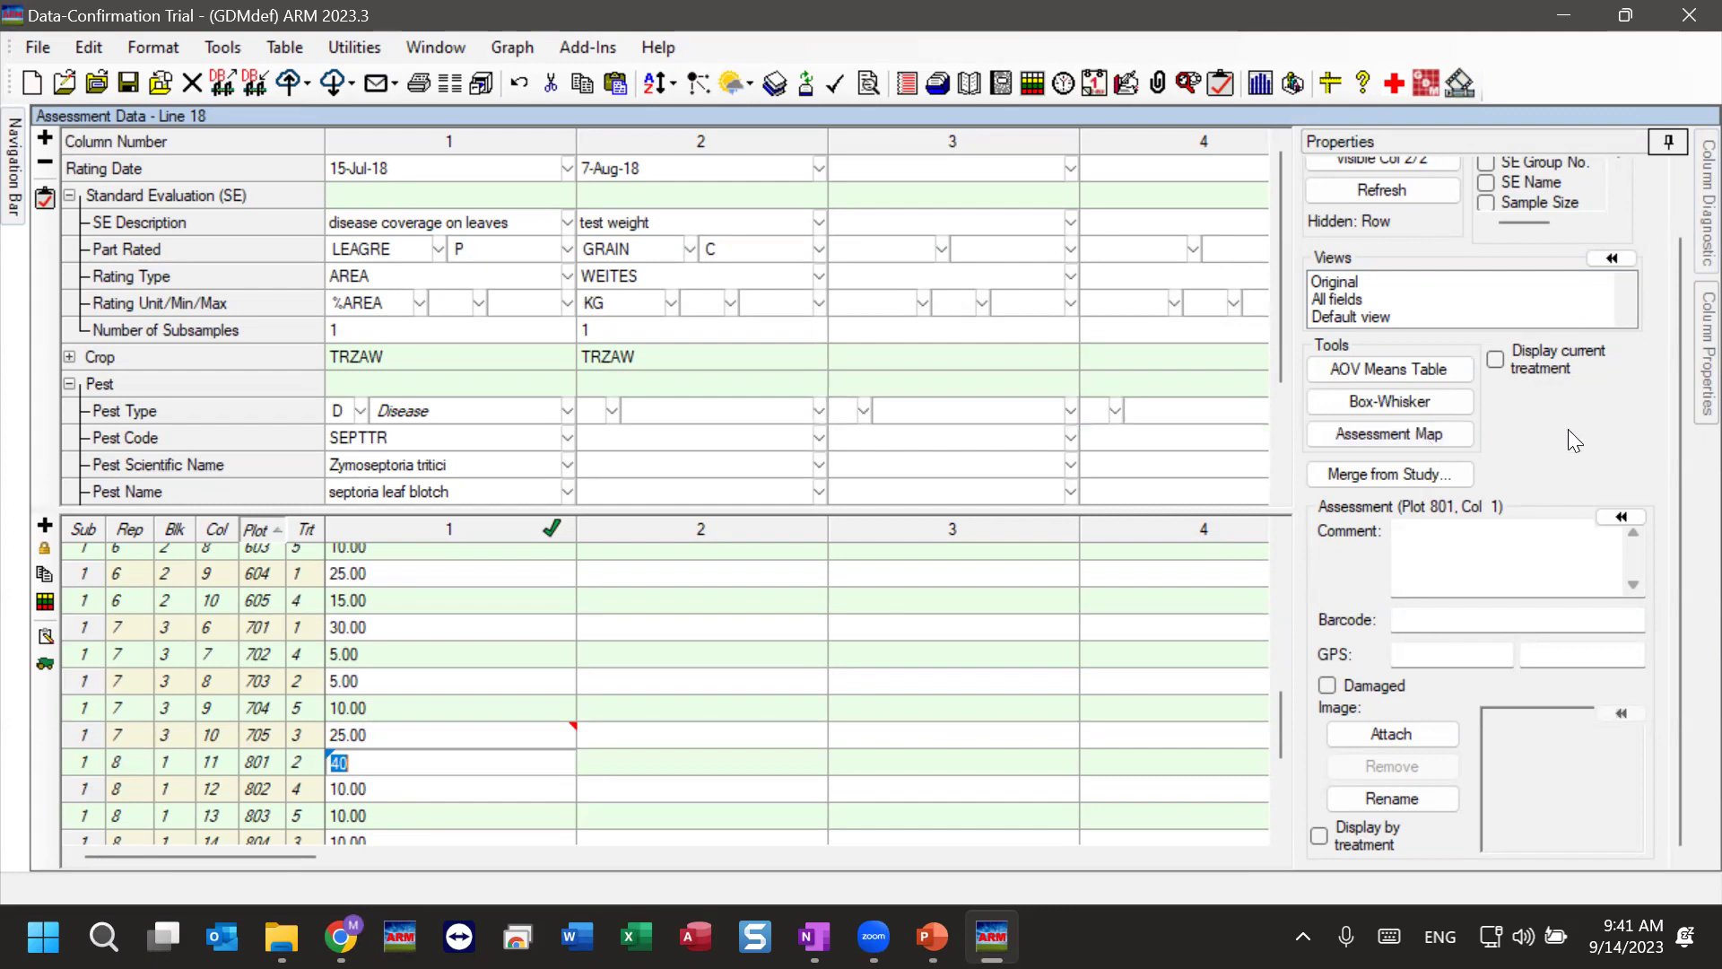
- Hide the assessment properties and keep the Column 1 Diagnostics open, enlarged to show more of the statistics, recommendations and outliers
{"action": "left_click", "coordinate": [1667, 142]}
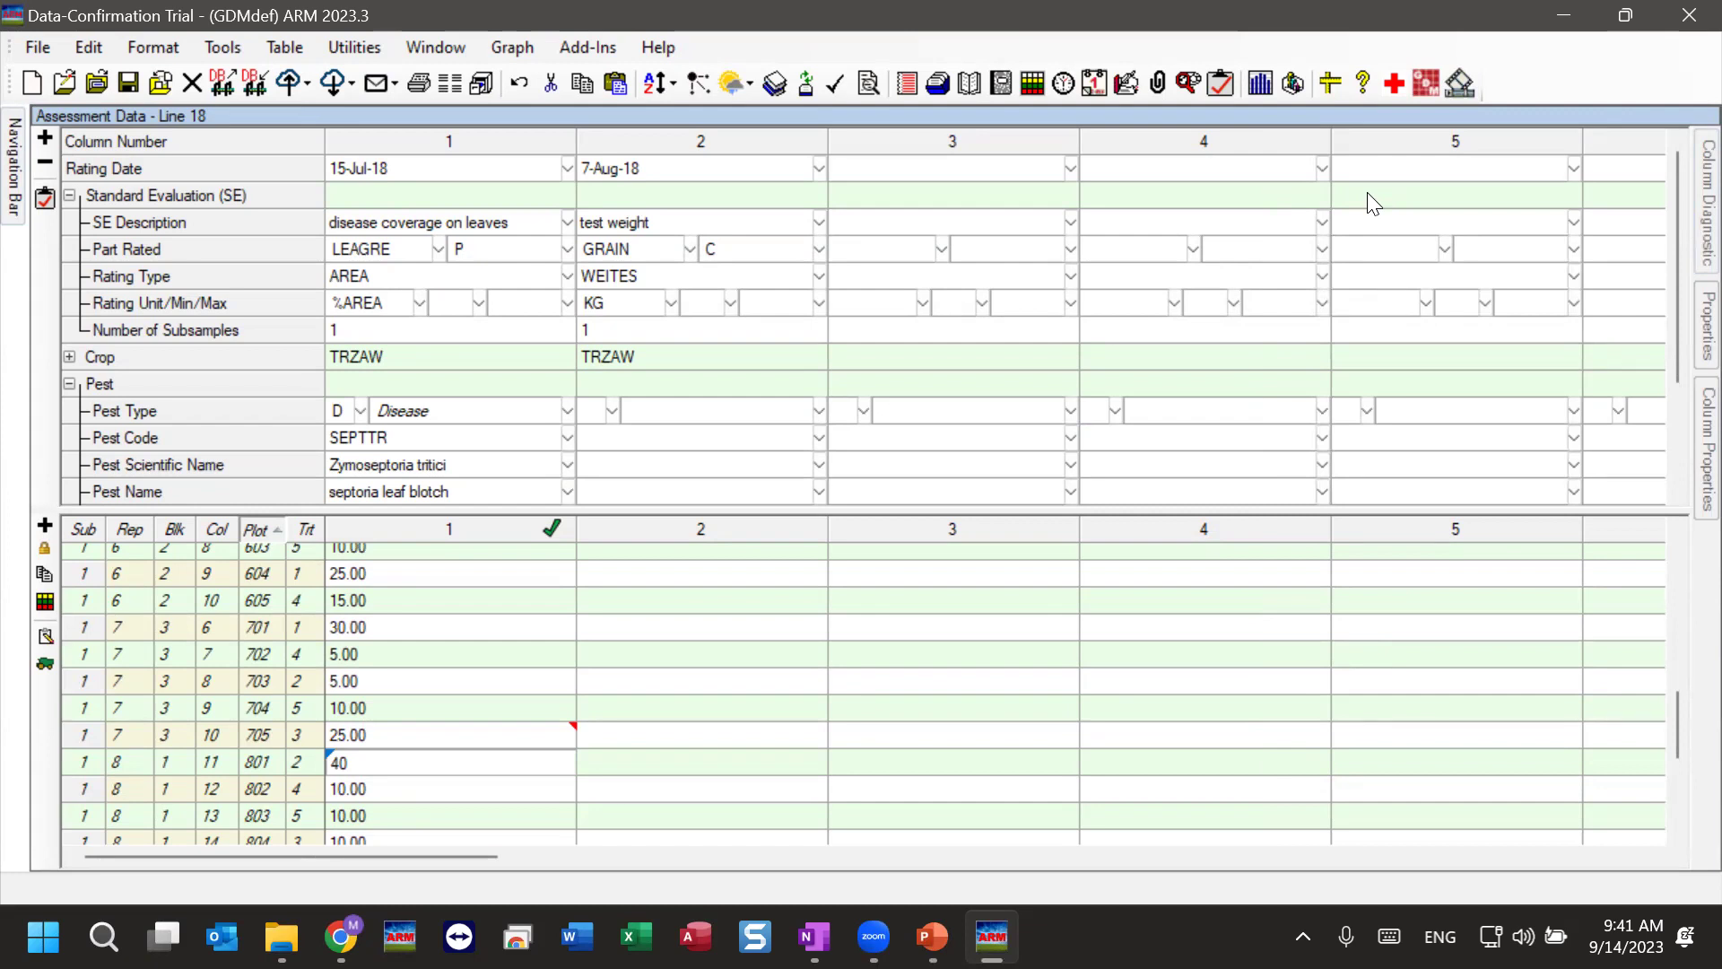
{"action": "mouse_move", "coordinate": [1683, 215]}
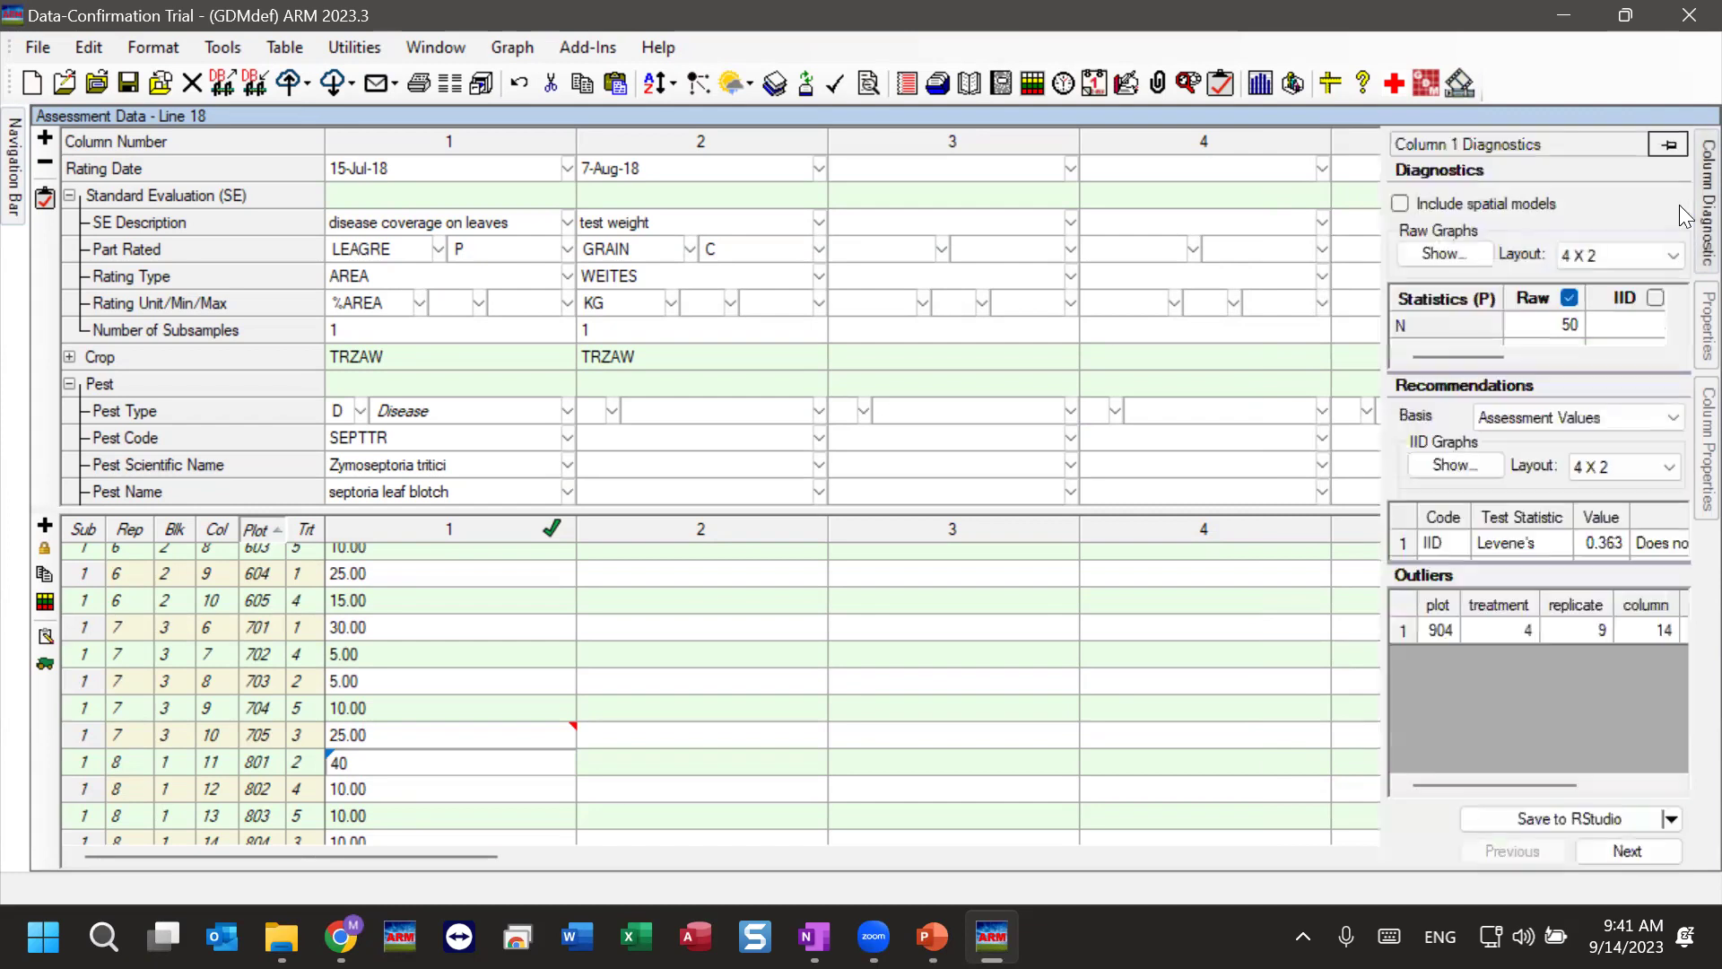
{"action": "left_click", "coordinate": [1670, 144]}
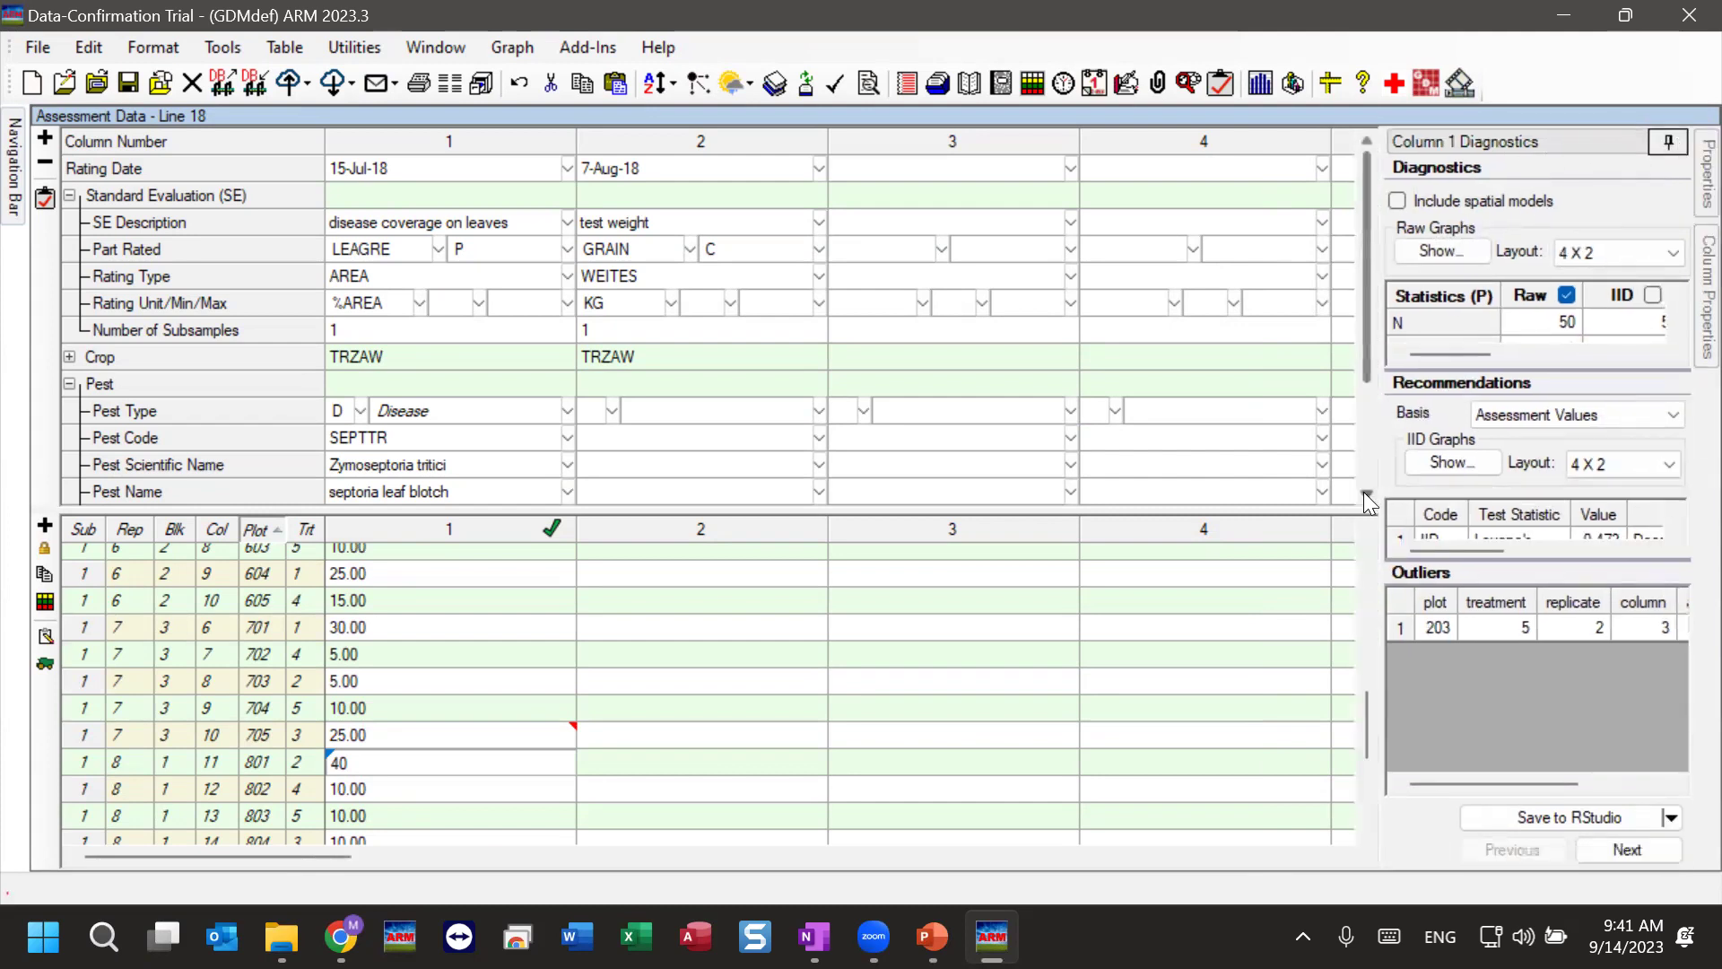
{"action": "left_click_drag", "start_coordinate": [1378, 480], "coordinate": [1158, 507]}
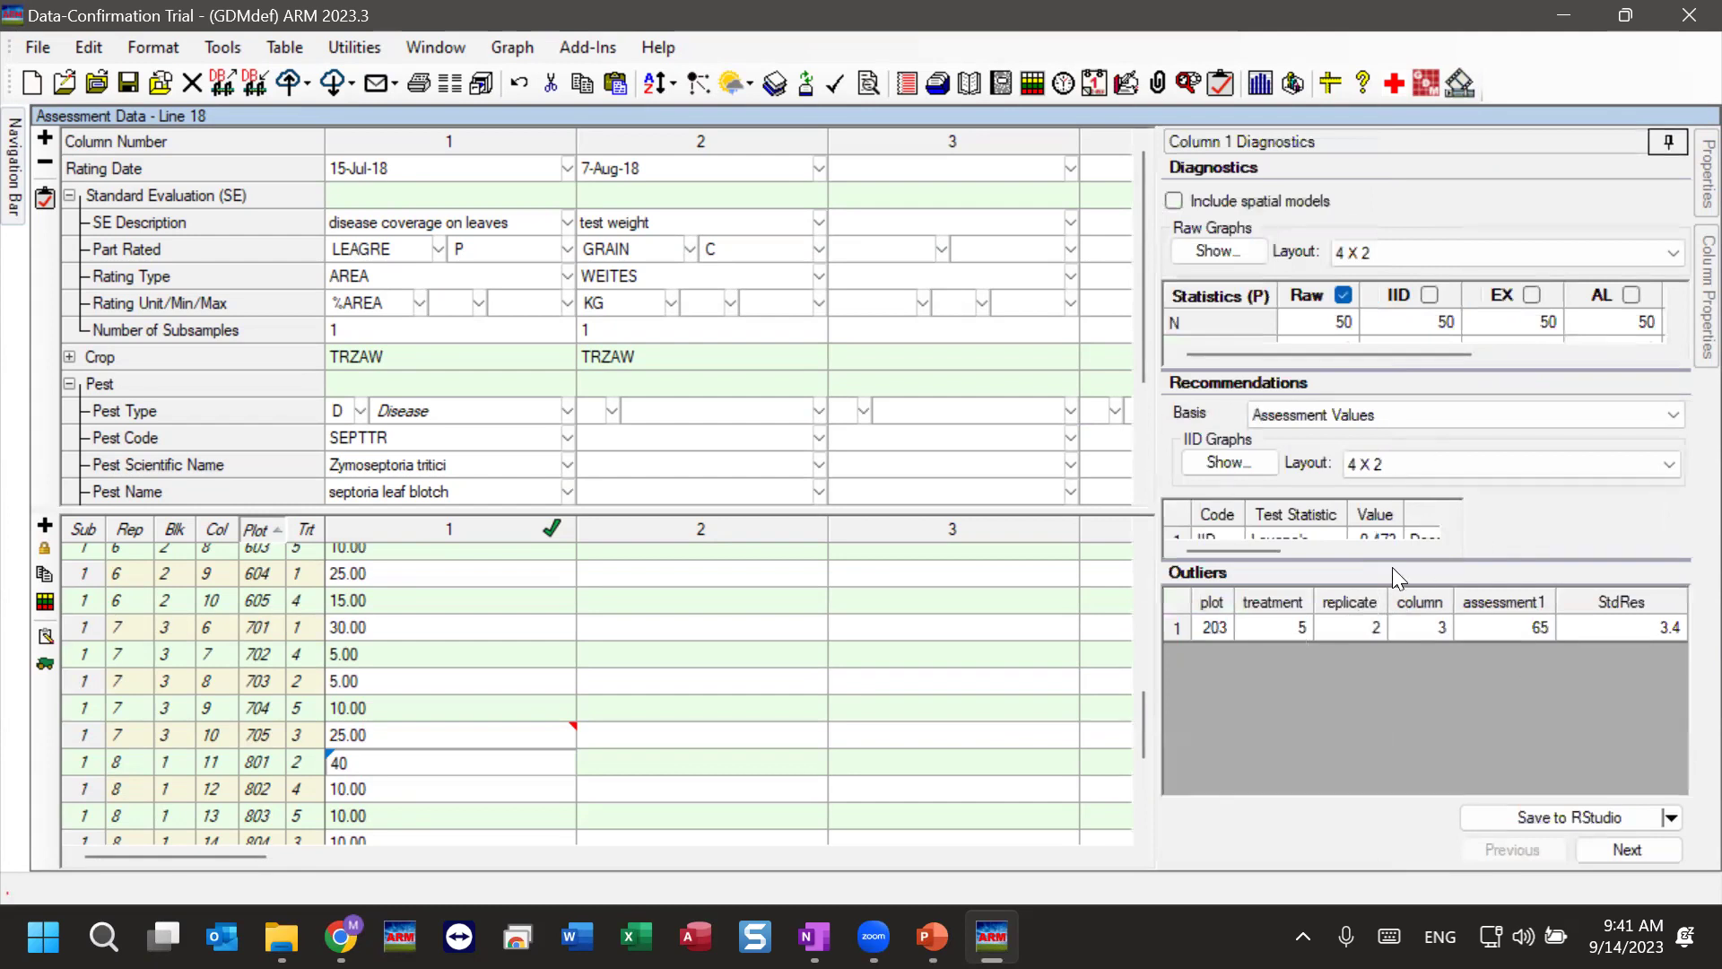
{"action": "left_click_drag", "start_coordinate": [1347, 564], "coordinate": [1318, 698]}
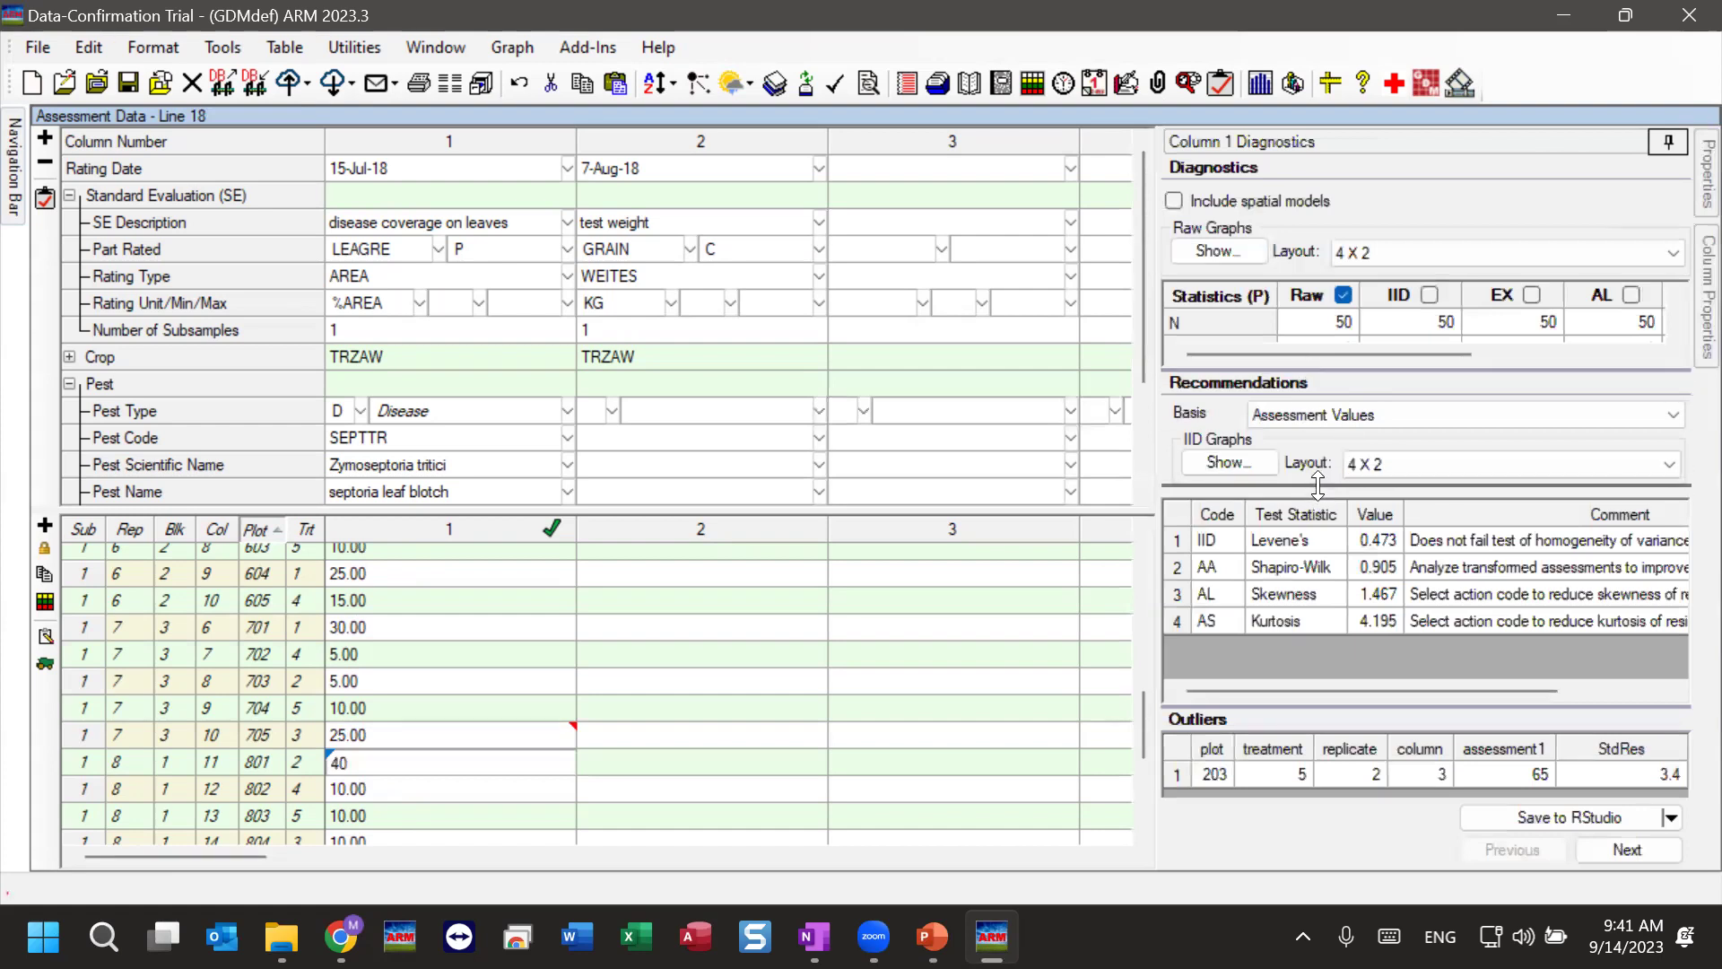
{"action": "left_click_drag", "start_coordinate": [1318, 485], "coordinate": [1318, 486]}
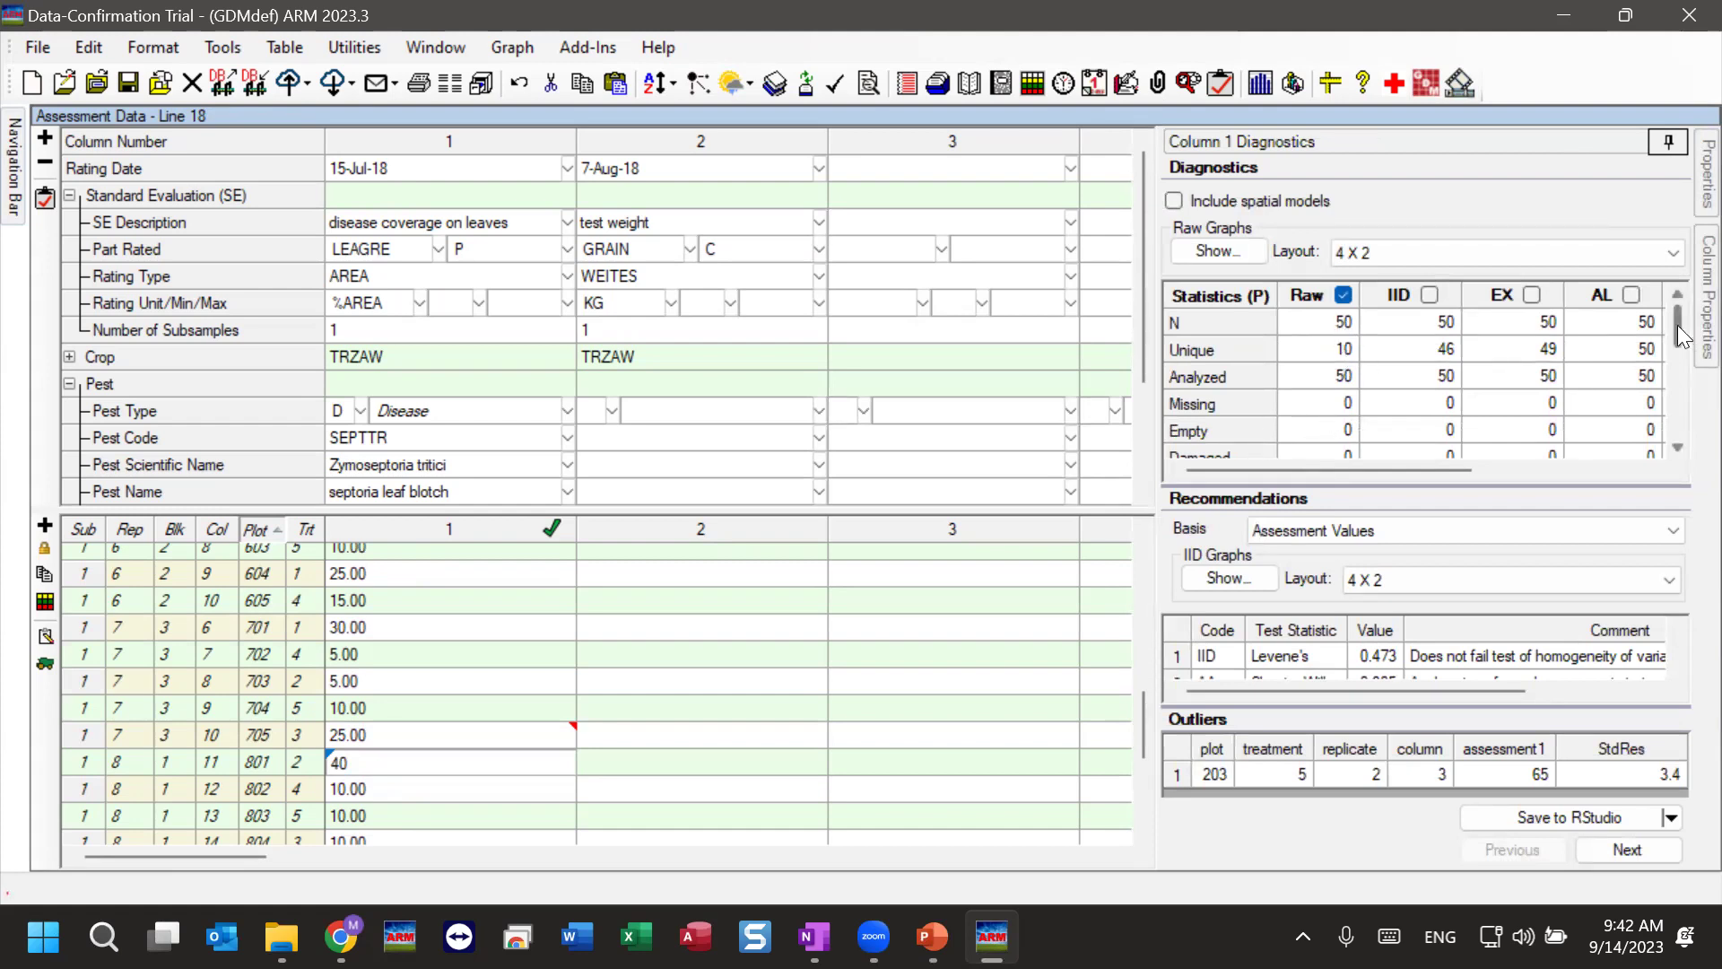
- Examine the N, Unique and Analyzed statistics for column 1 and compare them with the plot values in the assessment data
{"action": "left_click_drag", "start_coordinate": [1677, 325], "coordinate": [1677, 326]}
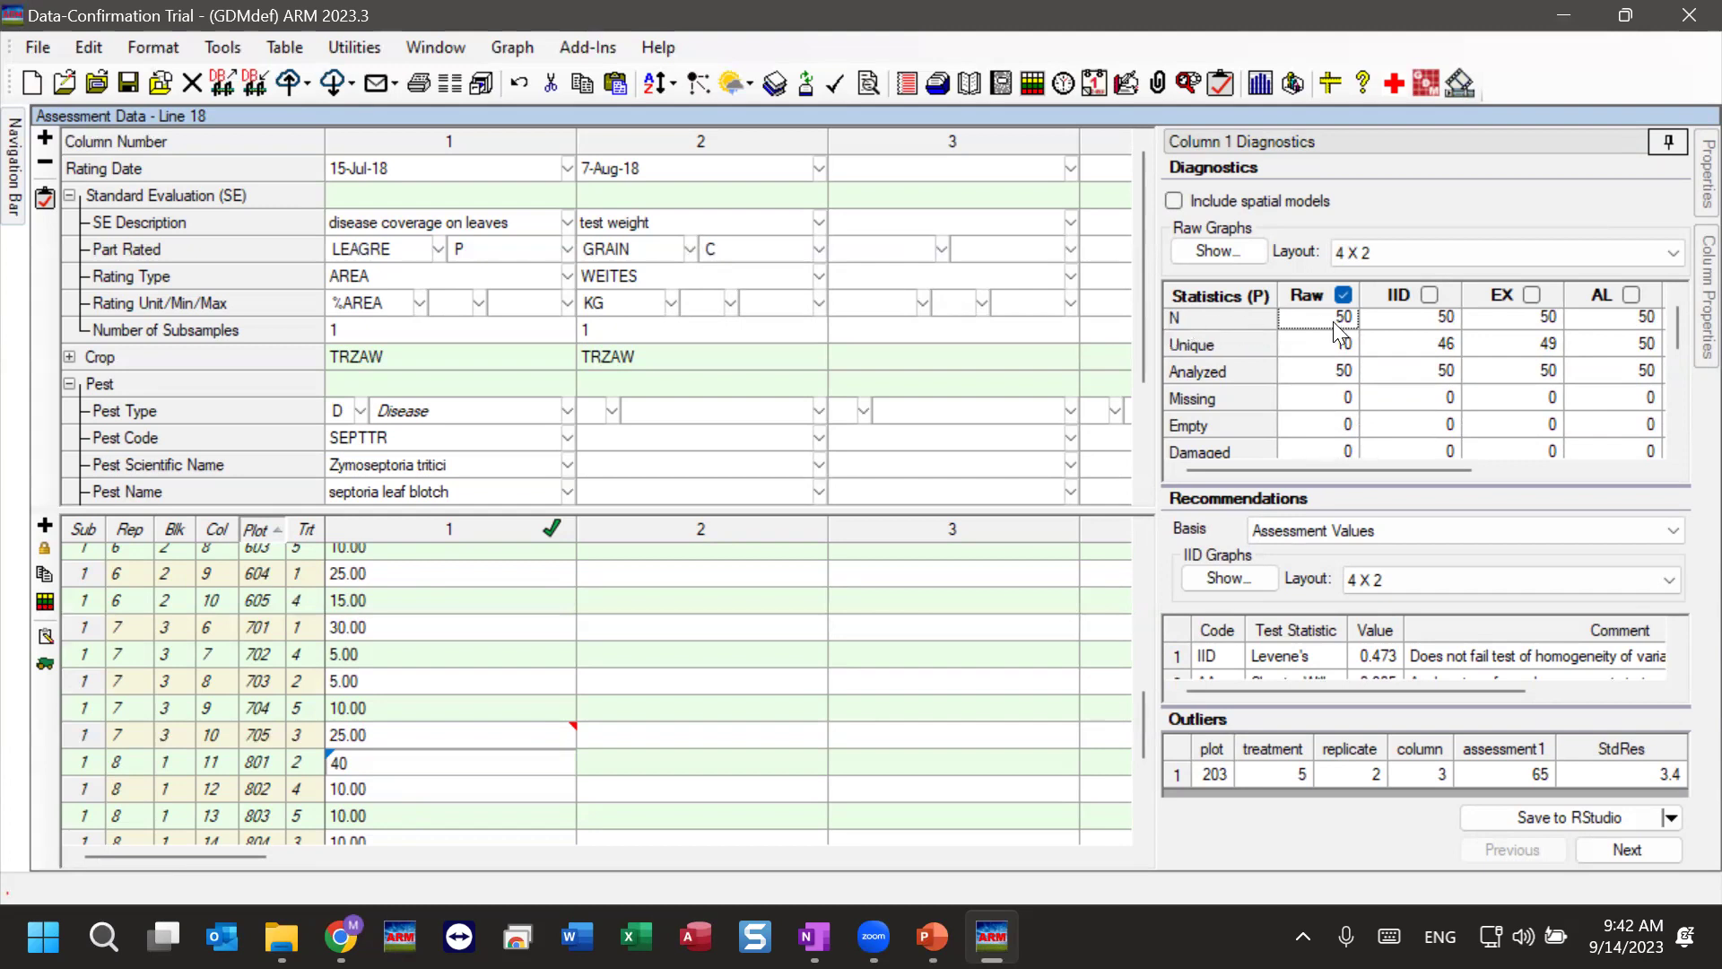
{"action": "left_click", "coordinate": [1344, 349]}
{"action": "left_click", "coordinate": [1315, 371]}
{"action": "scroll", "coordinate": [422, 742], "scroll_direction": "up", "scroll_amount": 9}
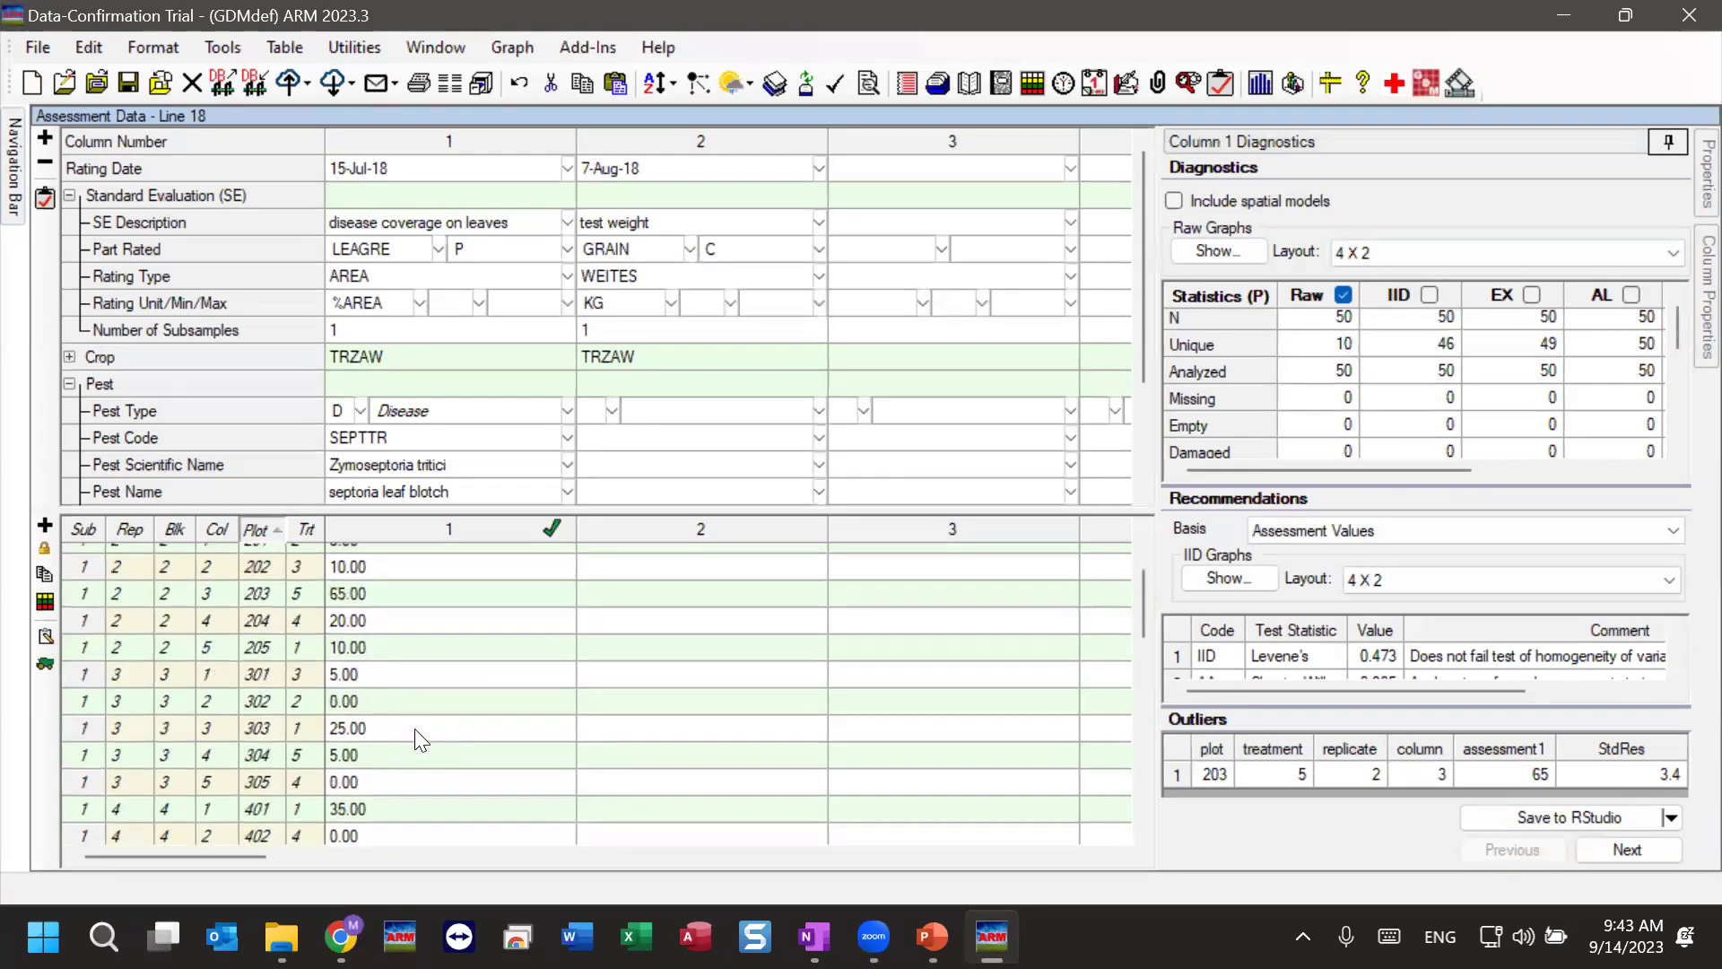
{"action": "scroll", "coordinate": [422, 742], "scroll_direction": "down", "scroll_amount": 4}
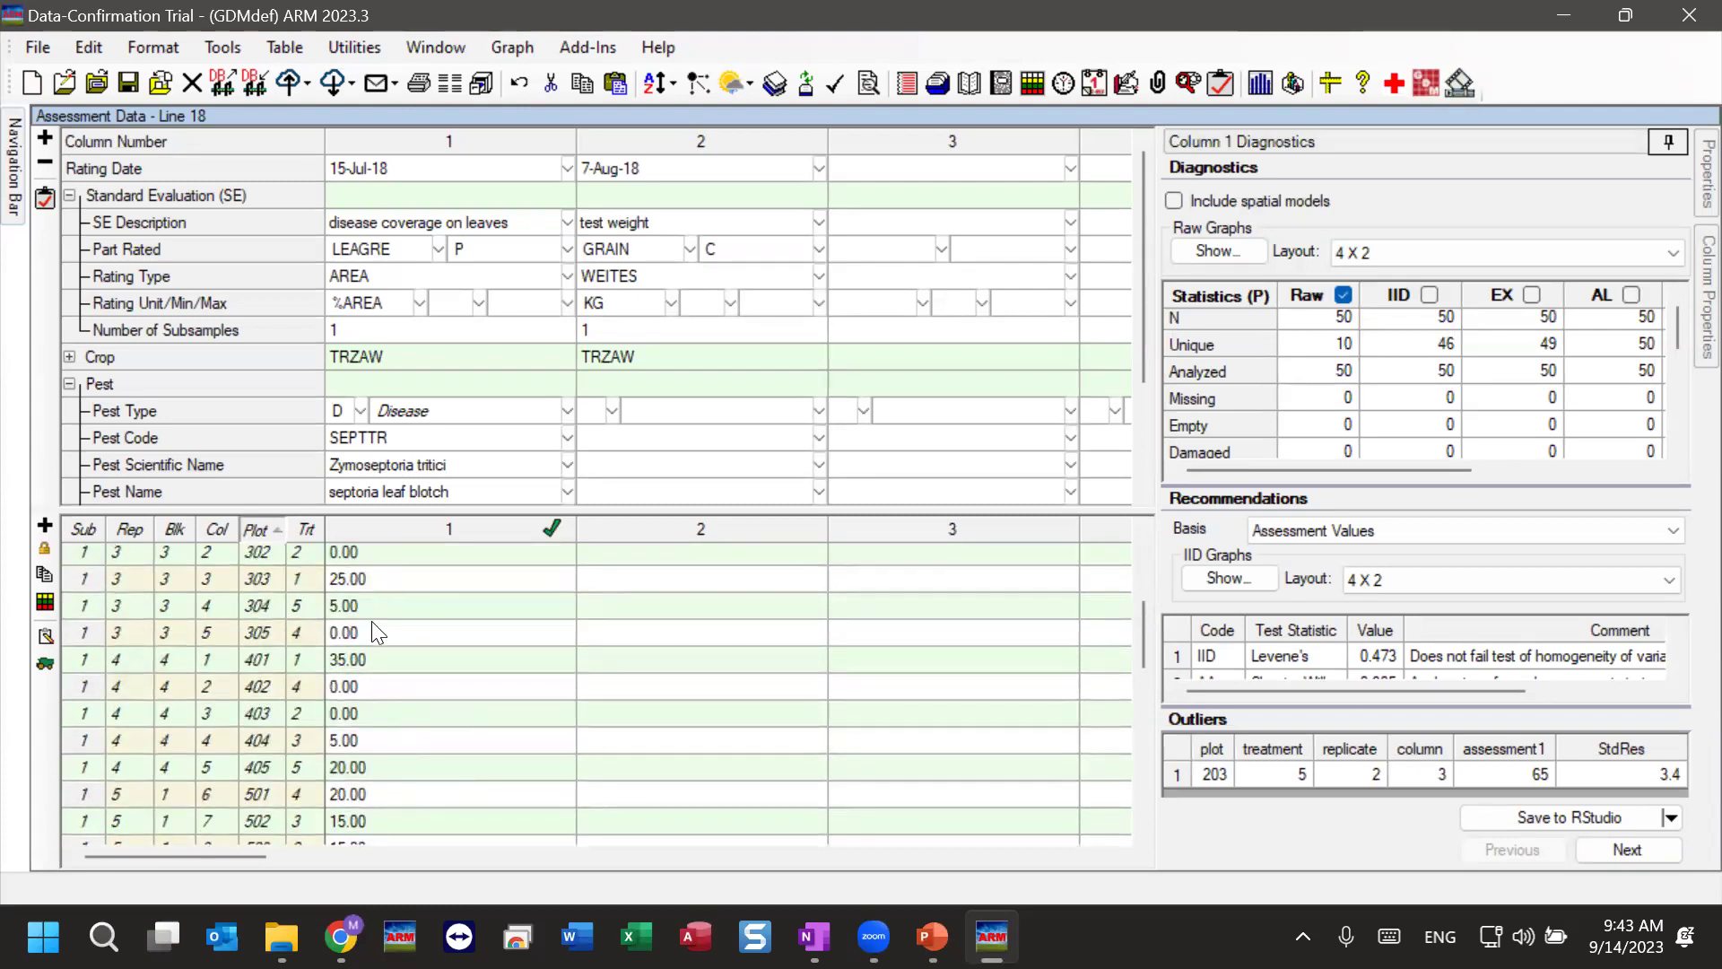
{"action": "scroll", "coordinate": [375, 620], "scroll_direction": "down", "scroll_amount": 6}
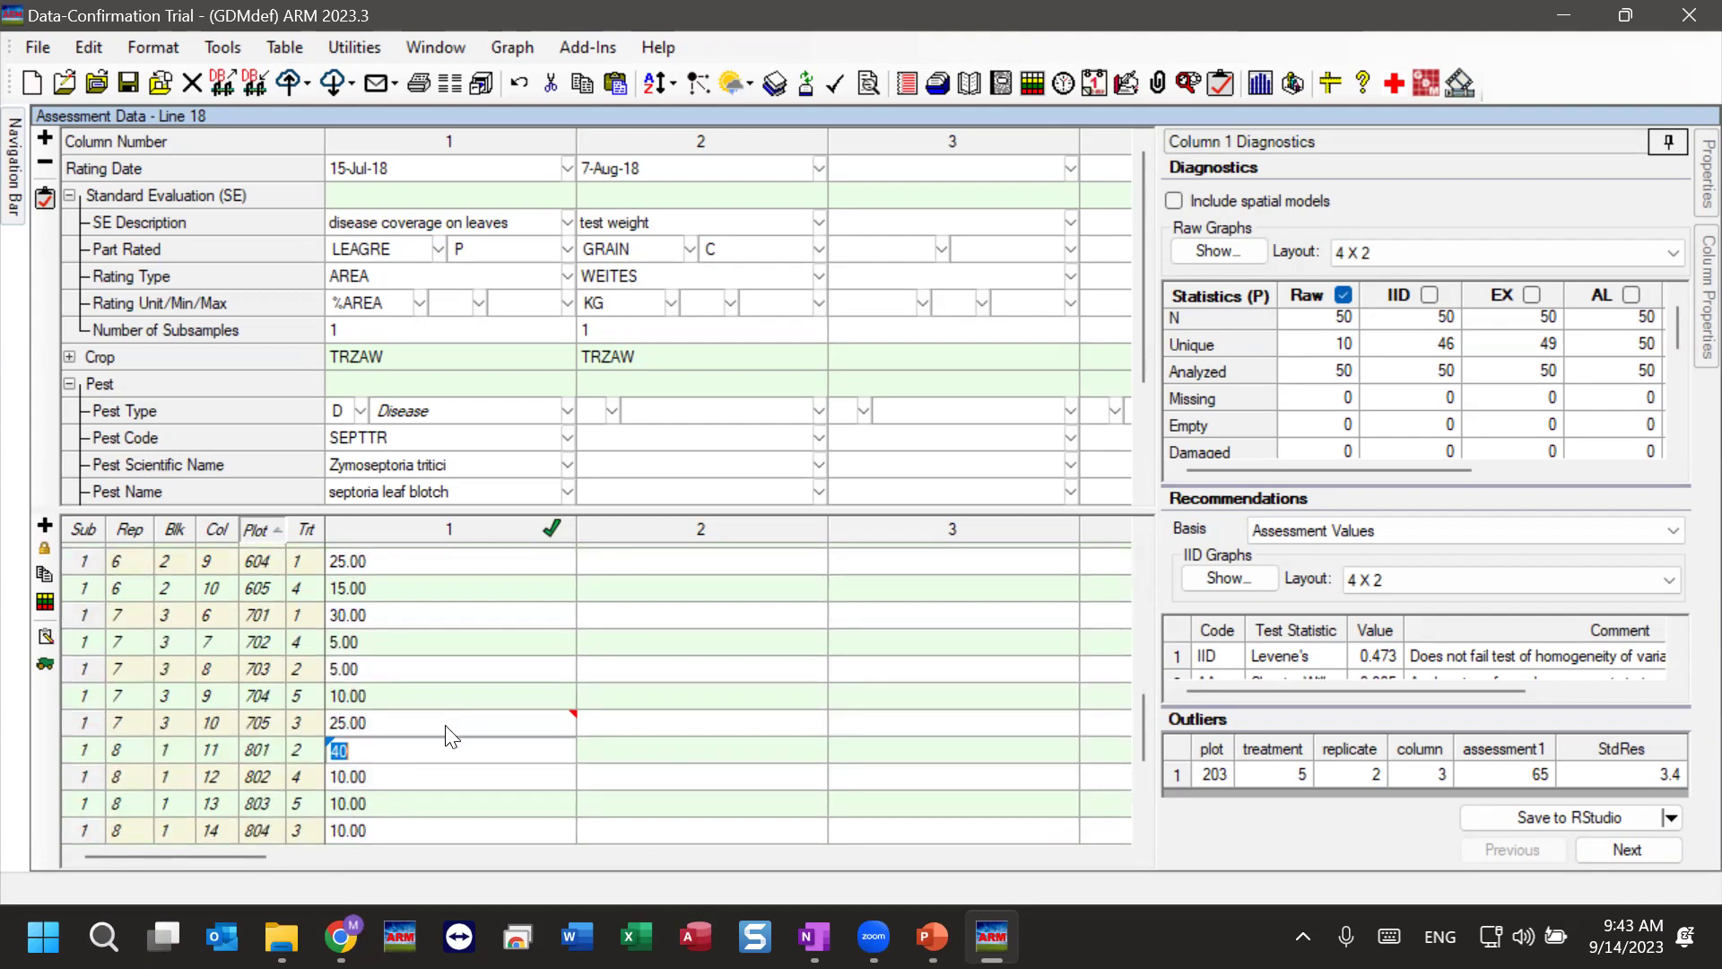
- Mark plot 705's column 1 value as missing with "." and refresh the diagnostics to check the Analyzed and Missing counts
{"action": "left_click", "coordinate": [387, 723]}
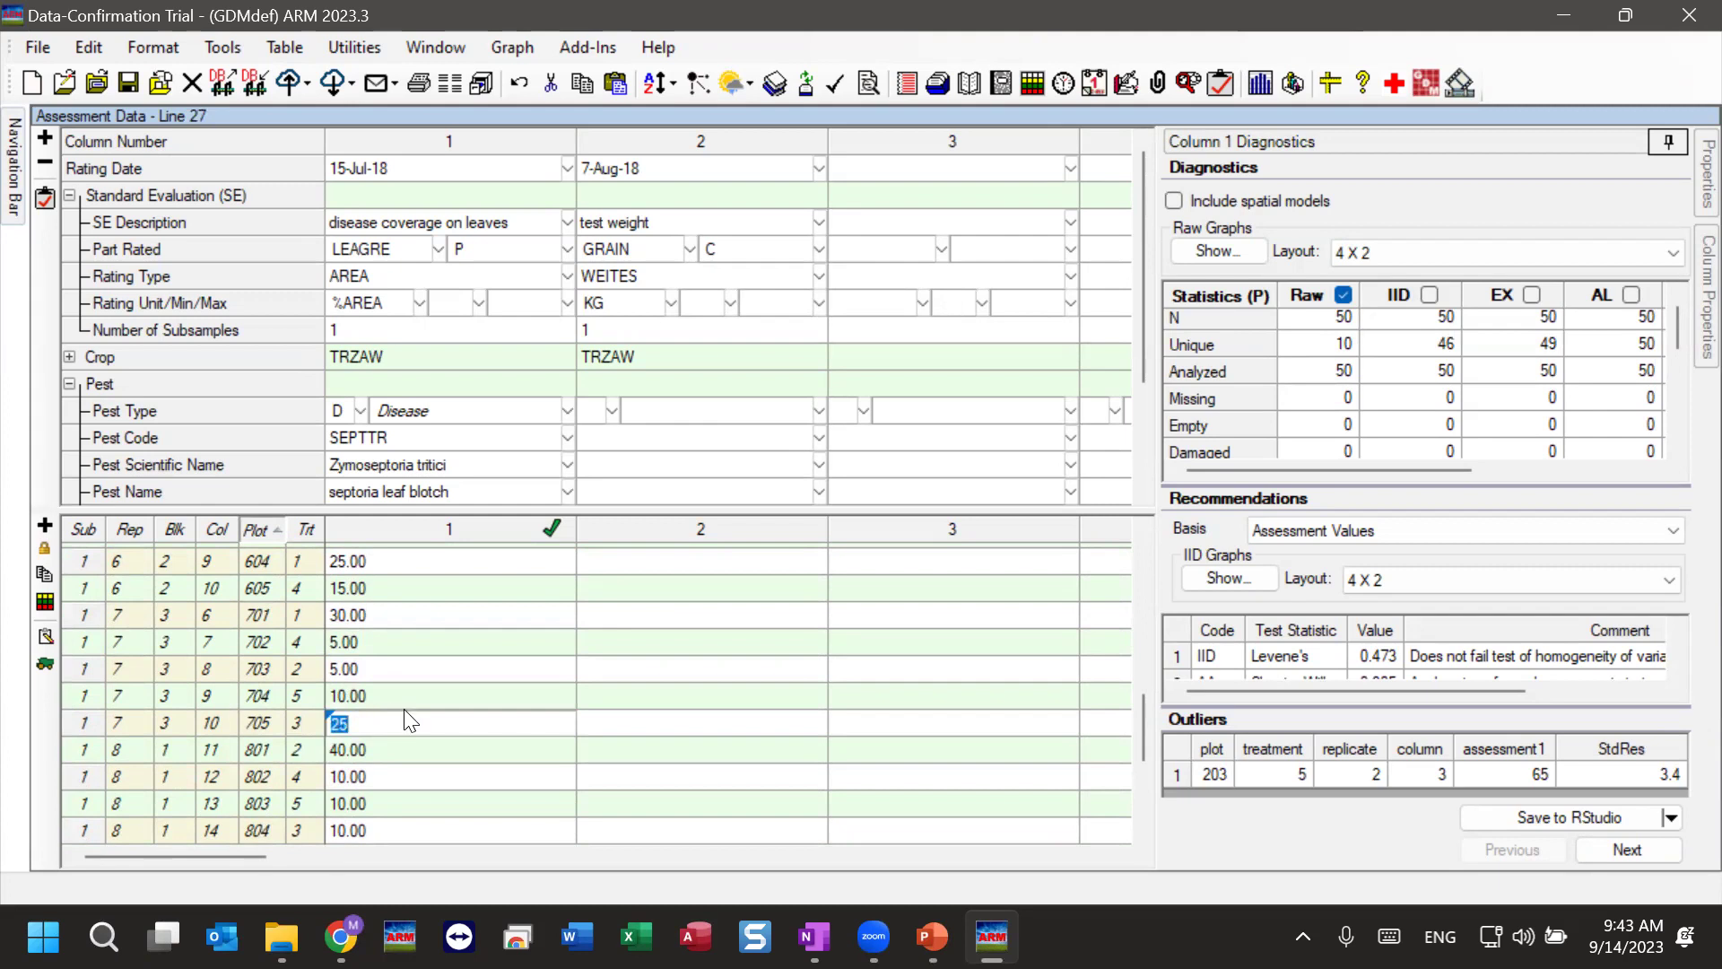
{"action": "type", "text": "."}
{"action": "key", "text": "Return"}
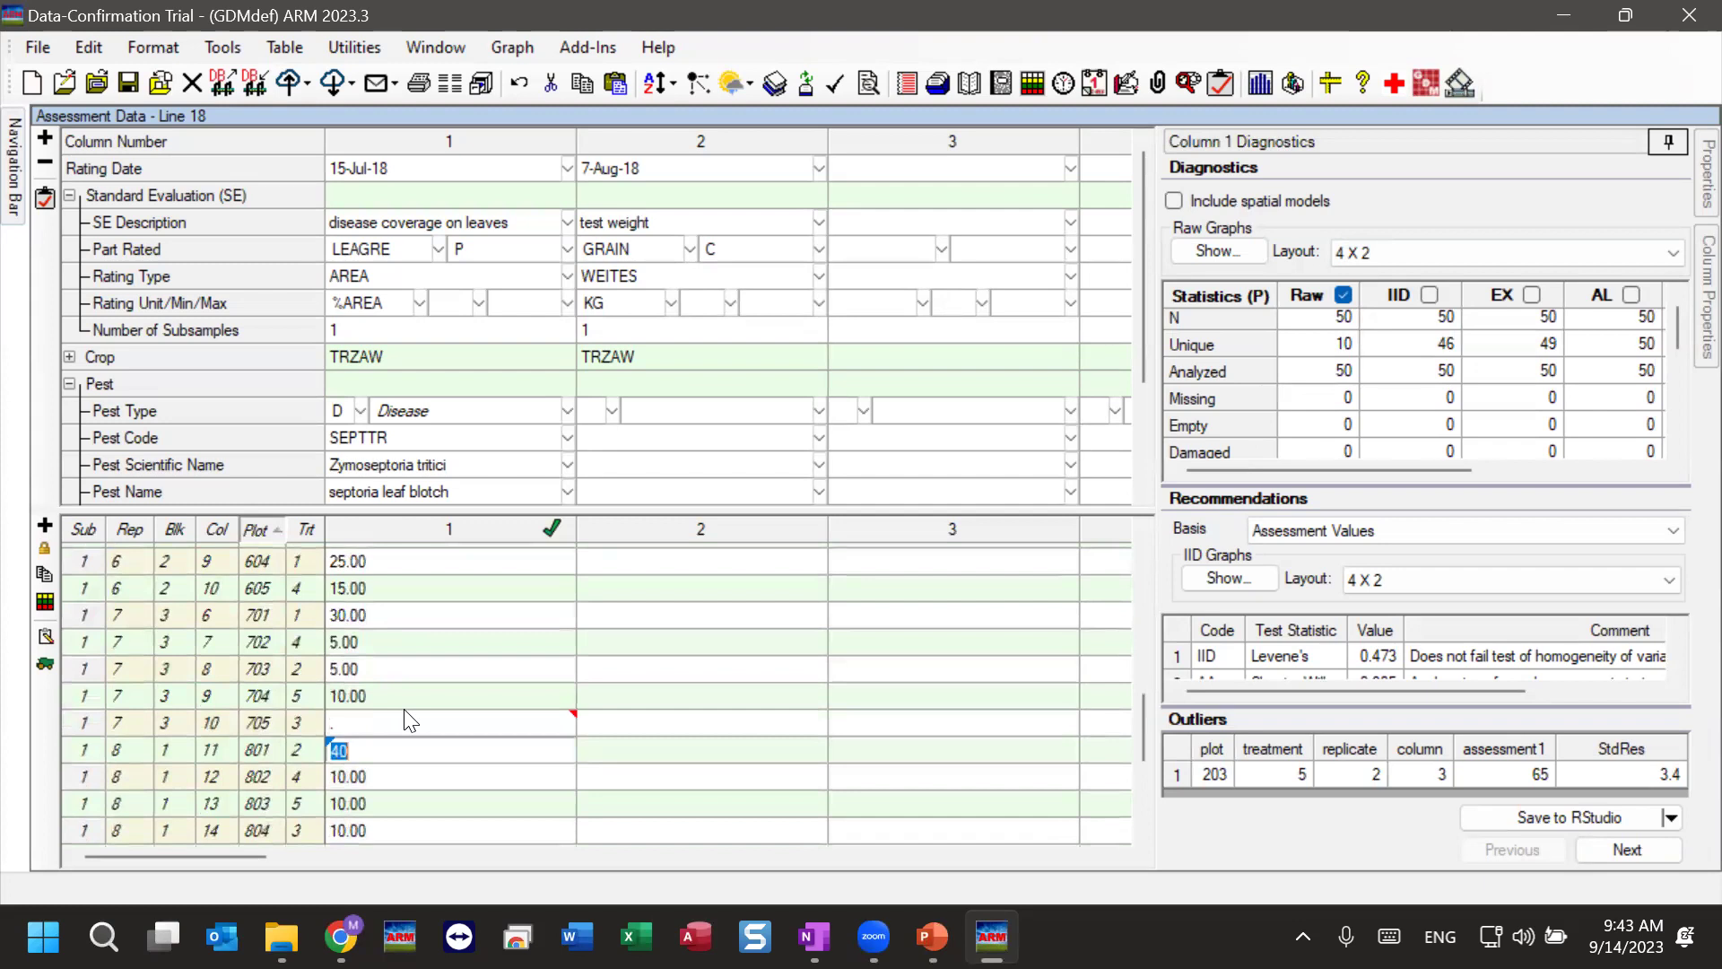
{"action": "left_click", "coordinate": [715, 728]}
{"action": "left_click", "coordinate": [403, 748]}
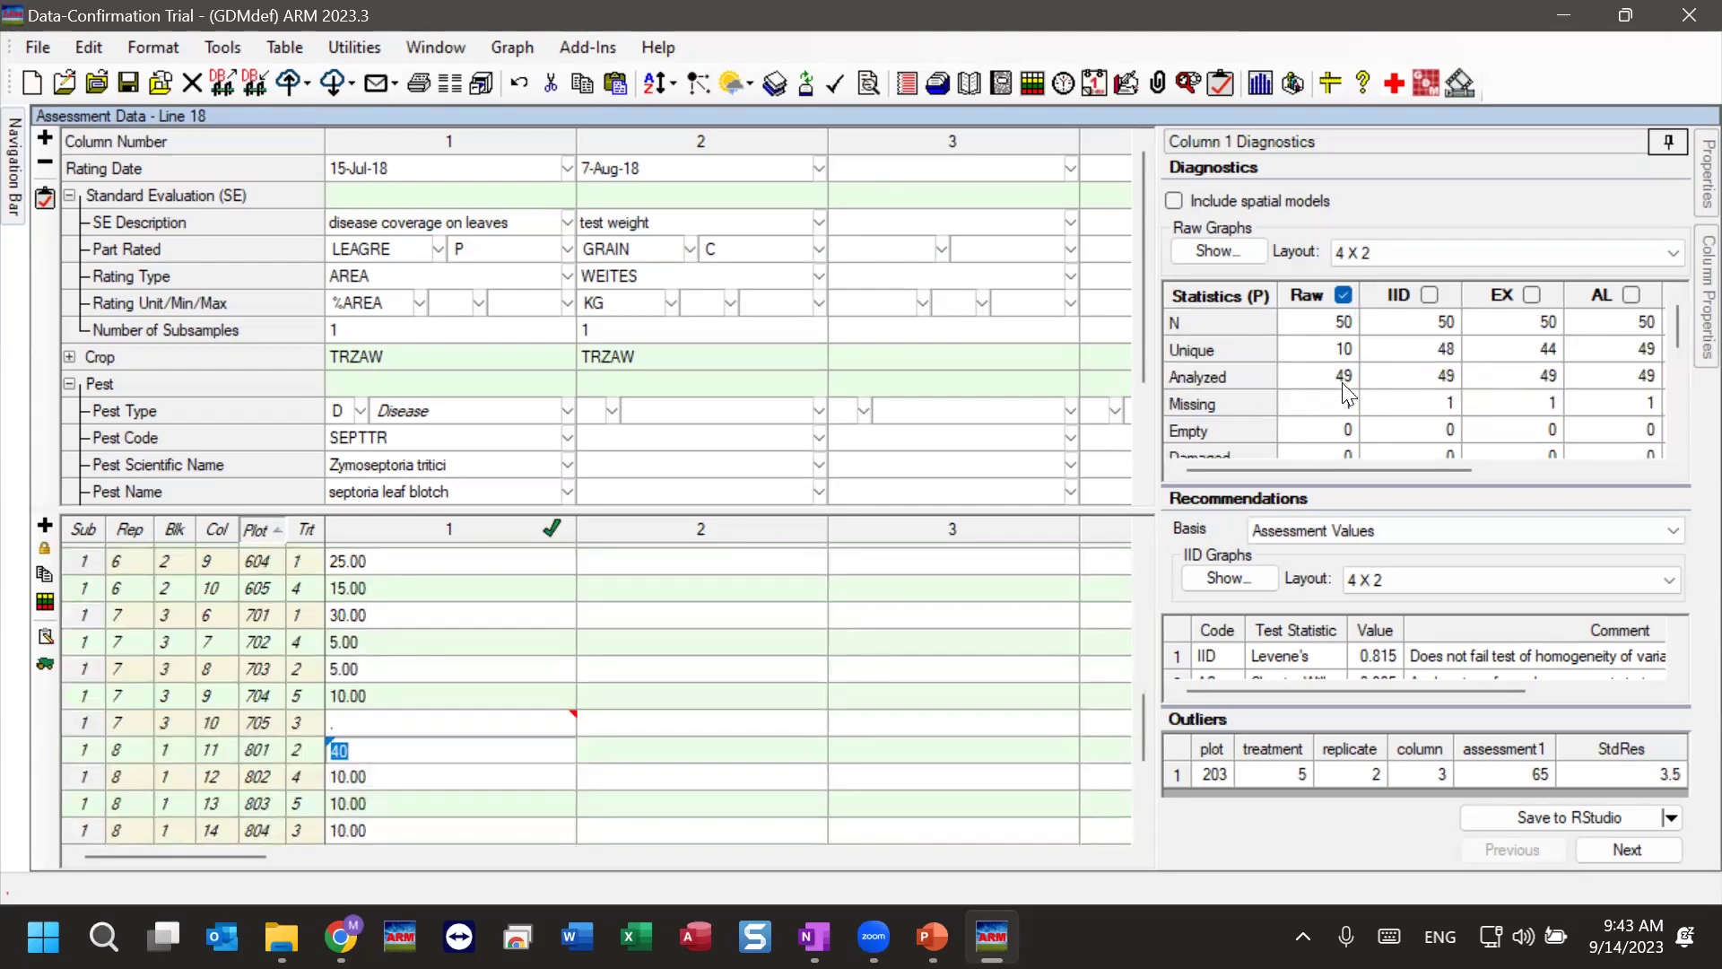
{"action": "left_click_drag", "start_coordinate": [1674, 324], "coordinate": [1666, 335]}
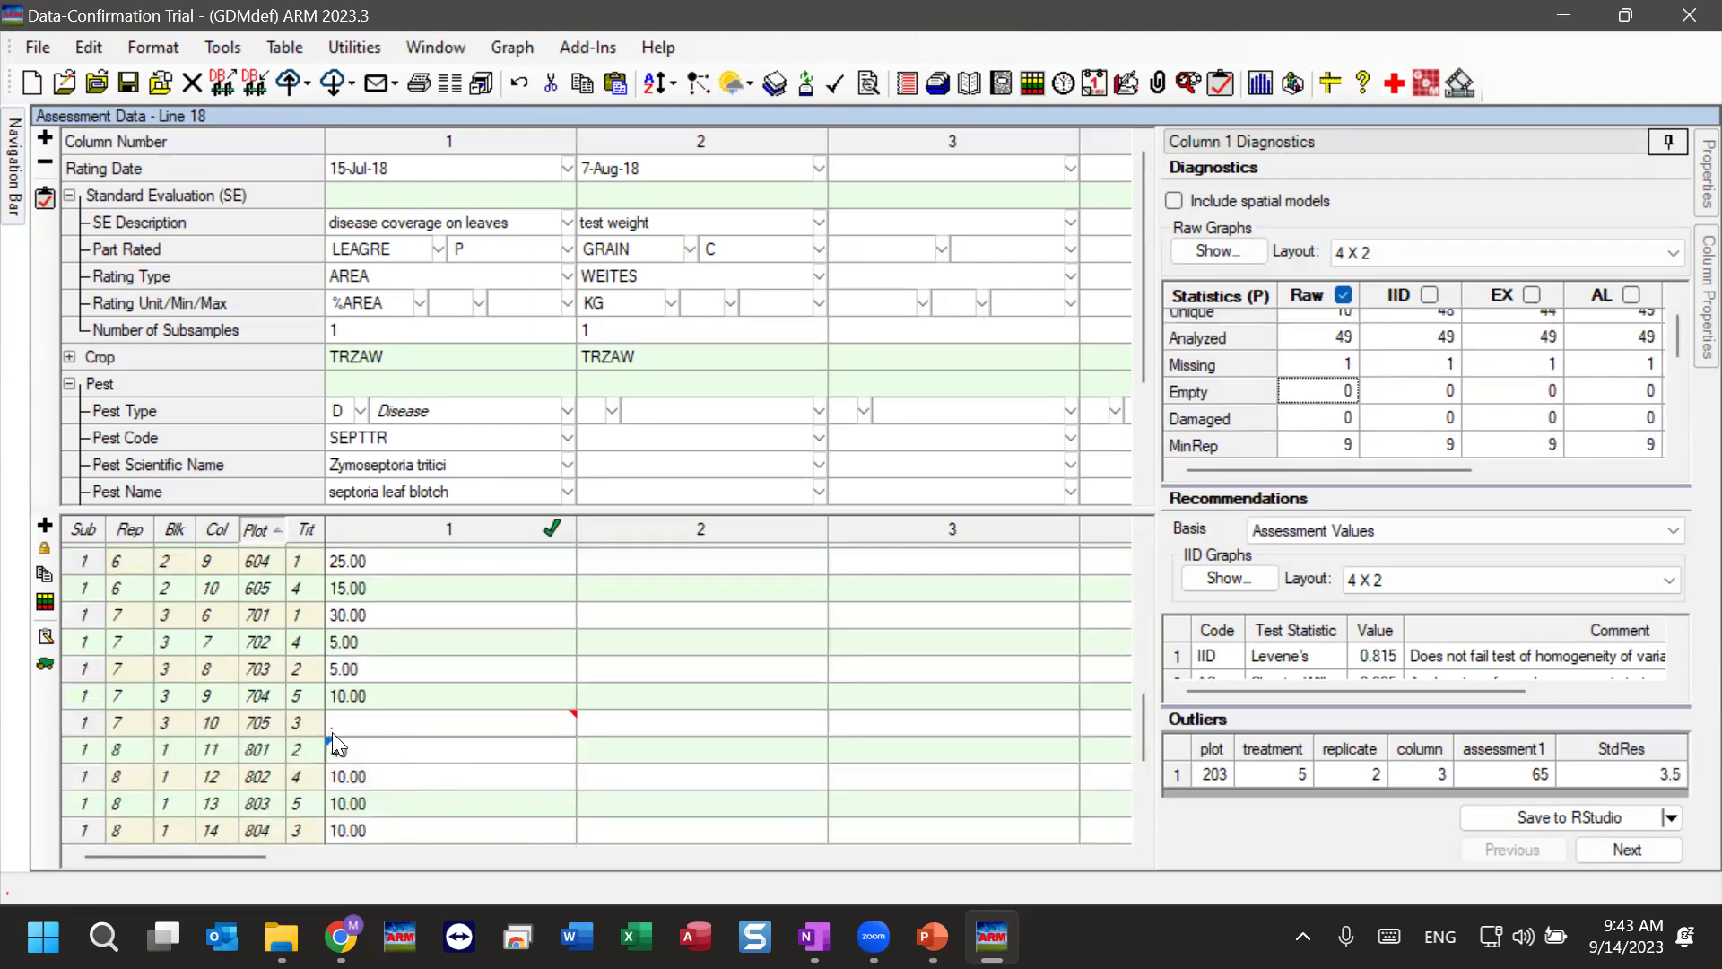
- Try leaving plot 705's column 1 value empty and refresh the diagnostics to compare the Missing and Empty counts
{"action": "left_click", "coordinate": [408, 722]}
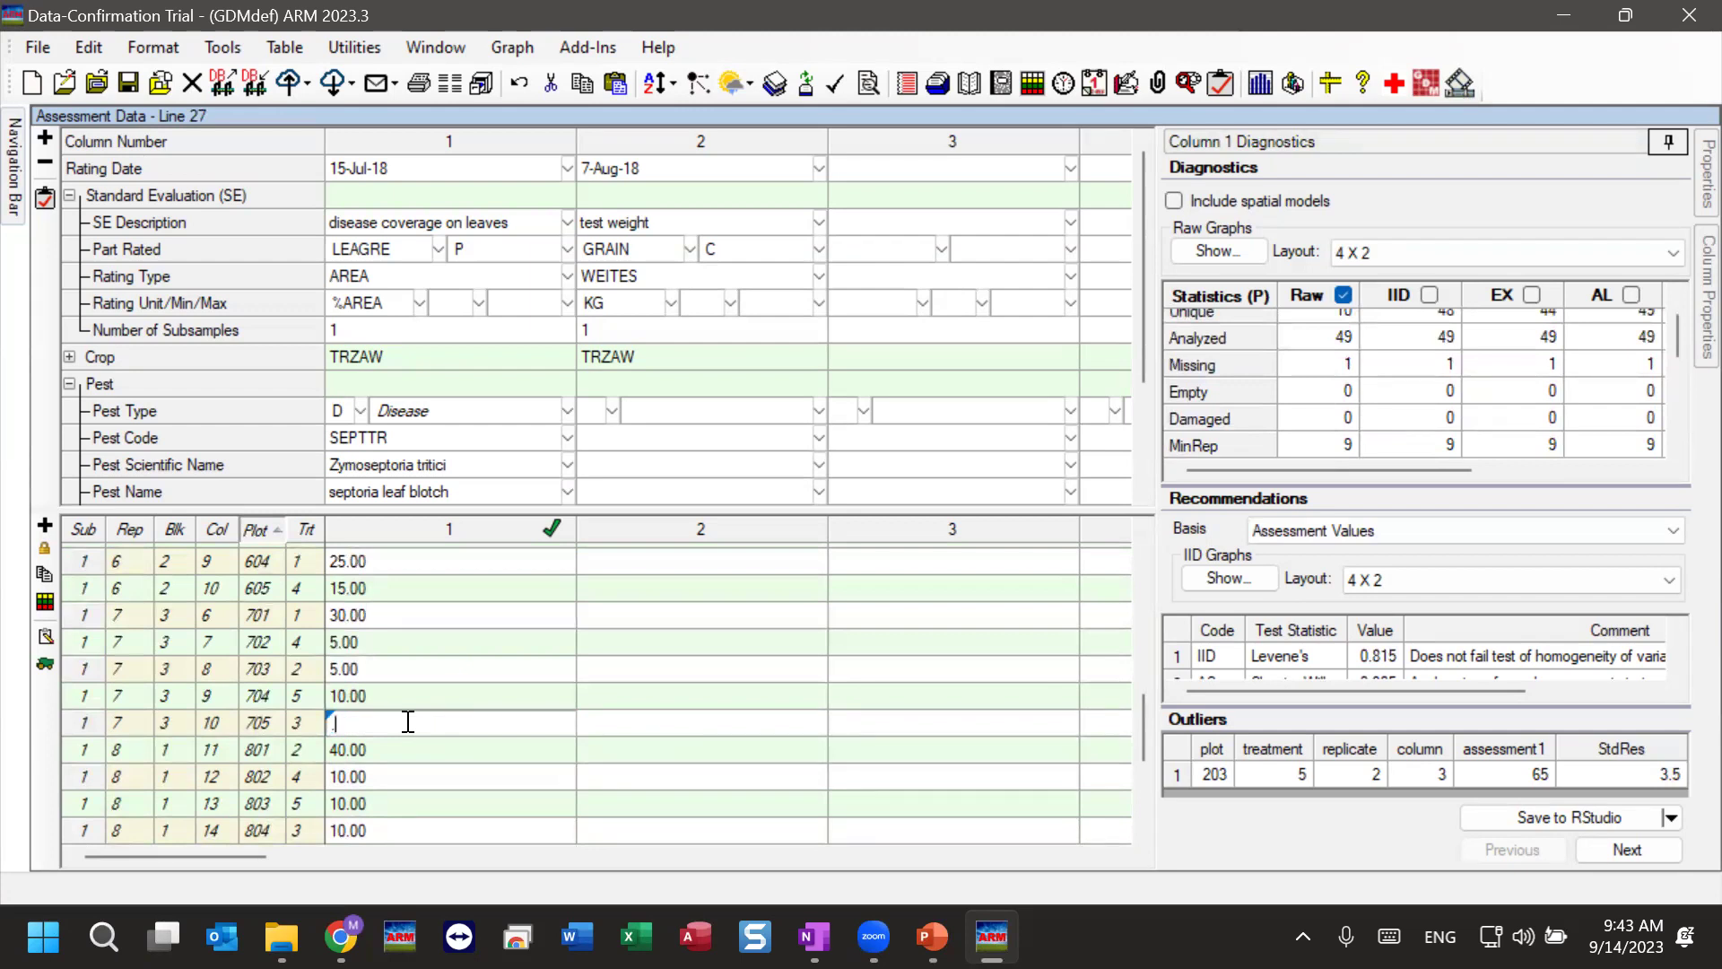
{"action": "key", "text": "BackSpace"}
{"action": "left_click", "coordinate": [414, 774]}
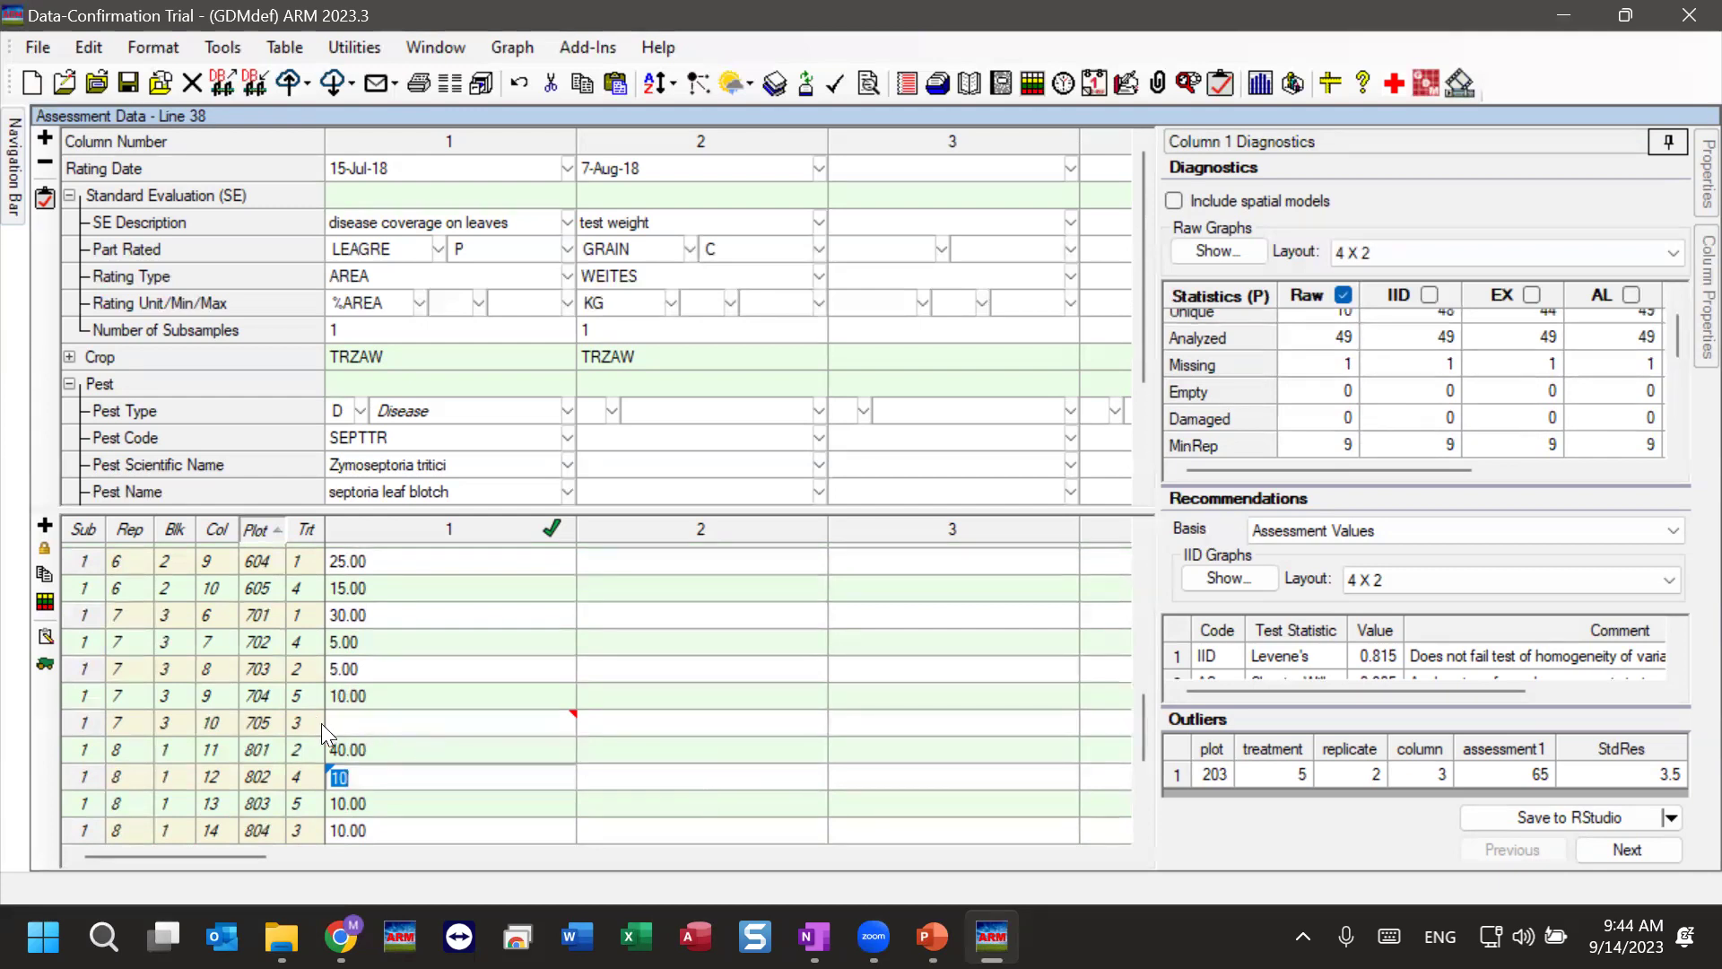
{"action": "left_click", "coordinate": [615, 776]}
{"action": "left_click", "coordinate": [388, 778]}
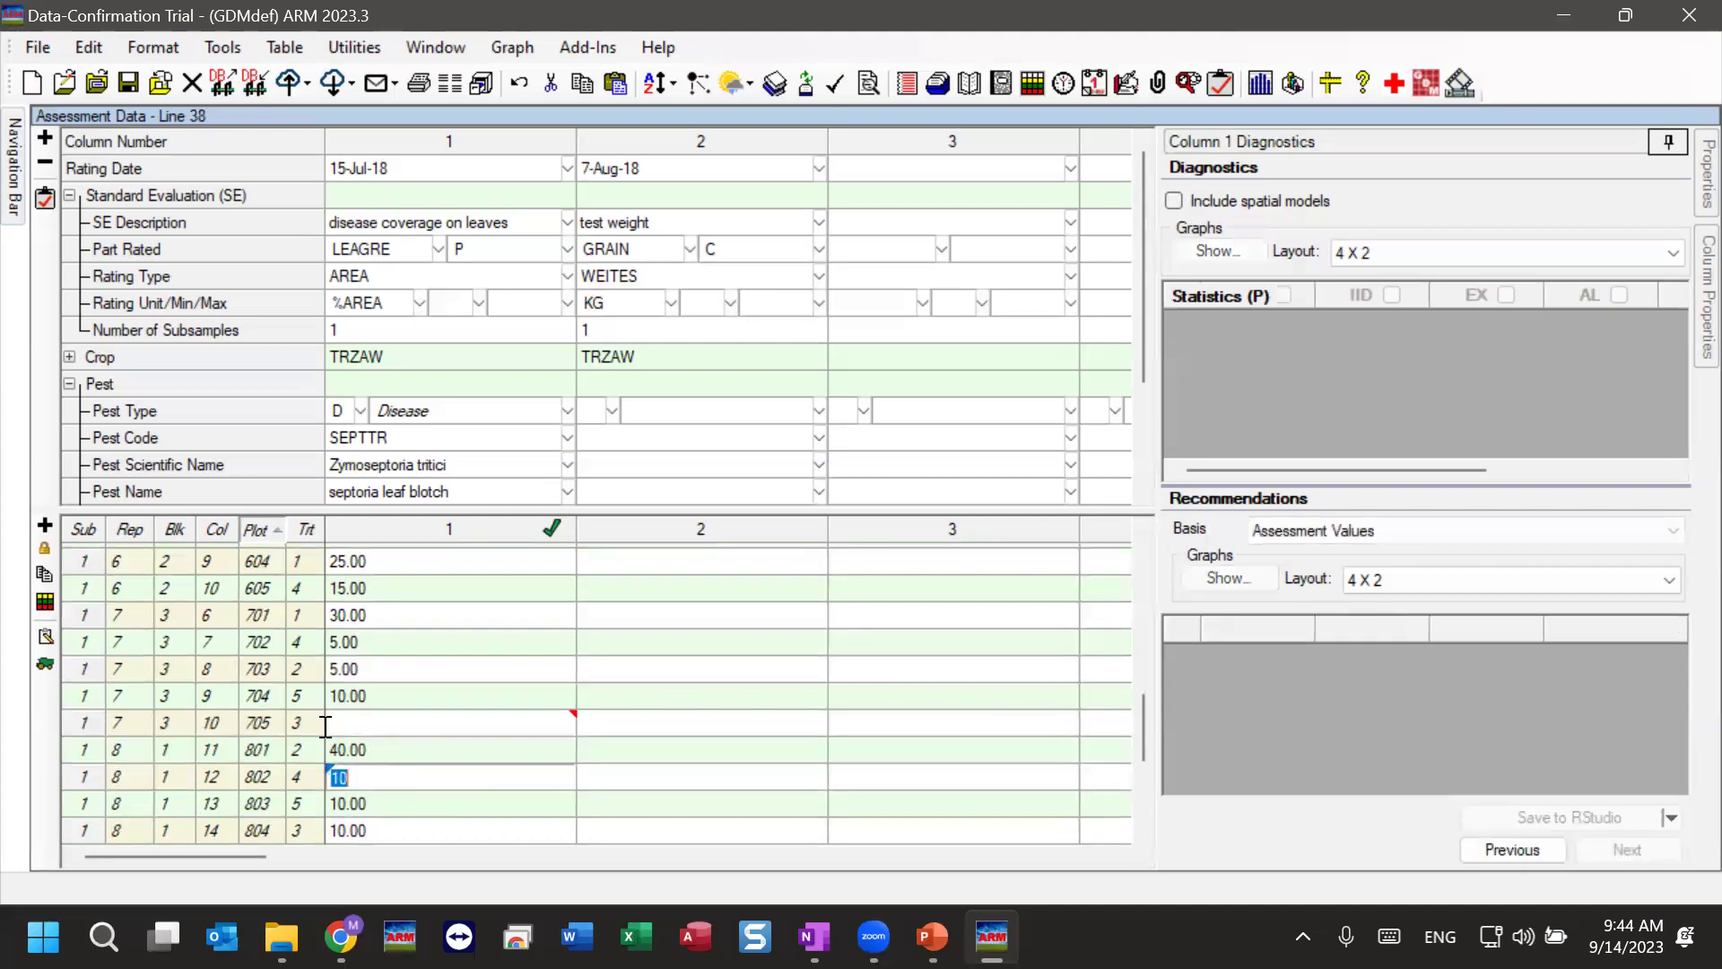
- Mark plot 705's empty column 1 value as missing with "." again and refresh the column 1 diagnostics
{"action": "left_click", "coordinate": [414, 724]}
{"action": "type", "text": "."}
{"action": "key", "text": "Return"}
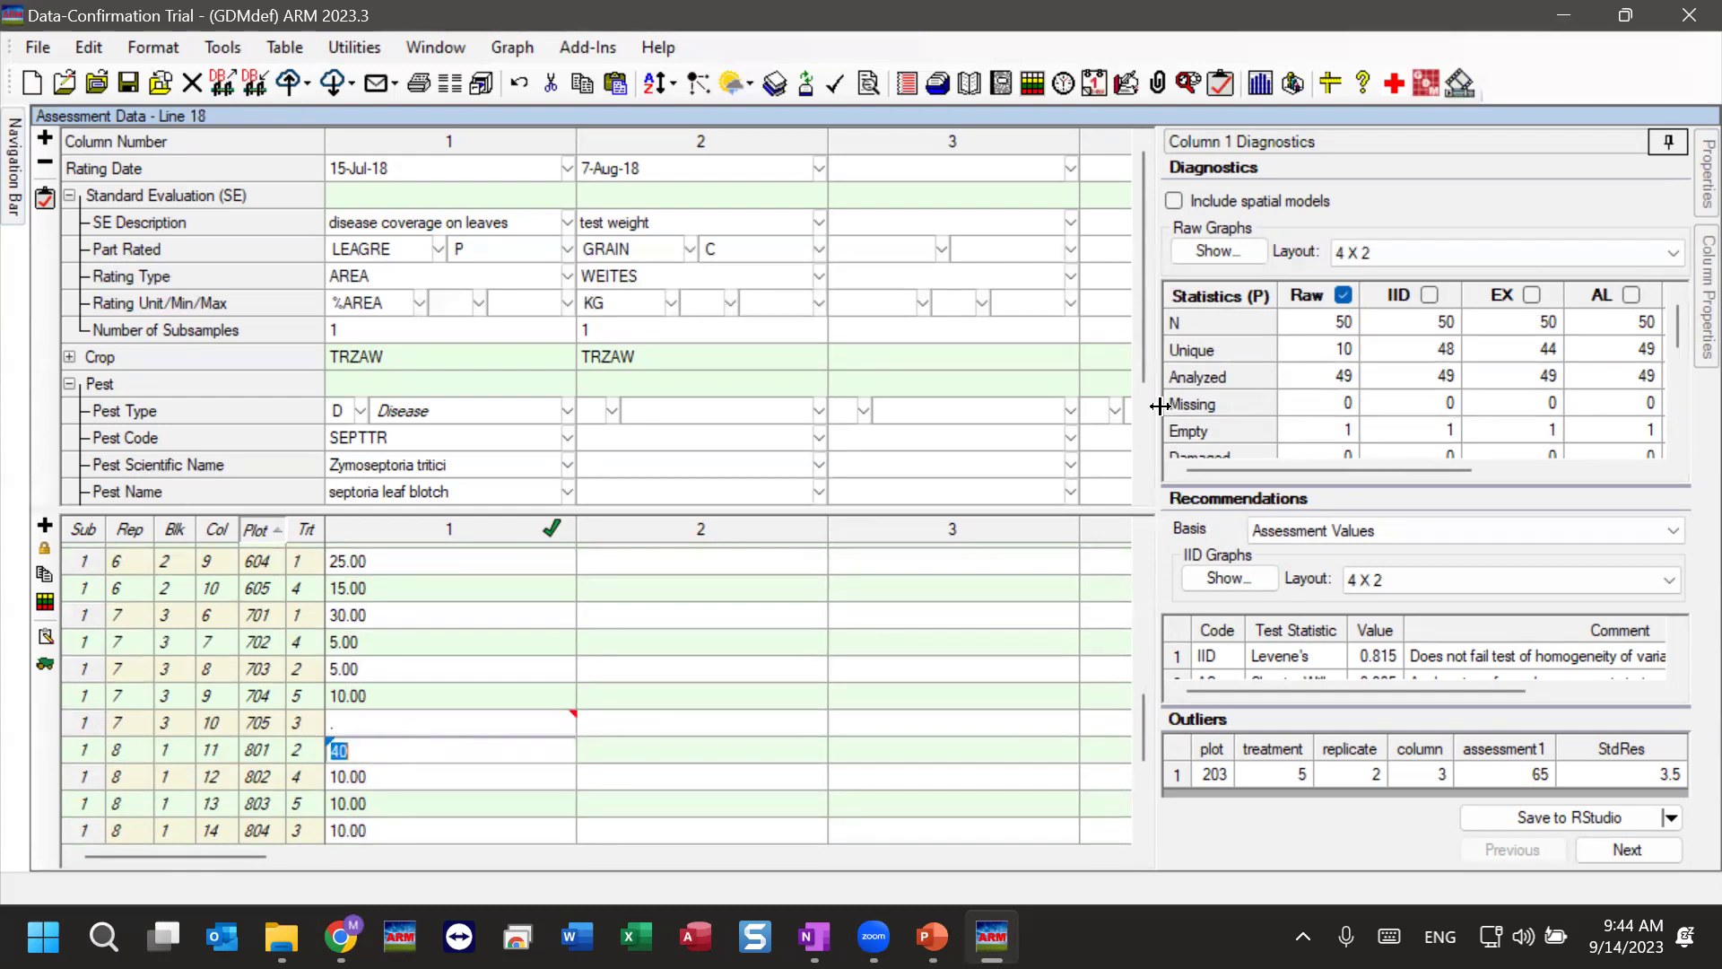
{"action": "left_click", "coordinate": [648, 760]}
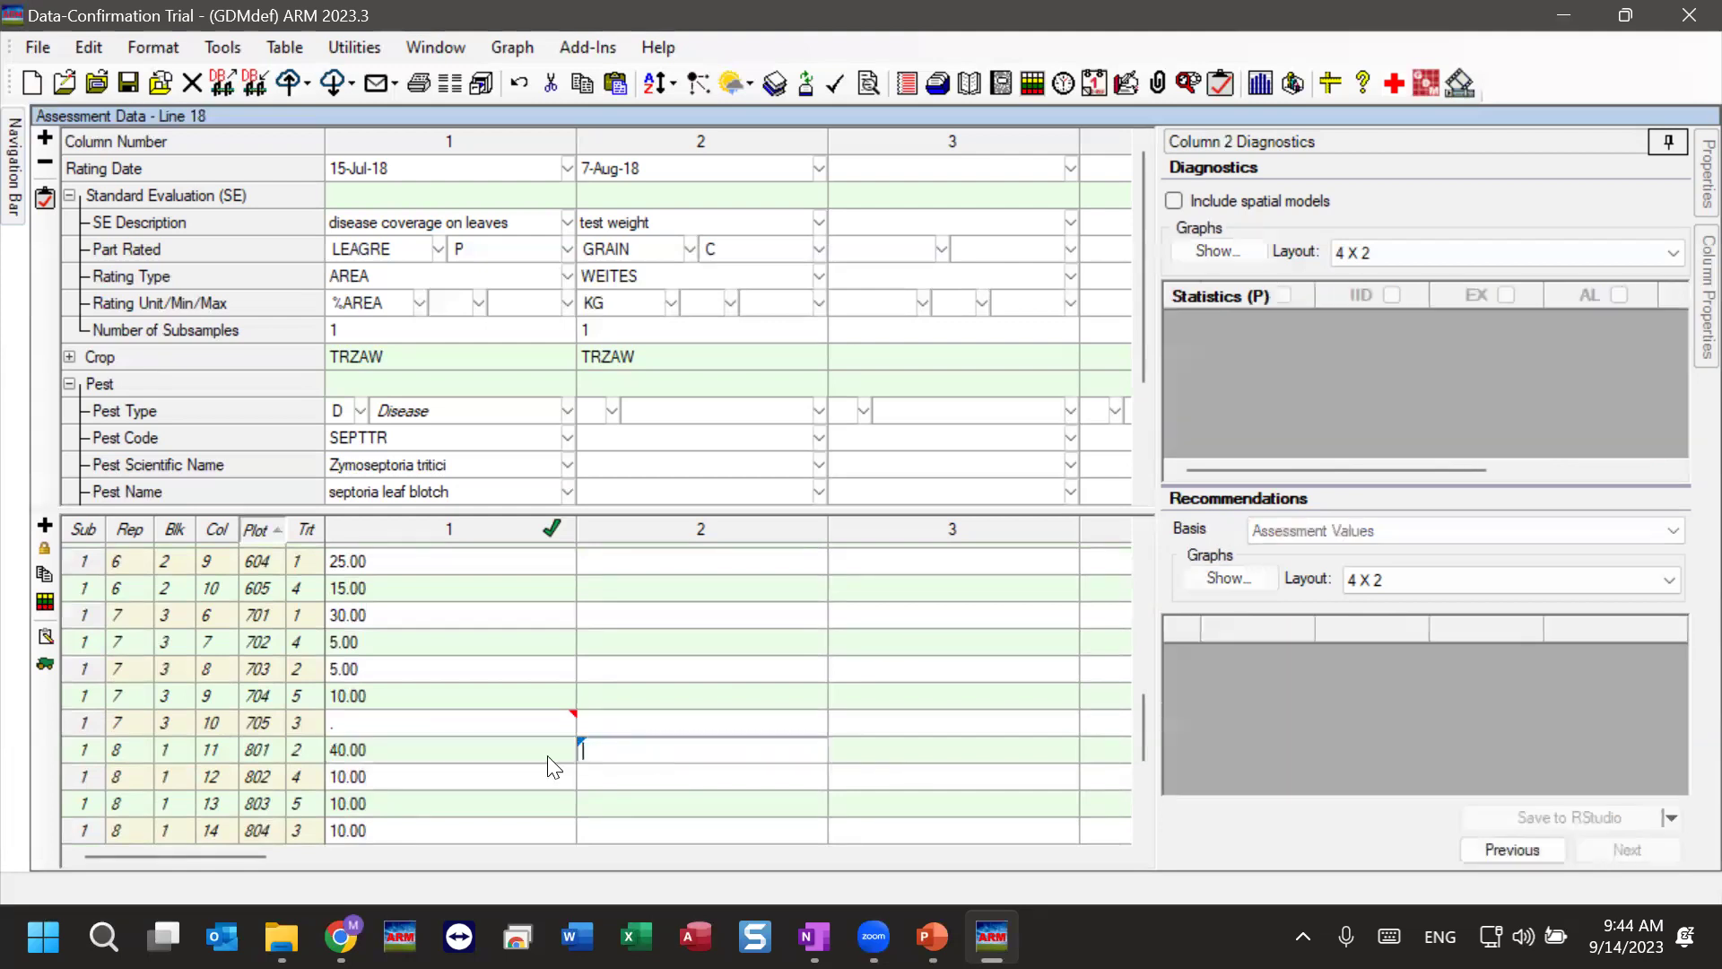
{"action": "left_click", "coordinate": [464, 758]}
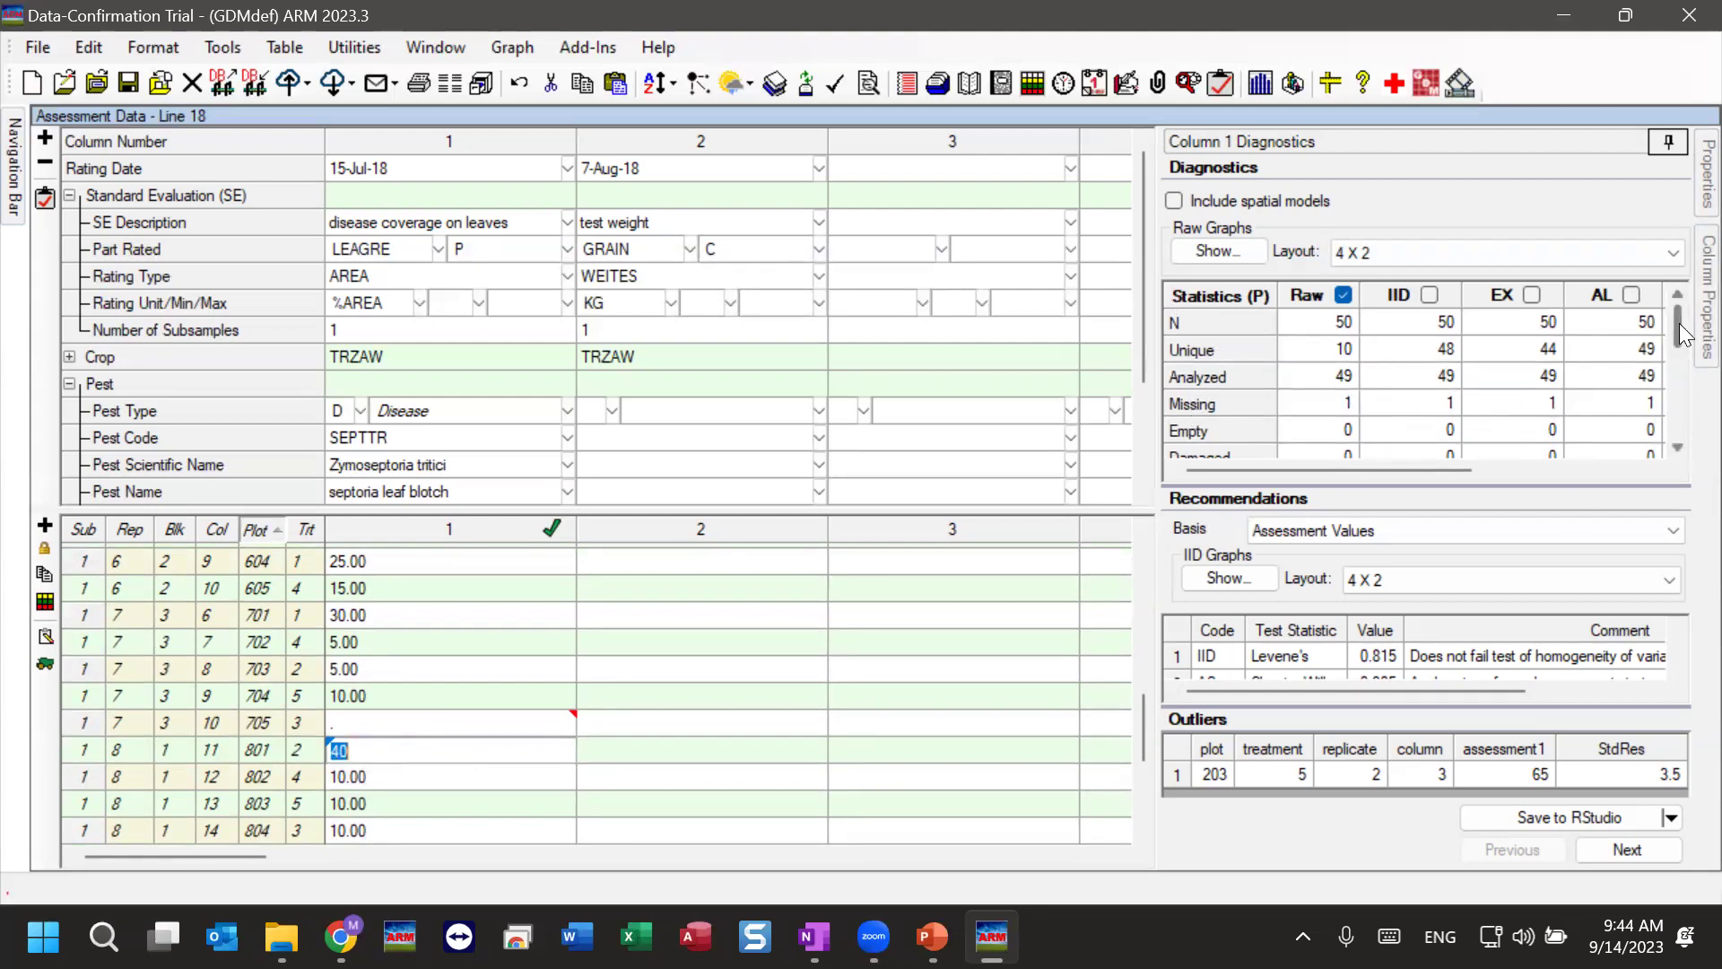
- Examine the column 1 statistics from Damaged, MinRep, MaxRep and Treatments through Levene's, Shapiro-Wilk, Skewness and Kurtosis
{"action": "scroll", "coordinate": [1676, 326], "scroll_direction": "down", "scroll_amount": 1}
{"action": "left_click", "coordinate": [1325, 379]}
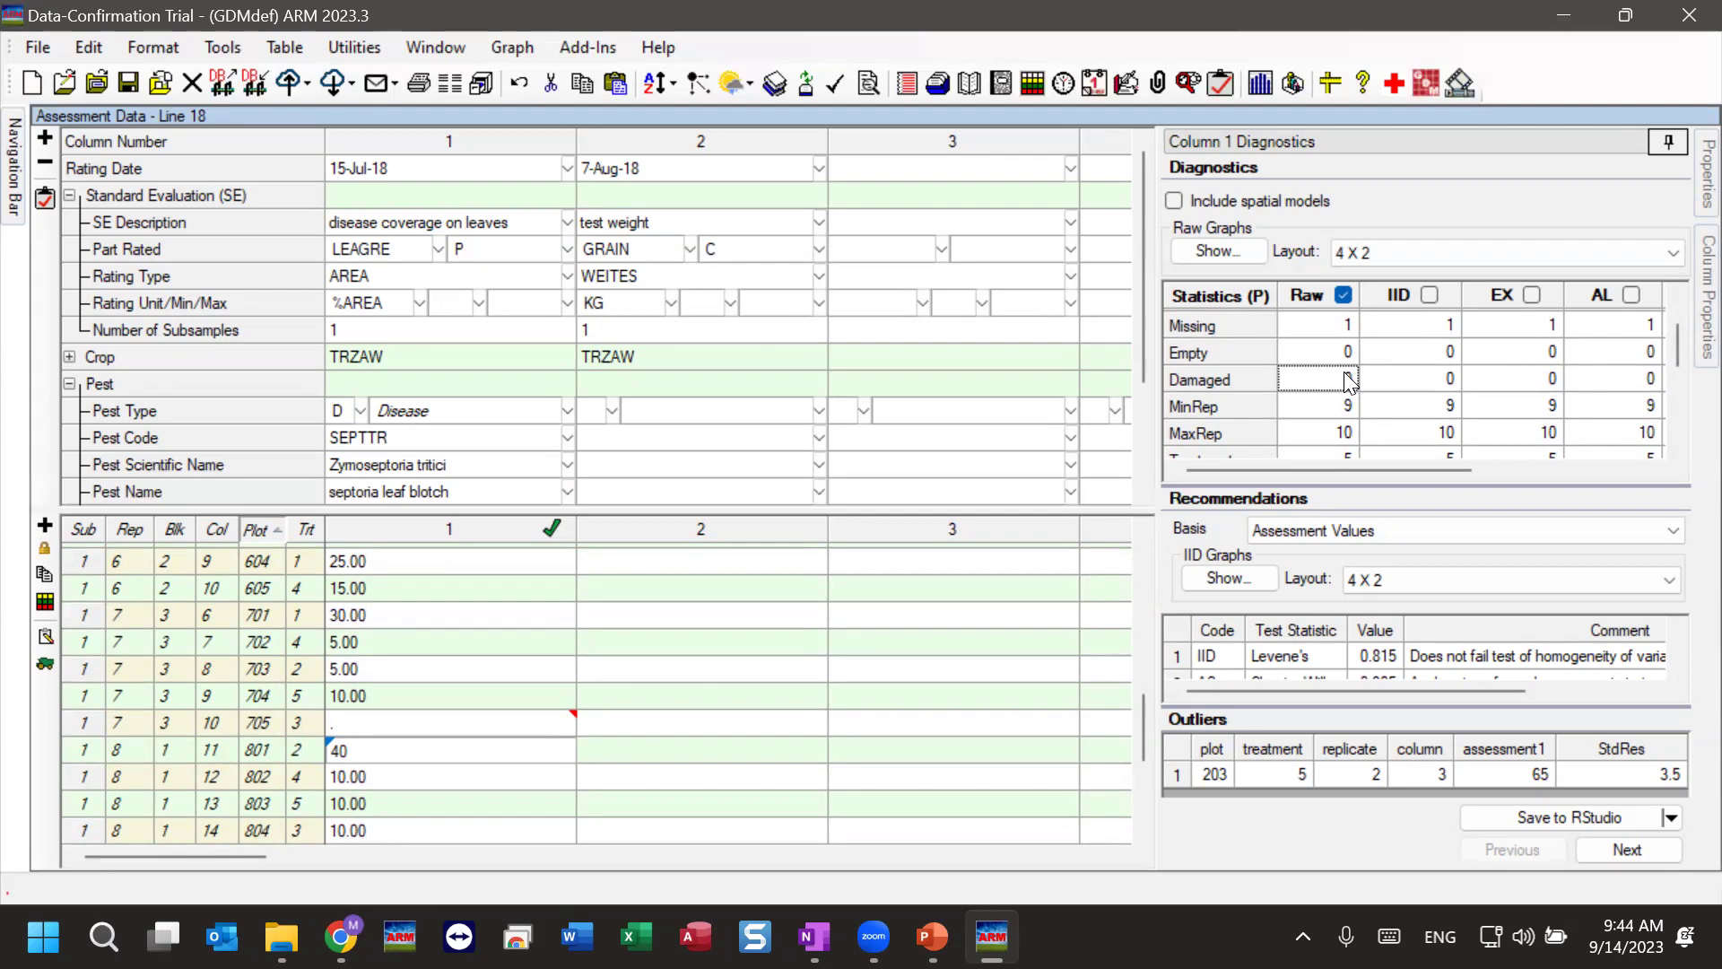
{"action": "left_click_drag", "start_coordinate": [1677, 335], "coordinate": [1666, 356]}
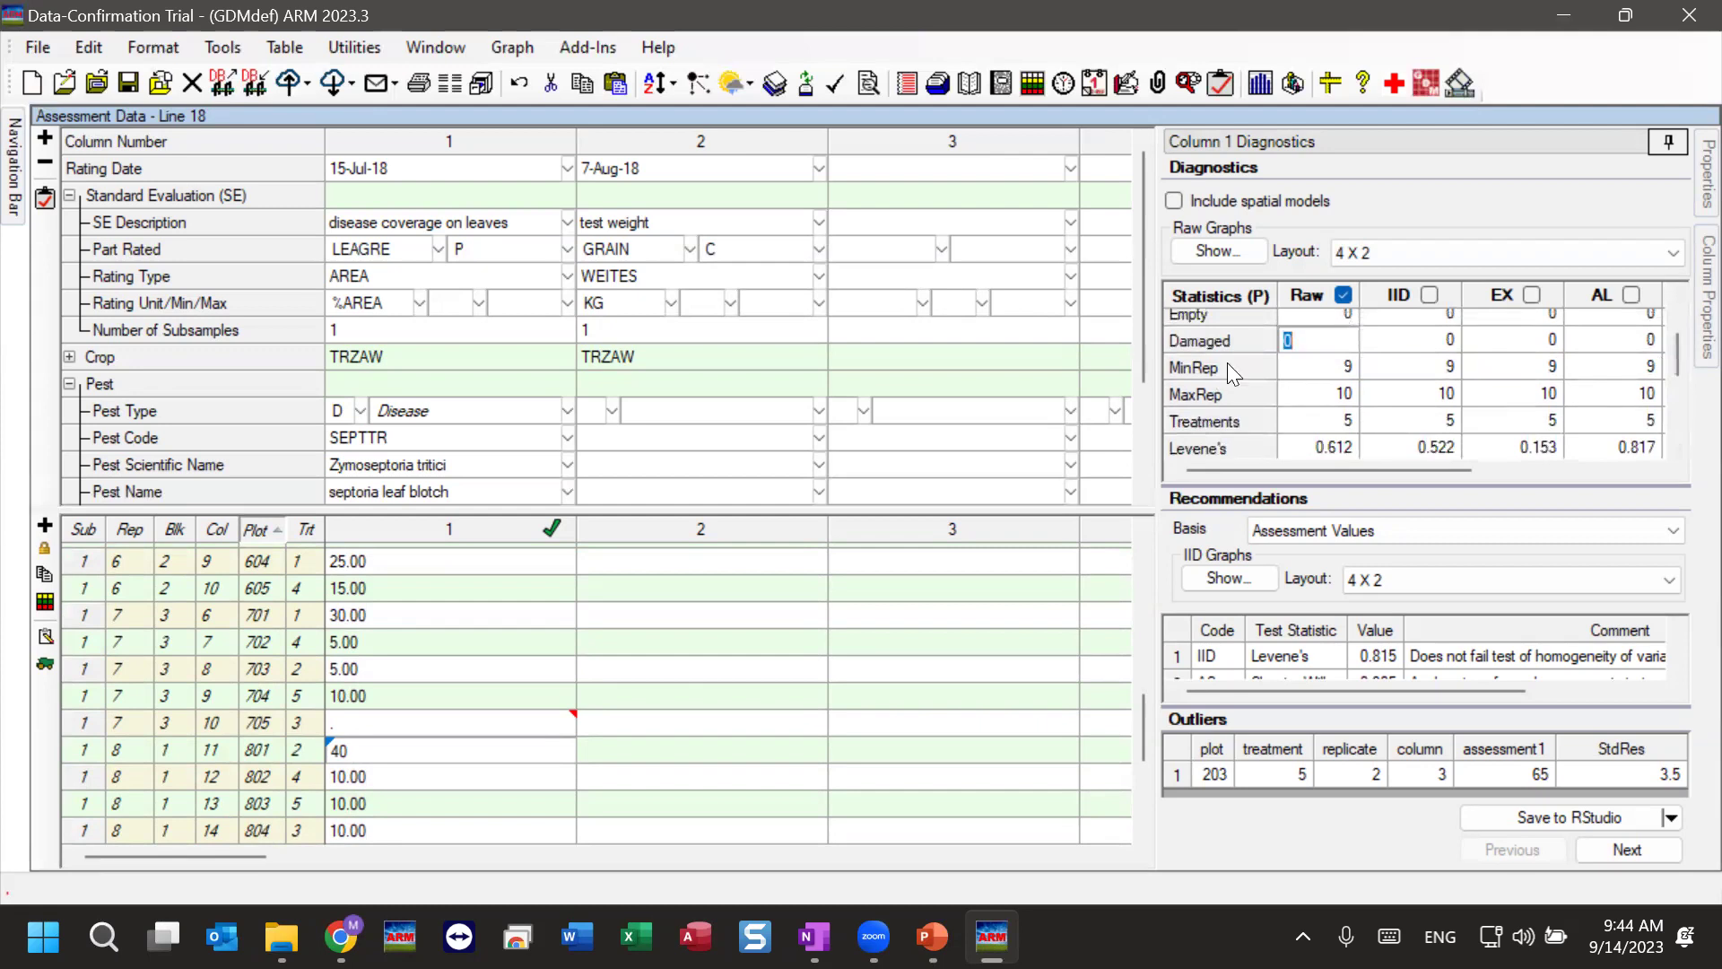
{"action": "key", "text": "Down"}
{"action": "key", "text": "Down"}
{"action": "left_click", "coordinate": [1347, 370]}
{"action": "left_click", "coordinate": [1328, 394]}
{"action": "left_click", "coordinate": [1336, 421]}
{"action": "scroll", "coordinate": [1569, 412], "scroll_direction": "down", "scroll_amount": 2}
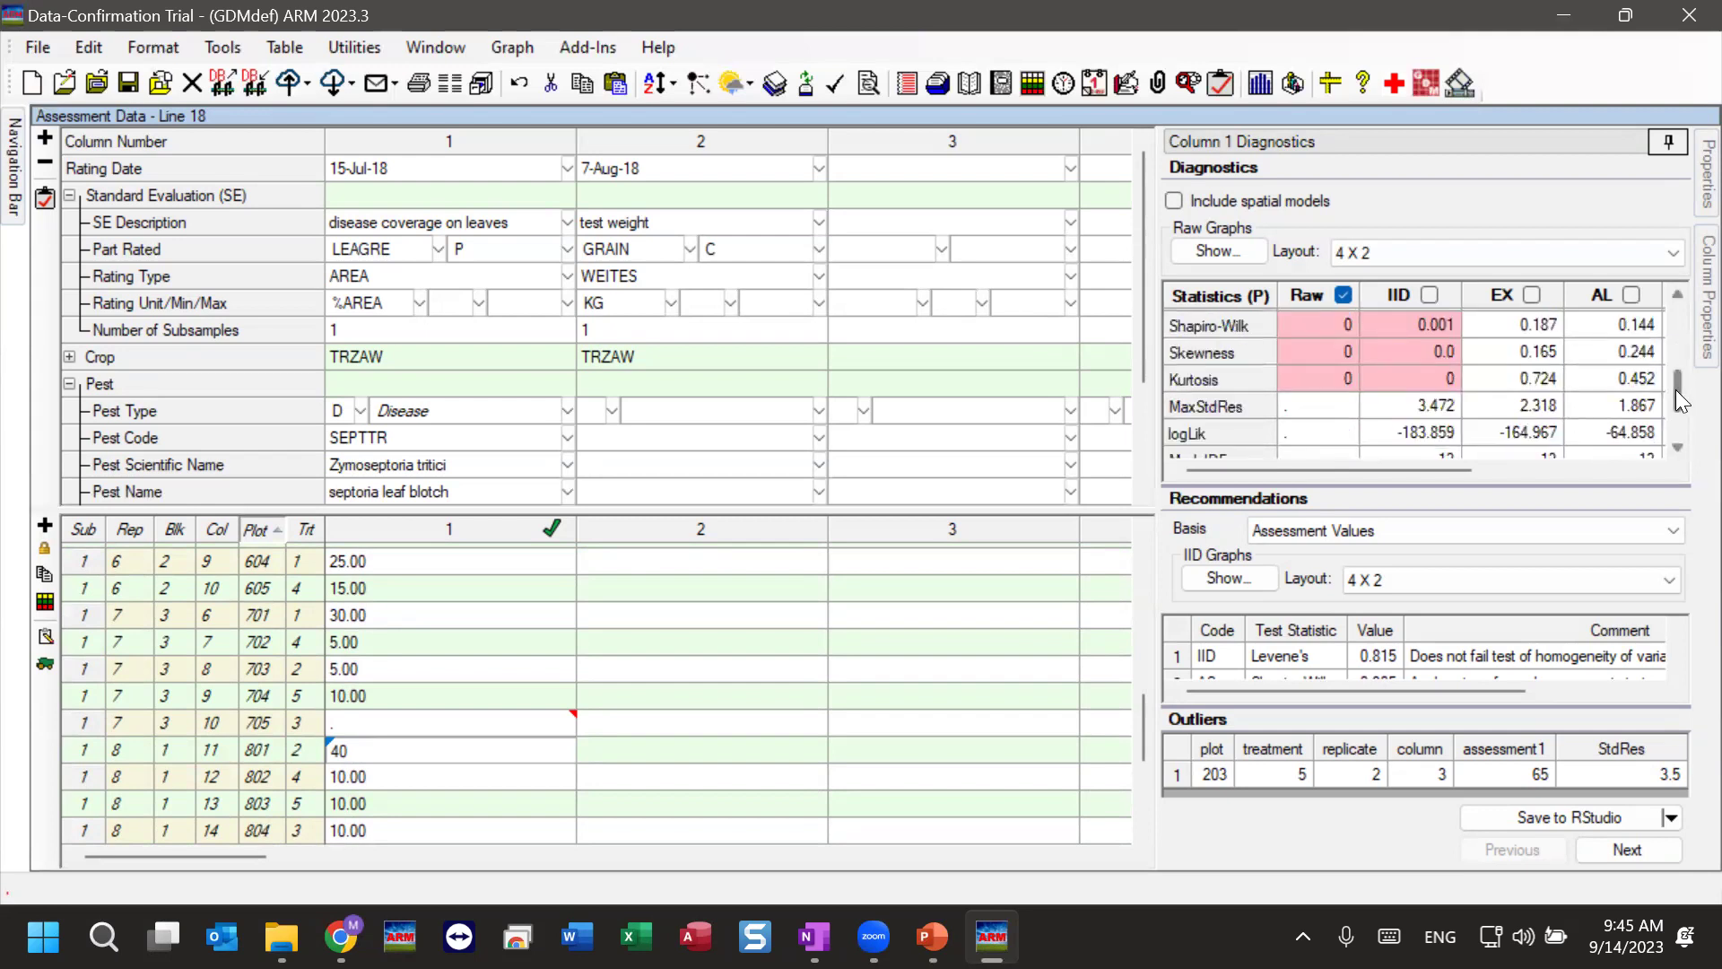
{"action": "scroll", "coordinate": [1677, 392], "scroll_direction": "up", "scroll_amount": 1}
{"action": "scroll", "coordinate": [1680, 390], "scroll_direction": "up", "scroll_amount": 1}
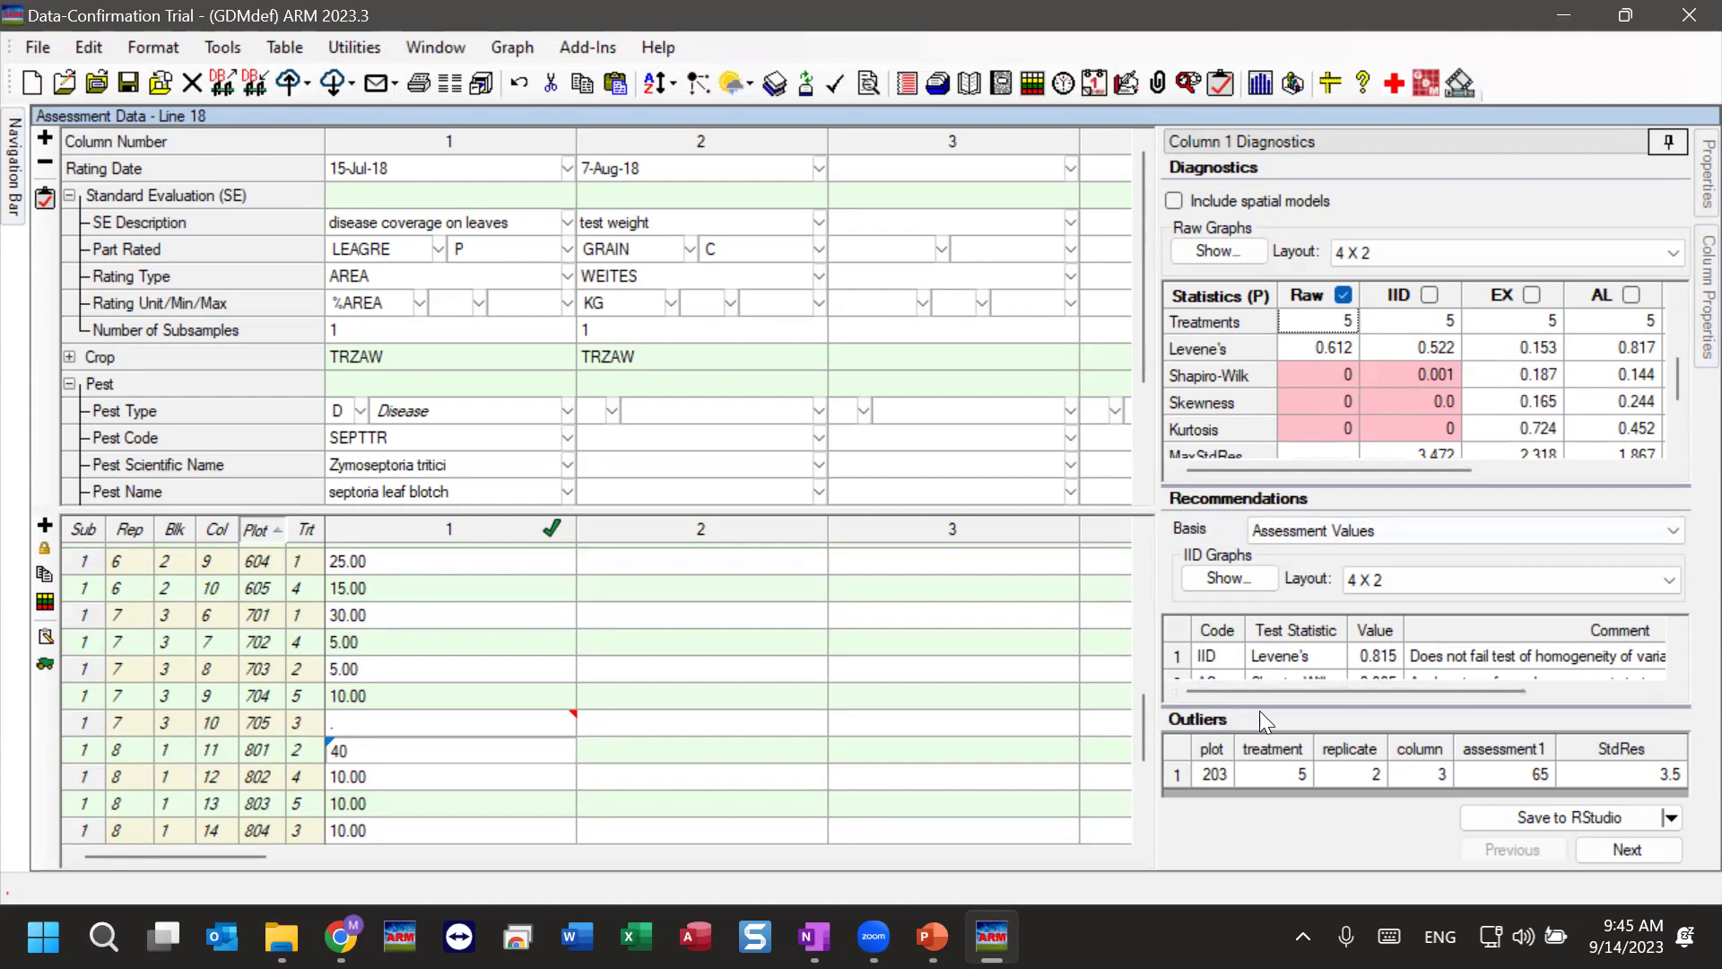
- Locate the listed outlier plot 203 in the assessment data and examine the MaxStdRes statistic for column 1
{"action": "left_click", "coordinate": [1277, 771]}
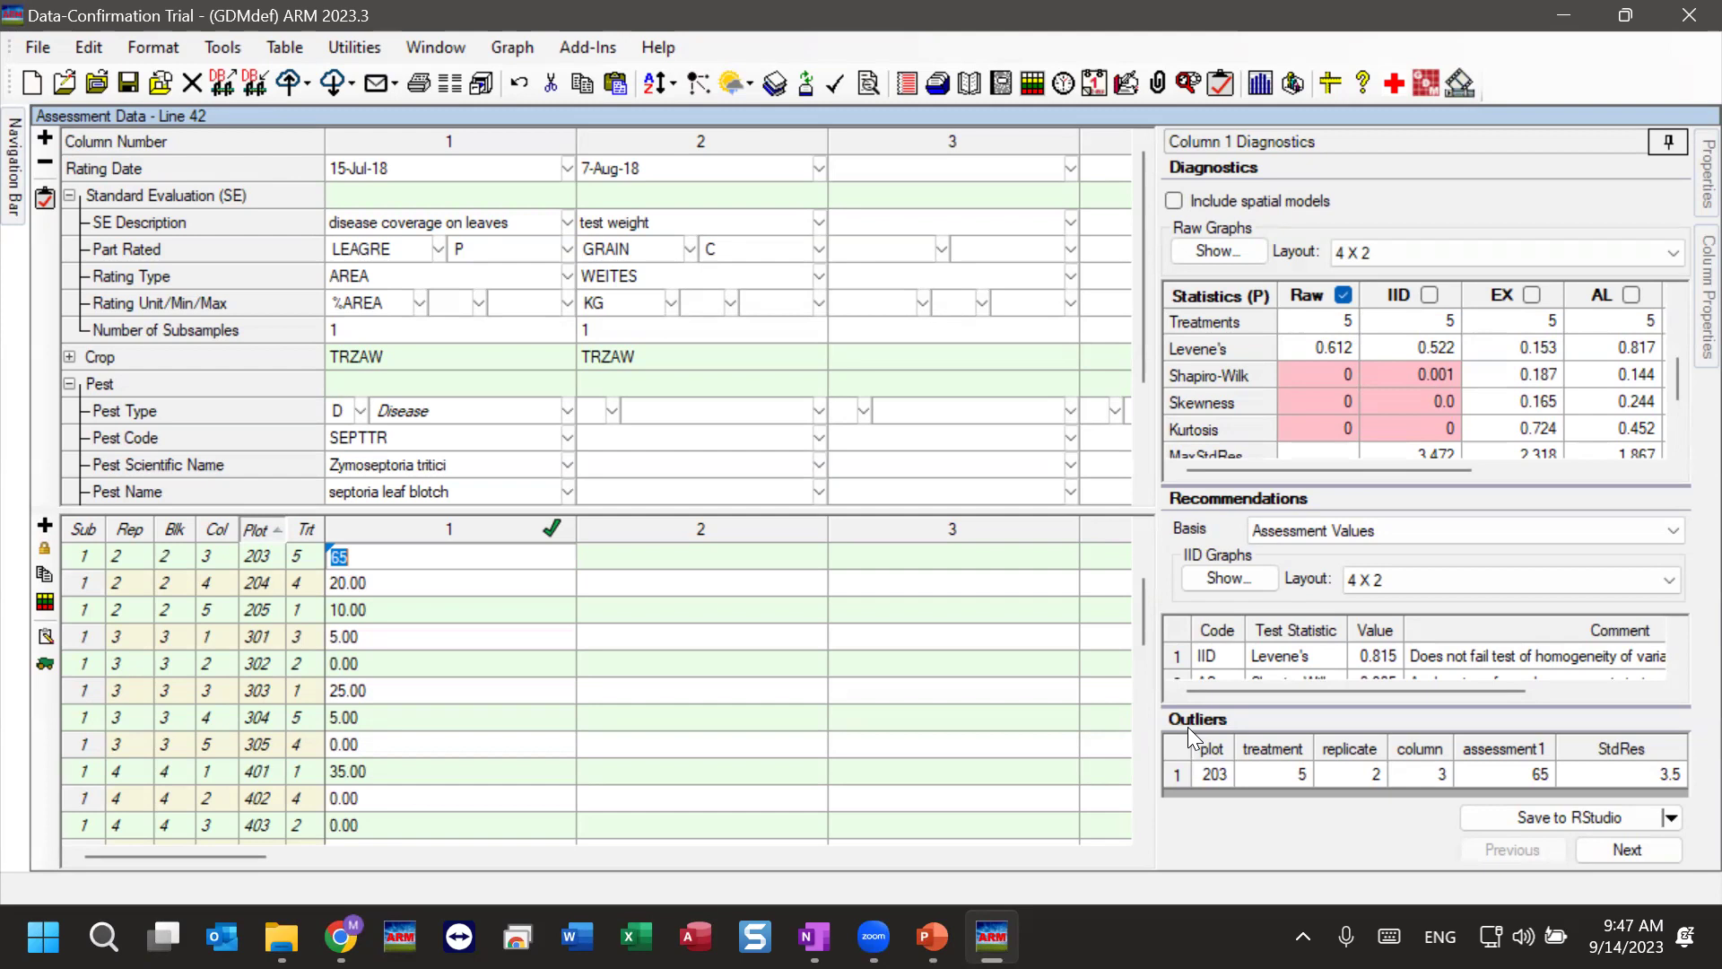
{"action": "left_click", "coordinate": [1677, 447]}
{"action": "left_click", "coordinate": [1677, 447]}
{"action": "left_click", "coordinate": [1678, 447]}
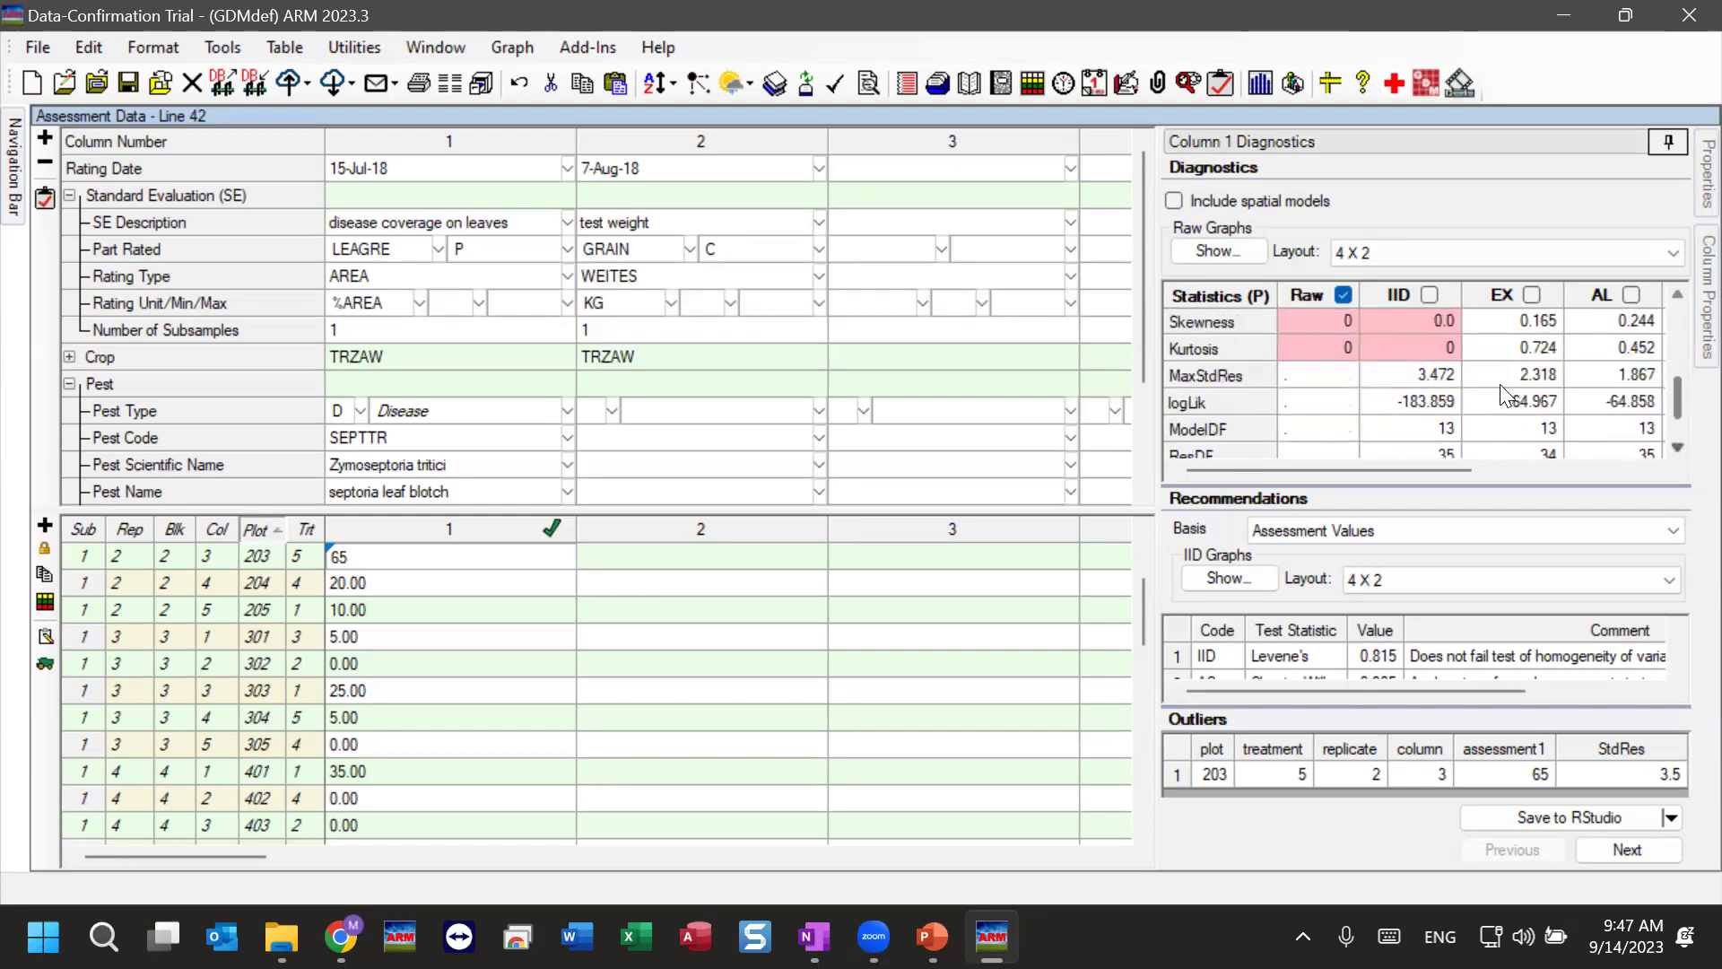
{"action": "left_click", "coordinate": [1173, 376]}
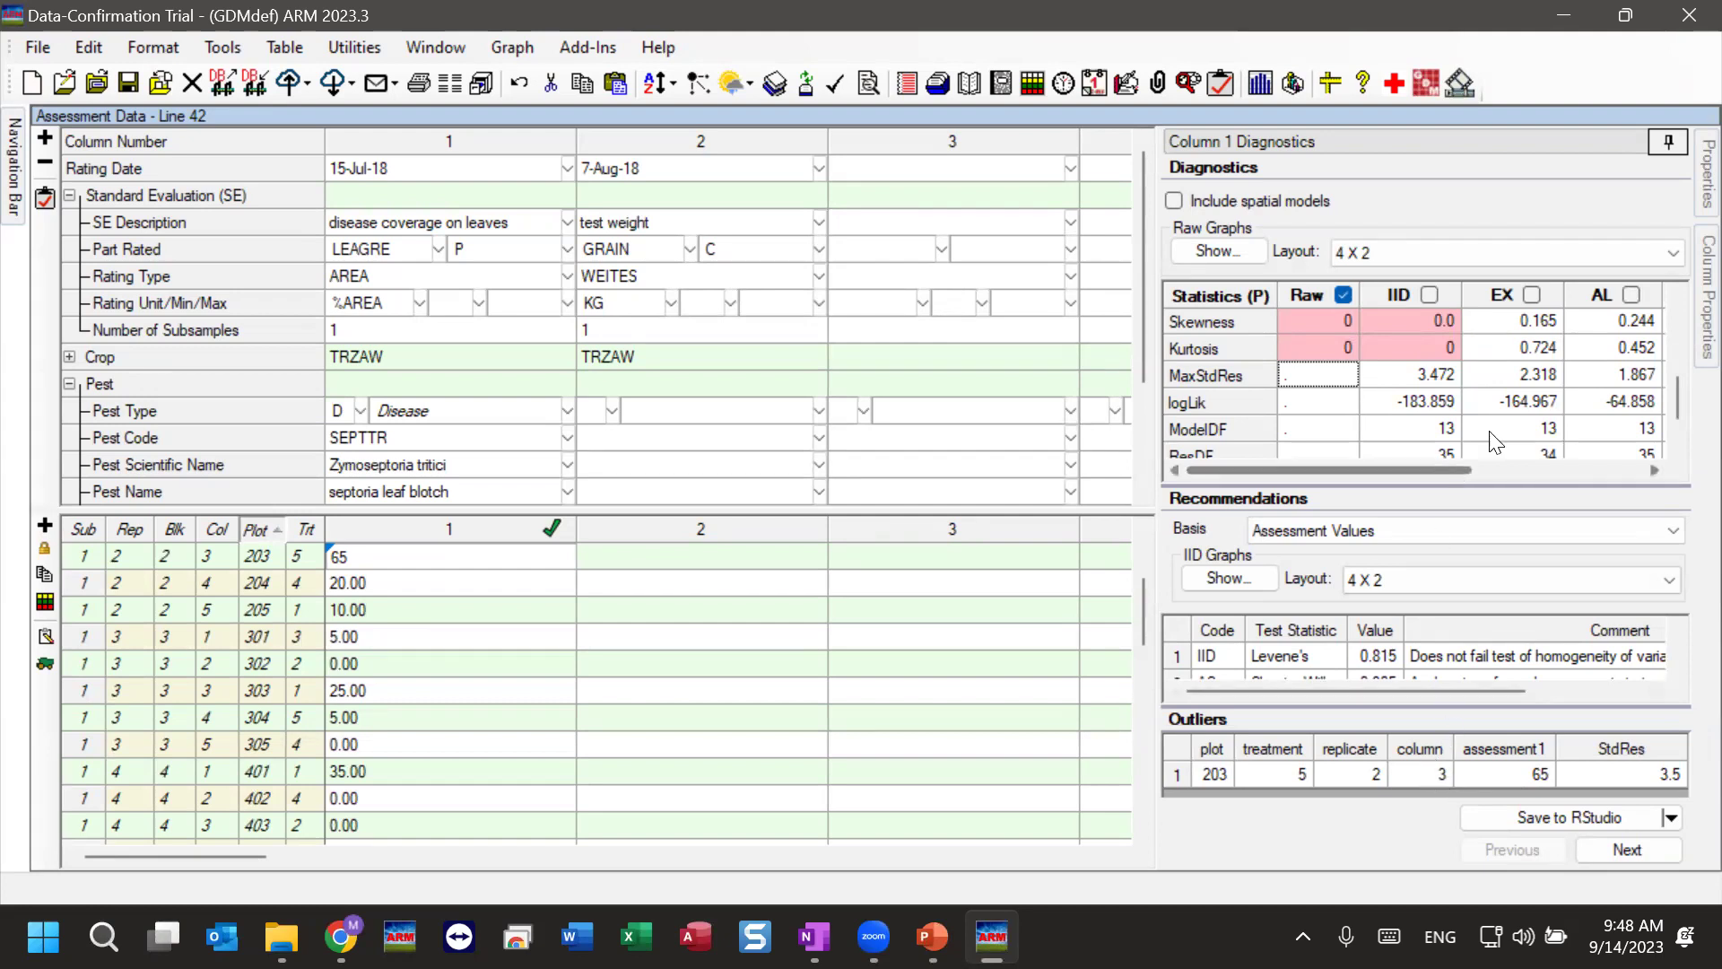
- Keep the column 1 properties permanently displayed and hide the column 1 diagnostics
{"action": "mouse_move", "coordinate": [1679, 316]}
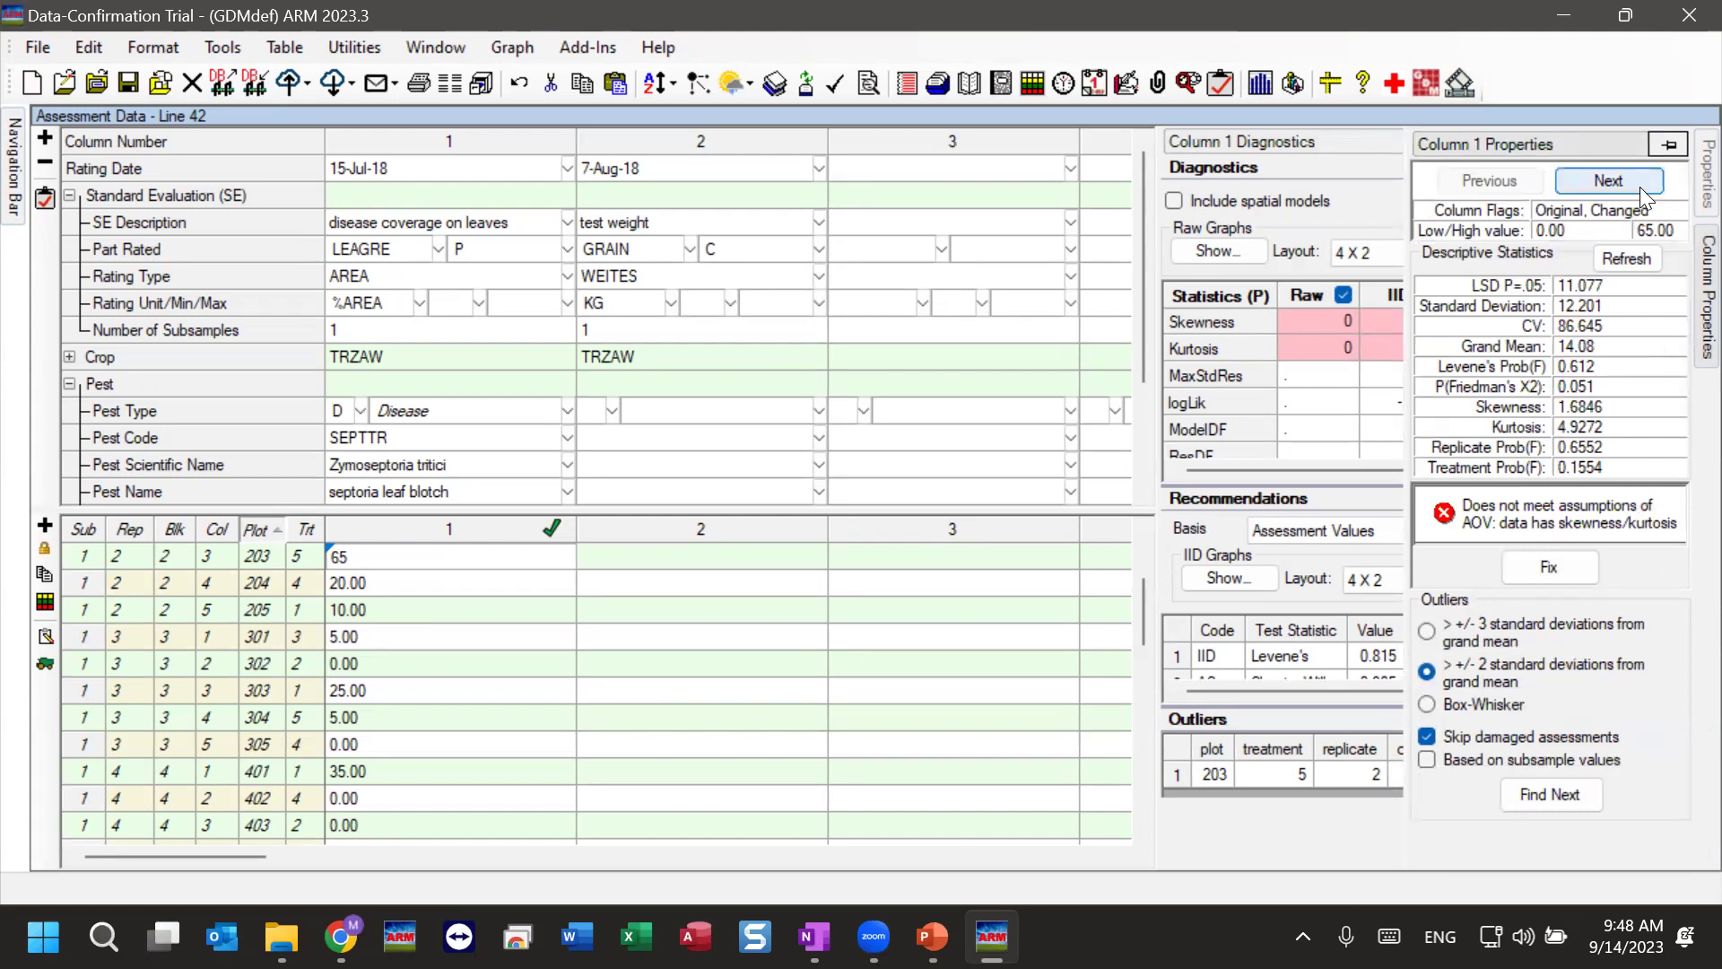
{"action": "left_click", "coordinate": [1666, 143]}
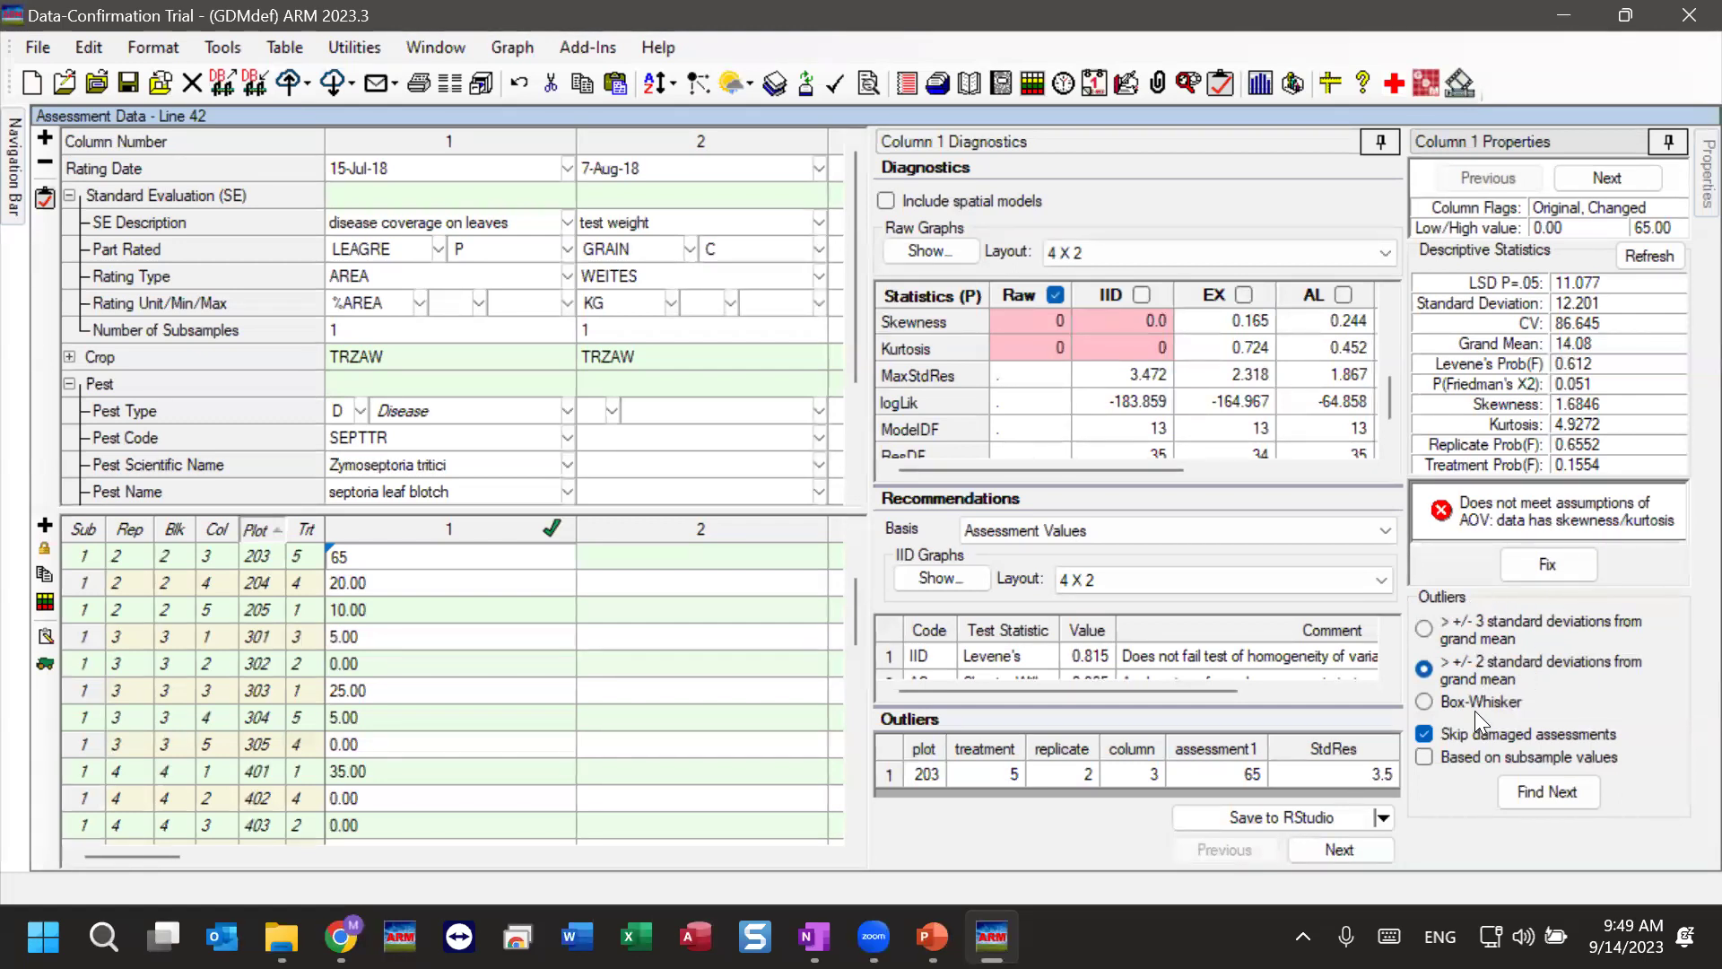
{"action": "mouse_move", "coordinate": [1471, 700]}
{"action": "left_click", "coordinate": [1377, 140]}
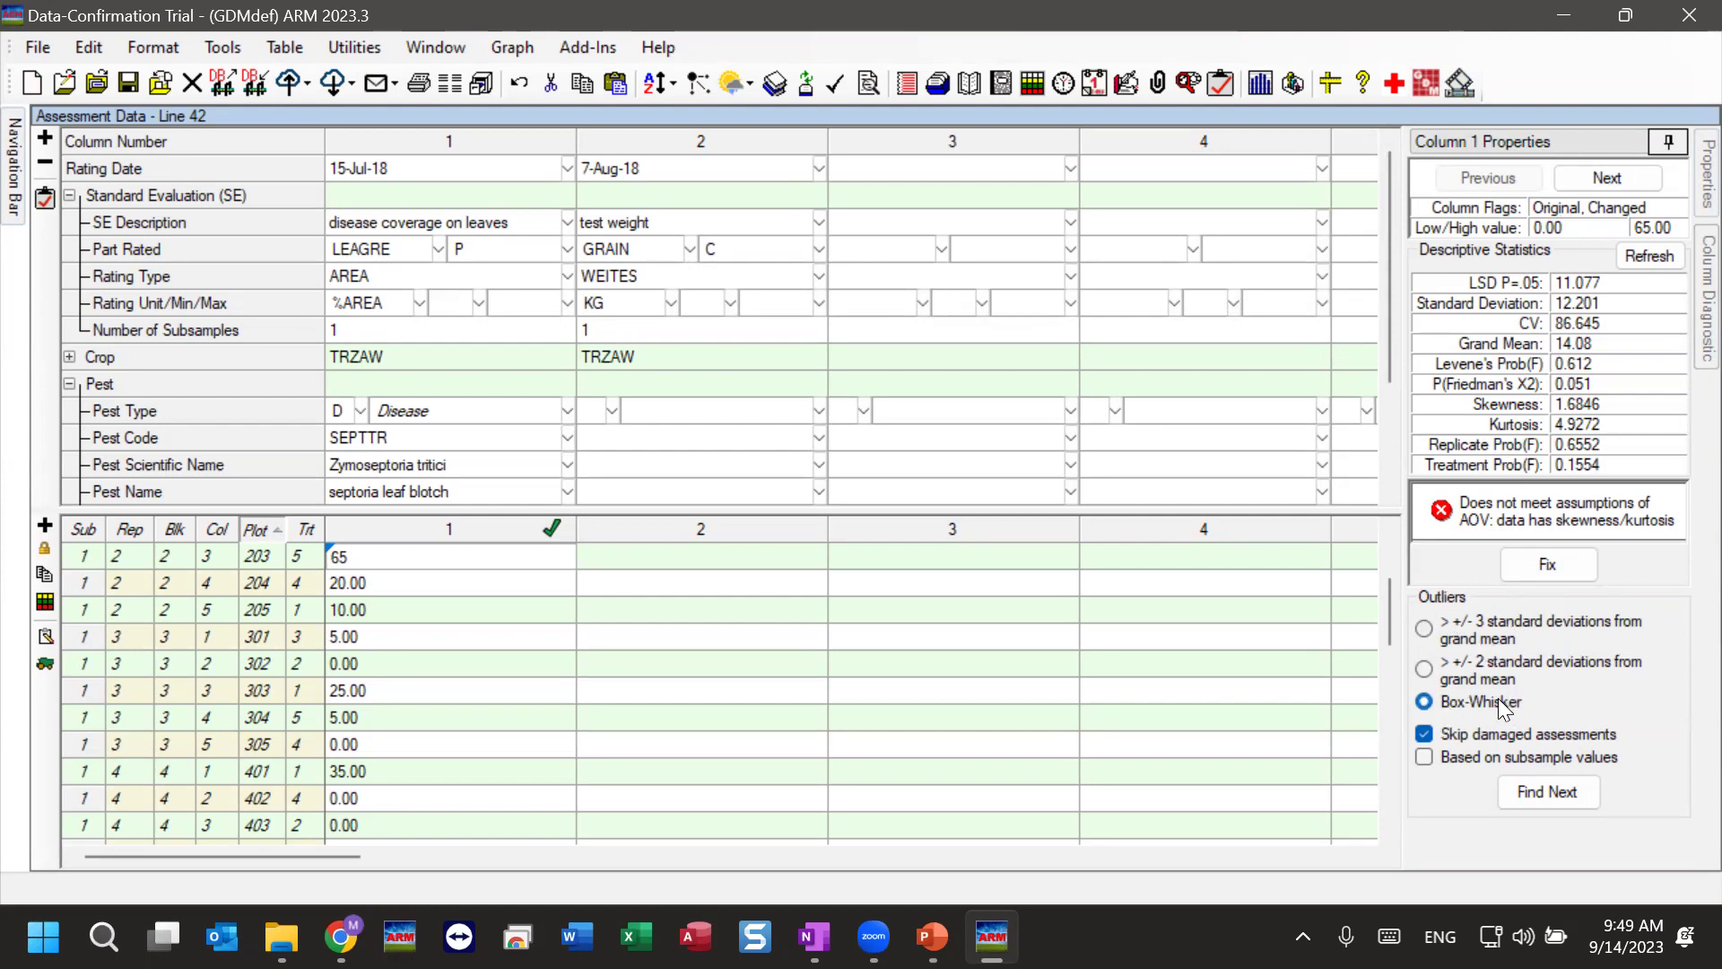
- Find column 1 outliers using the Box-Whisker criterion, restarting the search from plot 101
{"action": "left_click", "coordinate": [1551, 789]}
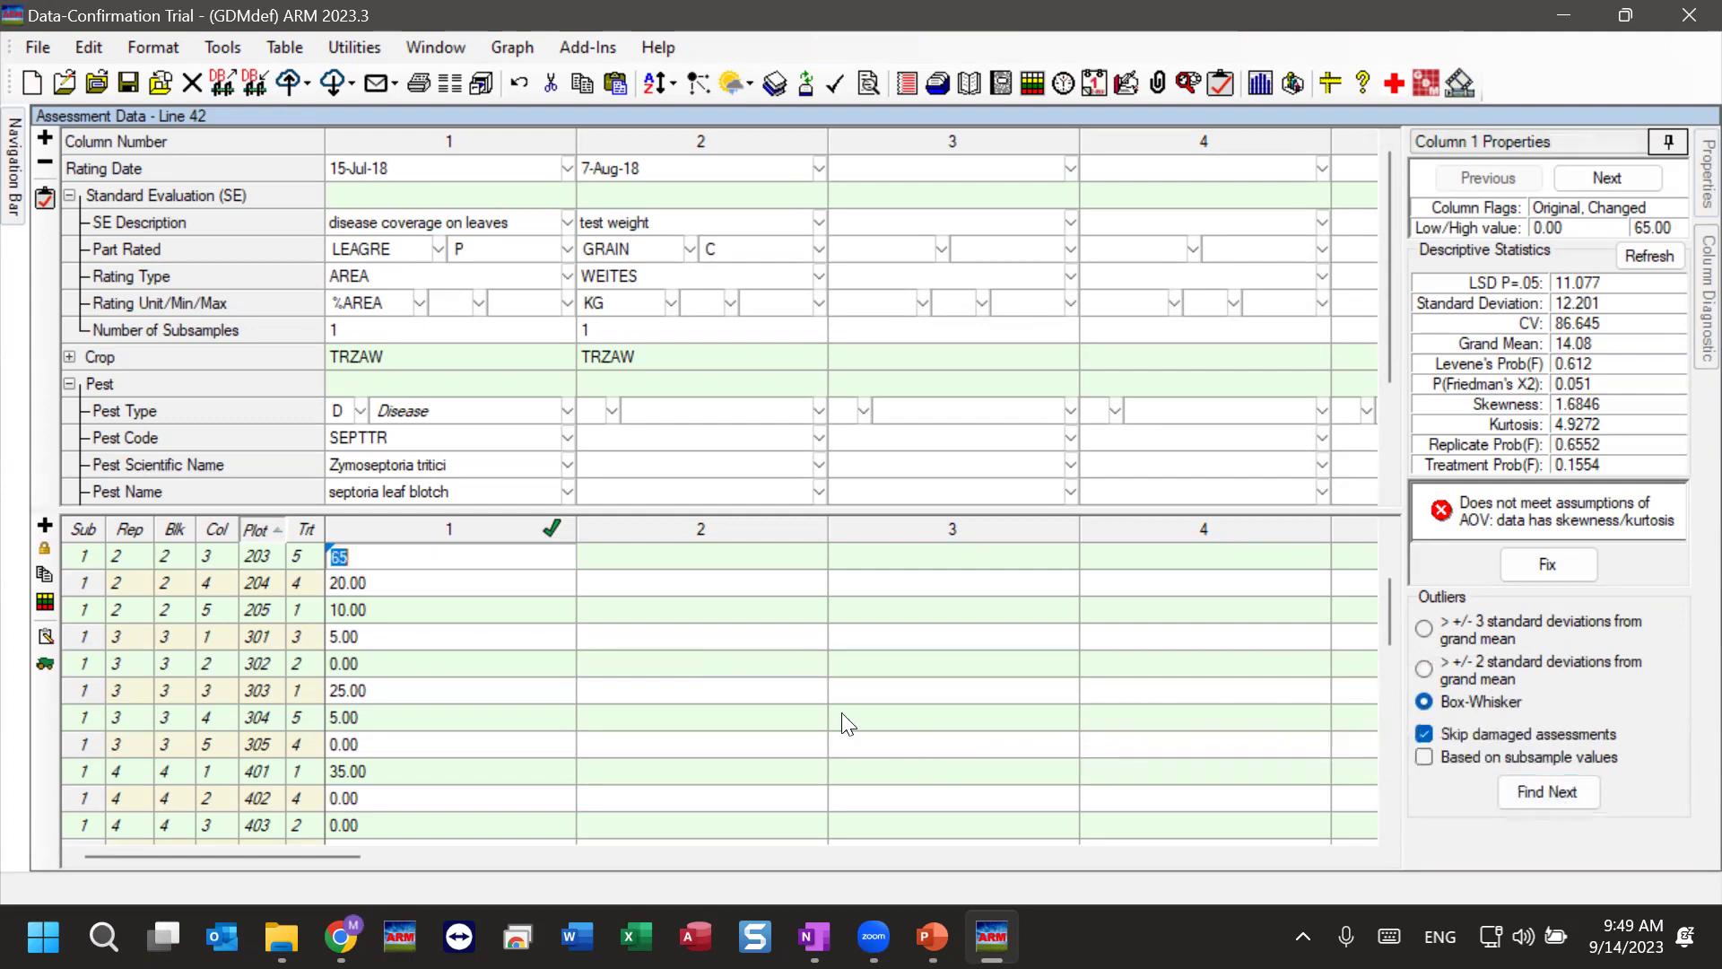
{"action": "left_click", "coordinate": [471, 610]}
{"action": "scroll", "coordinate": [468, 610], "scroll_direction": "up", "scroll_amount": 3}
{"action": "left_click", "coordinate": [468, 561]}
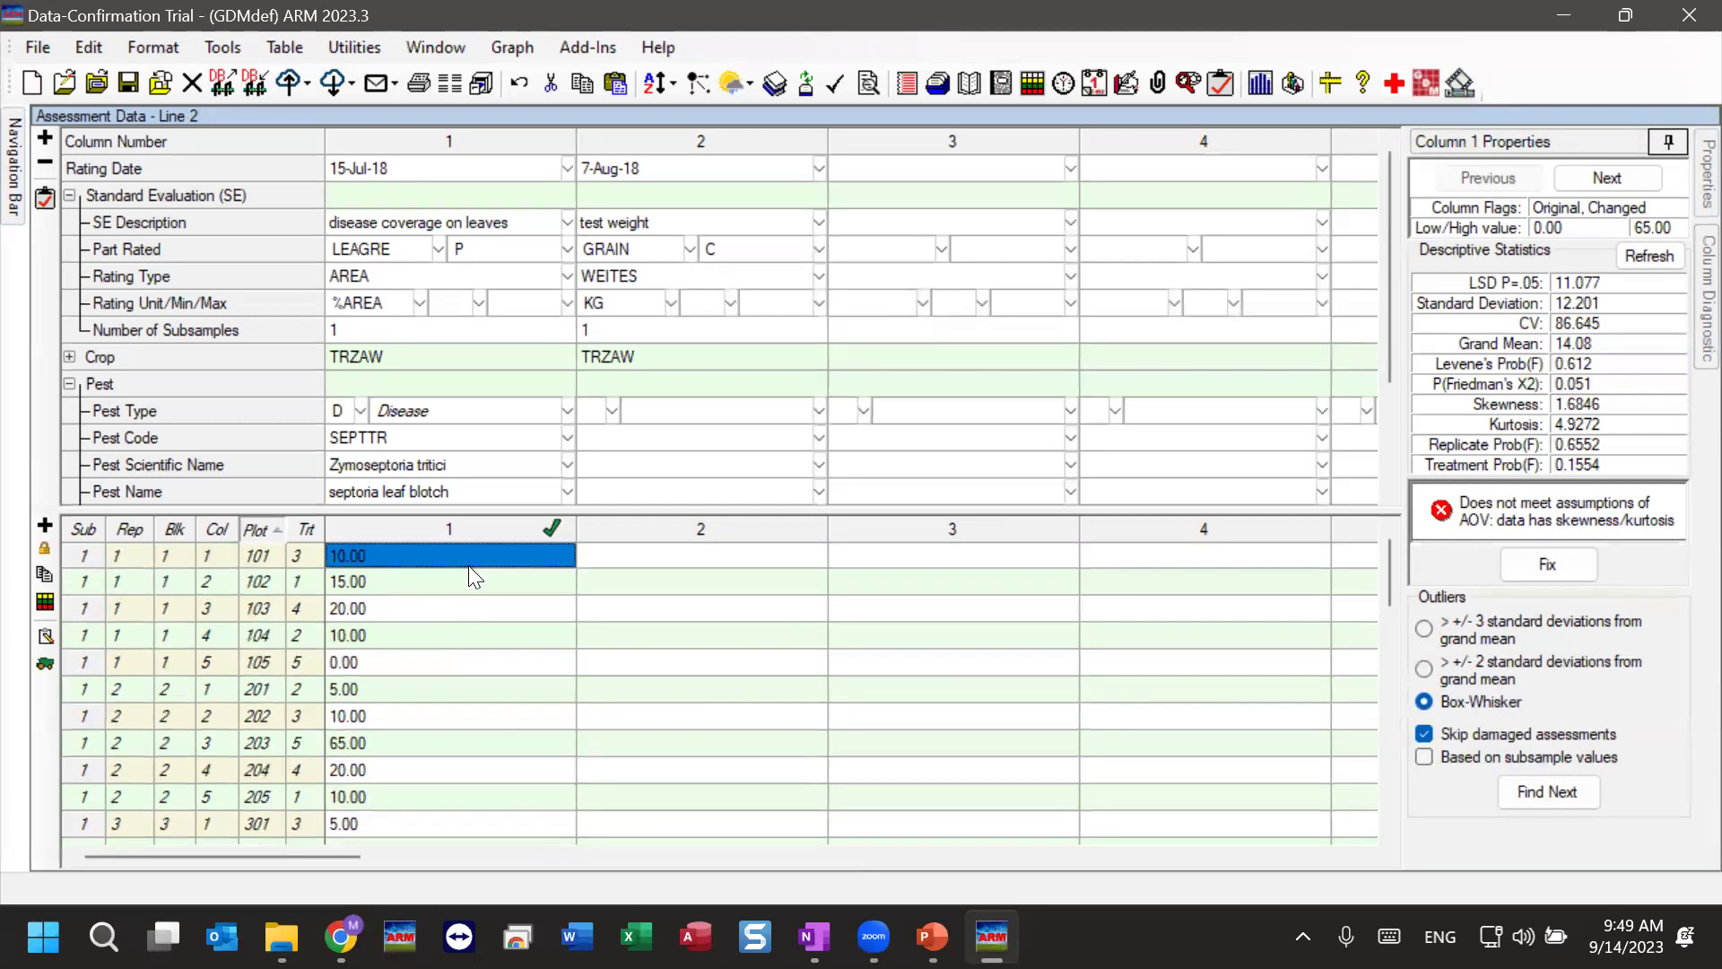
{"action": "left_click", "coordinate": [1559, 794]}
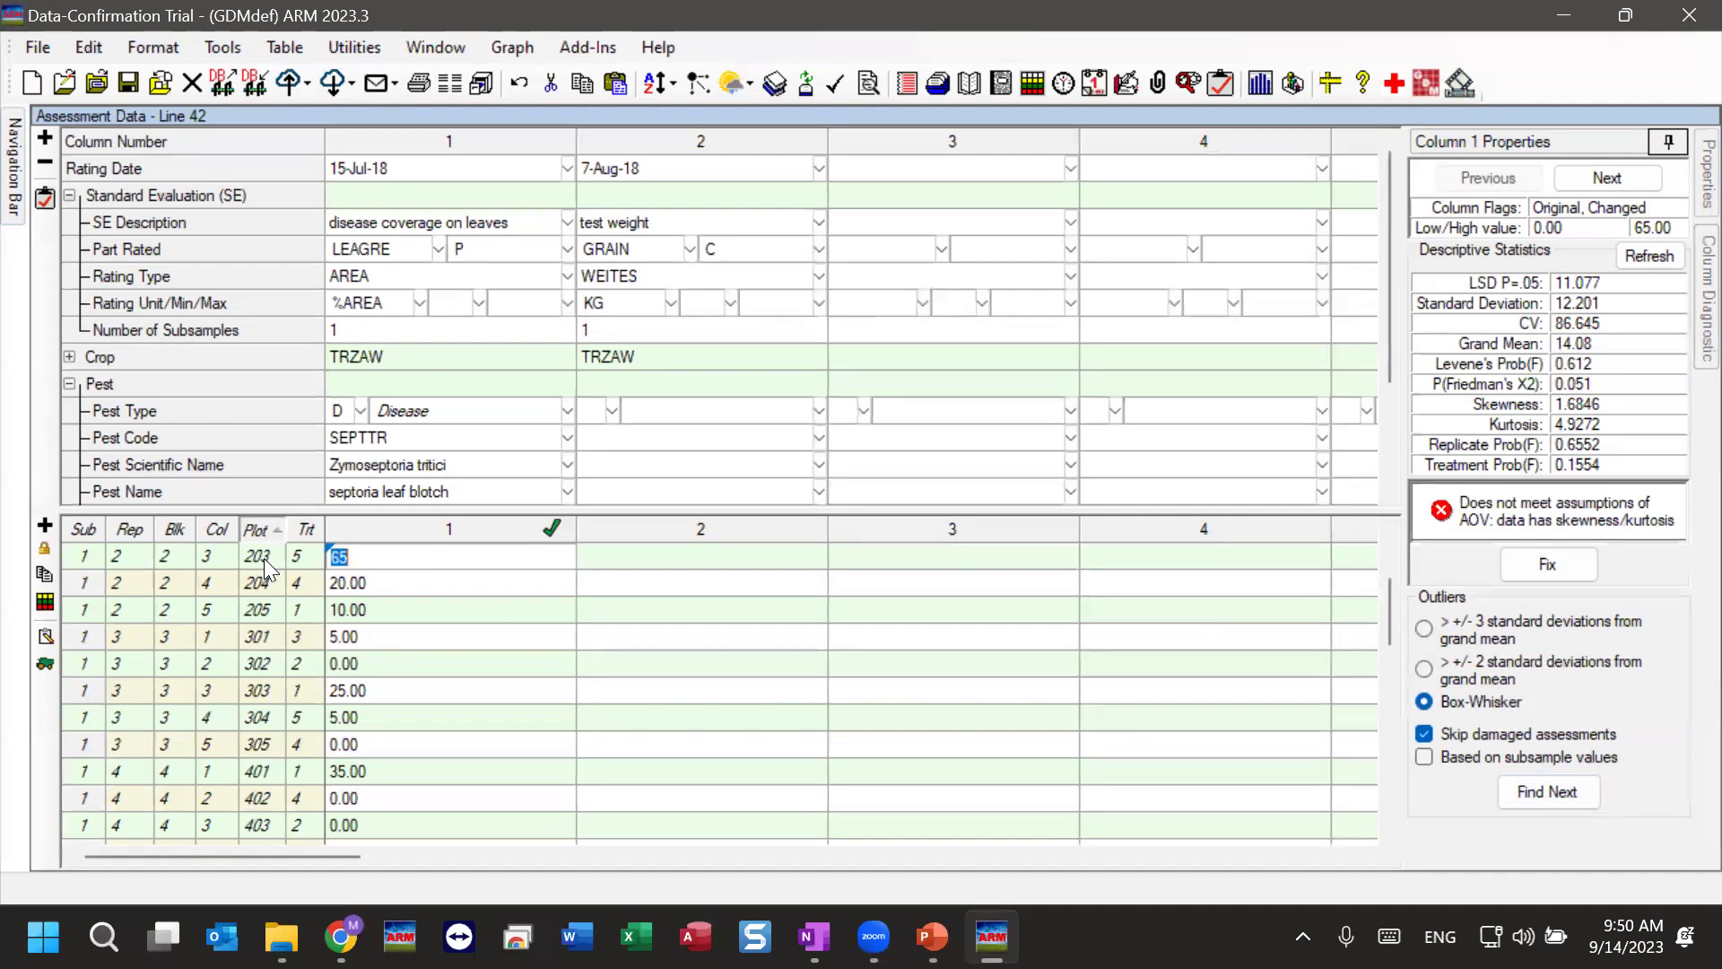
{"action": "scroll", "coordinate": [267, 568], "scroll_direction": "up", "scroll_amount": 1}
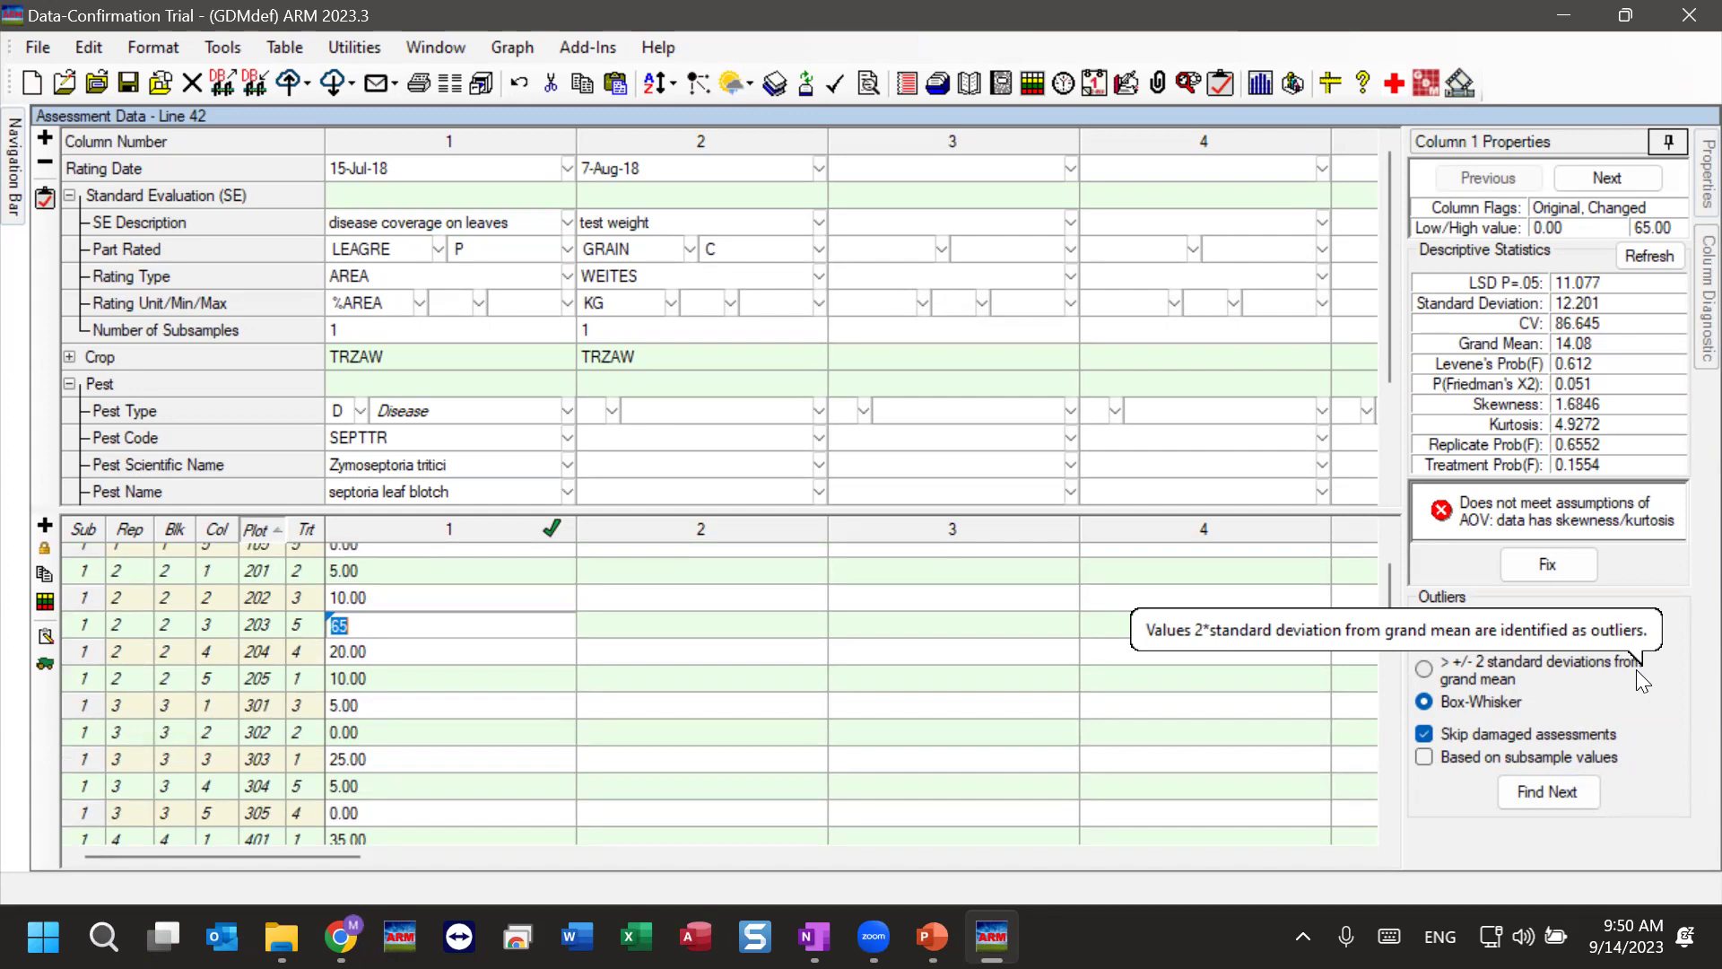
- Search column 1 for outliers more than 3 standard deviations from the grand mean
{"action": "left_click", "coordinate": [1423, 669]}
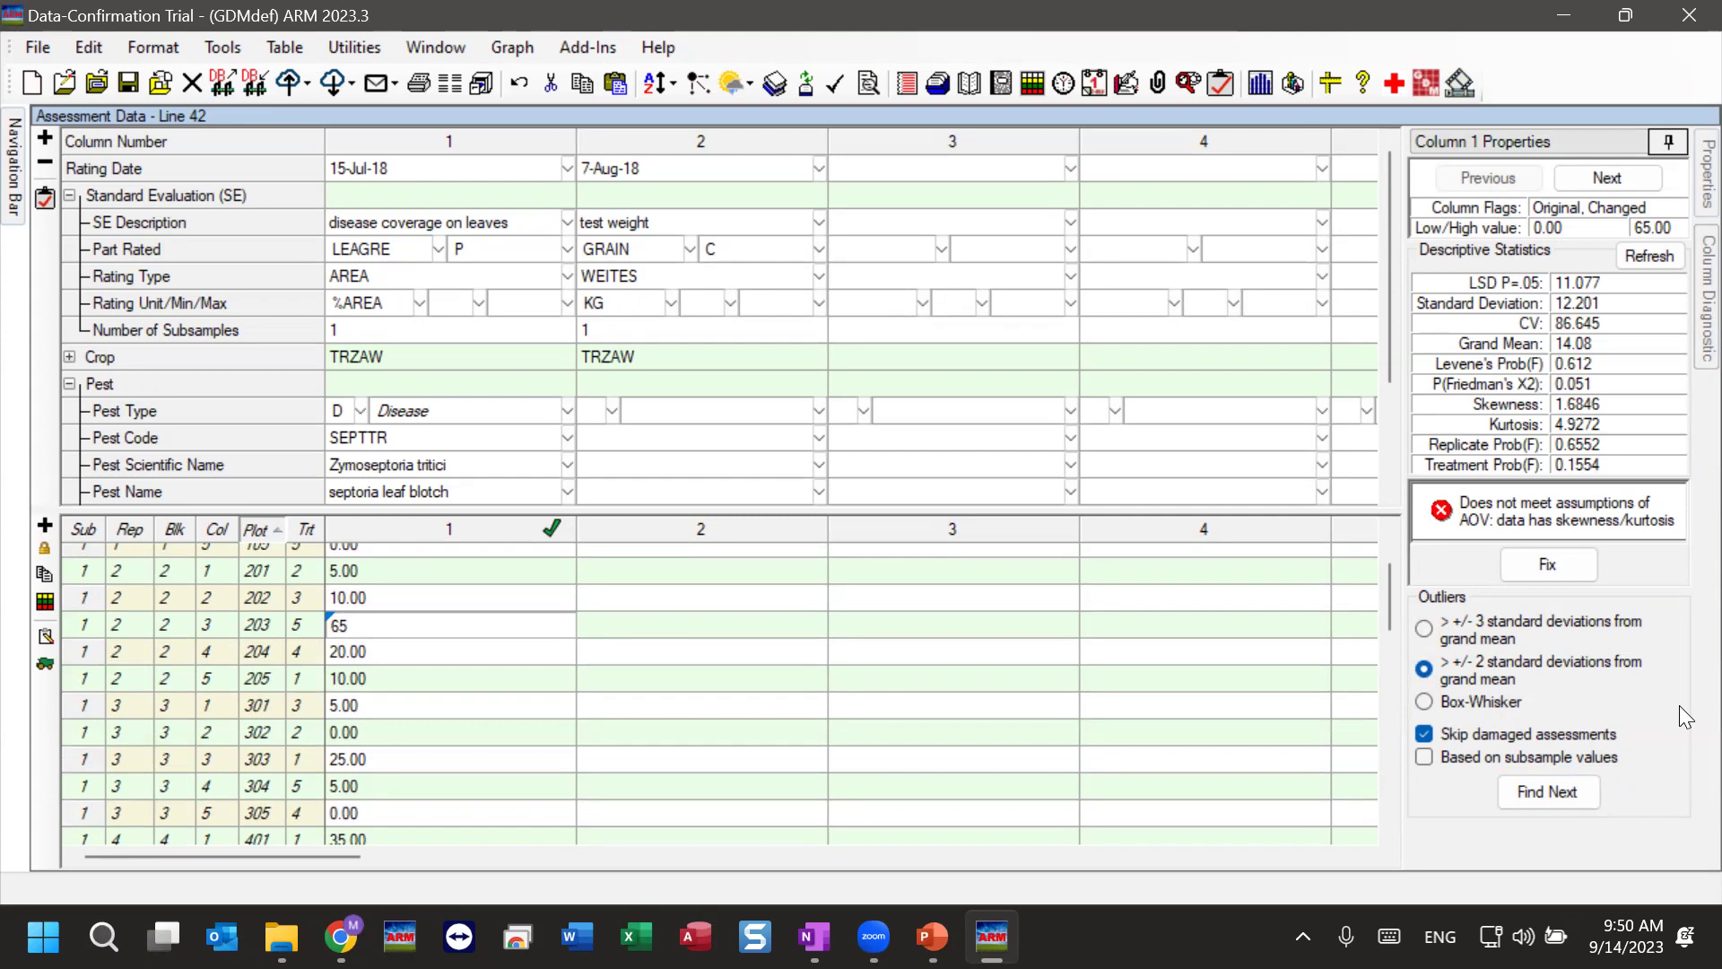
{"action": "left_click", "coordinate": [1424, 628]}
{"action": "left_click", "coordinate": [1548, 793]}
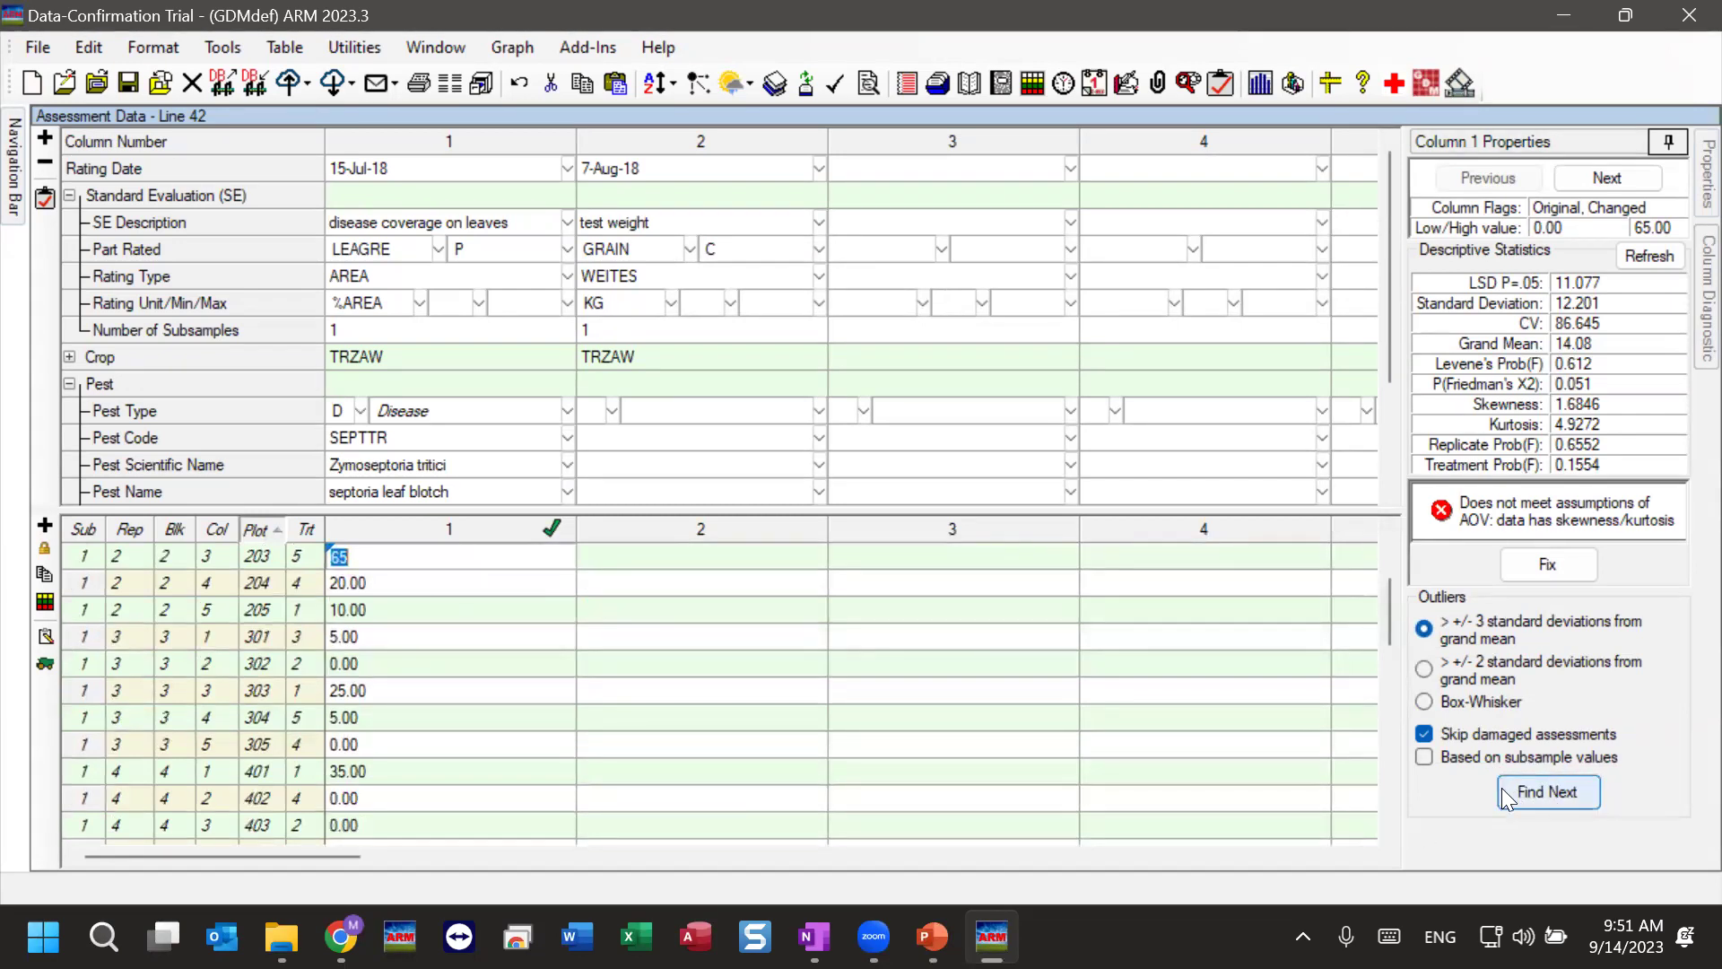
- Step through the column 1 outliers more than 2 standard deviations from the grand mean
{"action": "left_click", "coordinate": [1424, 671]}
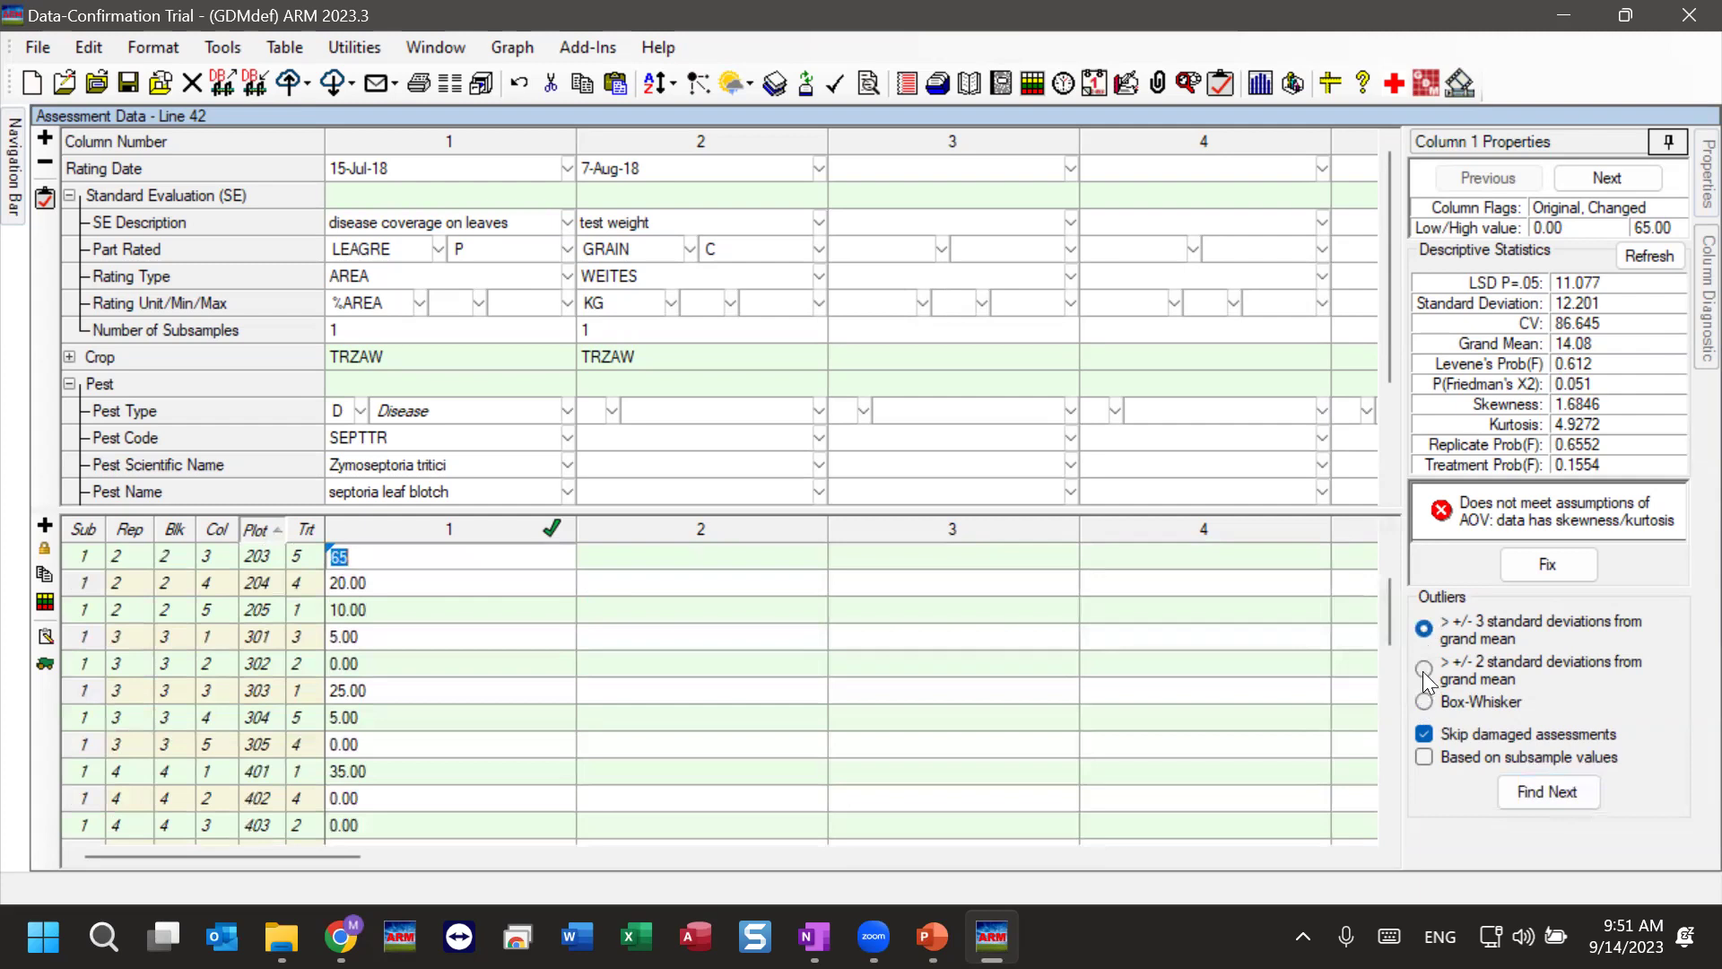
{"action": "left_click", "coordinate": [1570, 791]}
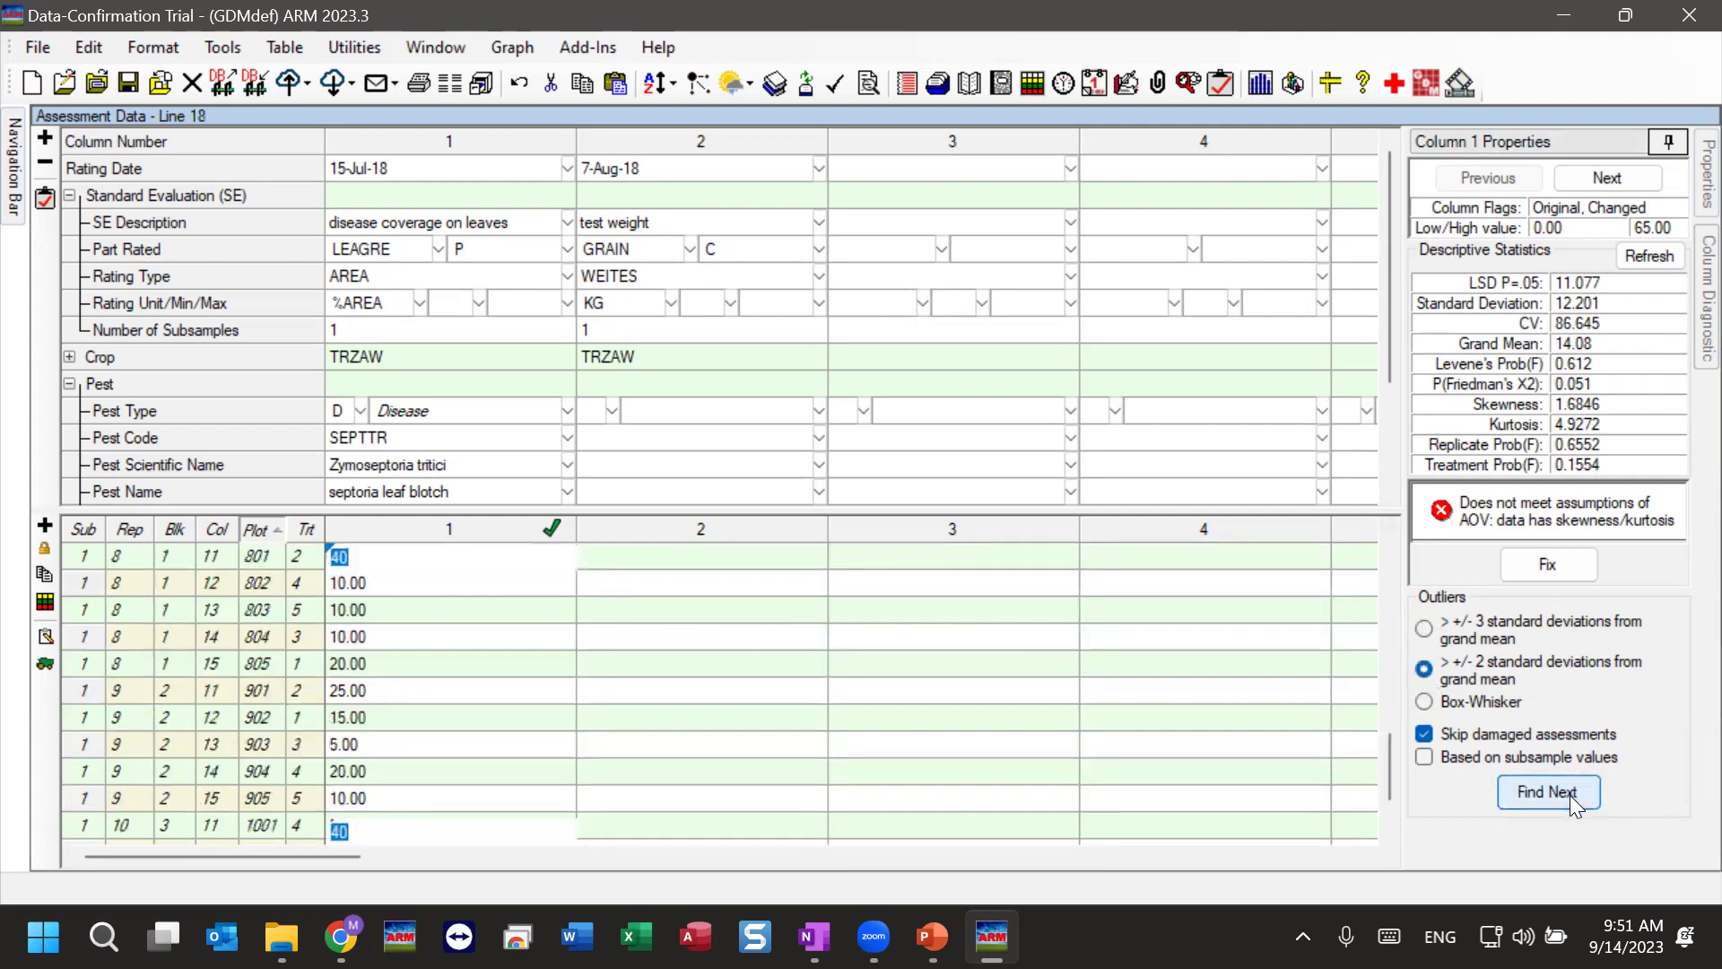
{"action": "left_click", "coordinate": [367, 553]}
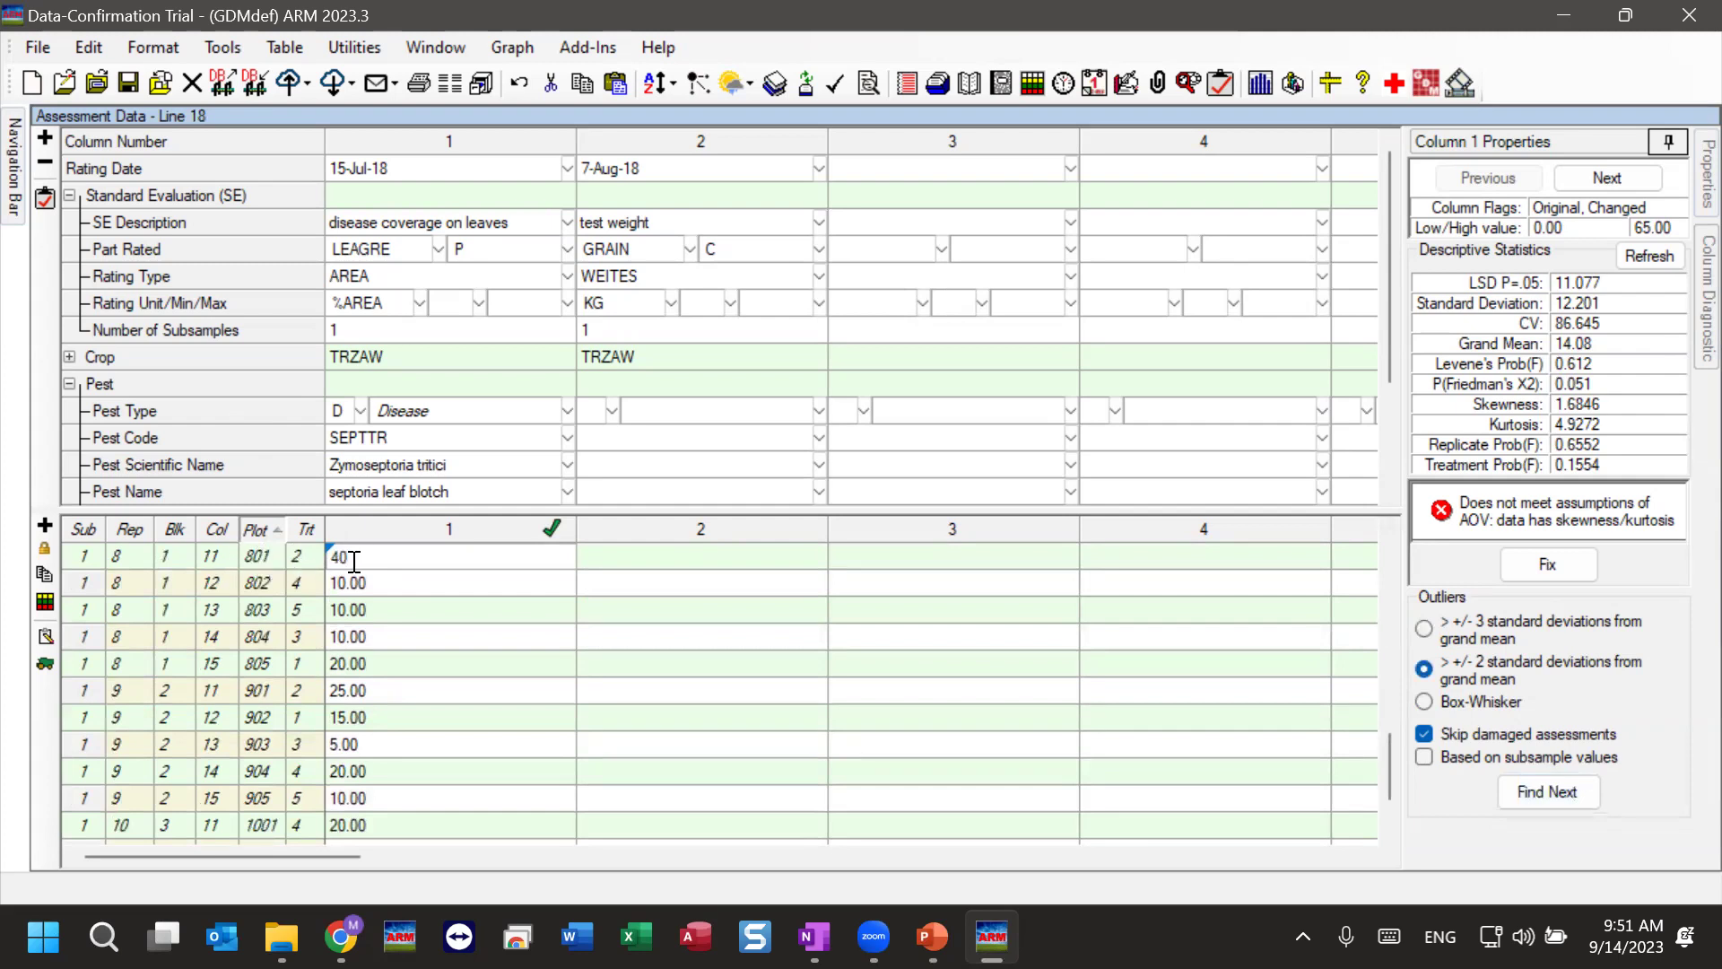
{"action": "left_click", "coordinate": [1534, 791]}
{"action": "left_click", "coordinate": [1534, 791]}
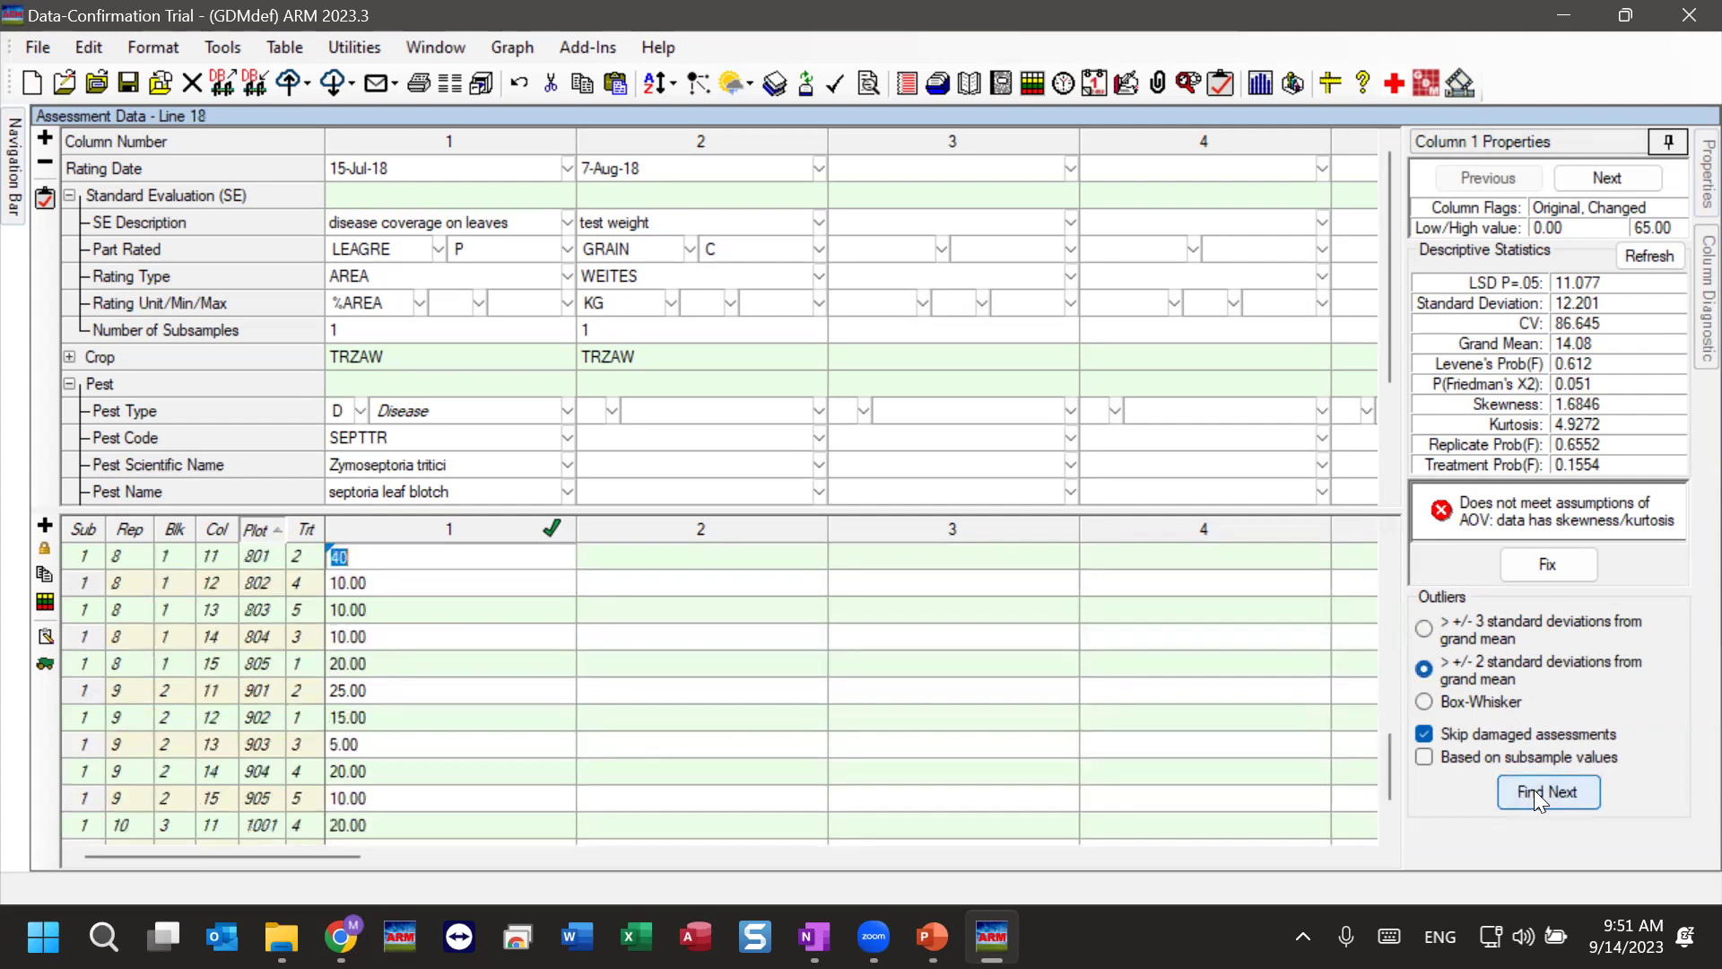
{"action": "left_click", "coordinate": [1534, 791]}
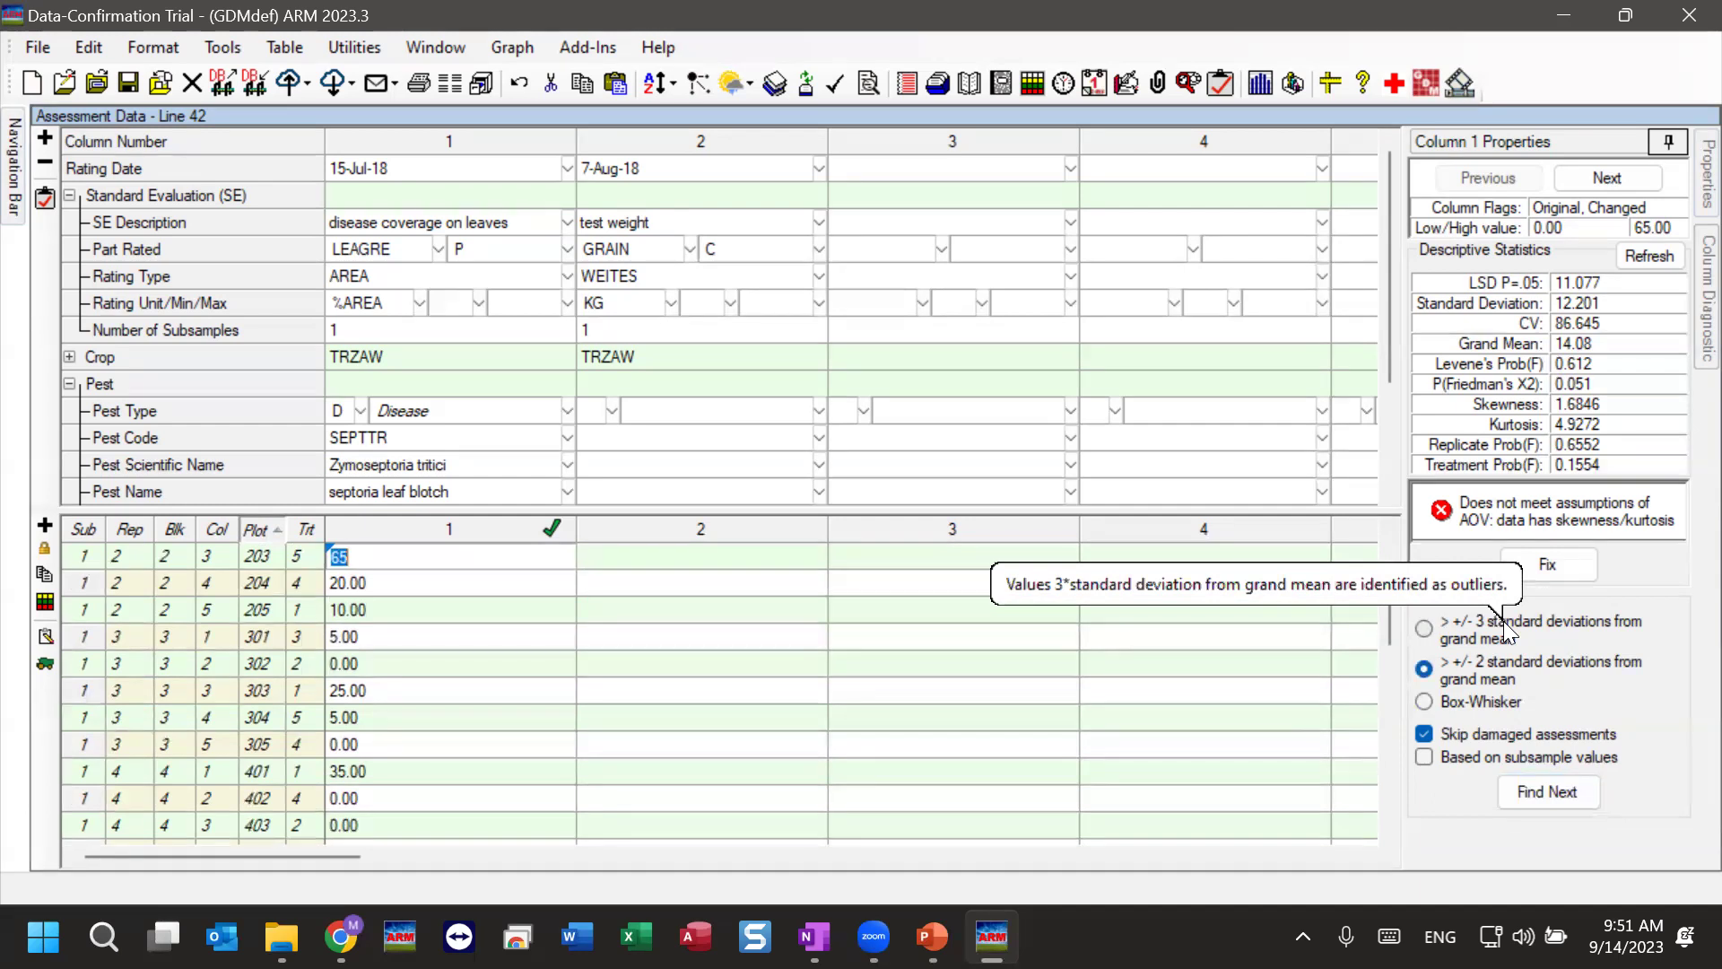
- Switch the outlier criterion between 3 and 2 standard deviations from the grand mean, ending on 2
{"action": "left_click", "coordinate": [1639, 623]}
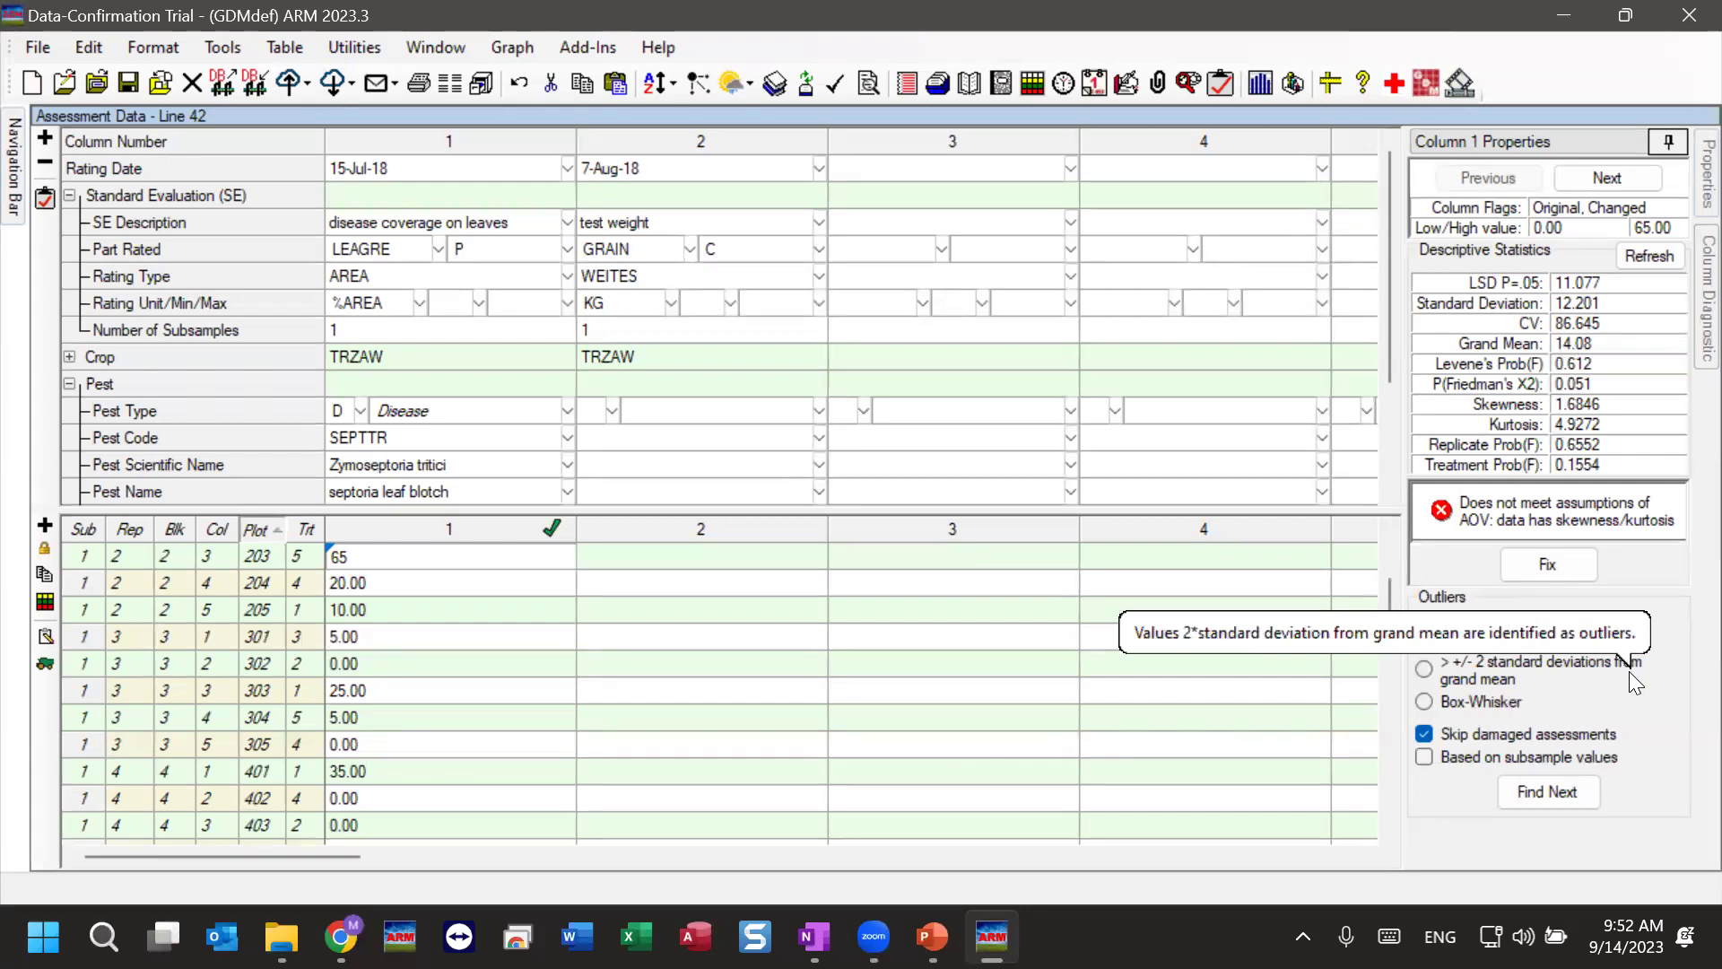
{"action": "left_click", "coordinate": [1559, 662]}
{"action": "left_click", "coordinate": [1557, 620]}
{"action": "left_click", "coordinate": [1539, 667]}
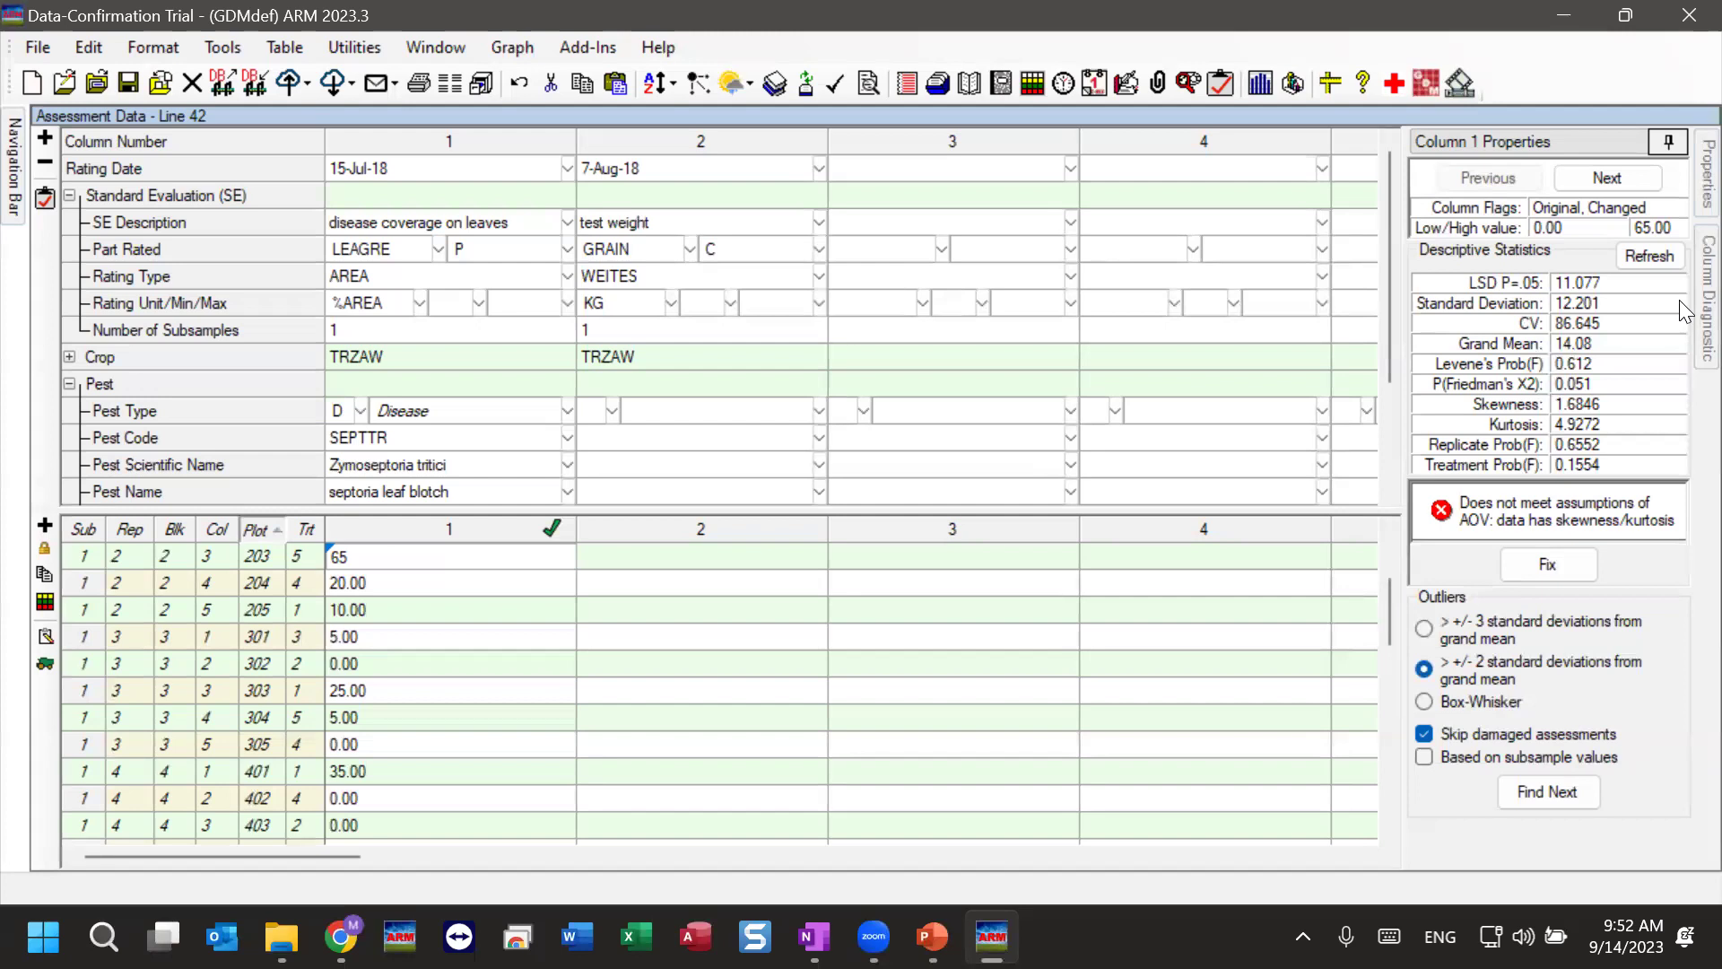
- Hide the column 1 properties and keep the general assessment data properties displayed instead
{"action": "mouse_move", "coordinate": [1679, 299]}
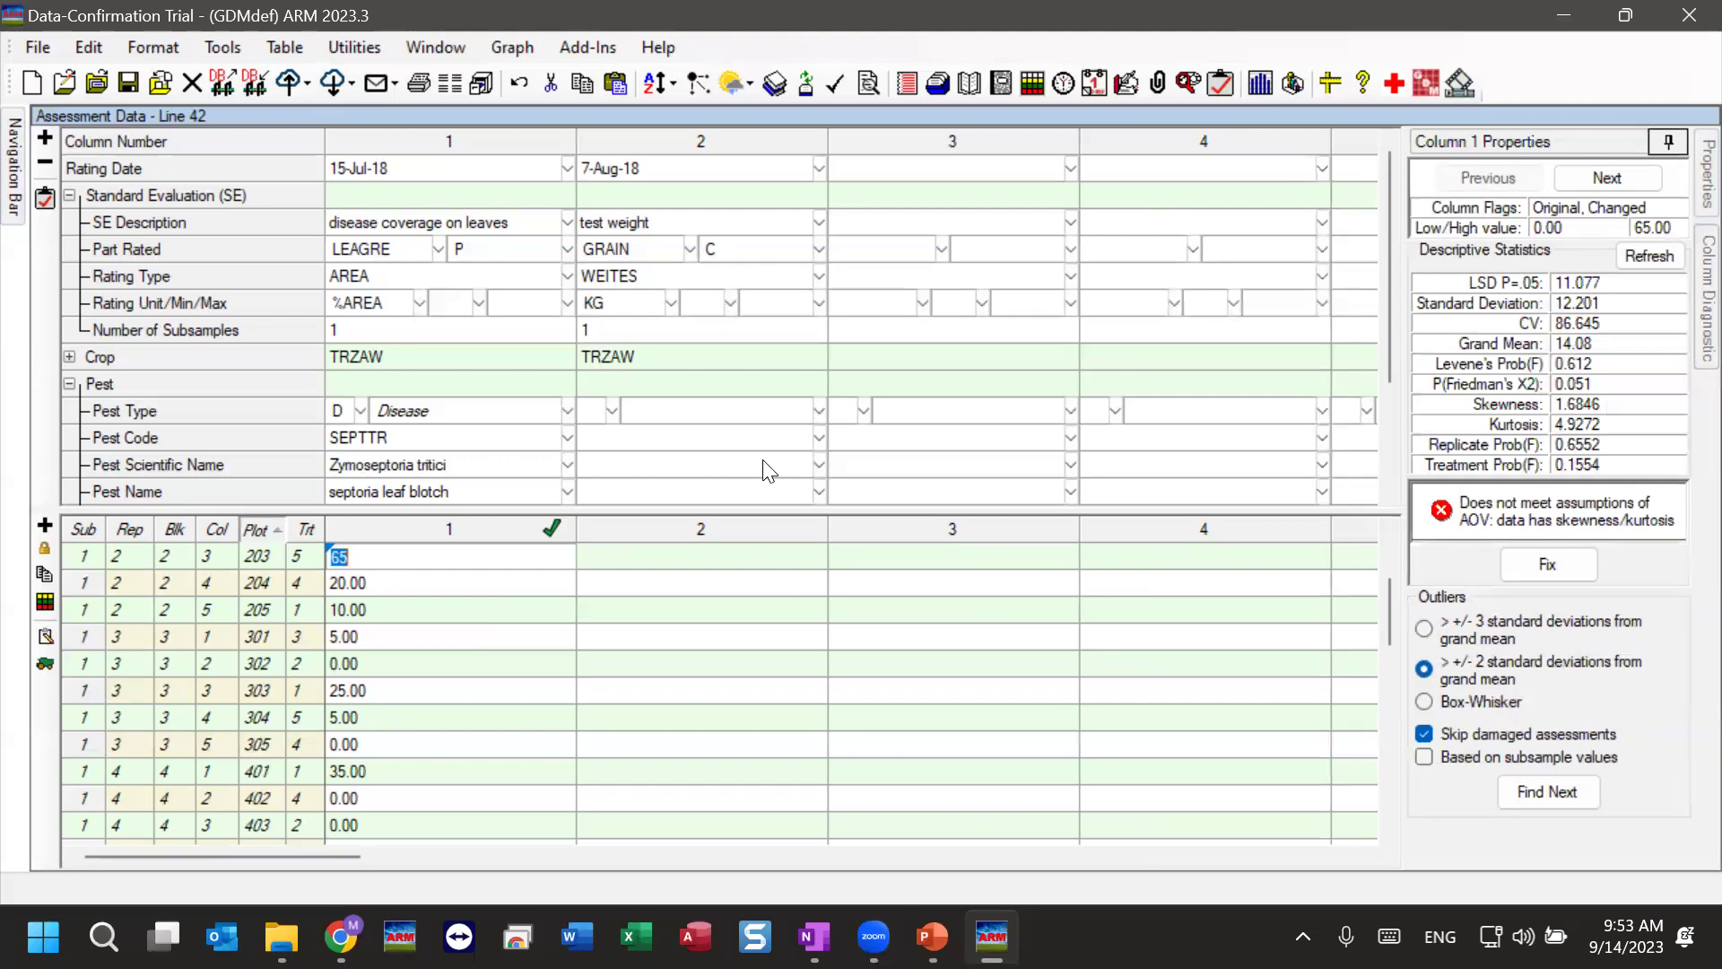
{"action": "left_click", "coordinate": [1654, 150]}
{"action": "left_click", "coordinate": [1651, 143]}
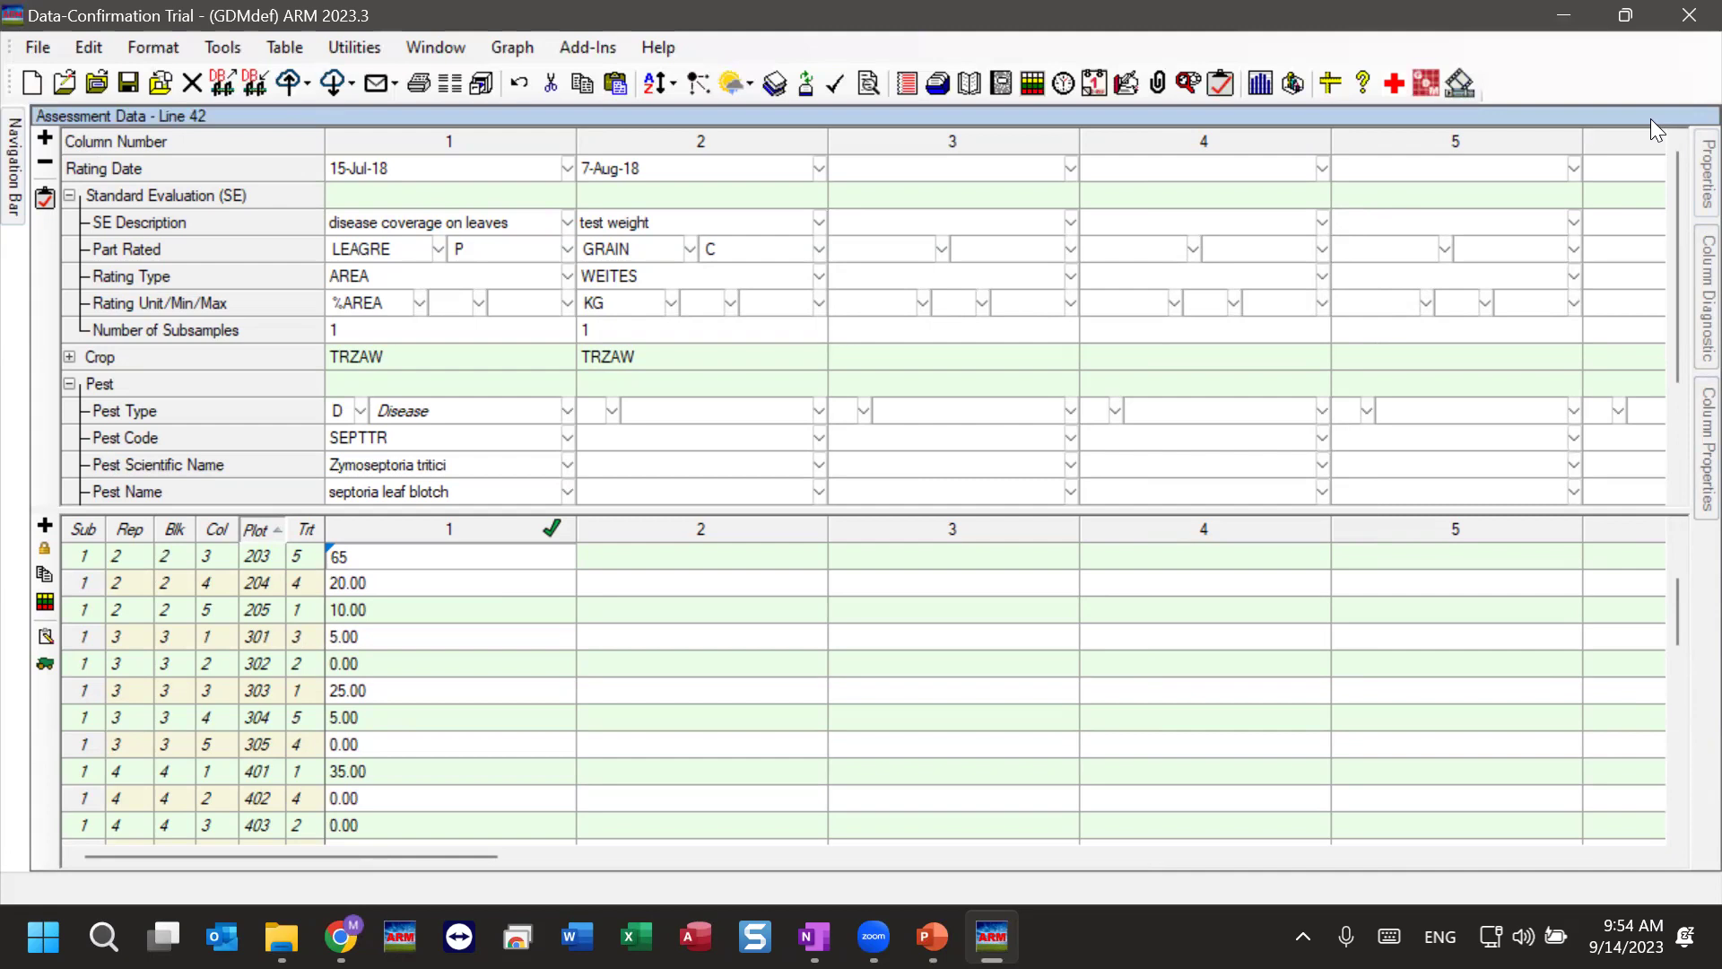
{"action": "mouse_move", "coordinate": [1681, 175]}
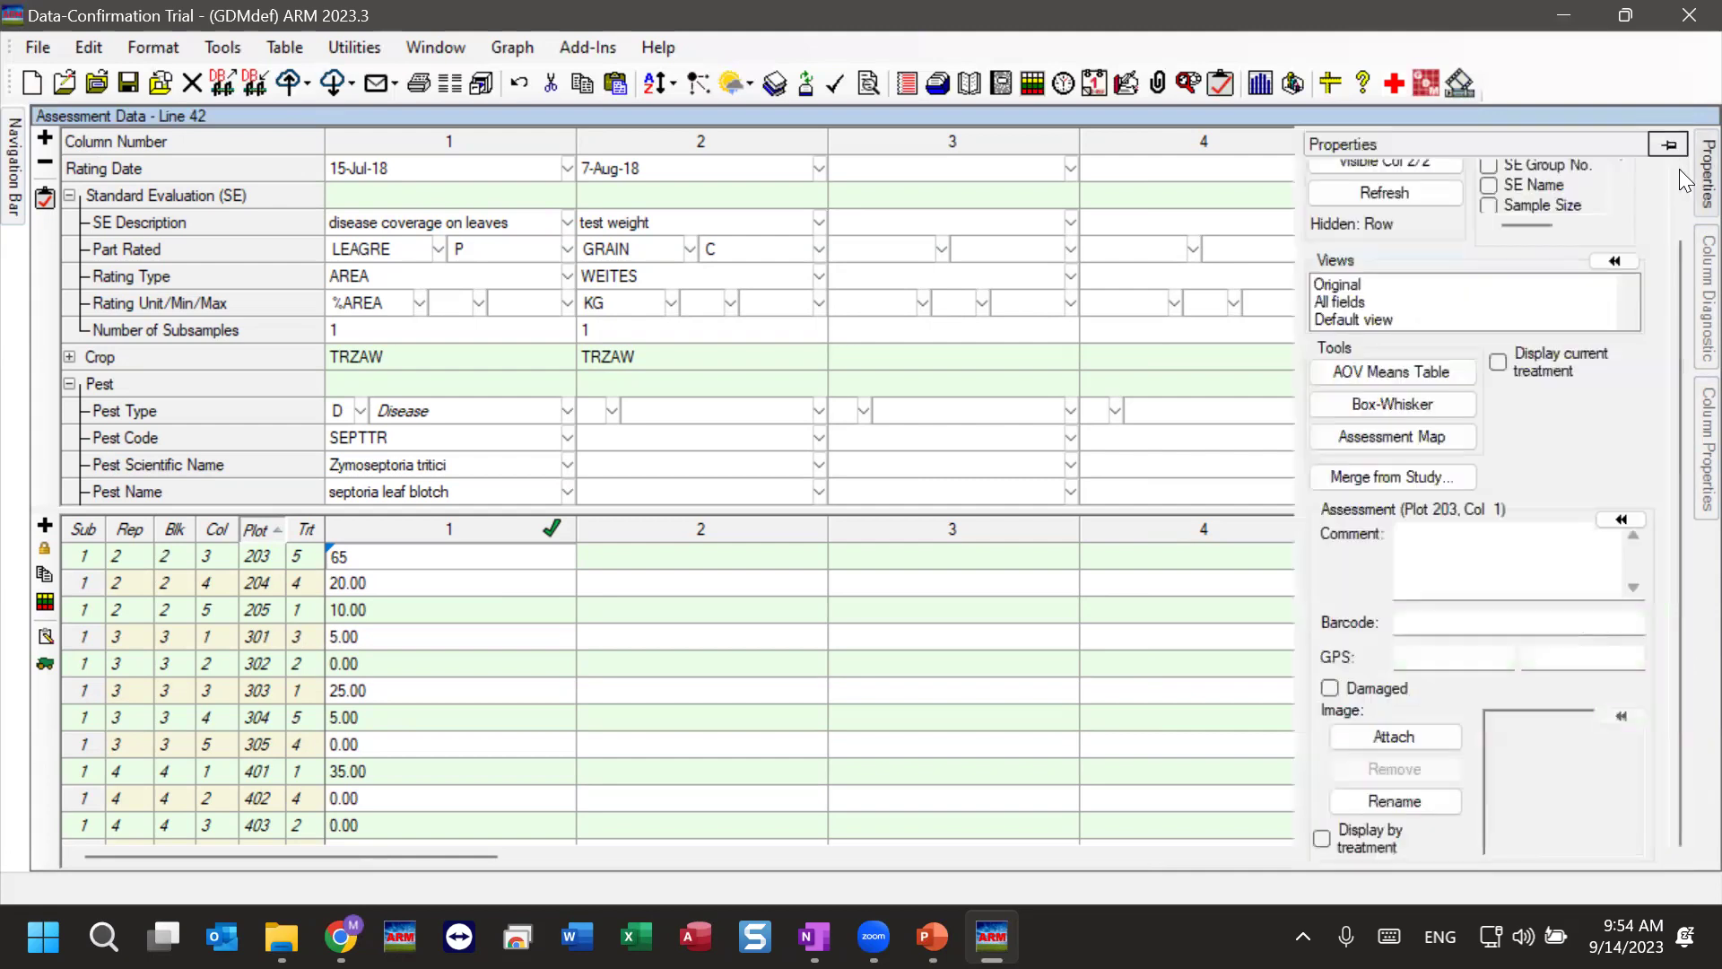
{"action": "left_click", "coordinate": [1668, 144]}
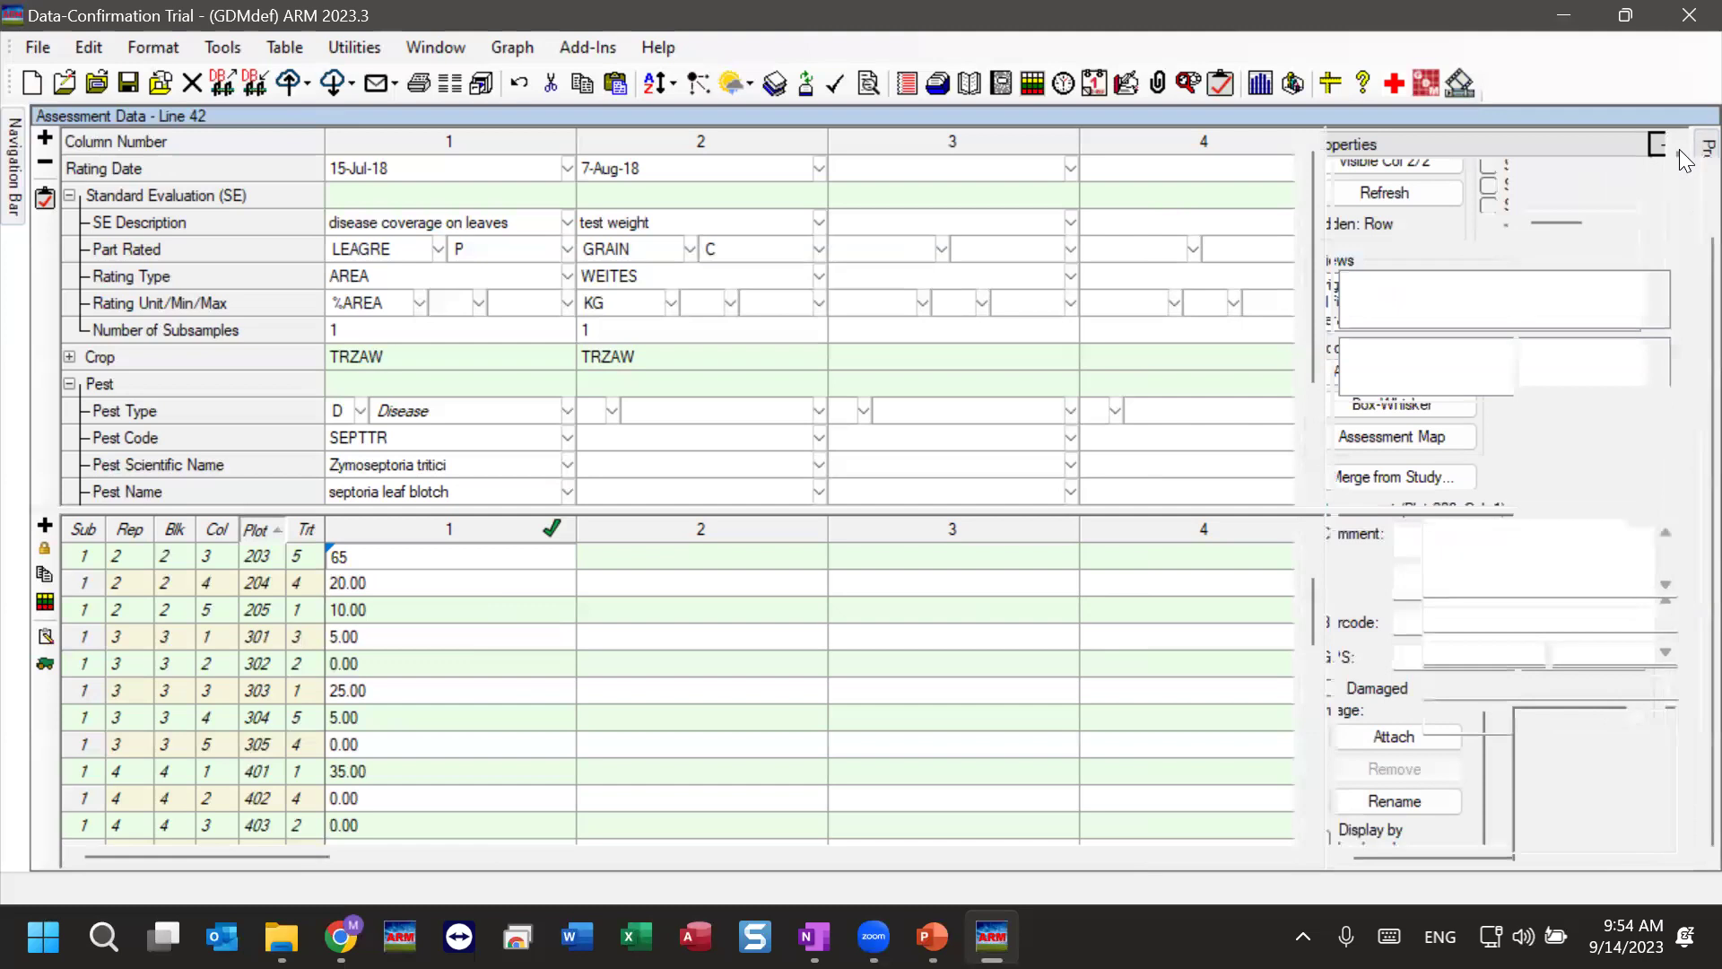
- Review the Comment and Damaged fields for plot 203's column 1 assessment and look through the other plots' values
{"action": "left_click", "coordinate": [1417, 571]}
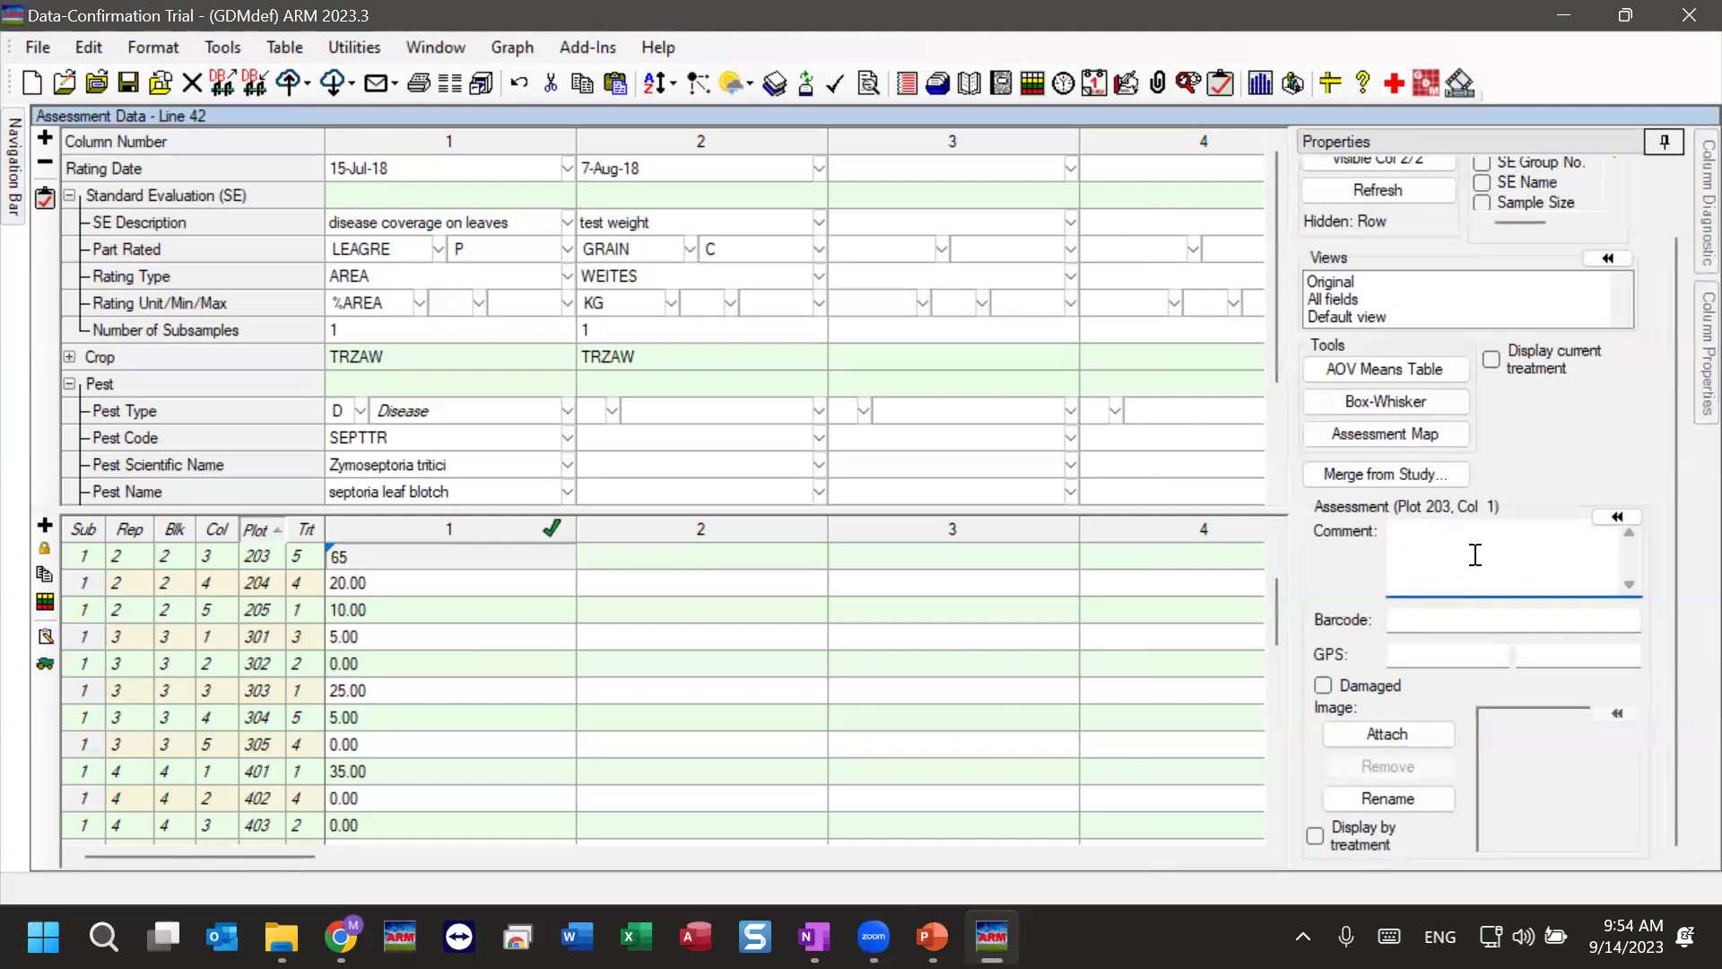
{"action": "left_click", "coordinate": [1350, 685]}
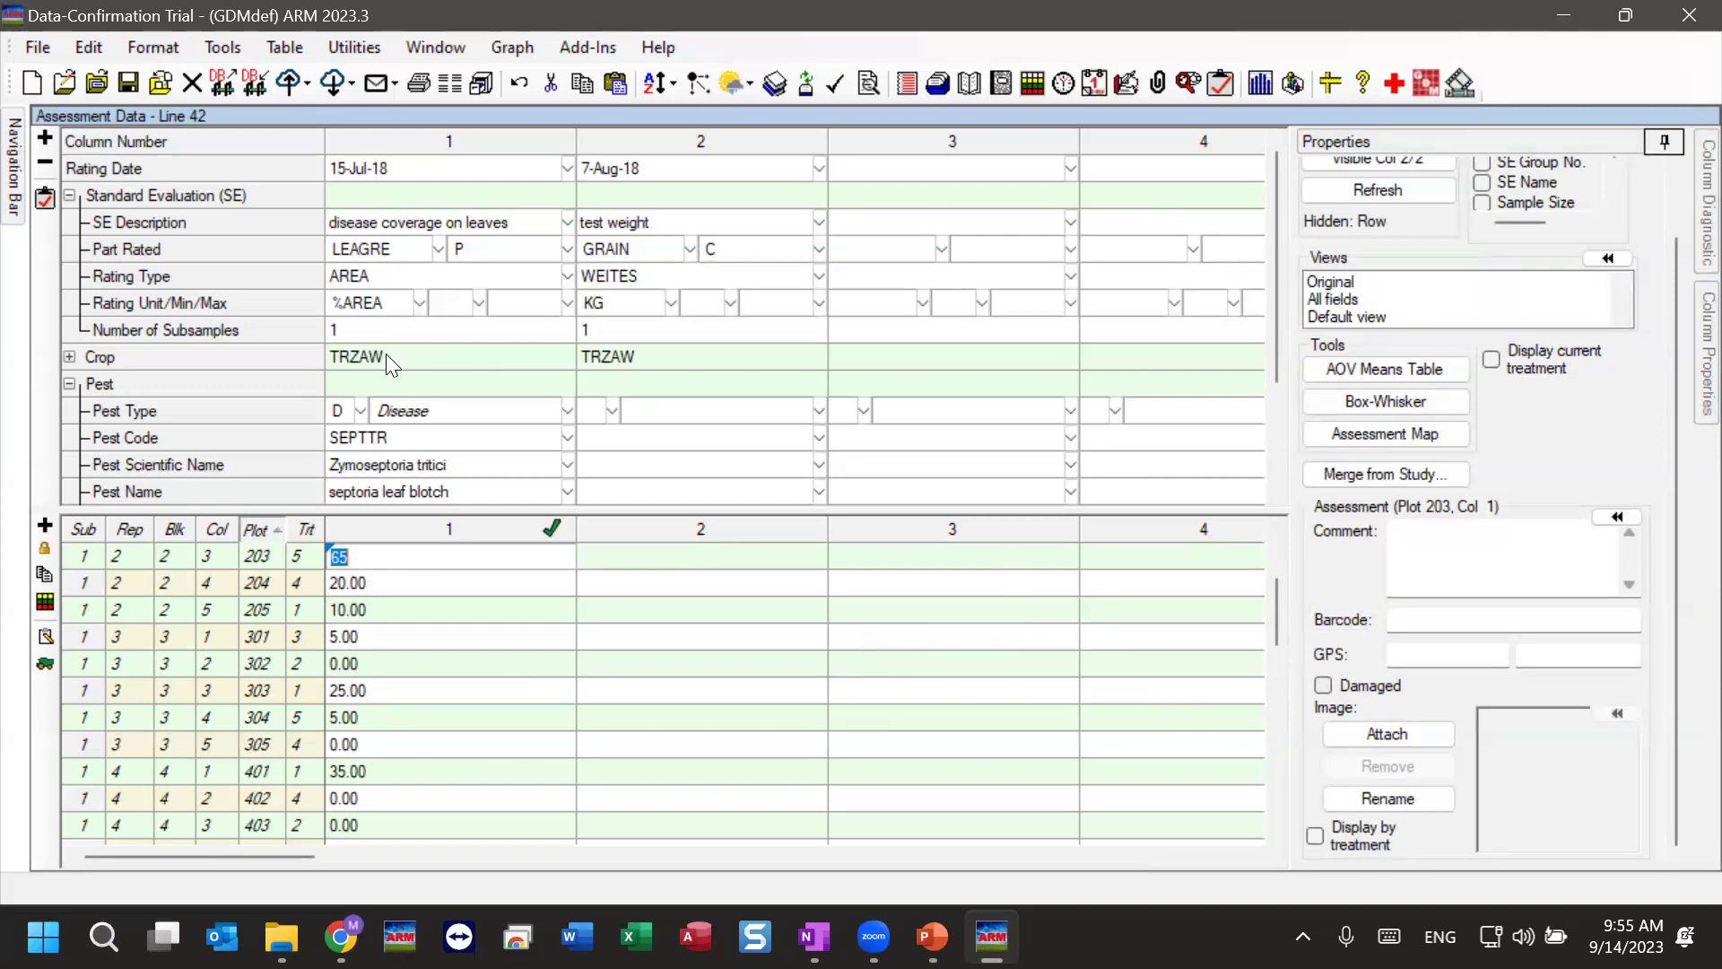
{"action": "scroll", "coordinate": [405, 714], "scroll_direction": "up", "scroll_amount": 3}
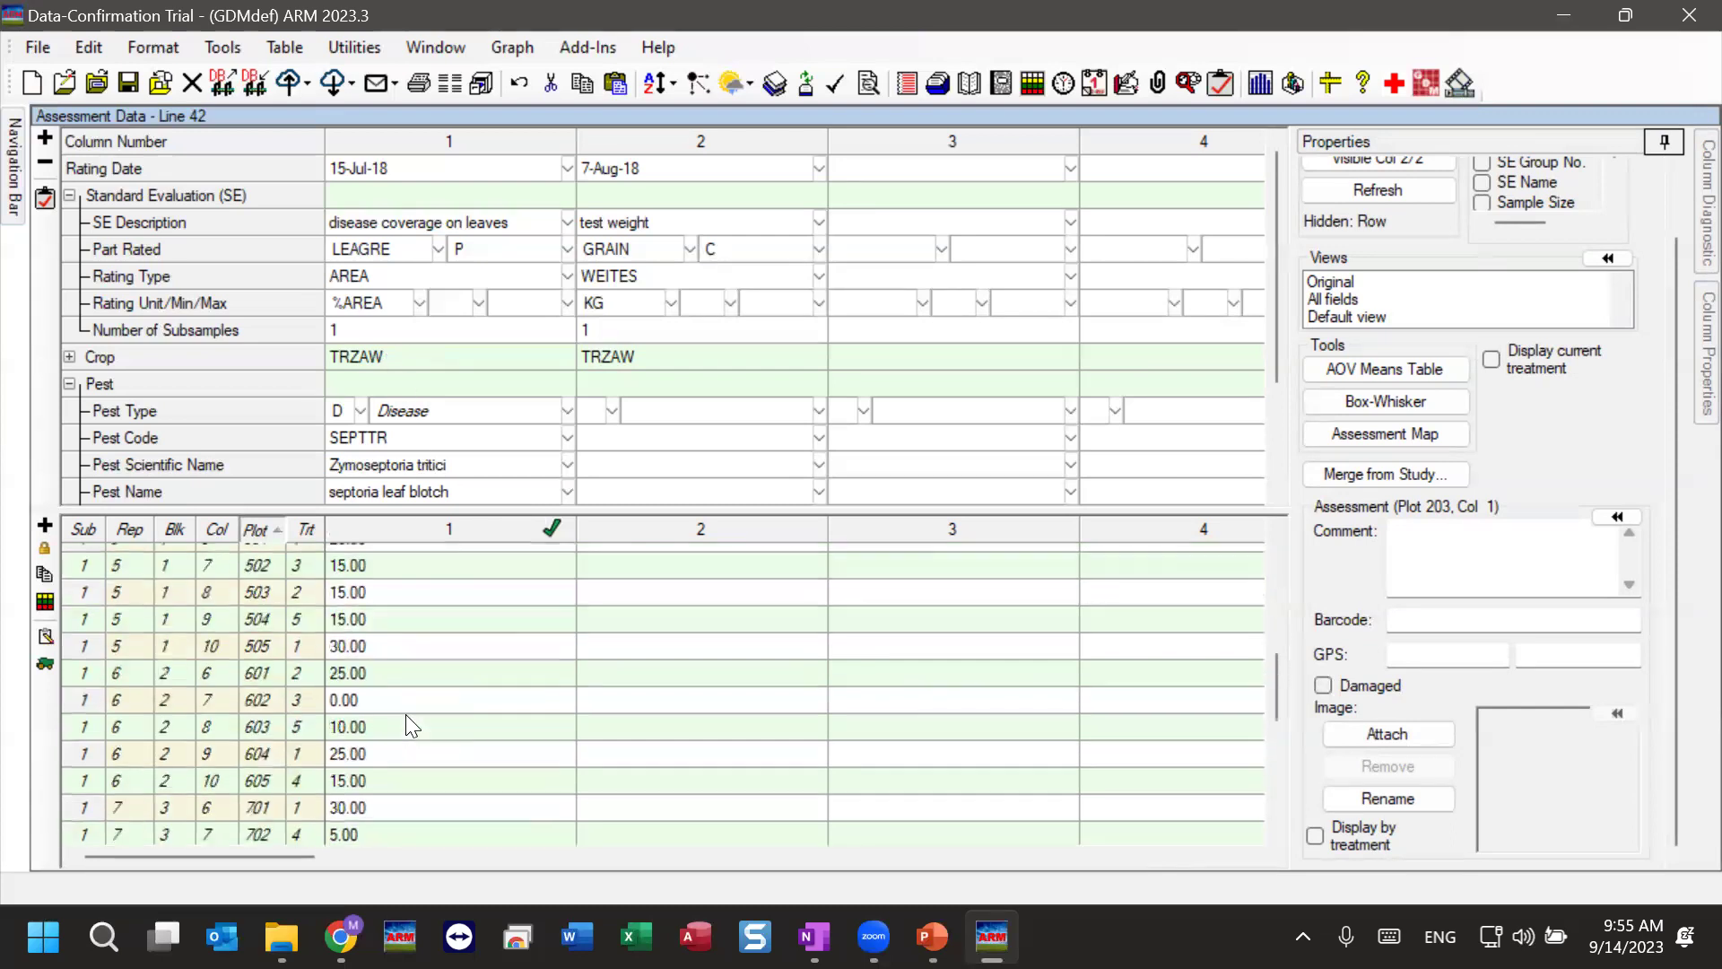